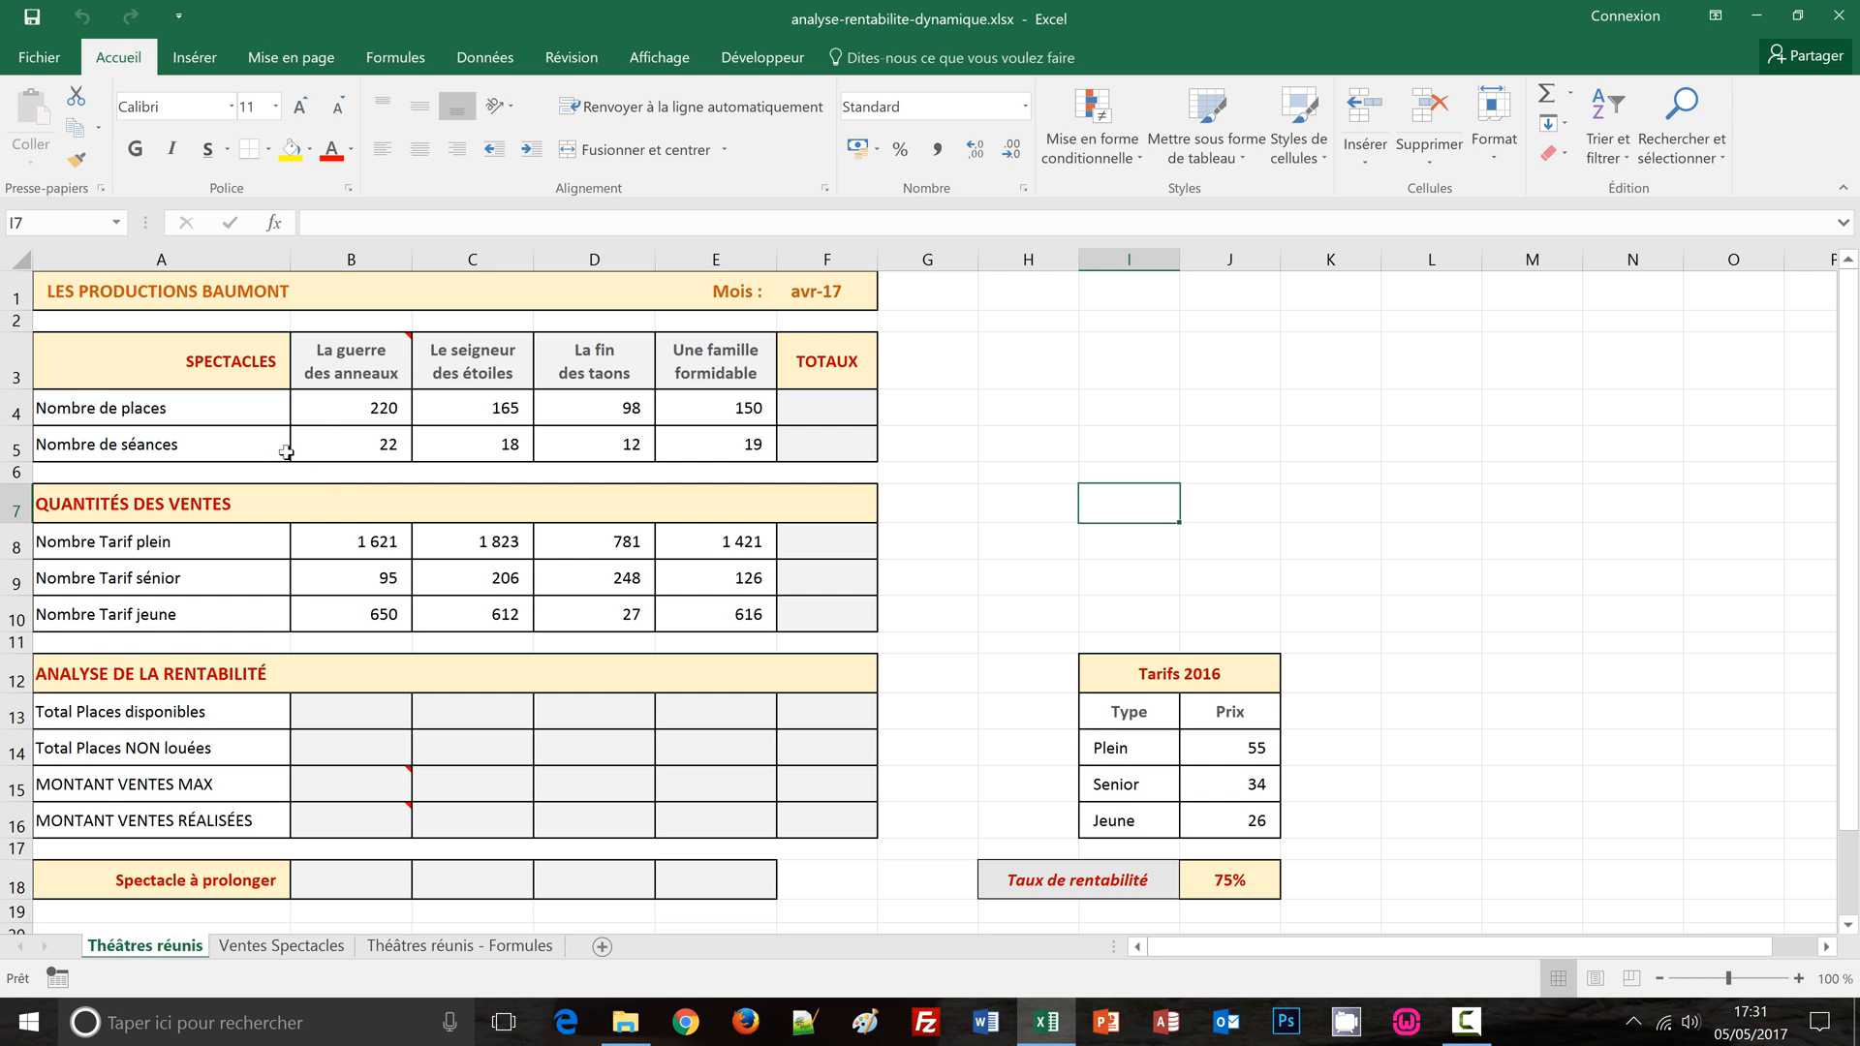
Step: Fill F4:F5 with automatic sums of the number of seats and number of sessions across the four shows
{"action": "left_click", "coordinate": [377, 402]}
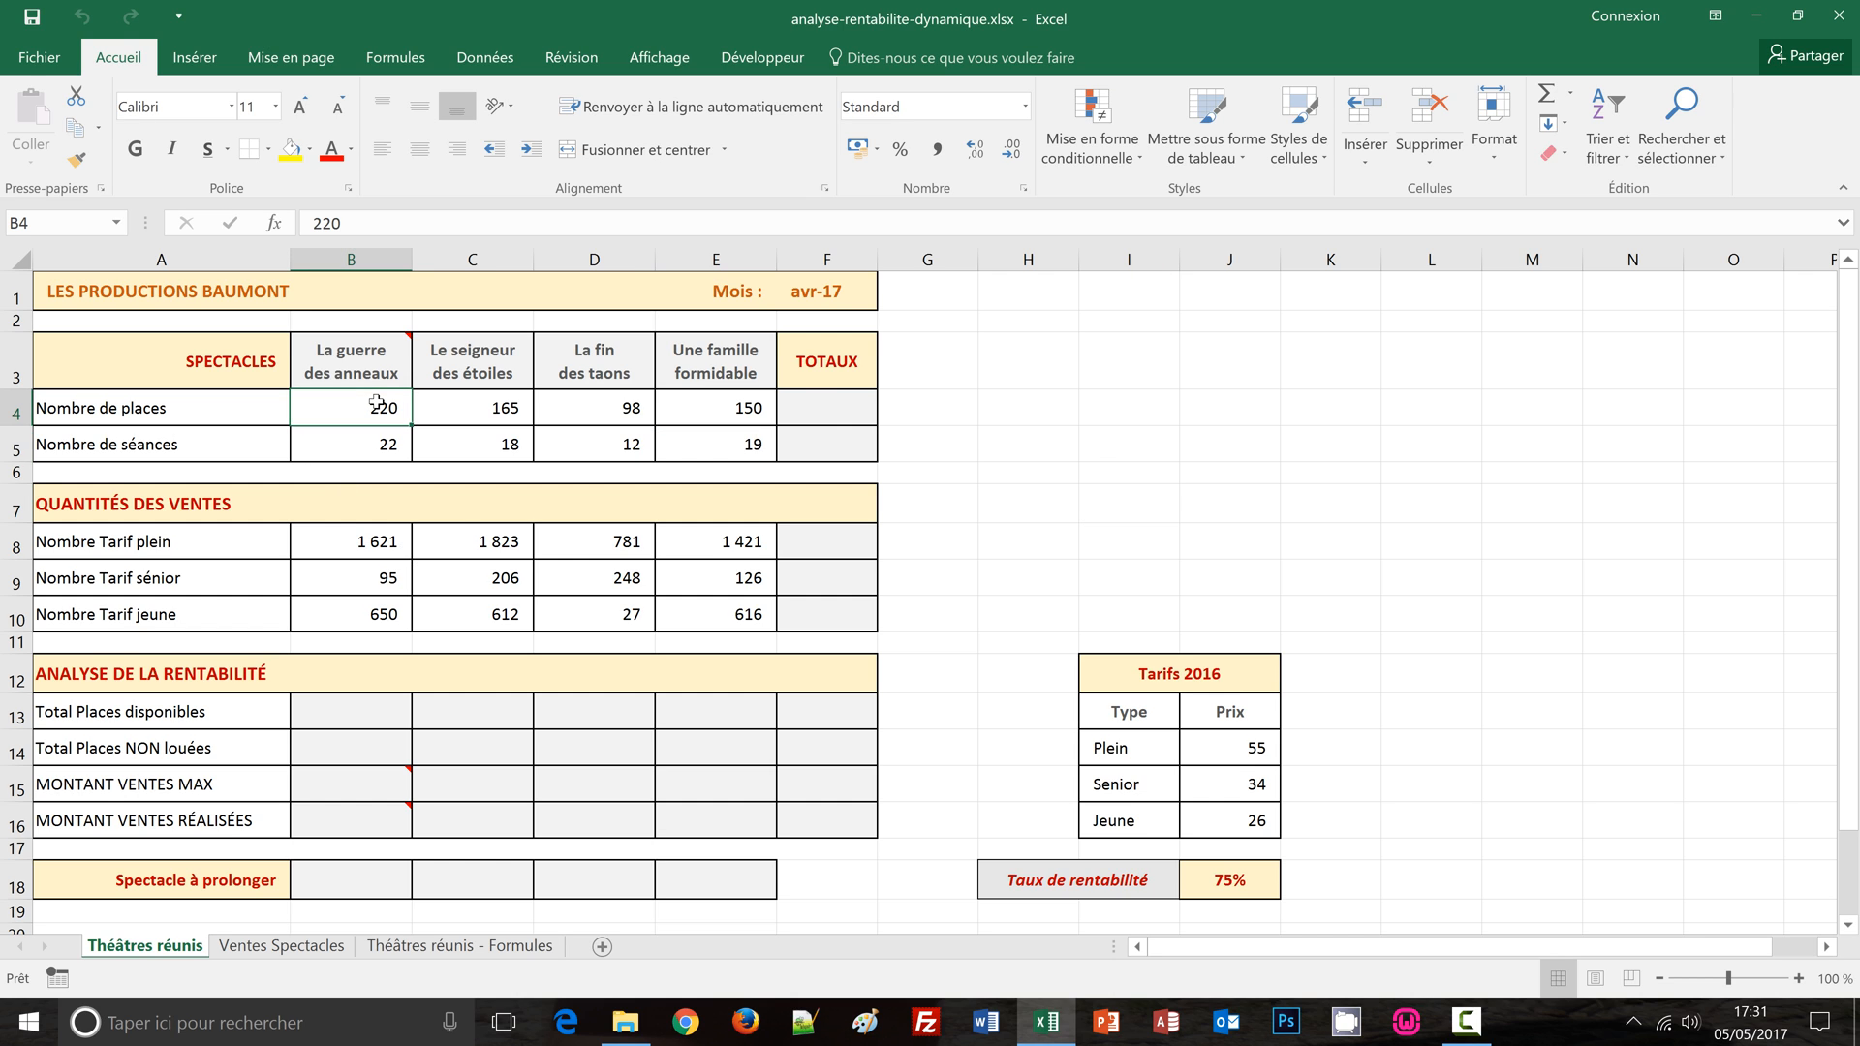
{"action": "left_click", "coordinate": [813, 405]}
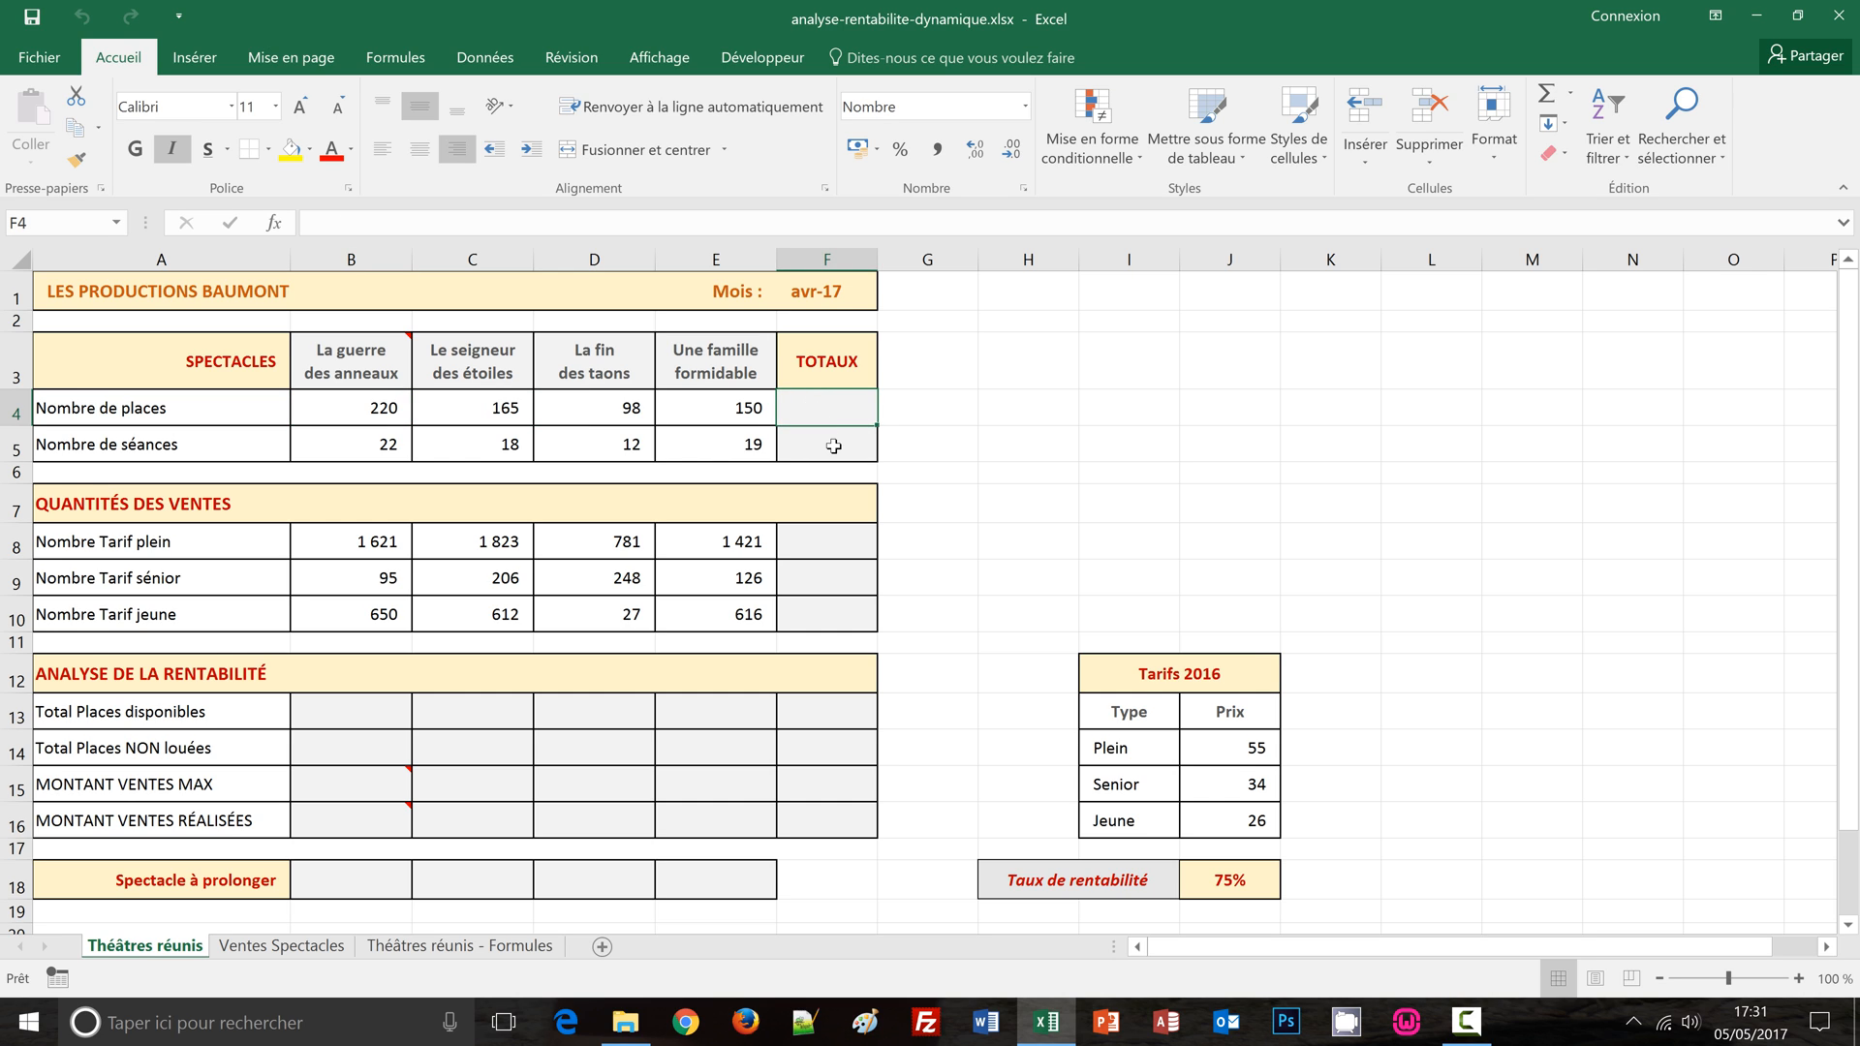
{"action": "left_click", "coordinate": [833, 445]}
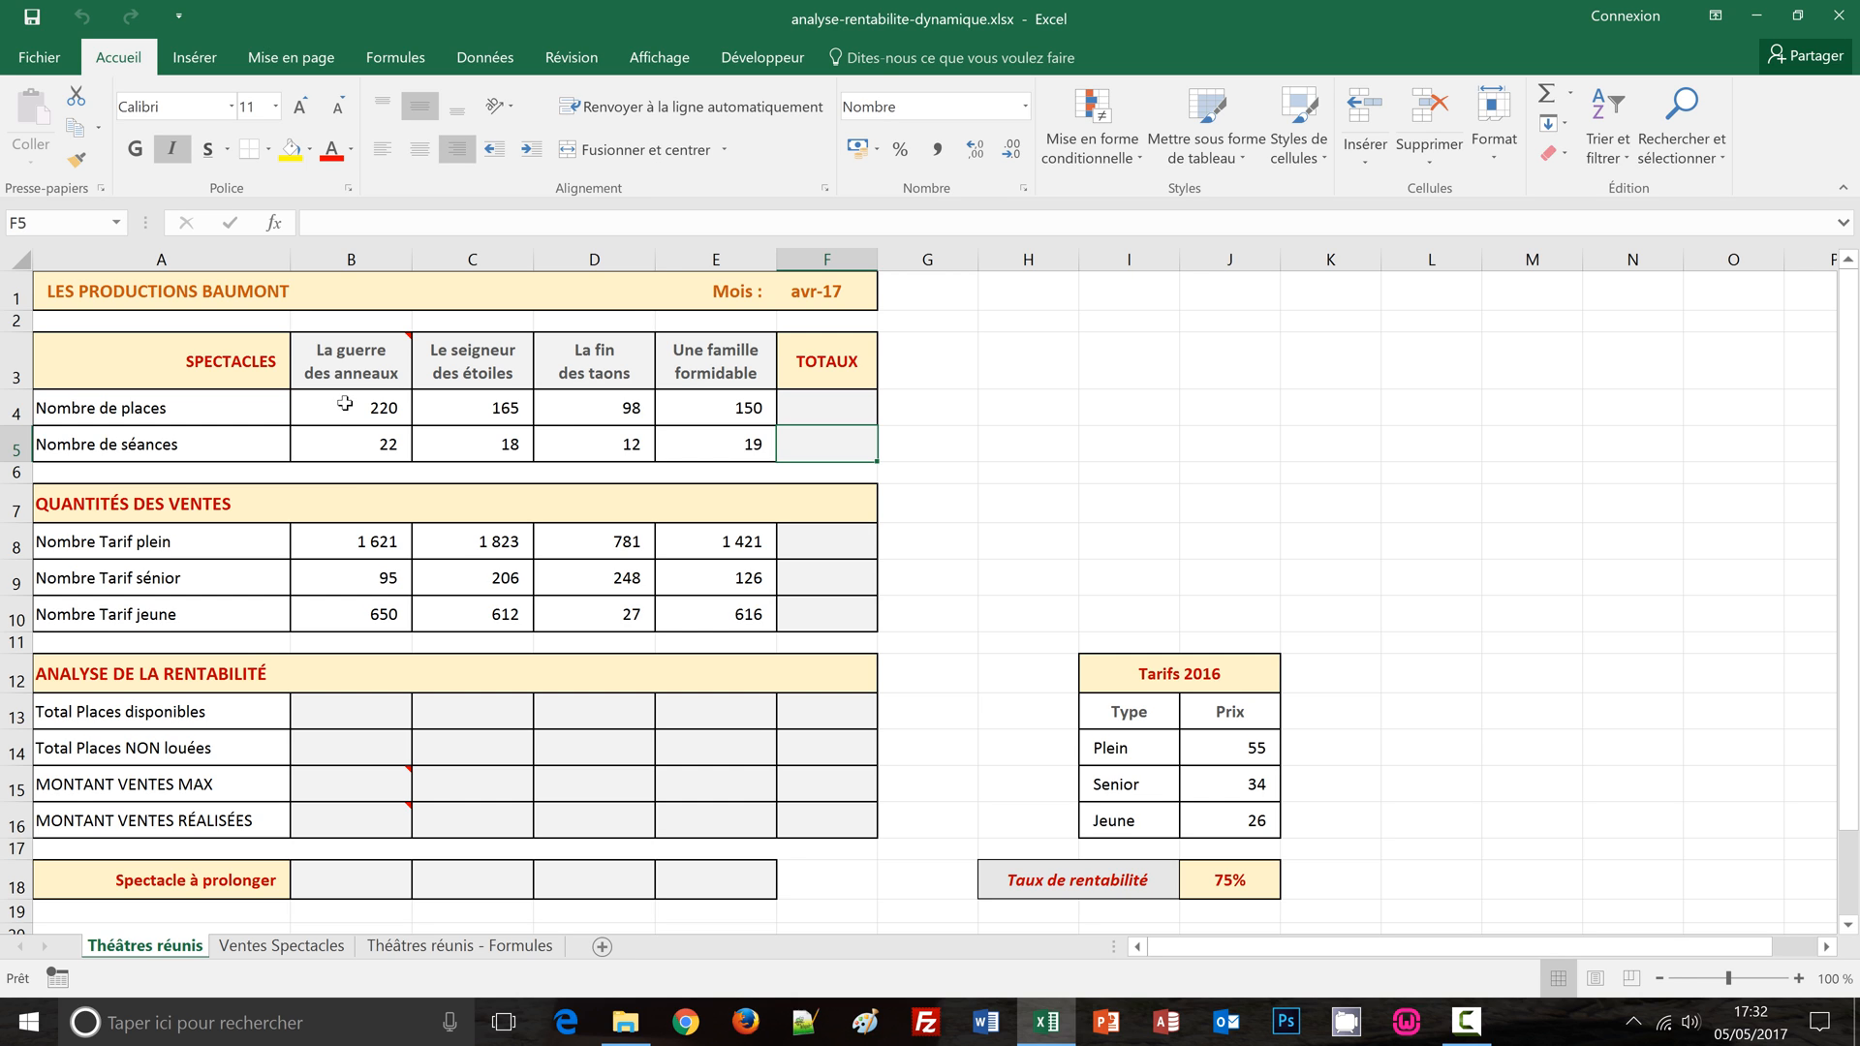
{"action": "left_click_drag", "start_coordinate": [345, 404], "coordinate": [839, 435]}
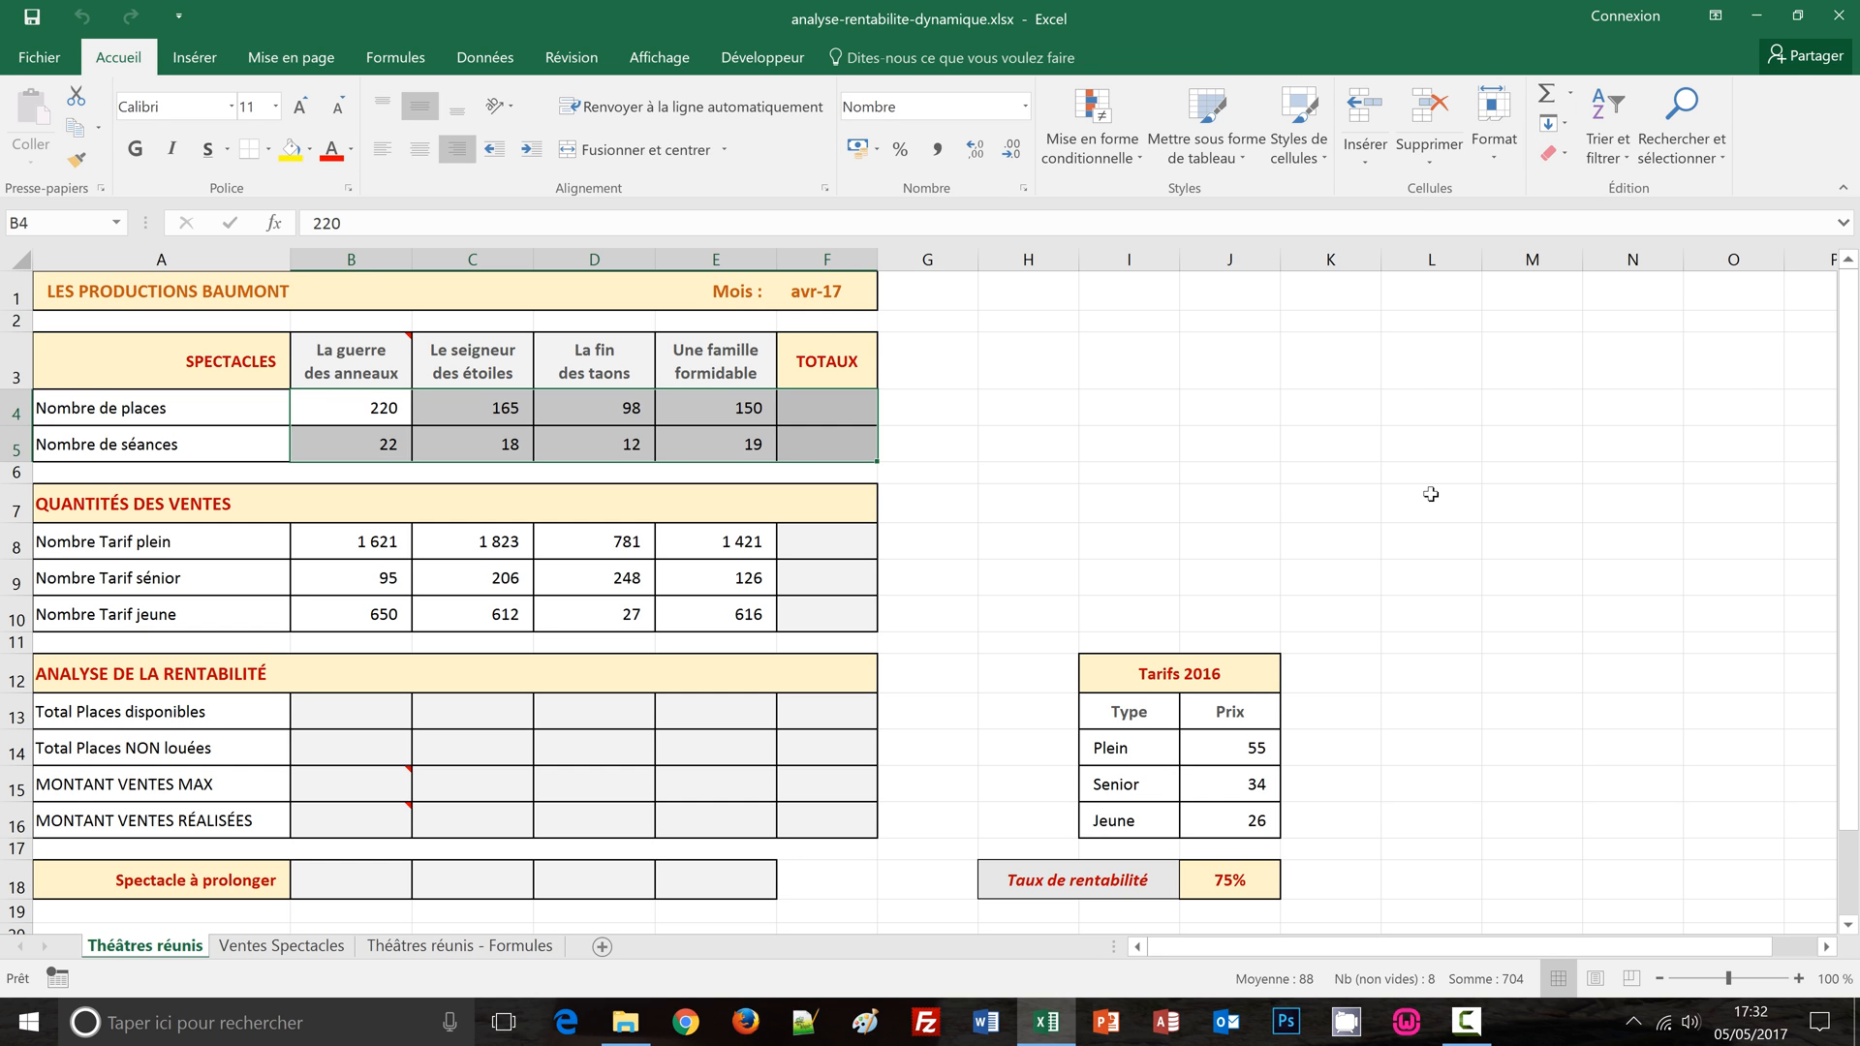
{"action": "key", "text": "alt+equal"}
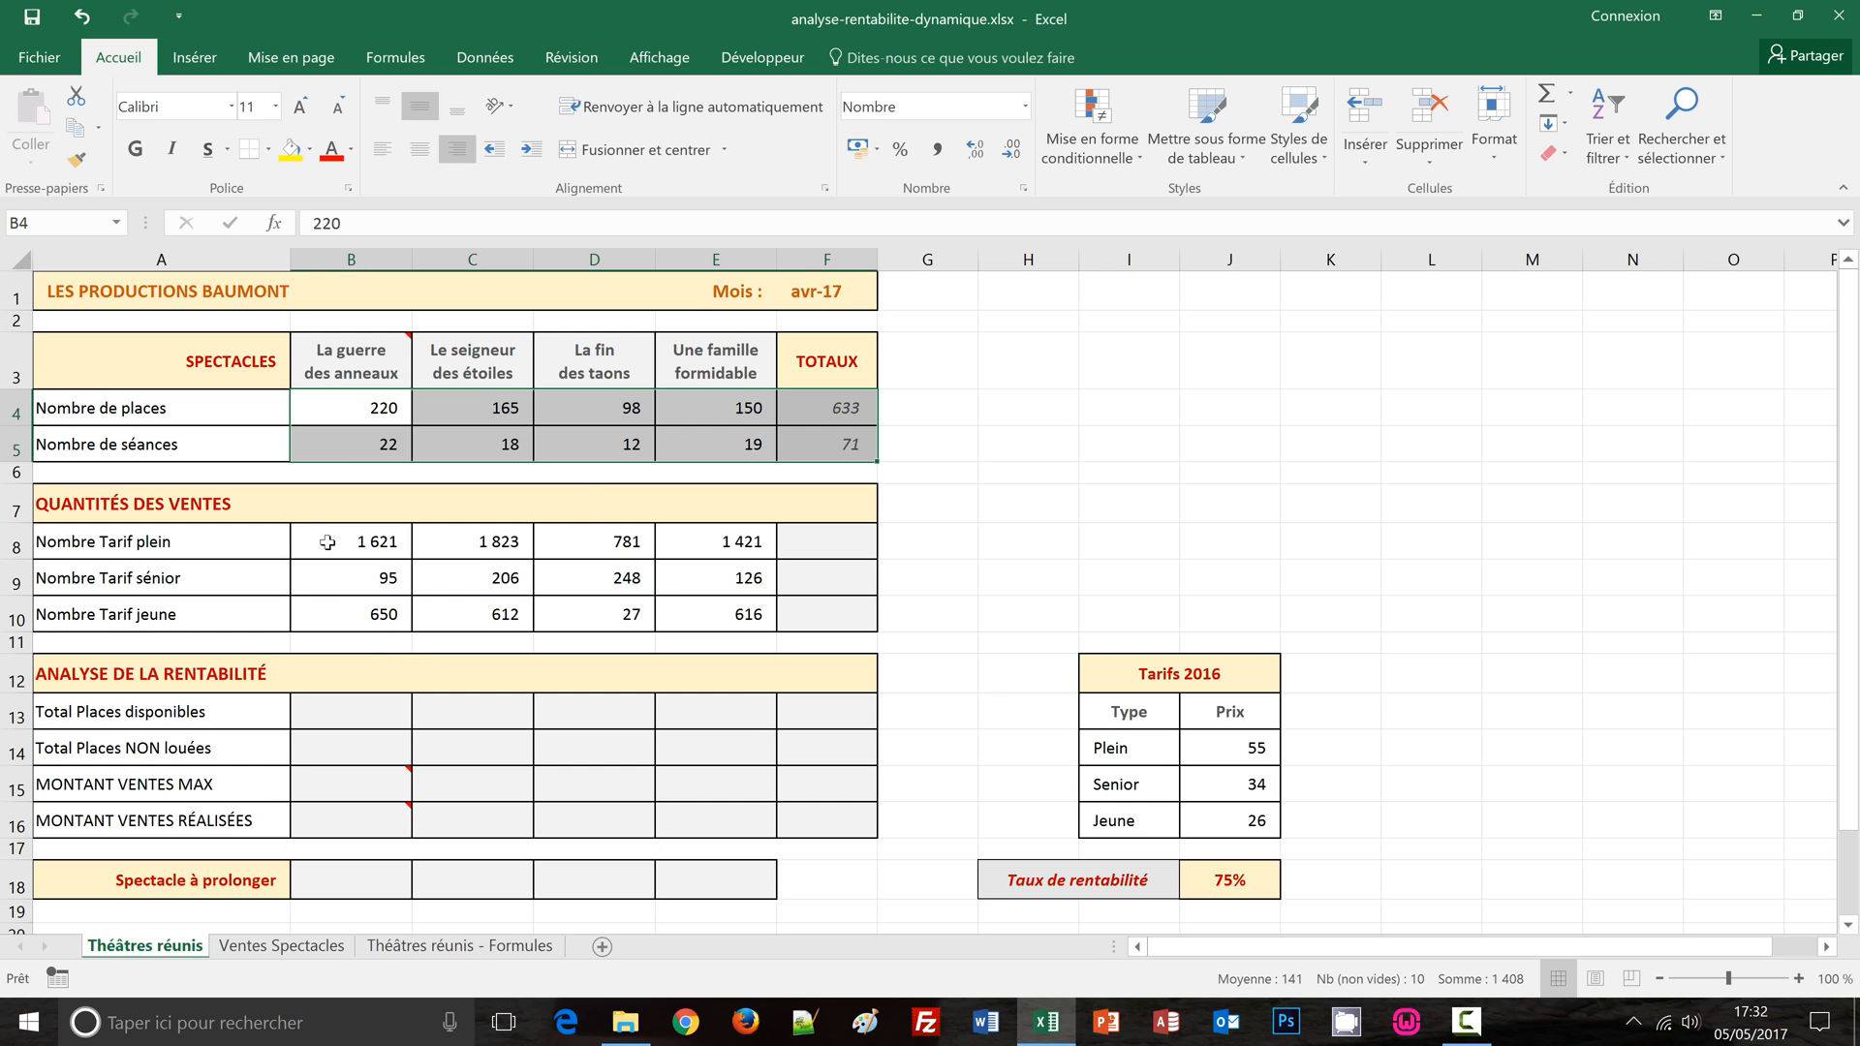
Step: Fill F8:F10 with automatic sums of the full, senior and youth ticket quantities for the four shows
{"action": "left_click_drag", "start_coordinate": [327, 541], "coordinate": [833, 603]}
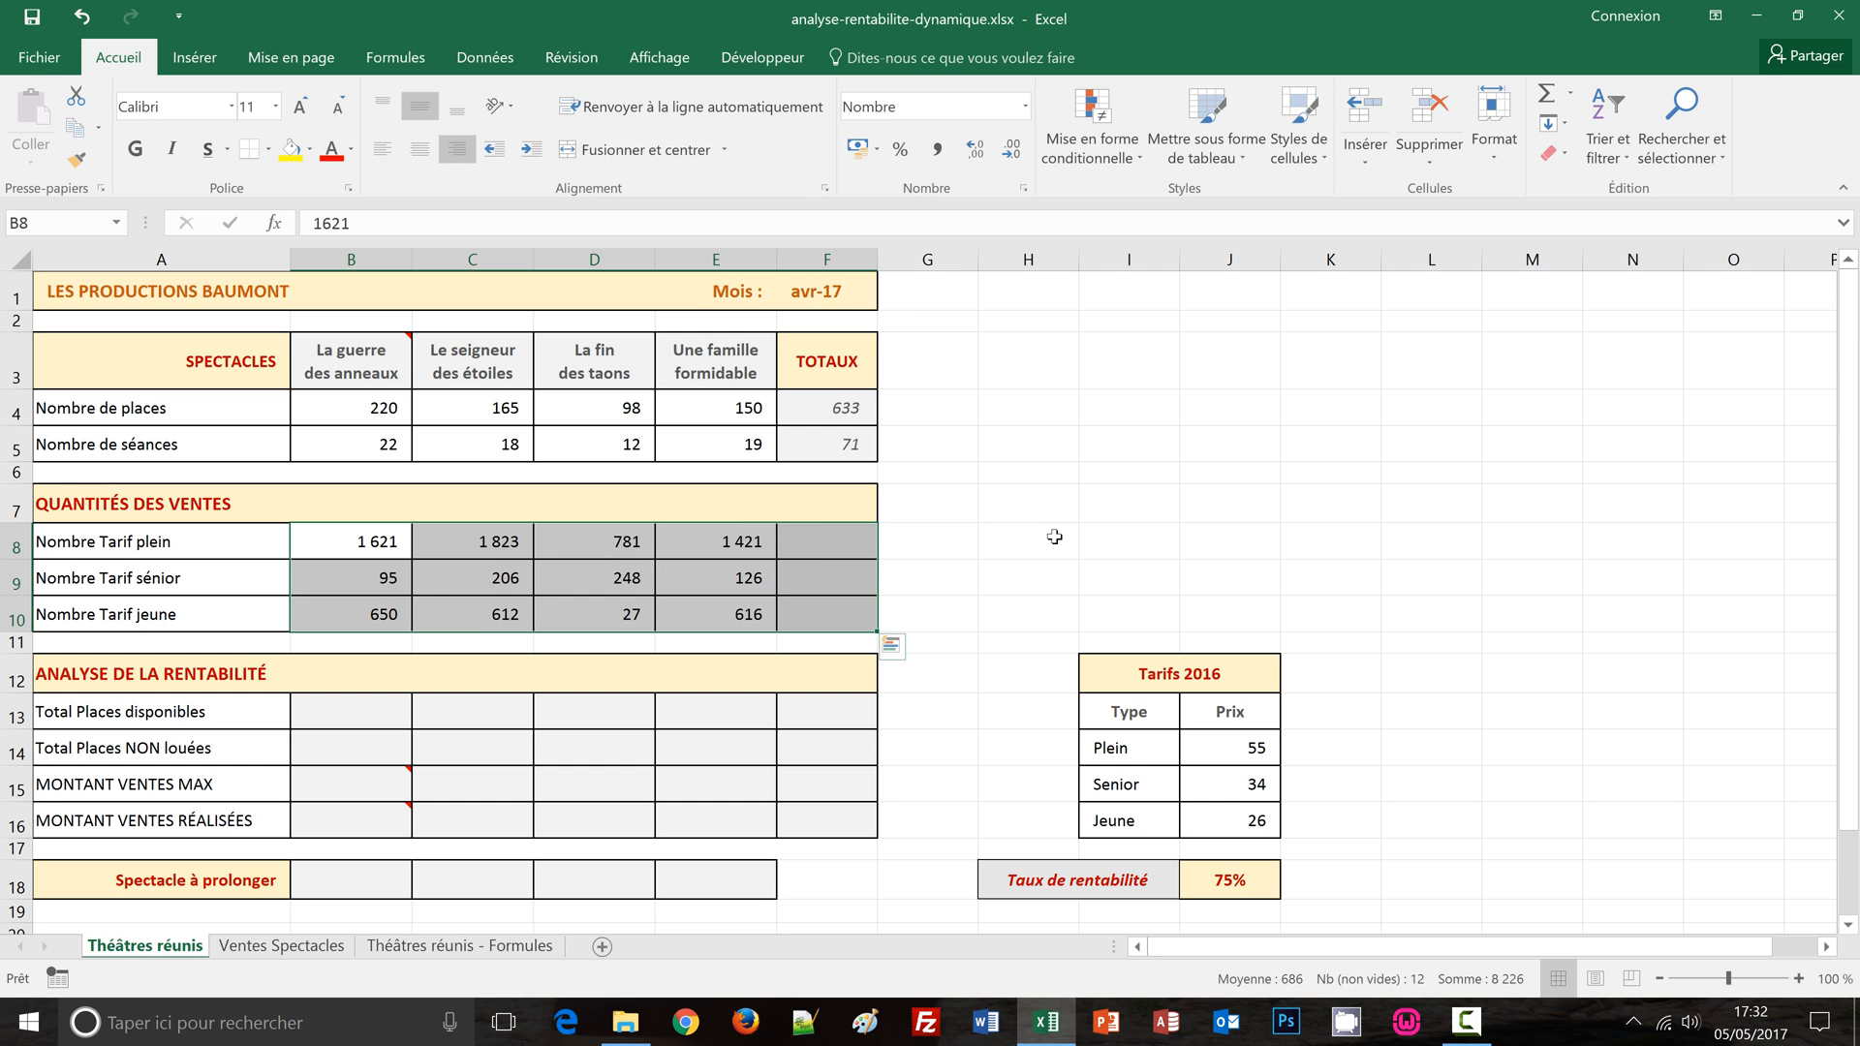
{"action": "key", "text": "alt+equal"}
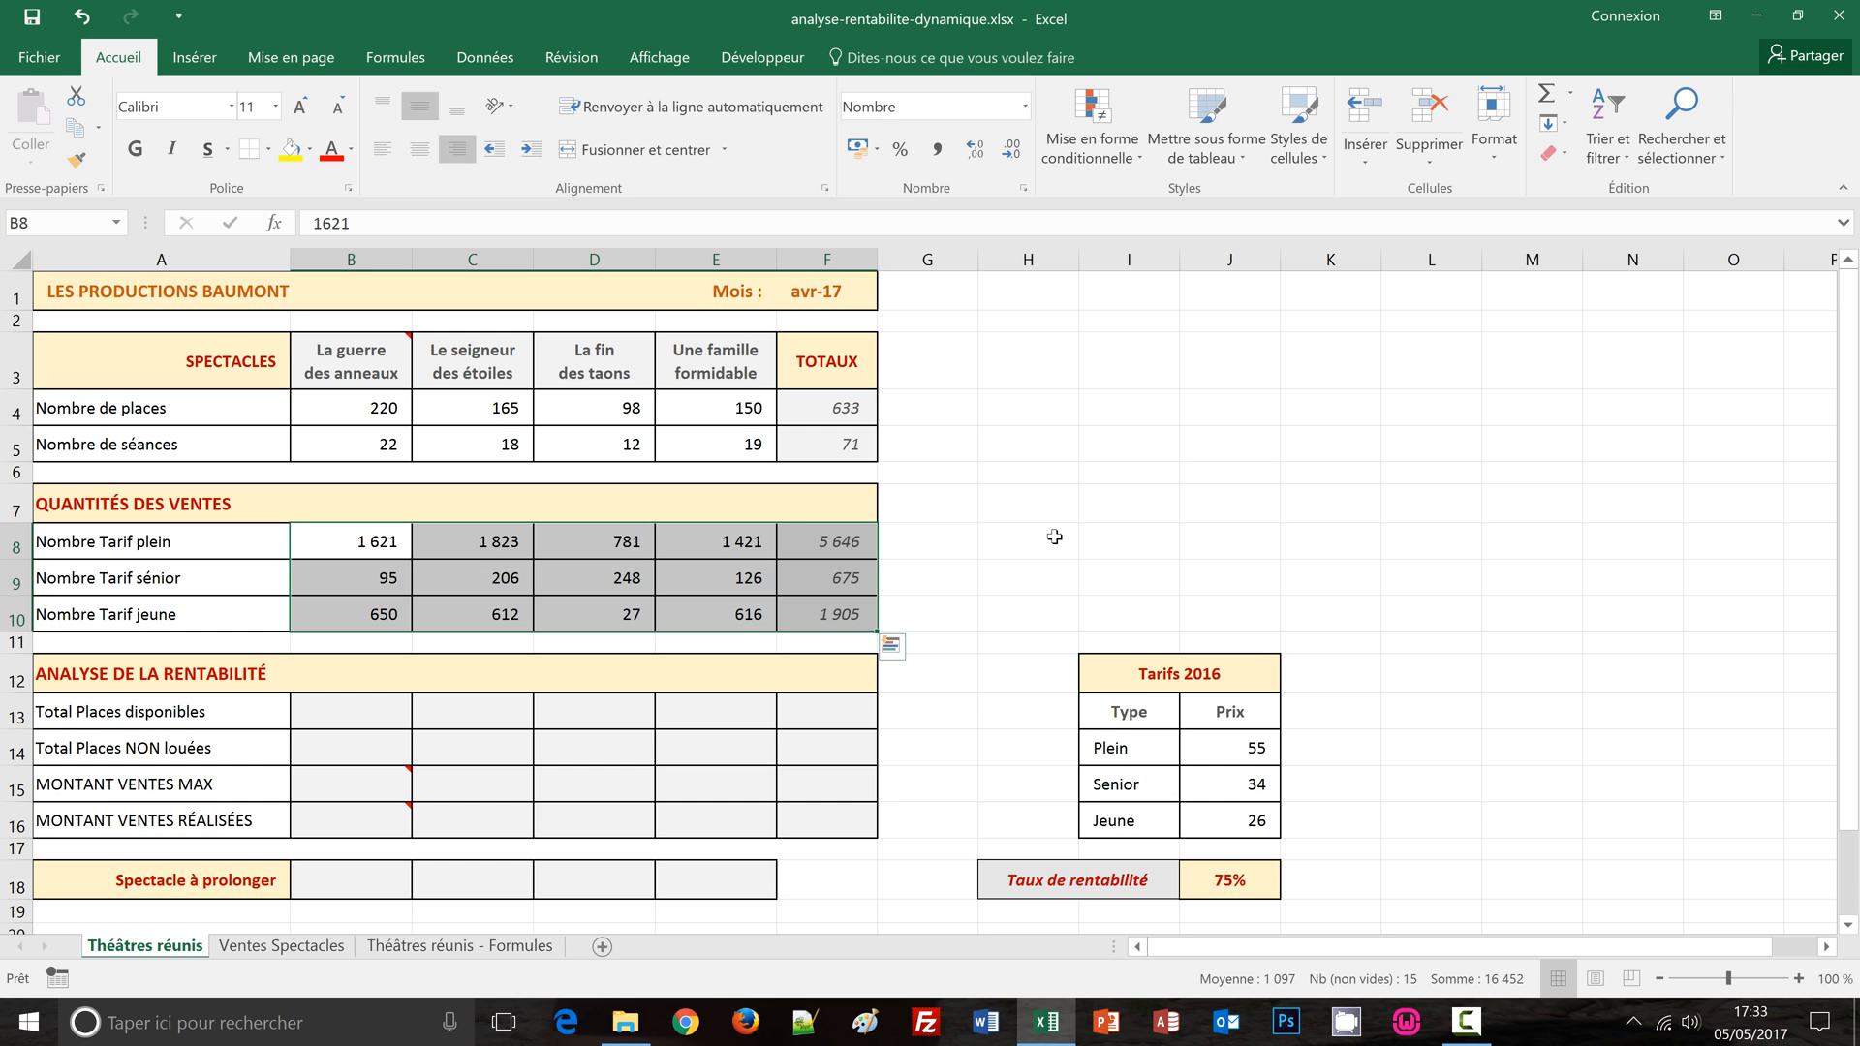
{"action": "left_click", "coordinate": [1027, 536]}
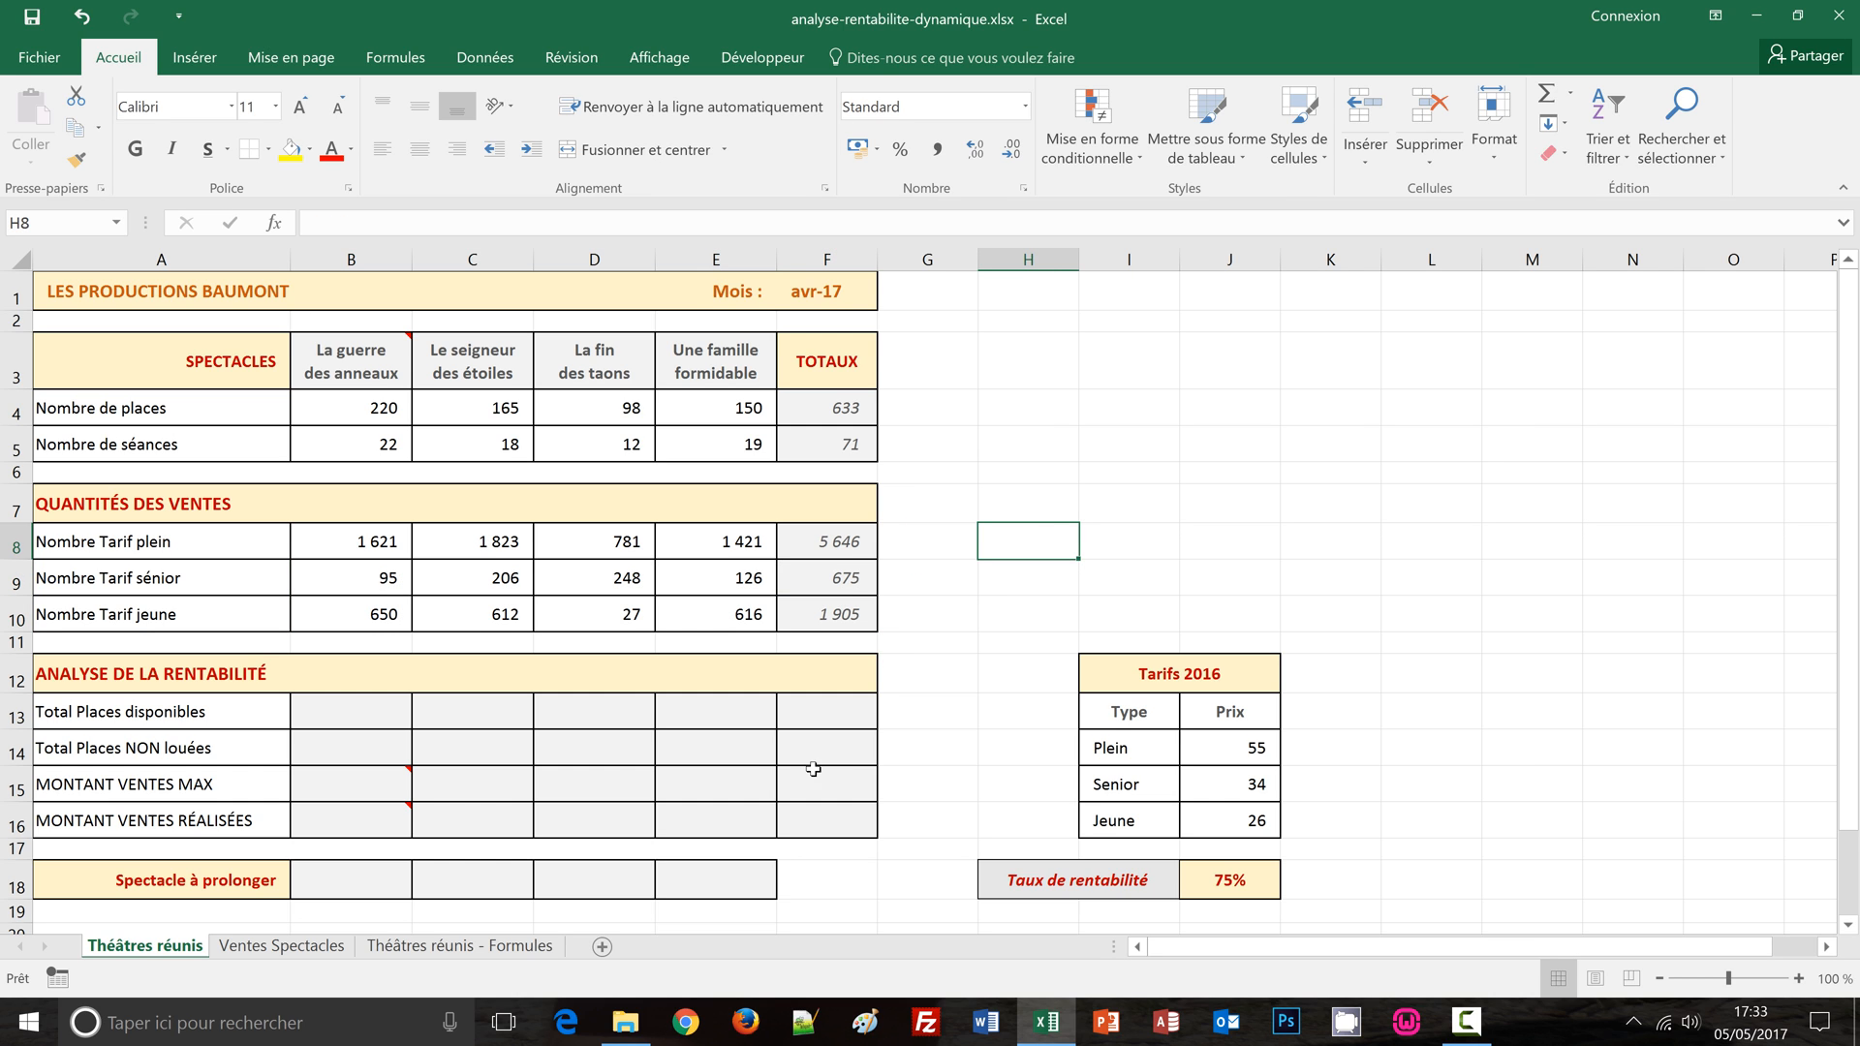
Step: Fill the Total Places disponibles cells B13:E13 with the formula =B4*B5, and check the formula in E13
{"action": "left_click", "coordinate": [337, 717]}
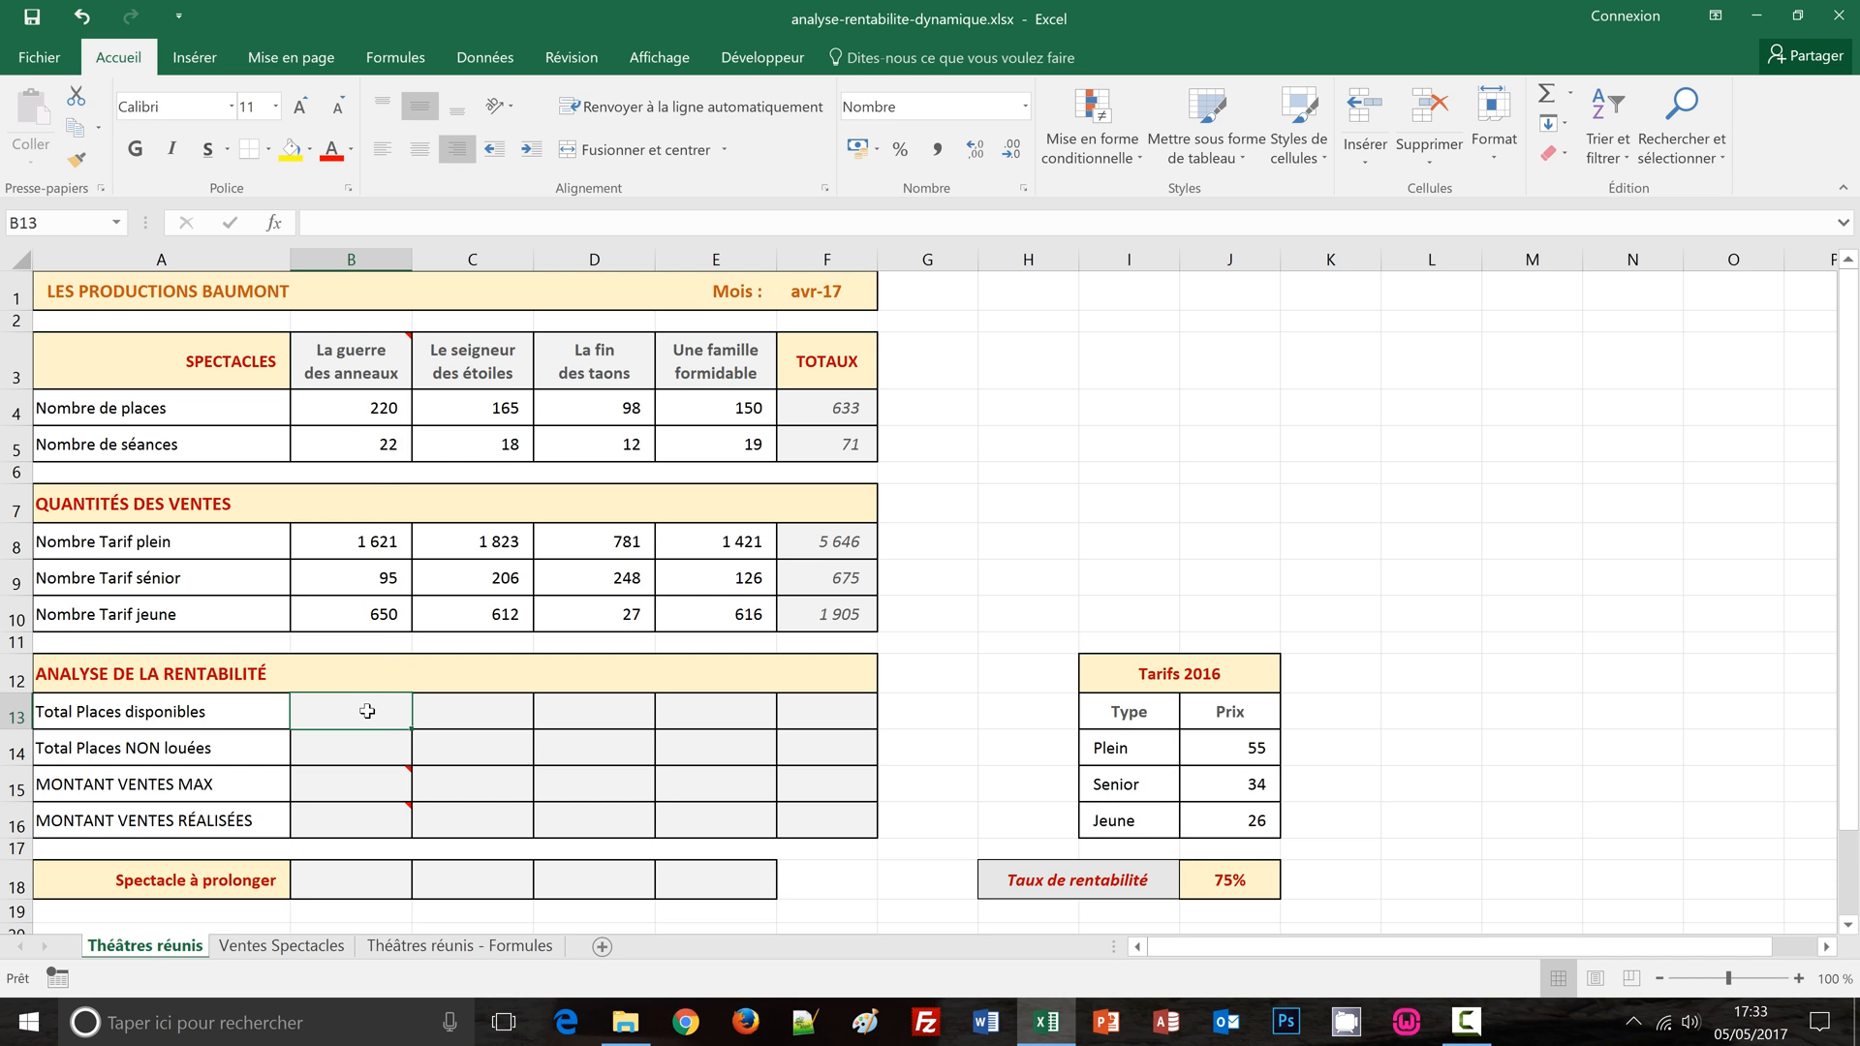
{"action": "left_click_drag", "start_coordinate": [369, 710], "coordinate": [721, 710]}
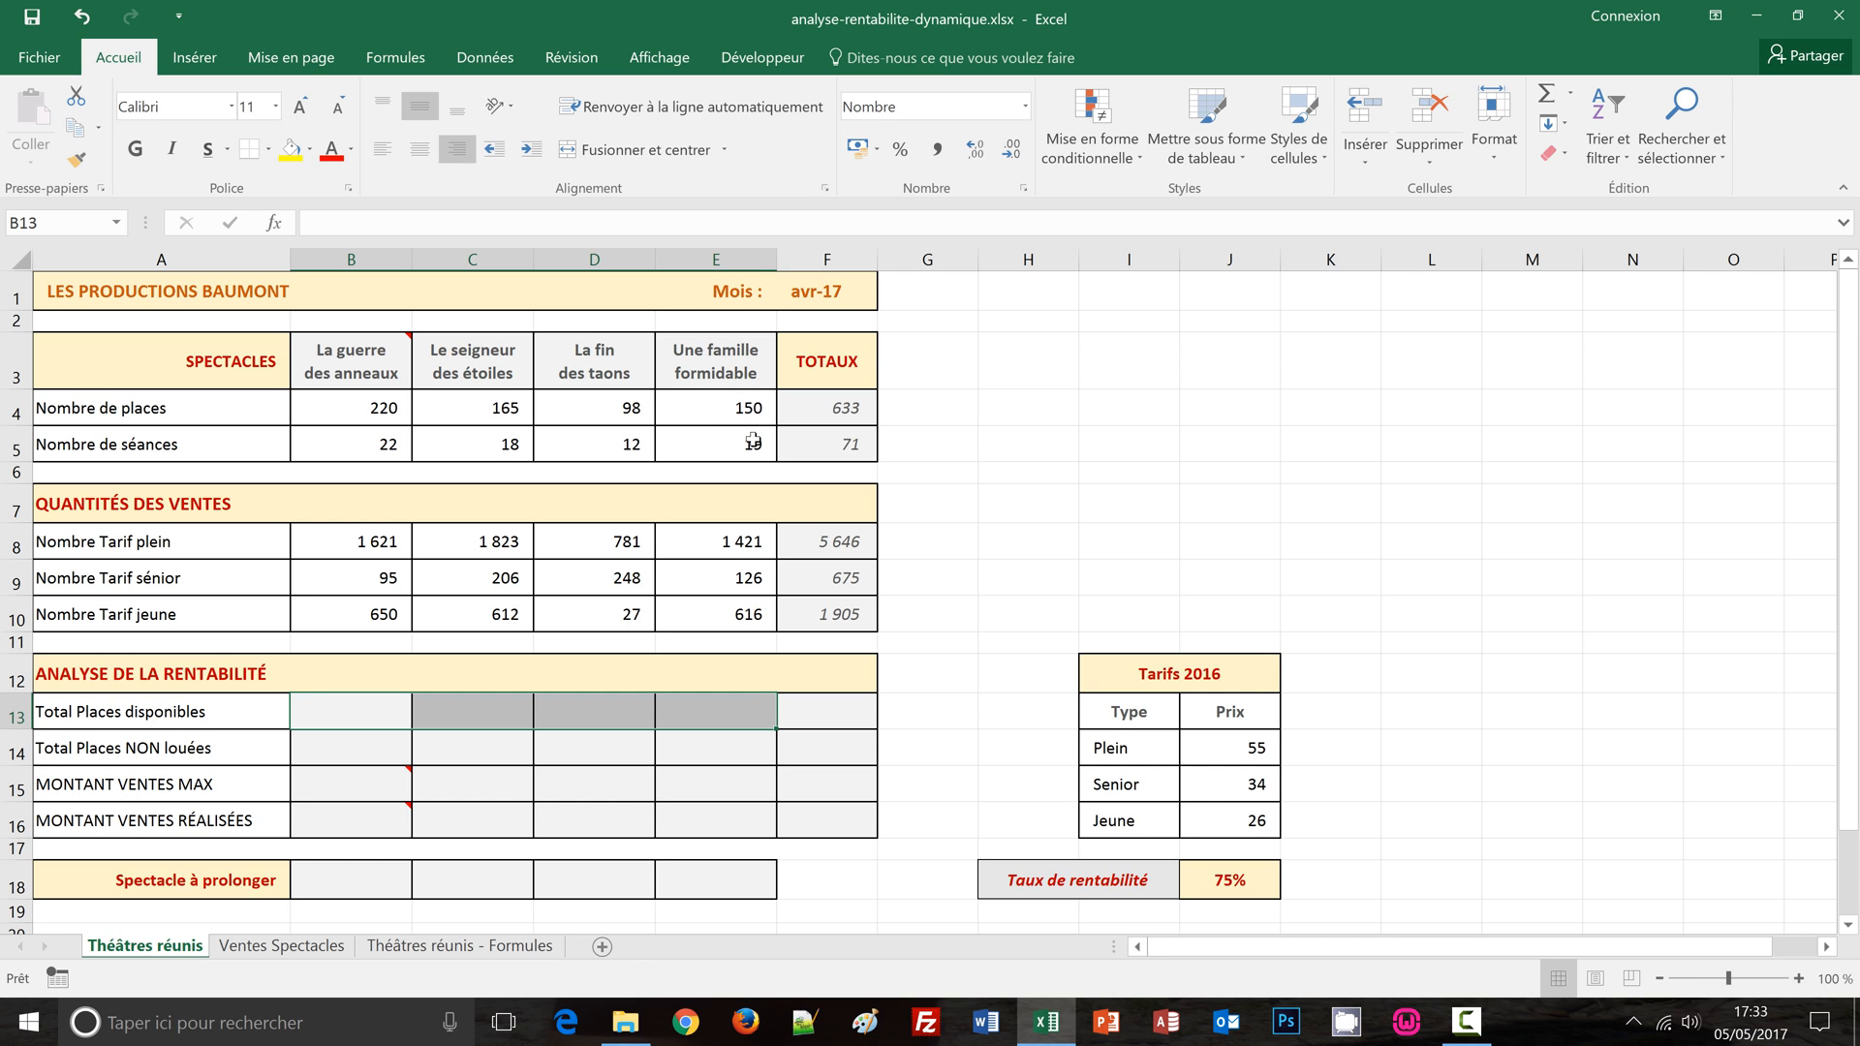
{"action": "left_click", "coordinate": [934, 678]}
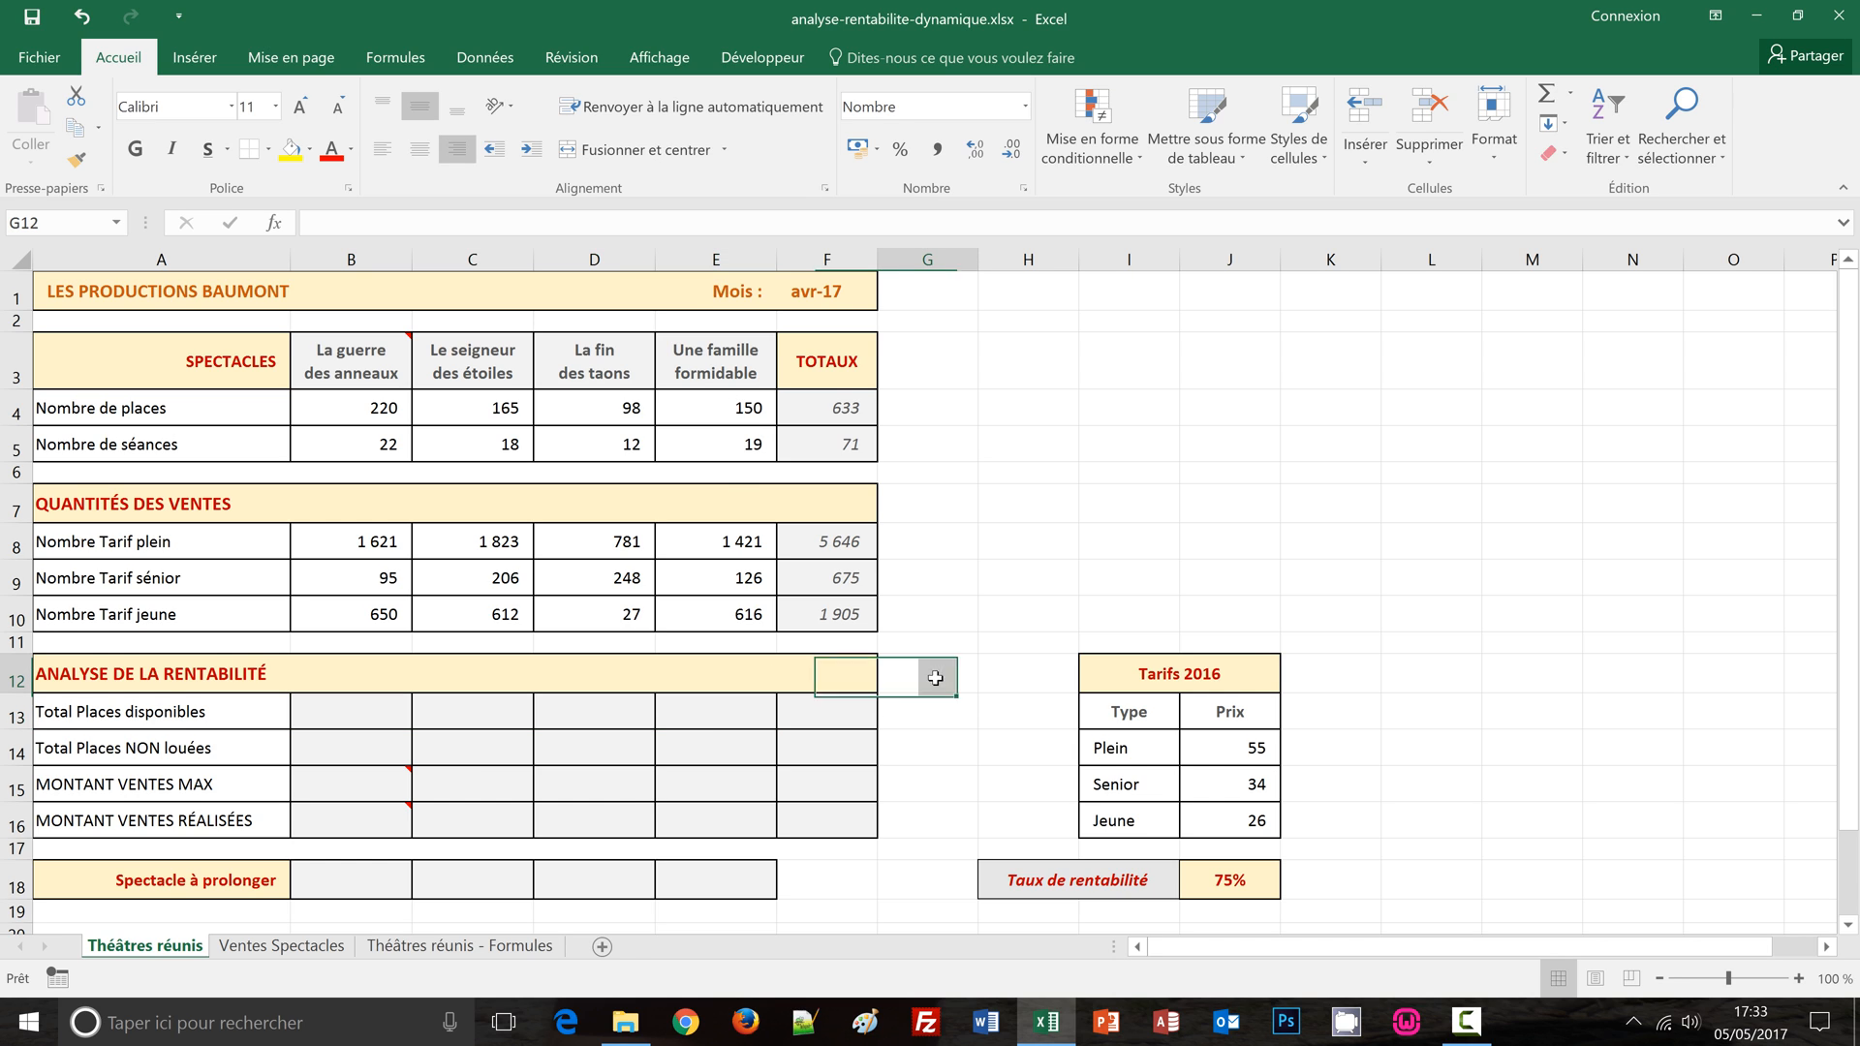
{"action": "left_click", "coordinate": [360, 712]}
{"action": "left_click_drag", "start_coordinate": [360, 712], "coordinate": [715, 711]}
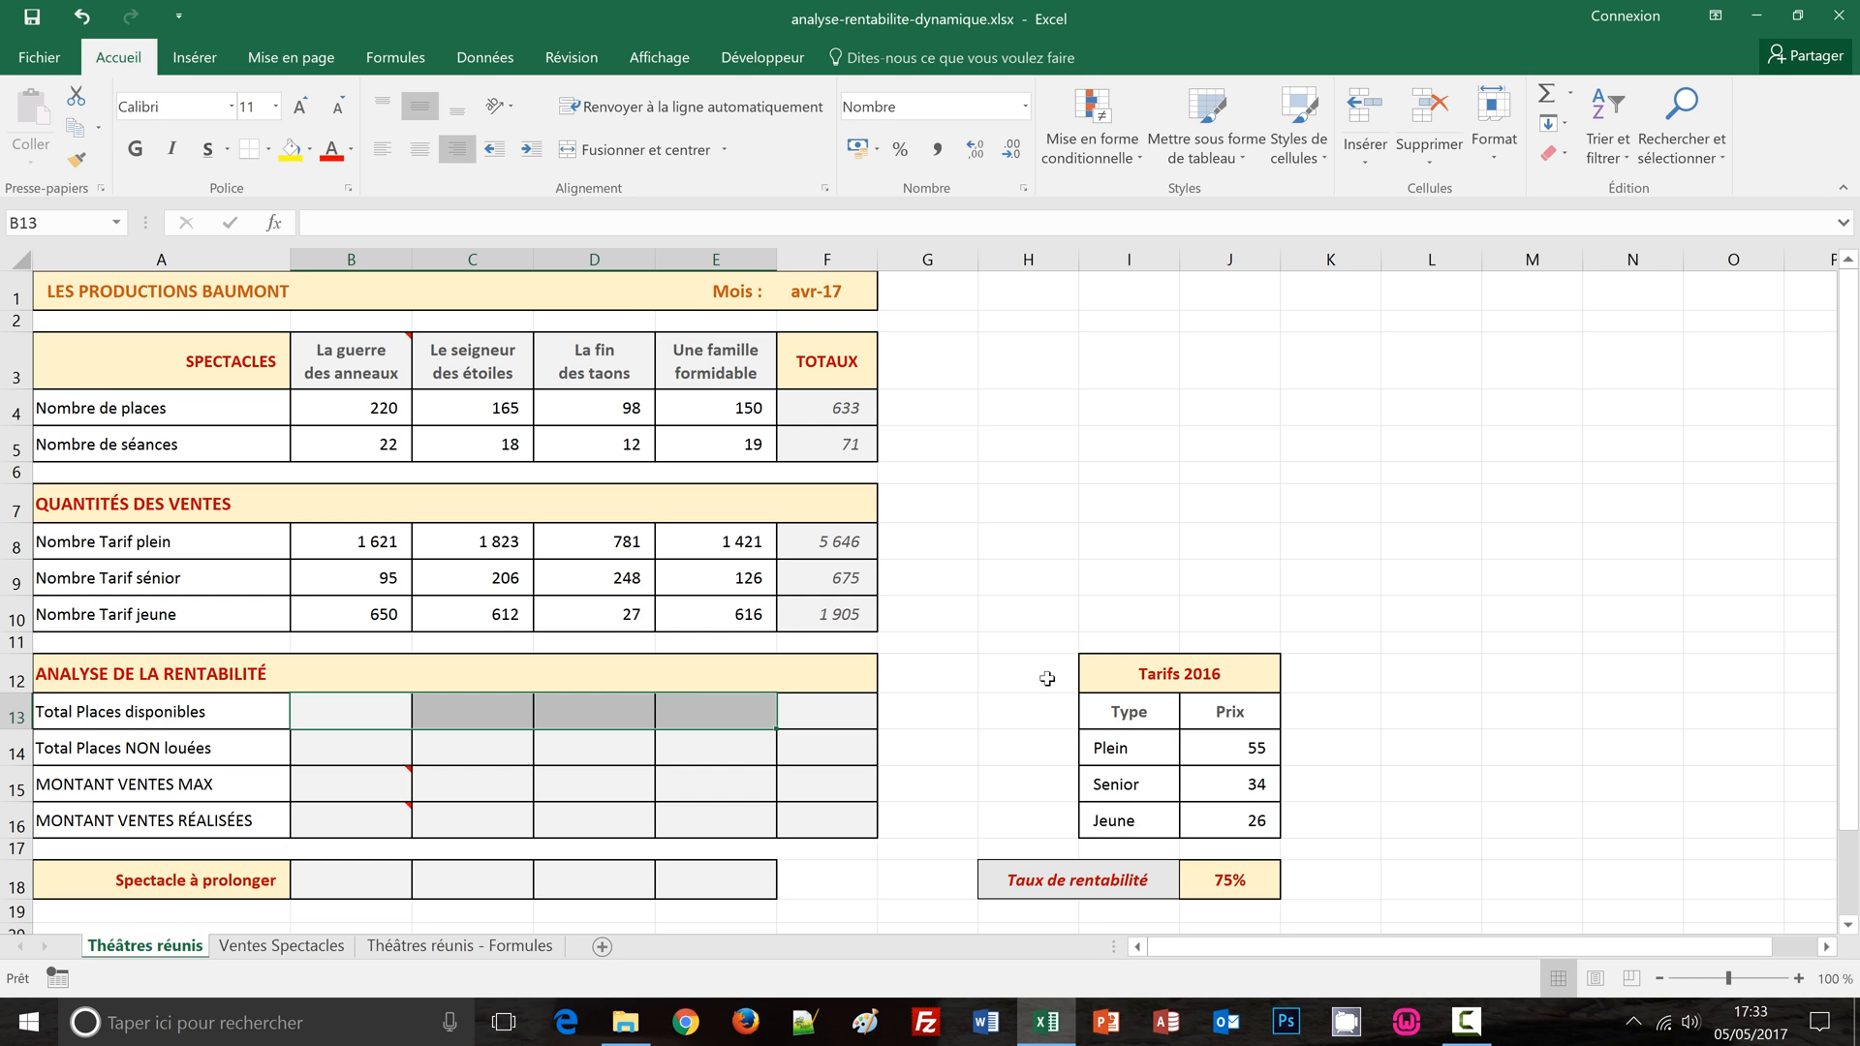
{"action": "type", "text": "="}
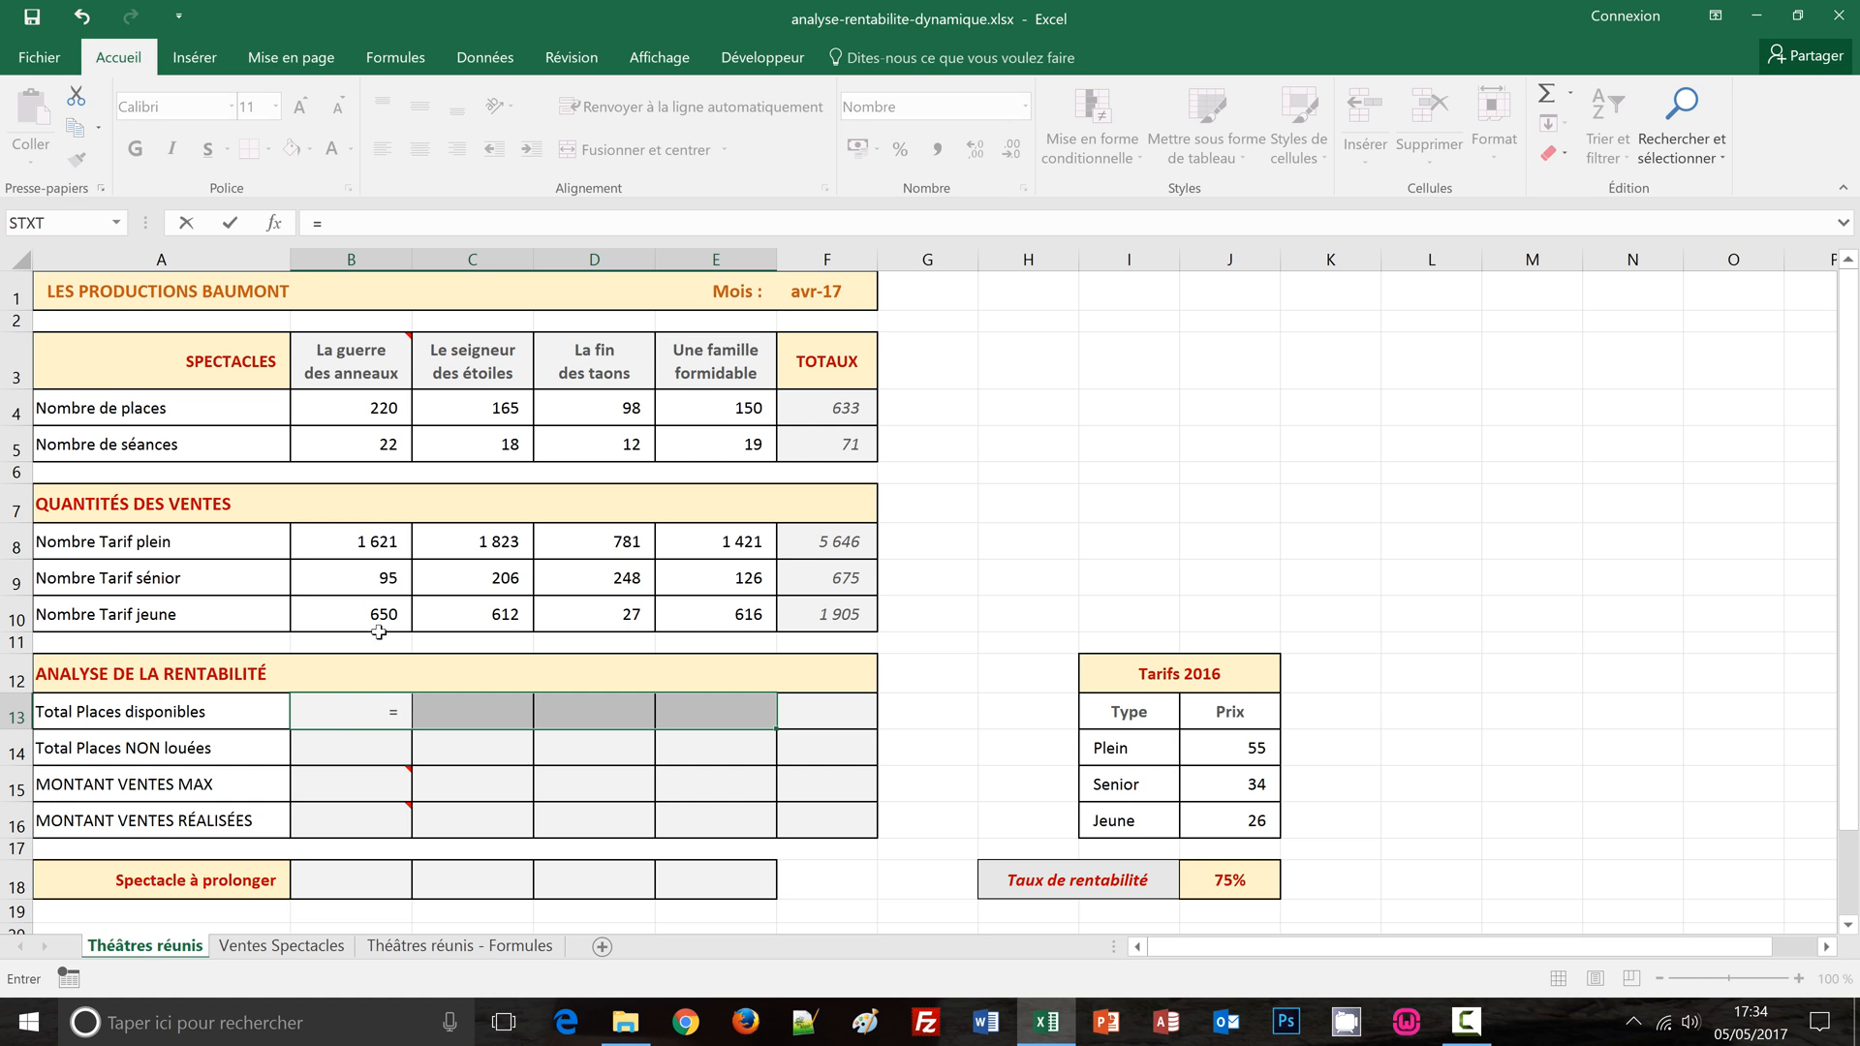
{"action": "left_click", "coordinate": [383, 410]}
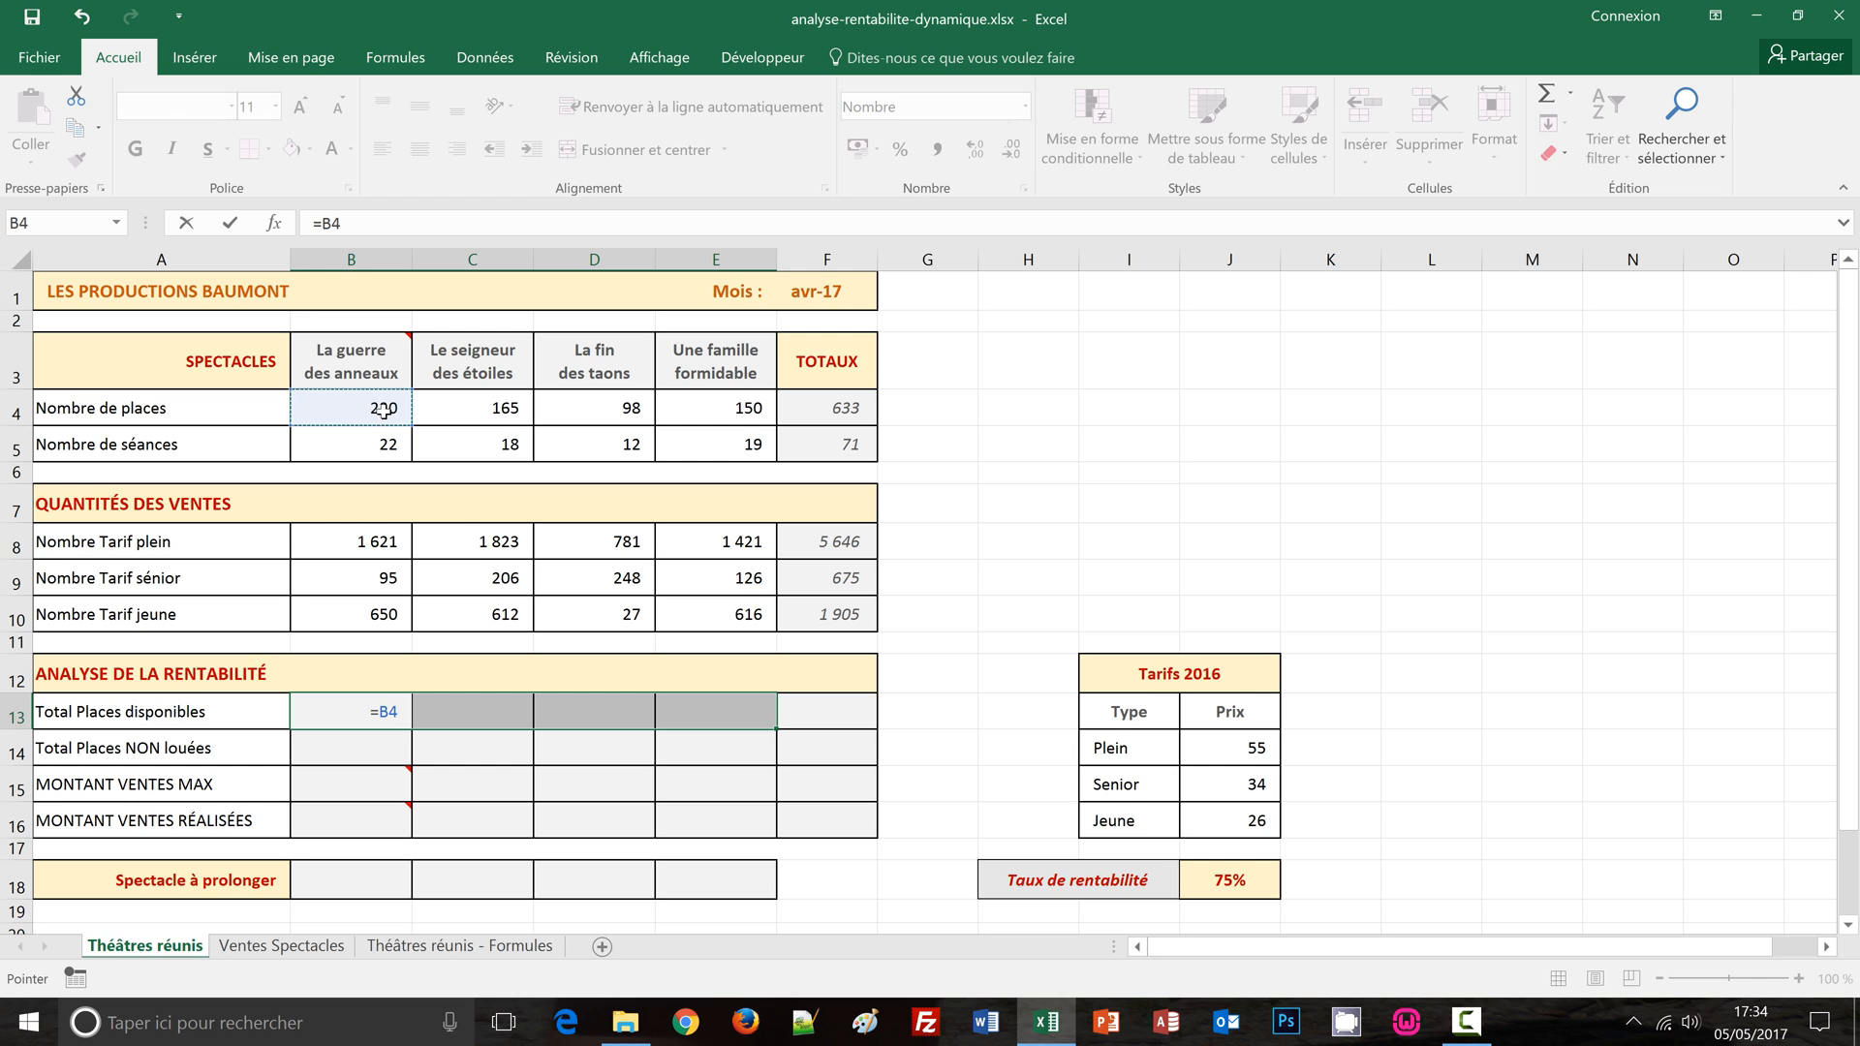
{"action": "type", "text": "*"}
{"action": "left_click", "coordinate": [376, 445]}
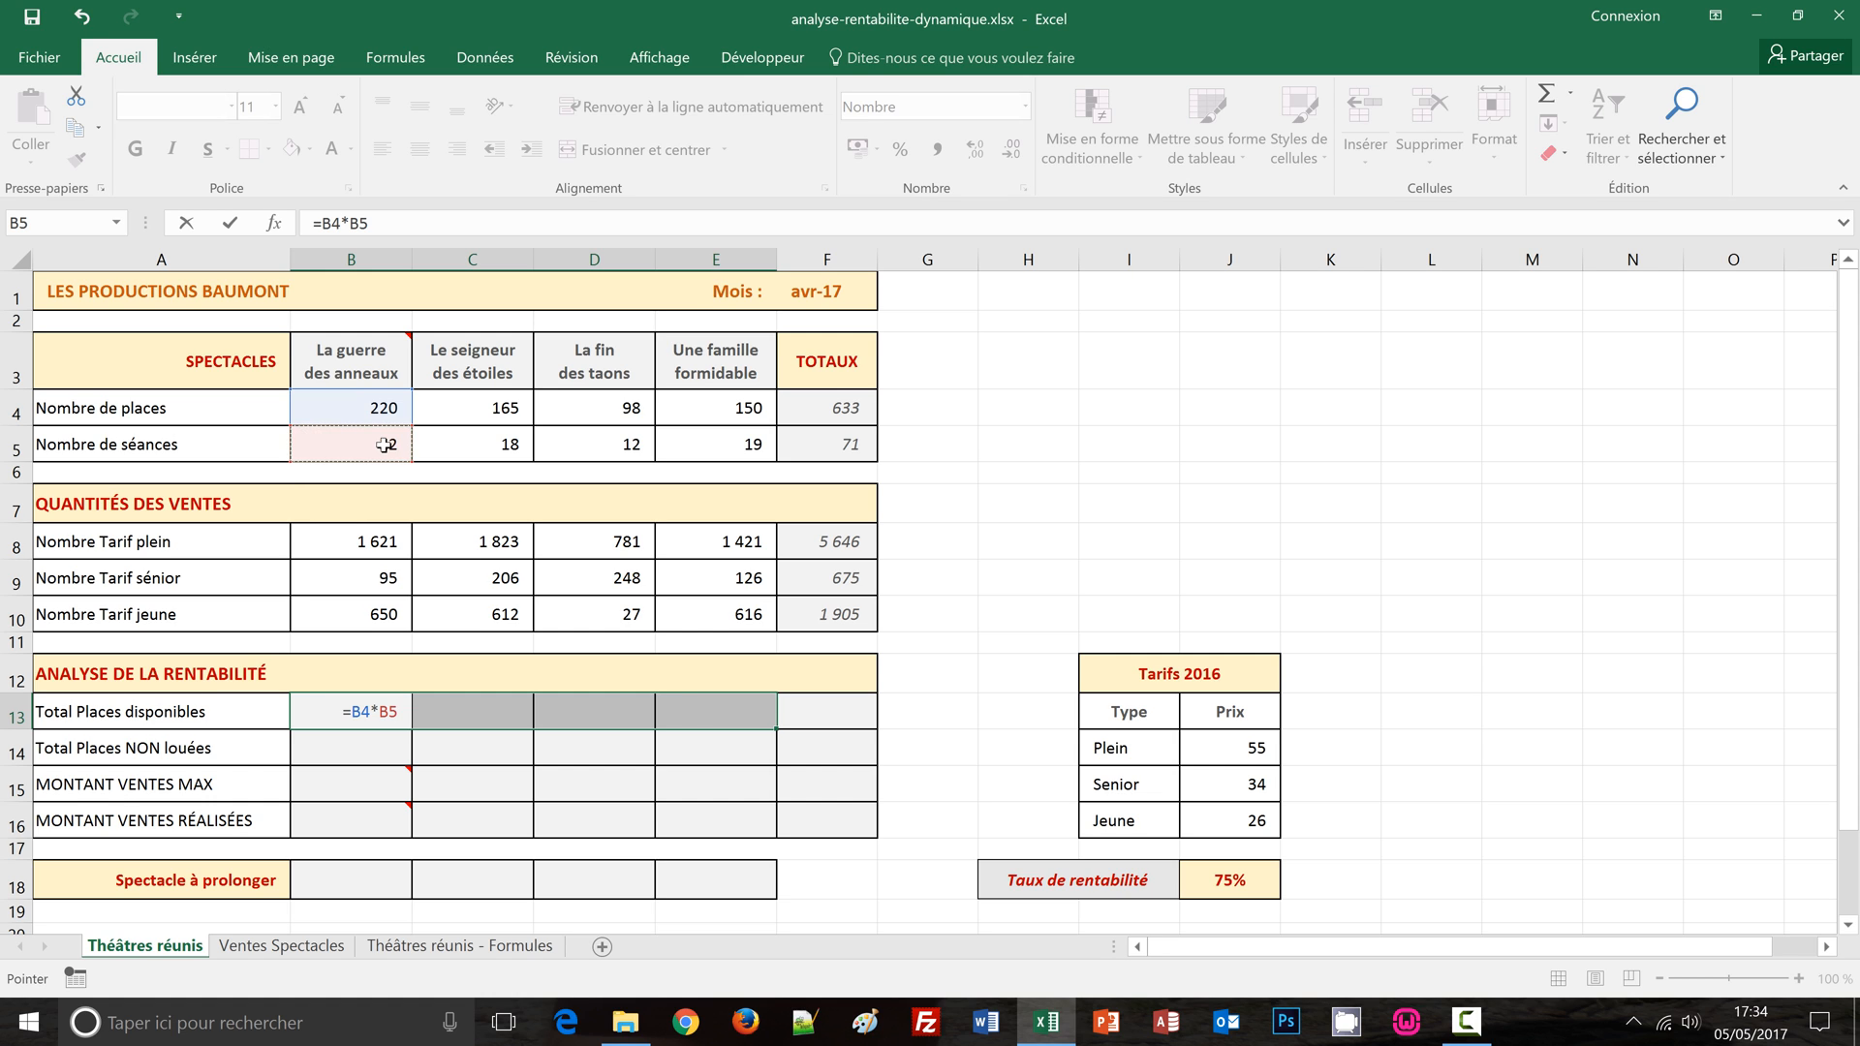
{"action": "key", "text": "ctrl+Return"}
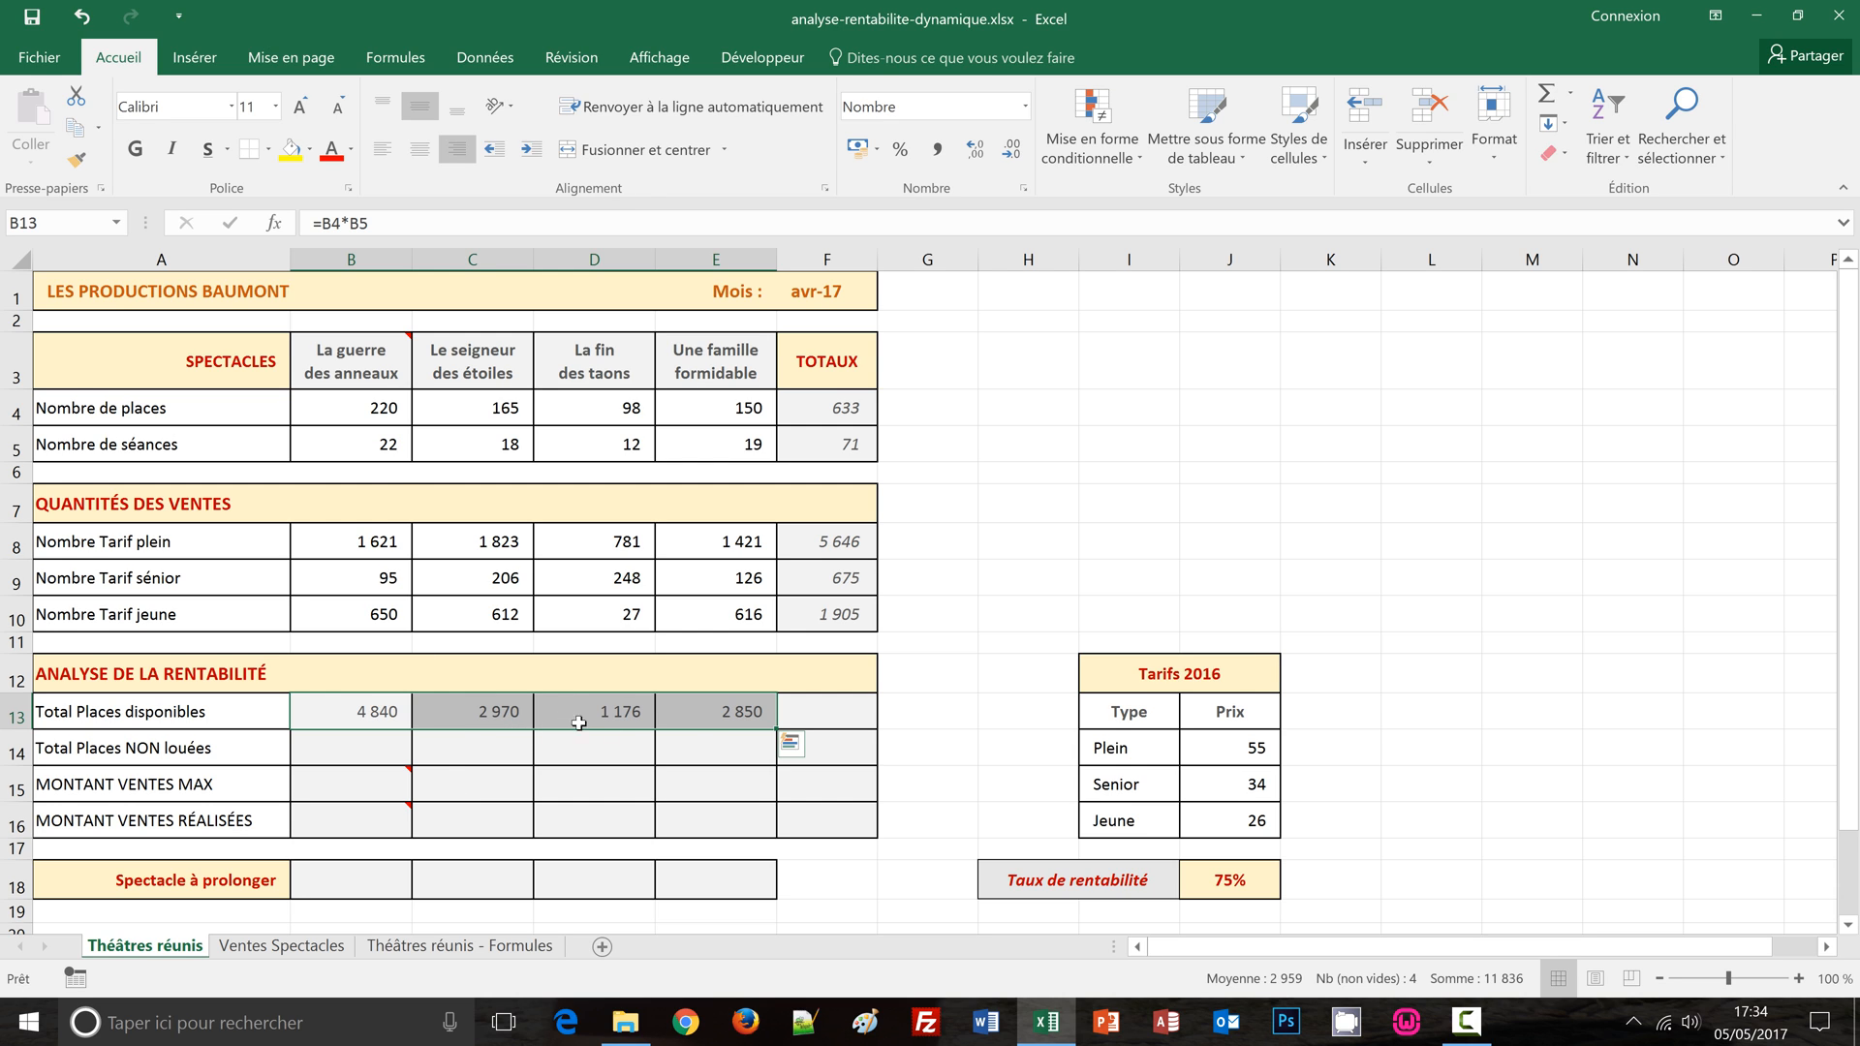
{"action": "double_click", "coordinate": [725, 718]}
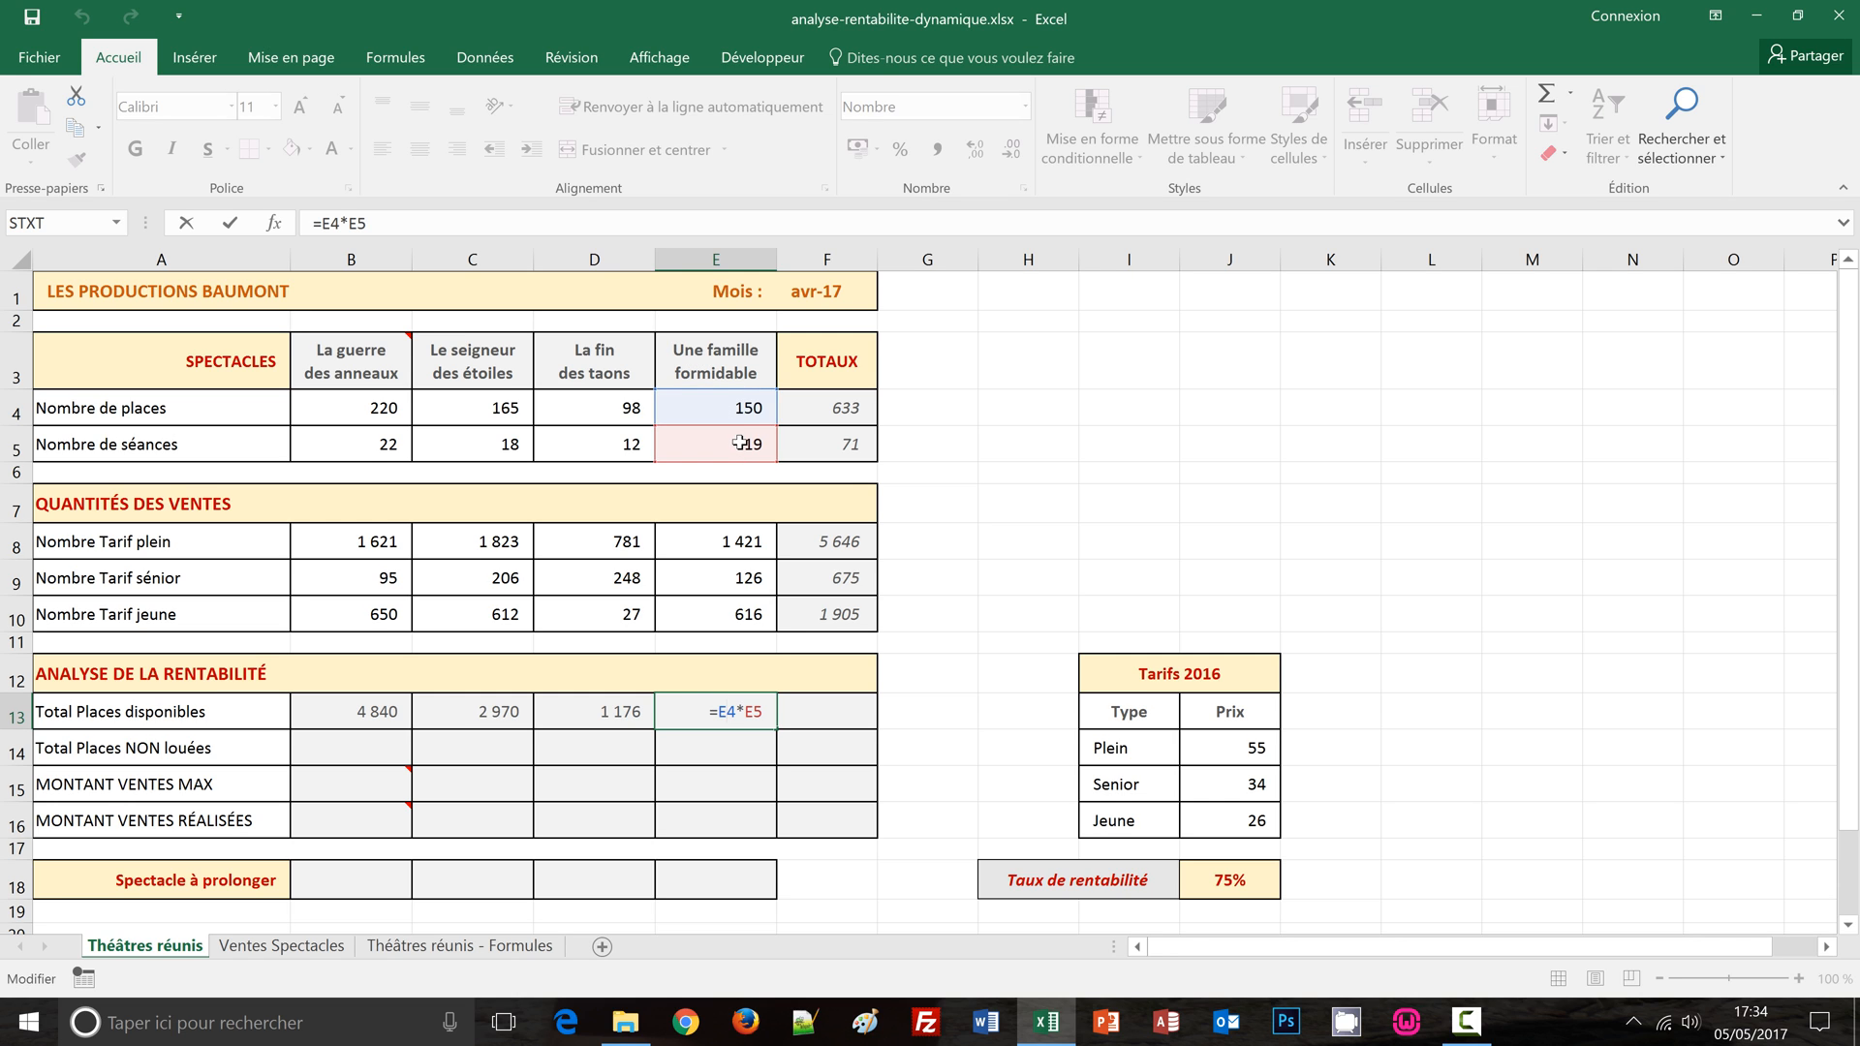
{"action": "key", "text": "ctrl+Return"}
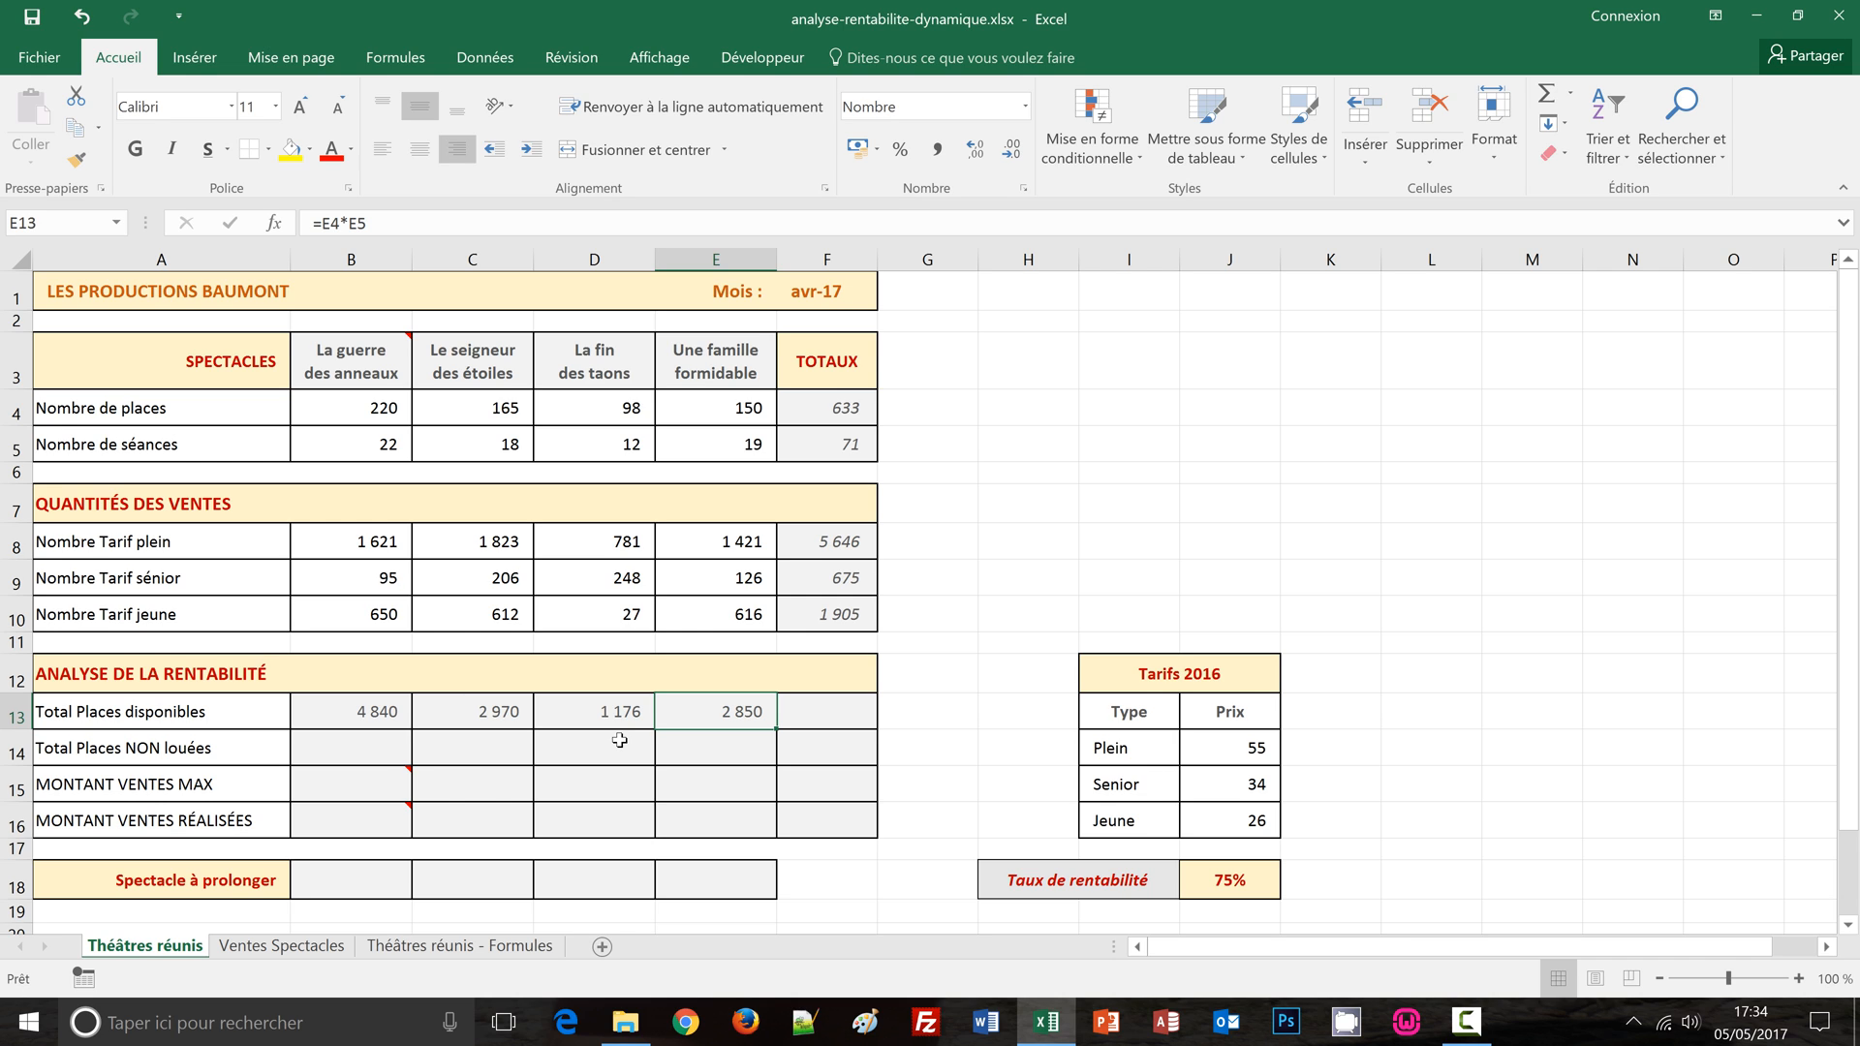
Step: Fill the Total Places NON louées cells B14:E14 with the formula =B13-SOMME(B8:B10)
{"action": "left_click", "coordinate": [368, 748]}
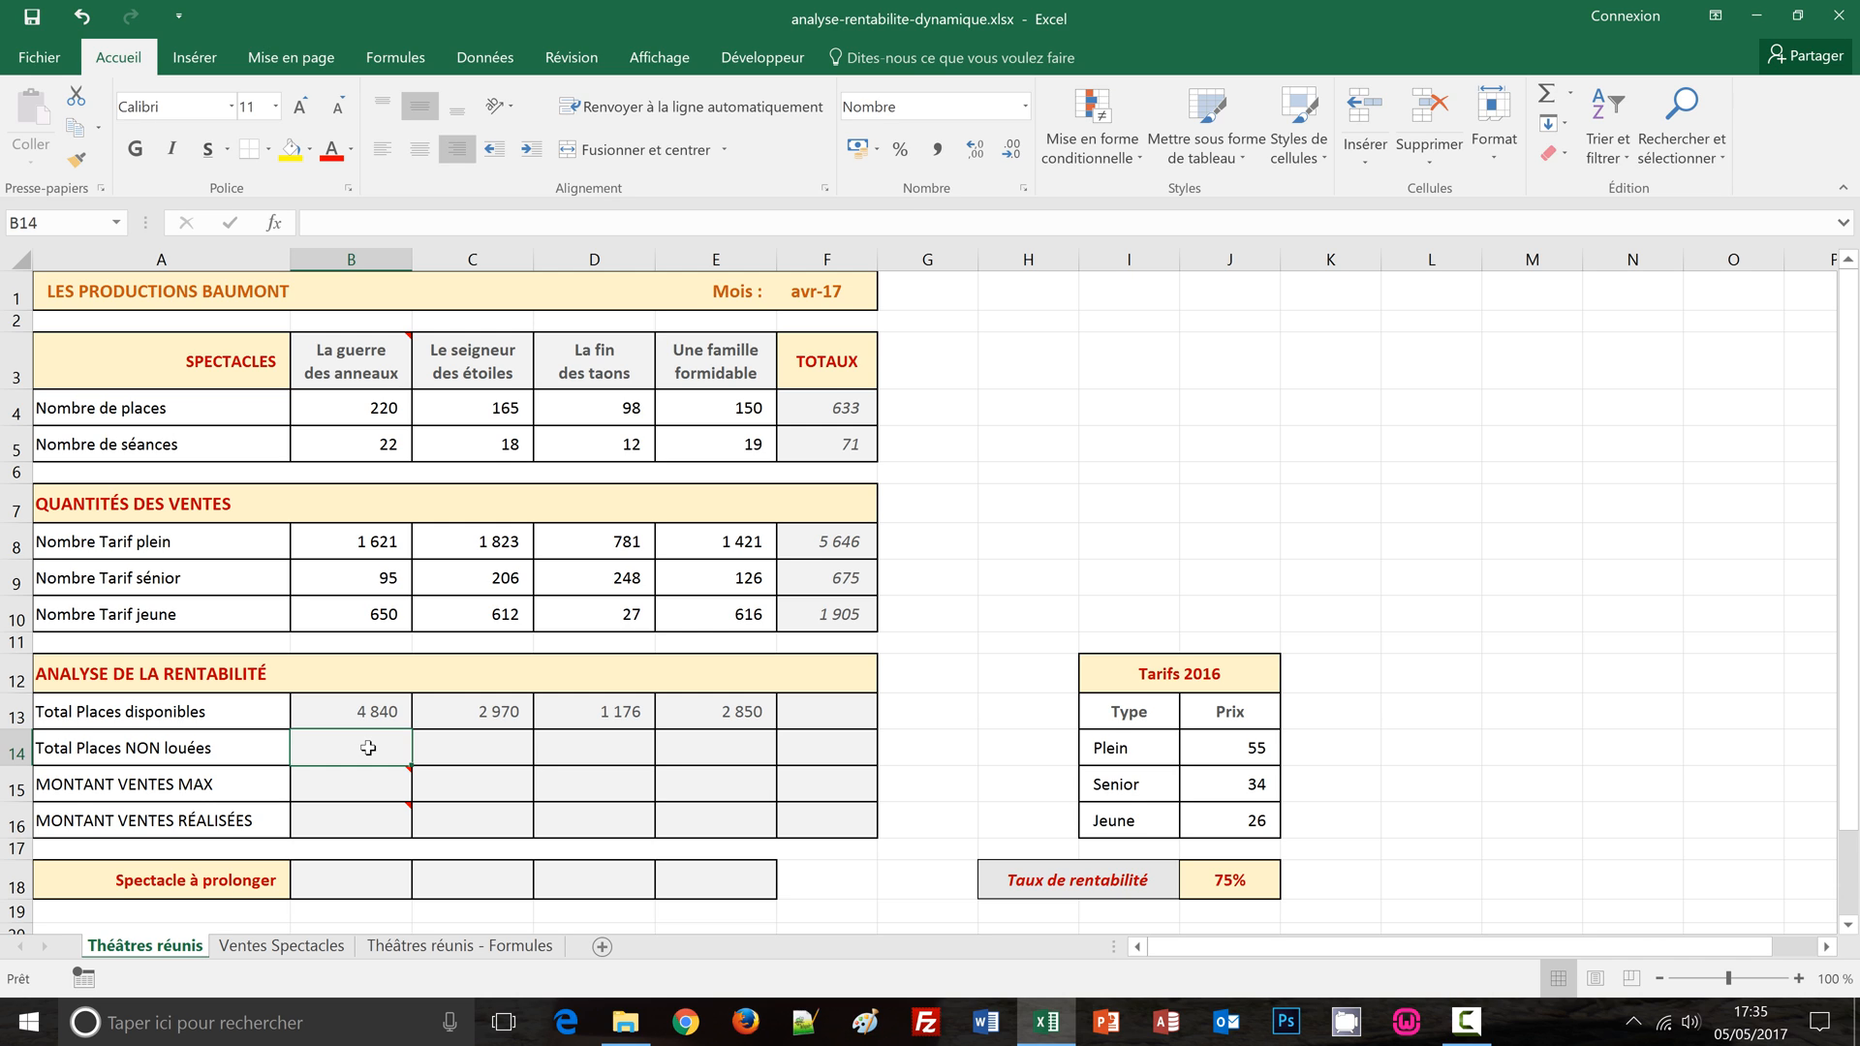
{"action": "left_click_drag", "start_coordinate": [368, 748], "coordinate": [764, 749]}
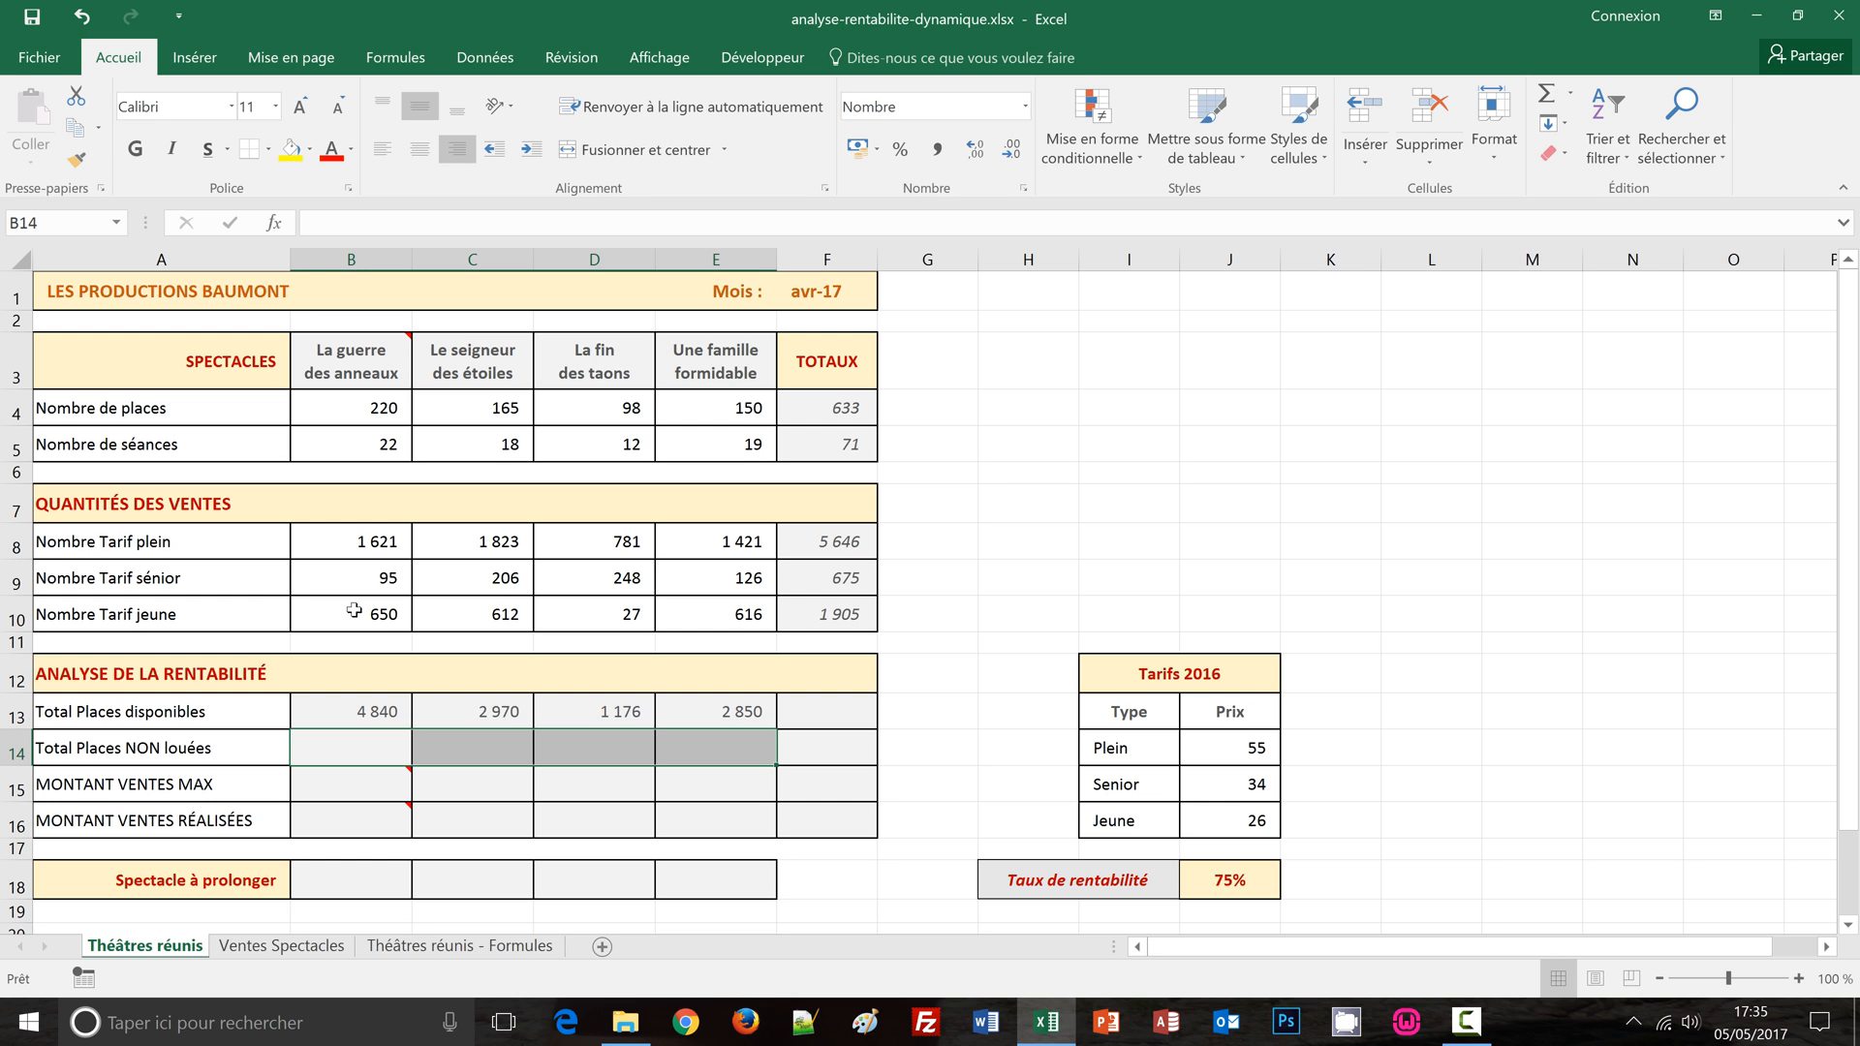
{"action": "type", "text": "="}
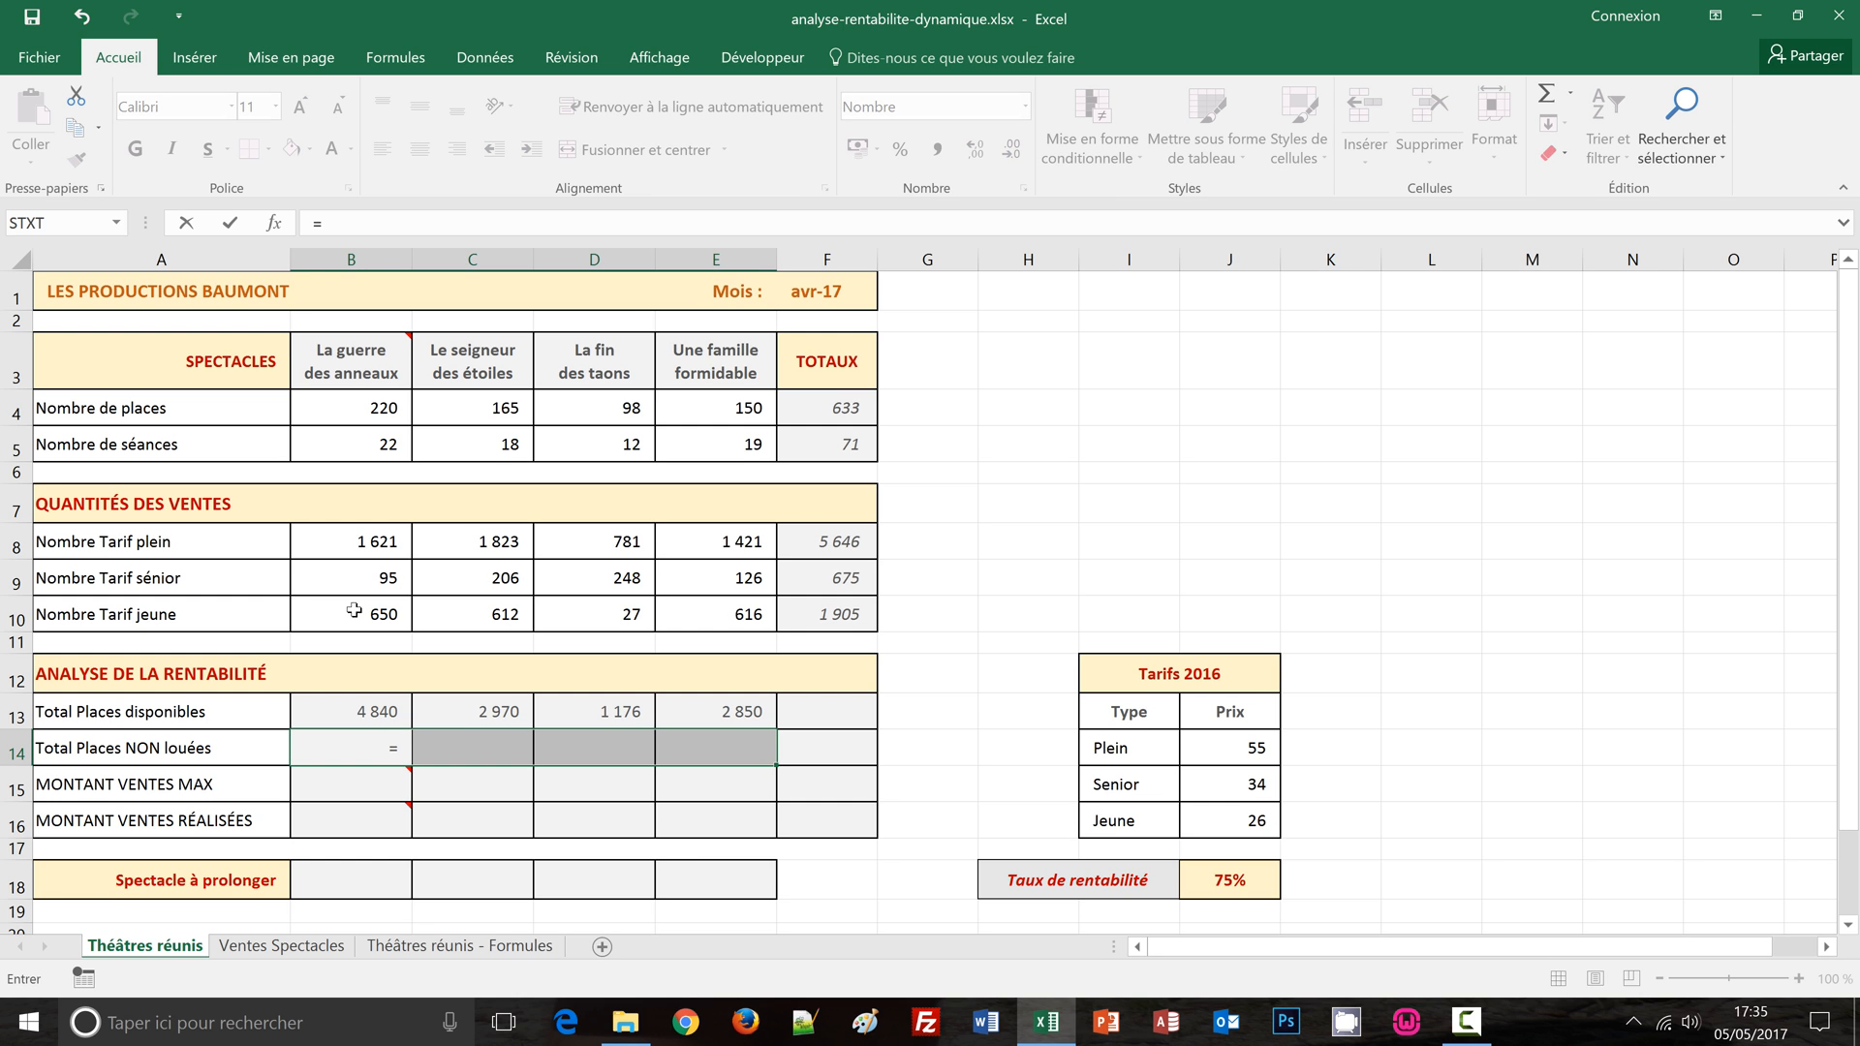
{"action": "left_click", "coordinate": [358, 712]}
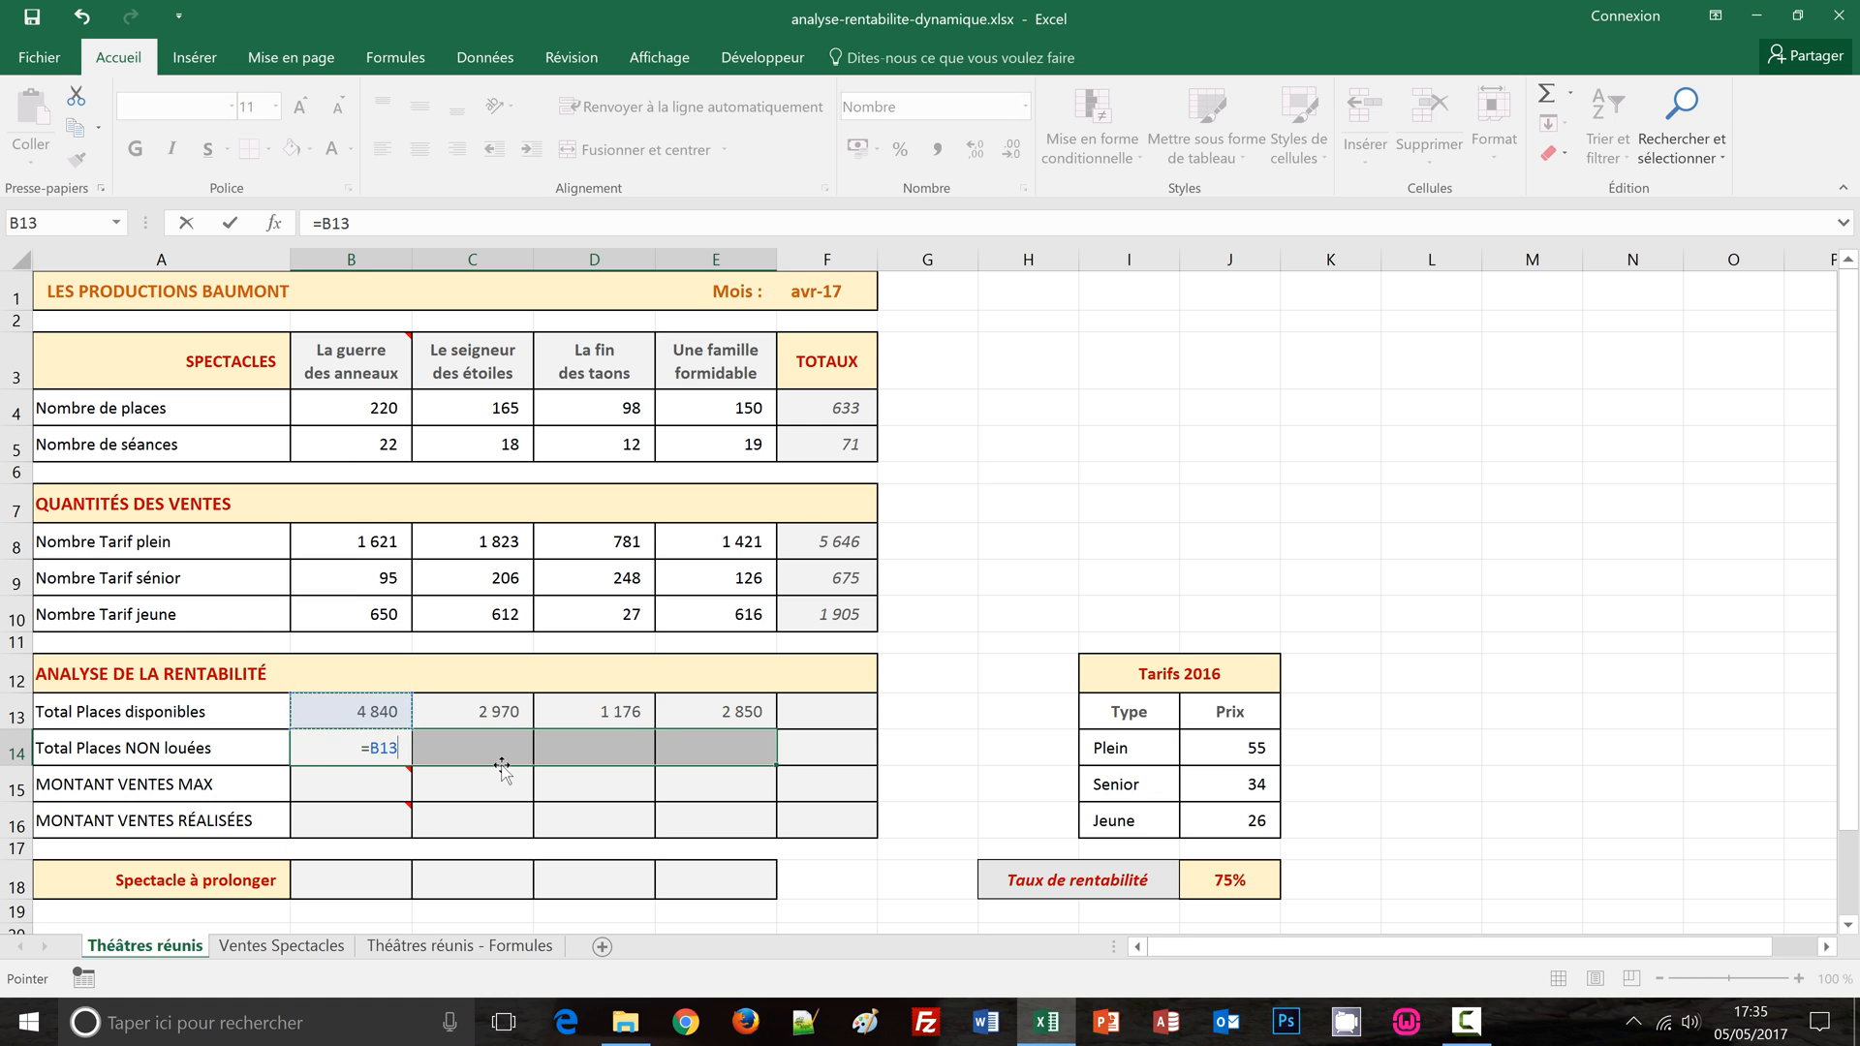
{"action": "type", "text": "-somme"}
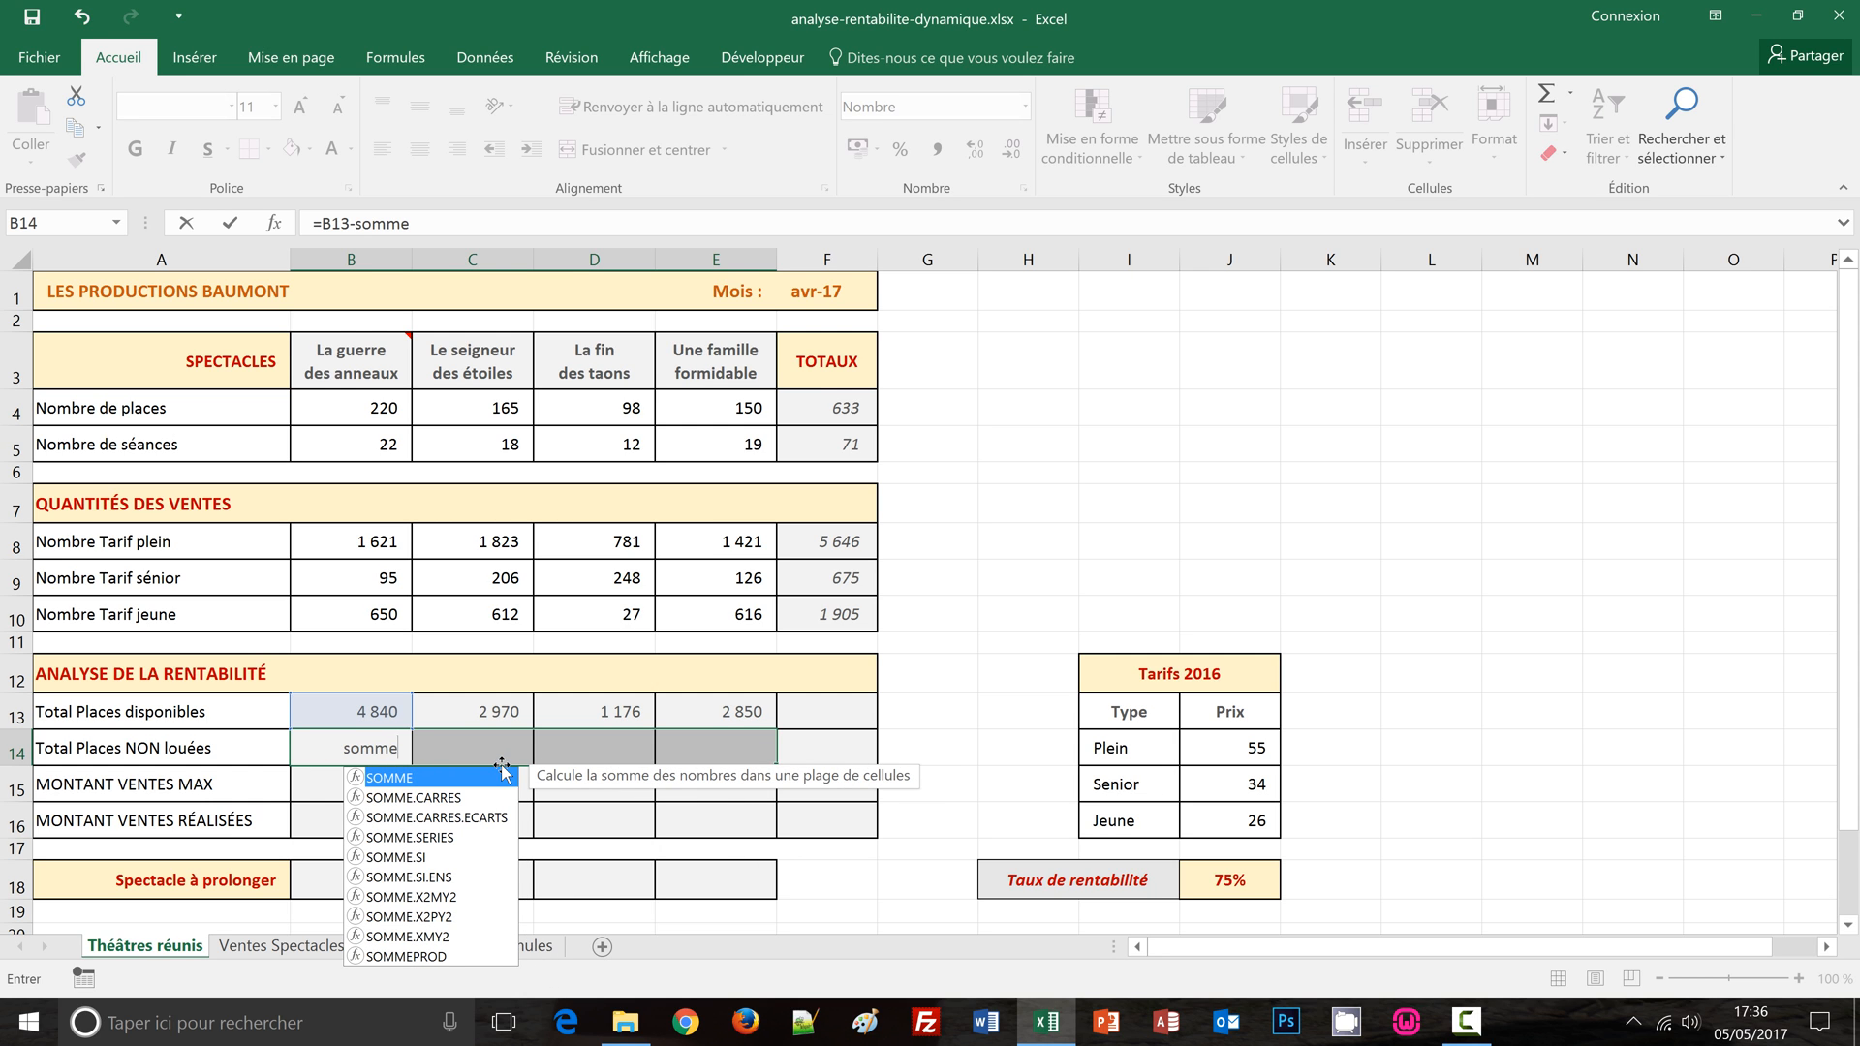
{"action": "type", "text": "("}
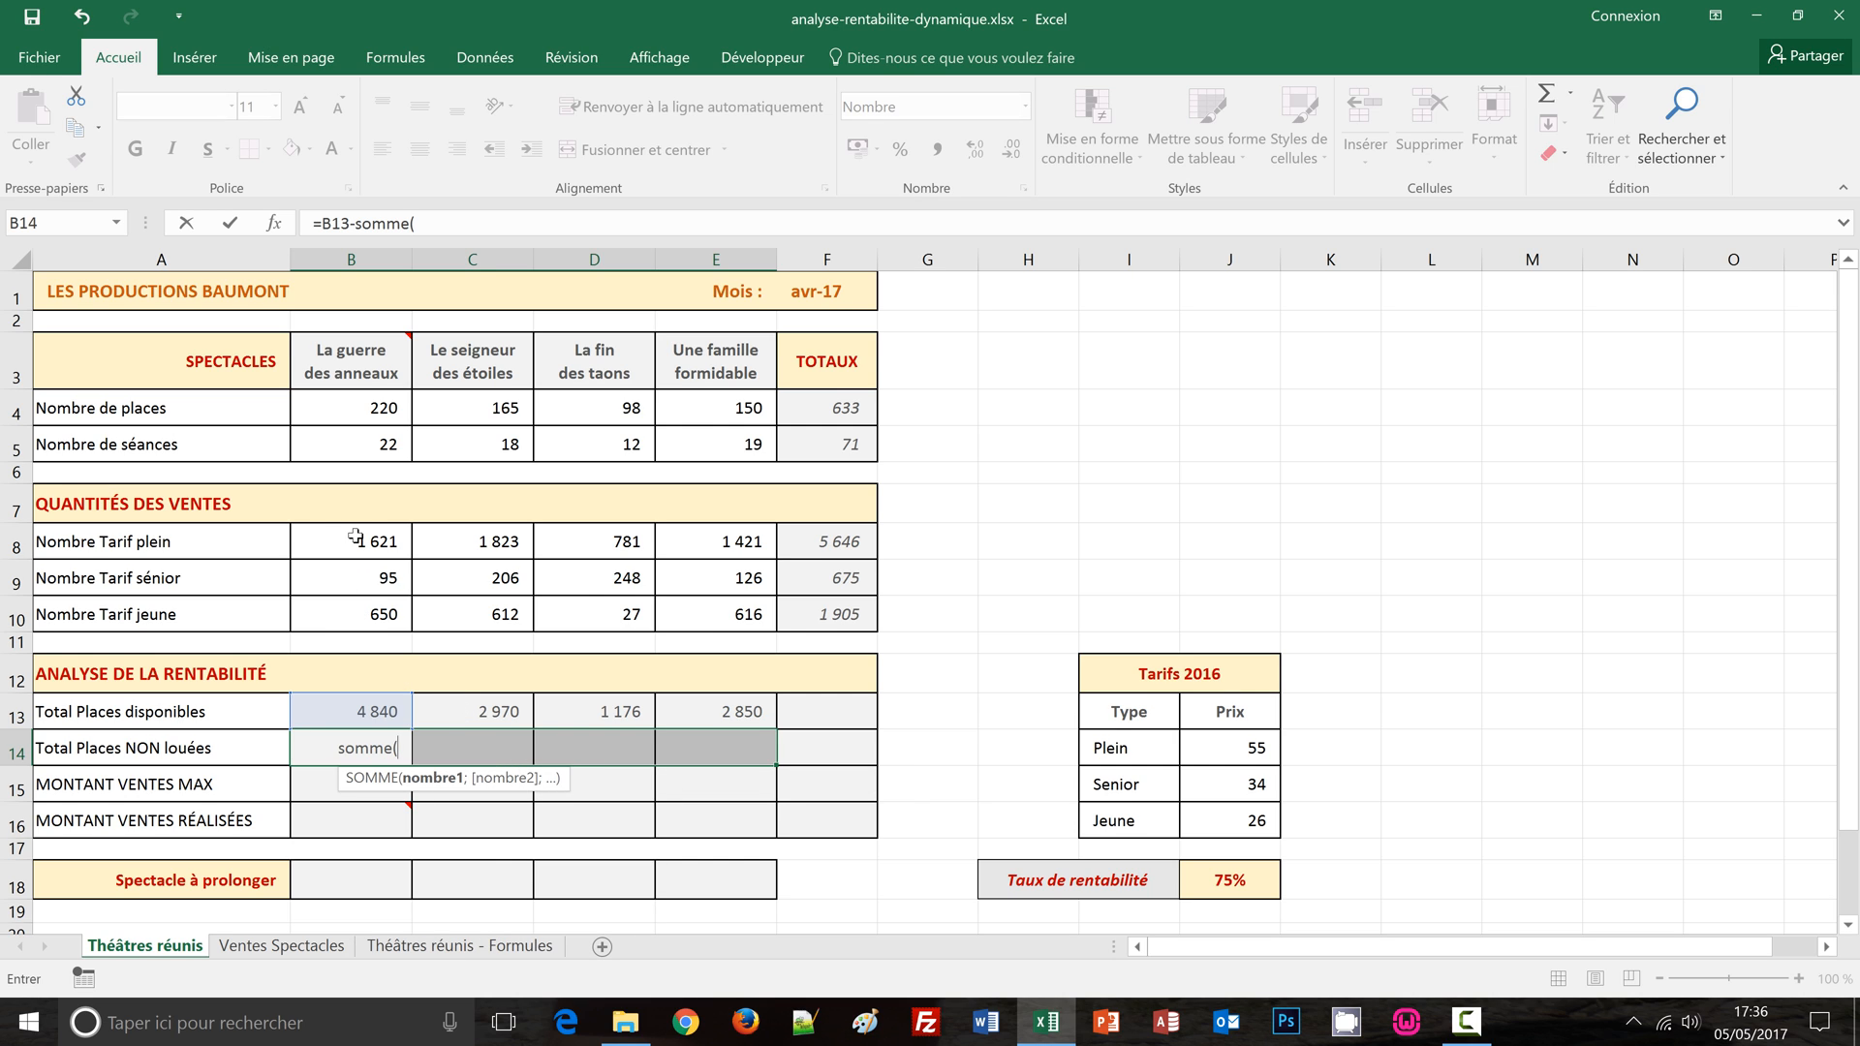
{"action": "left_click_drag", "start_coordinate": [355, 536], "coordinate": [352, 608]}
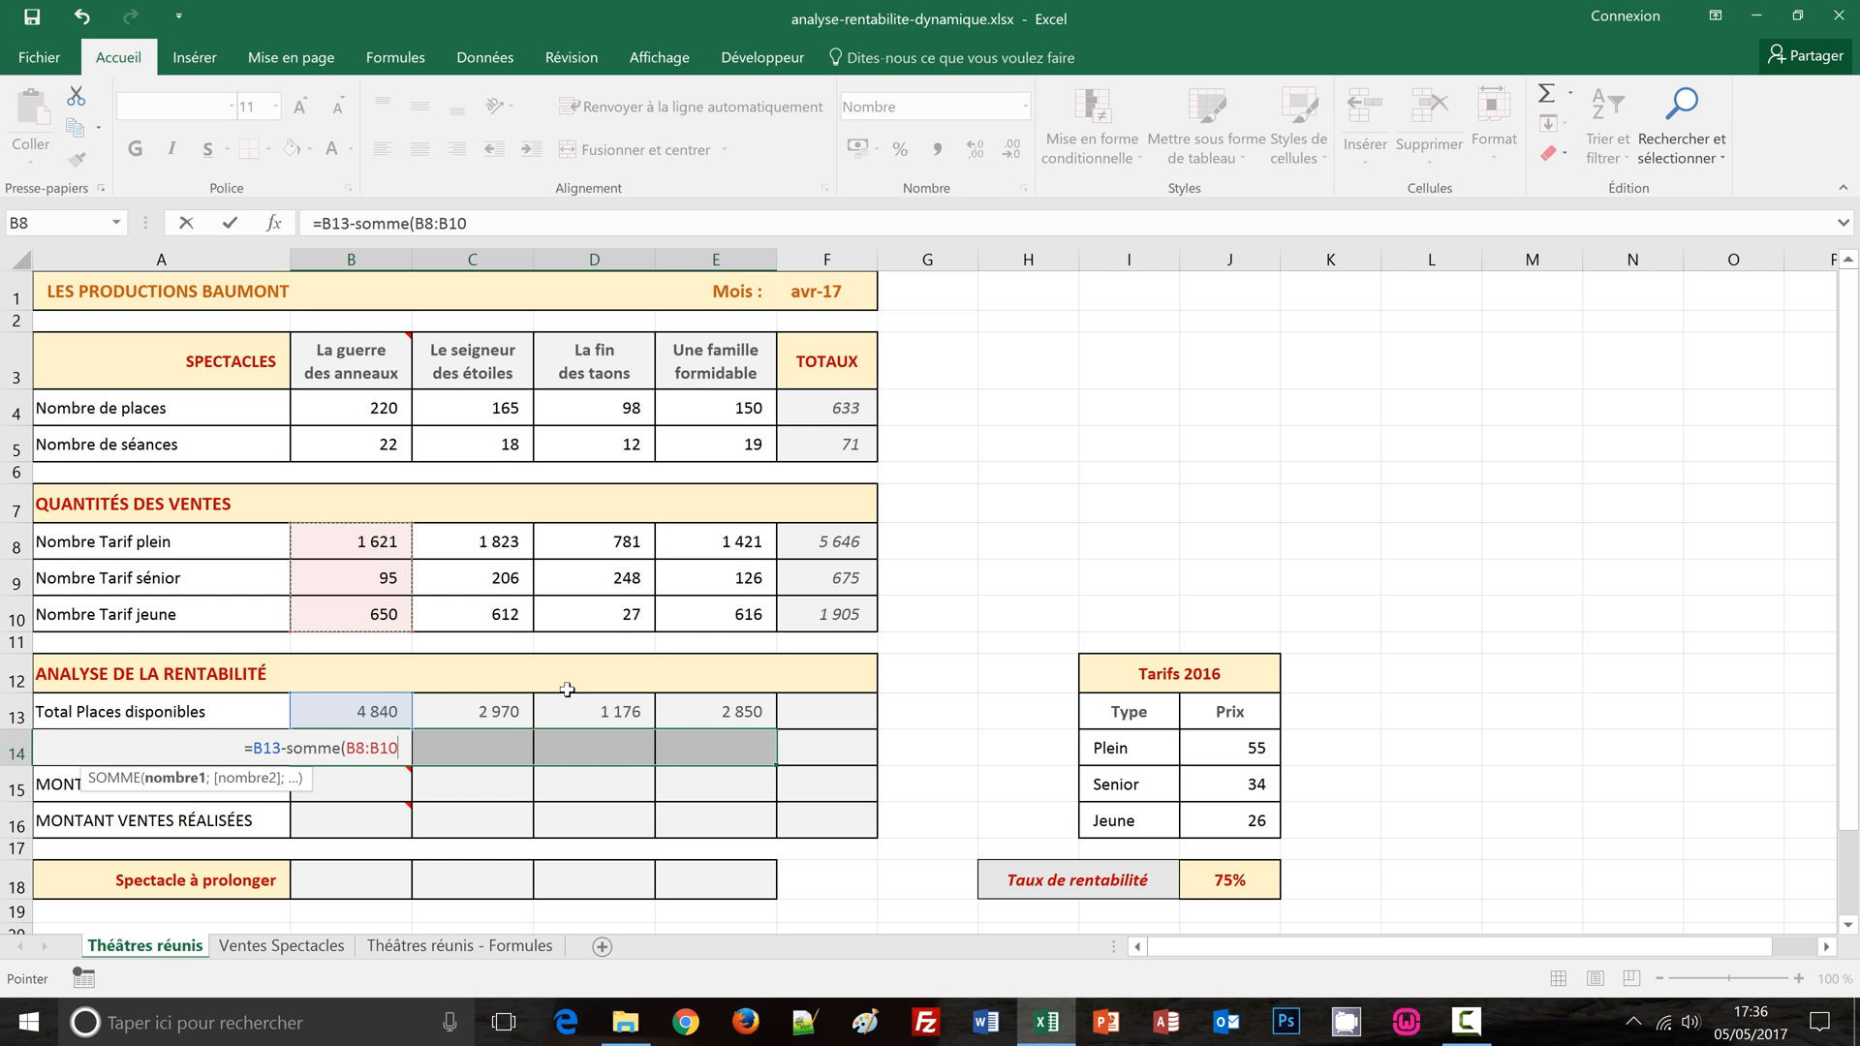
{"action": "type", "text": ")"}
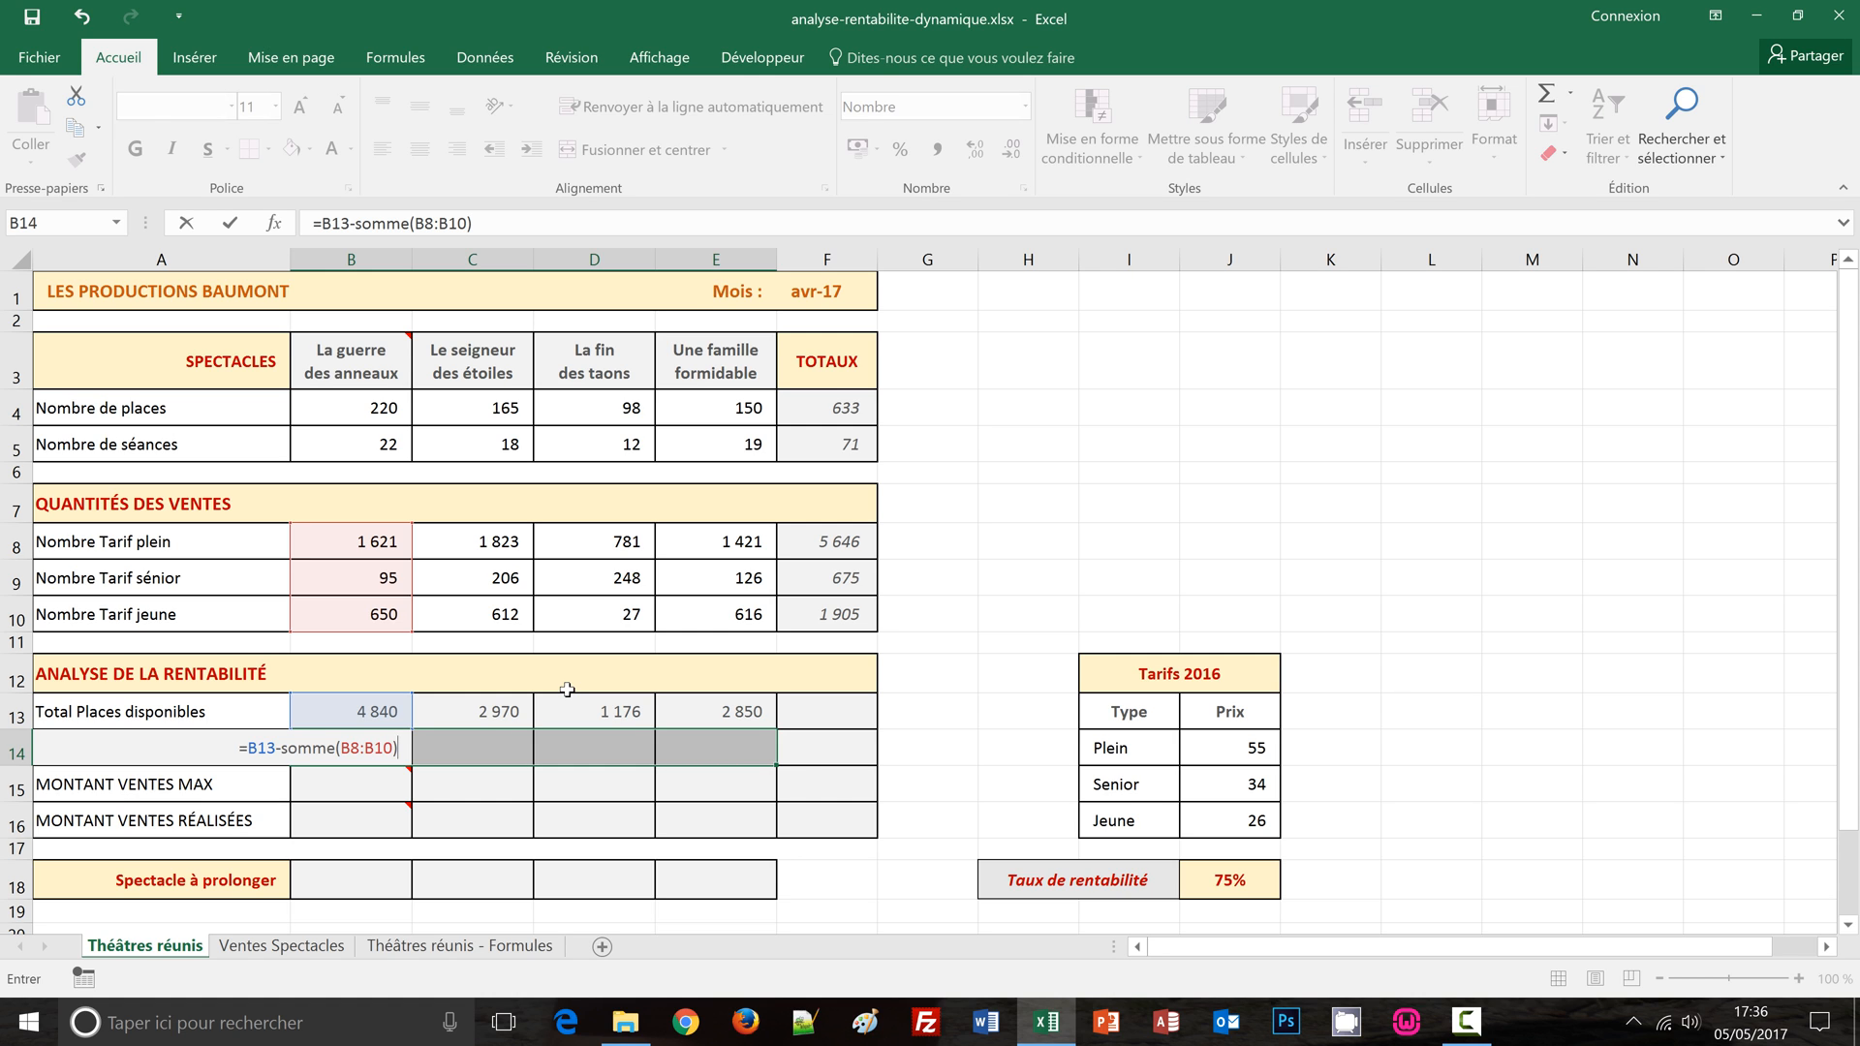
{"action": "key", "text": "ctrl+Return"}
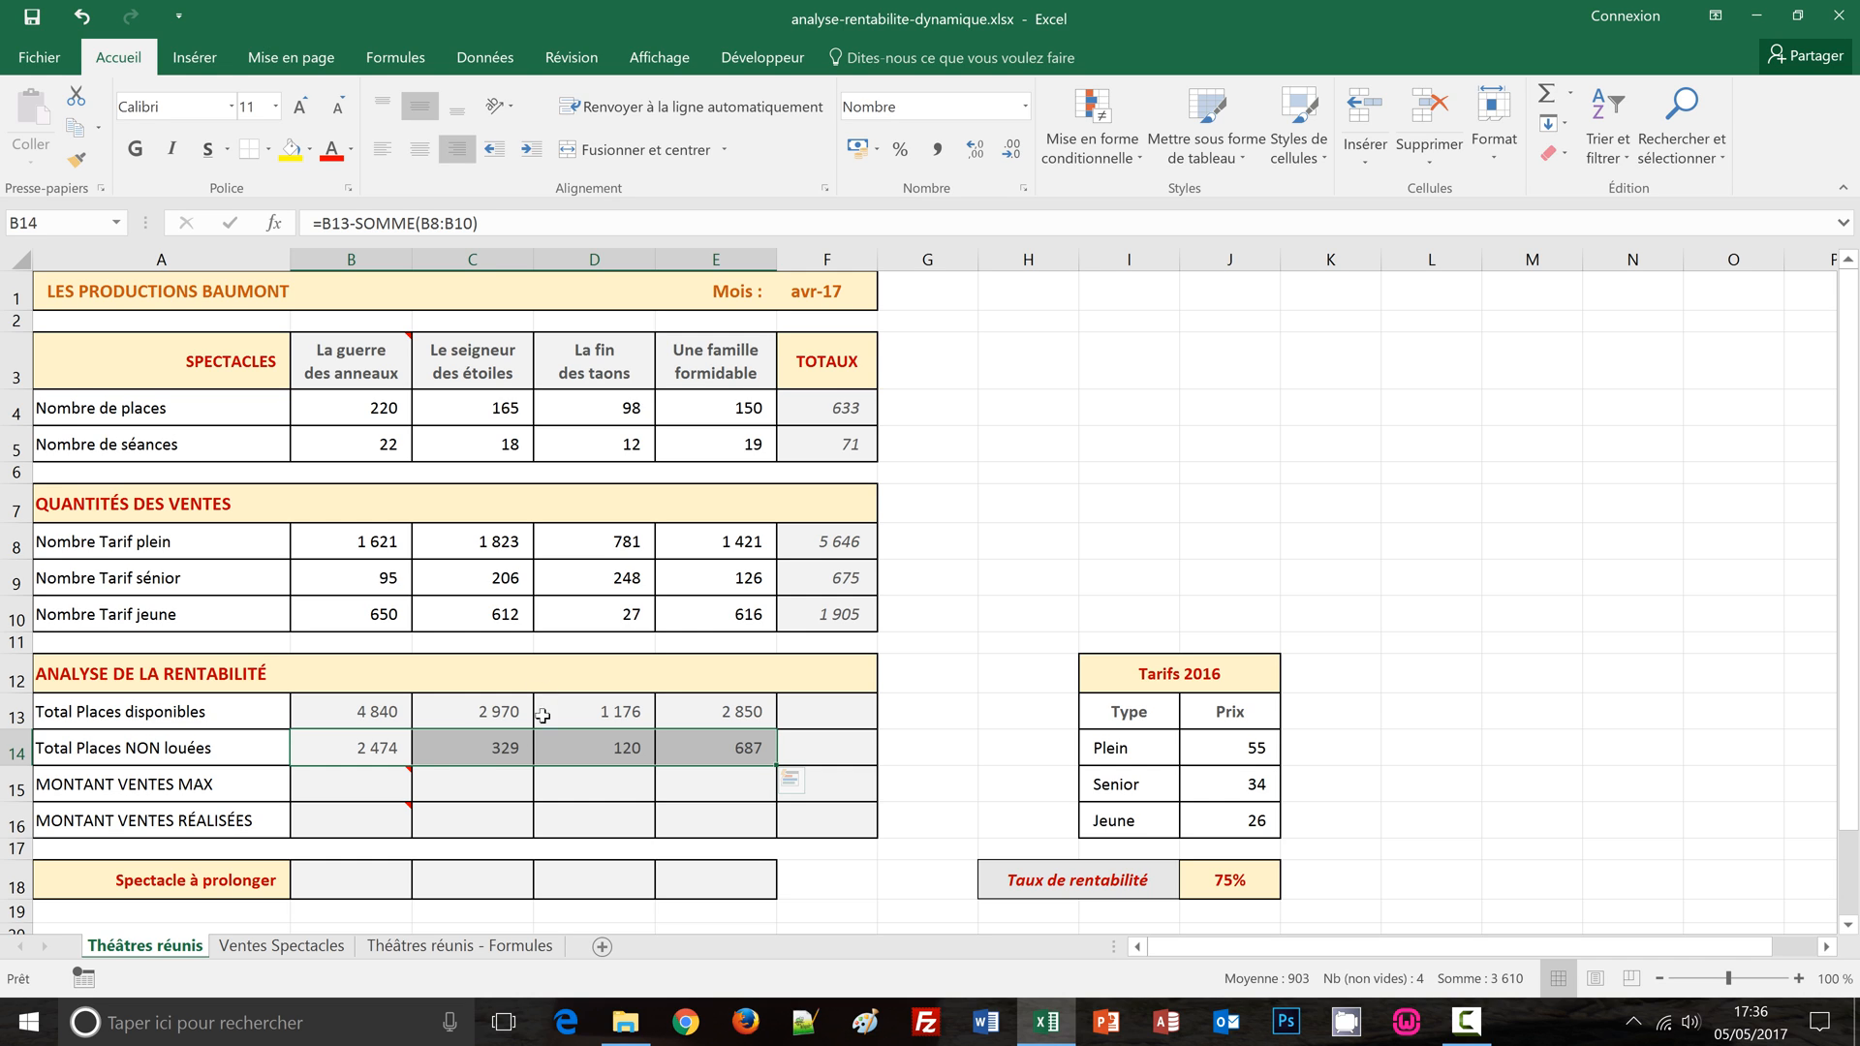
{"action": "left_click", "coordinate": [368, 751]}
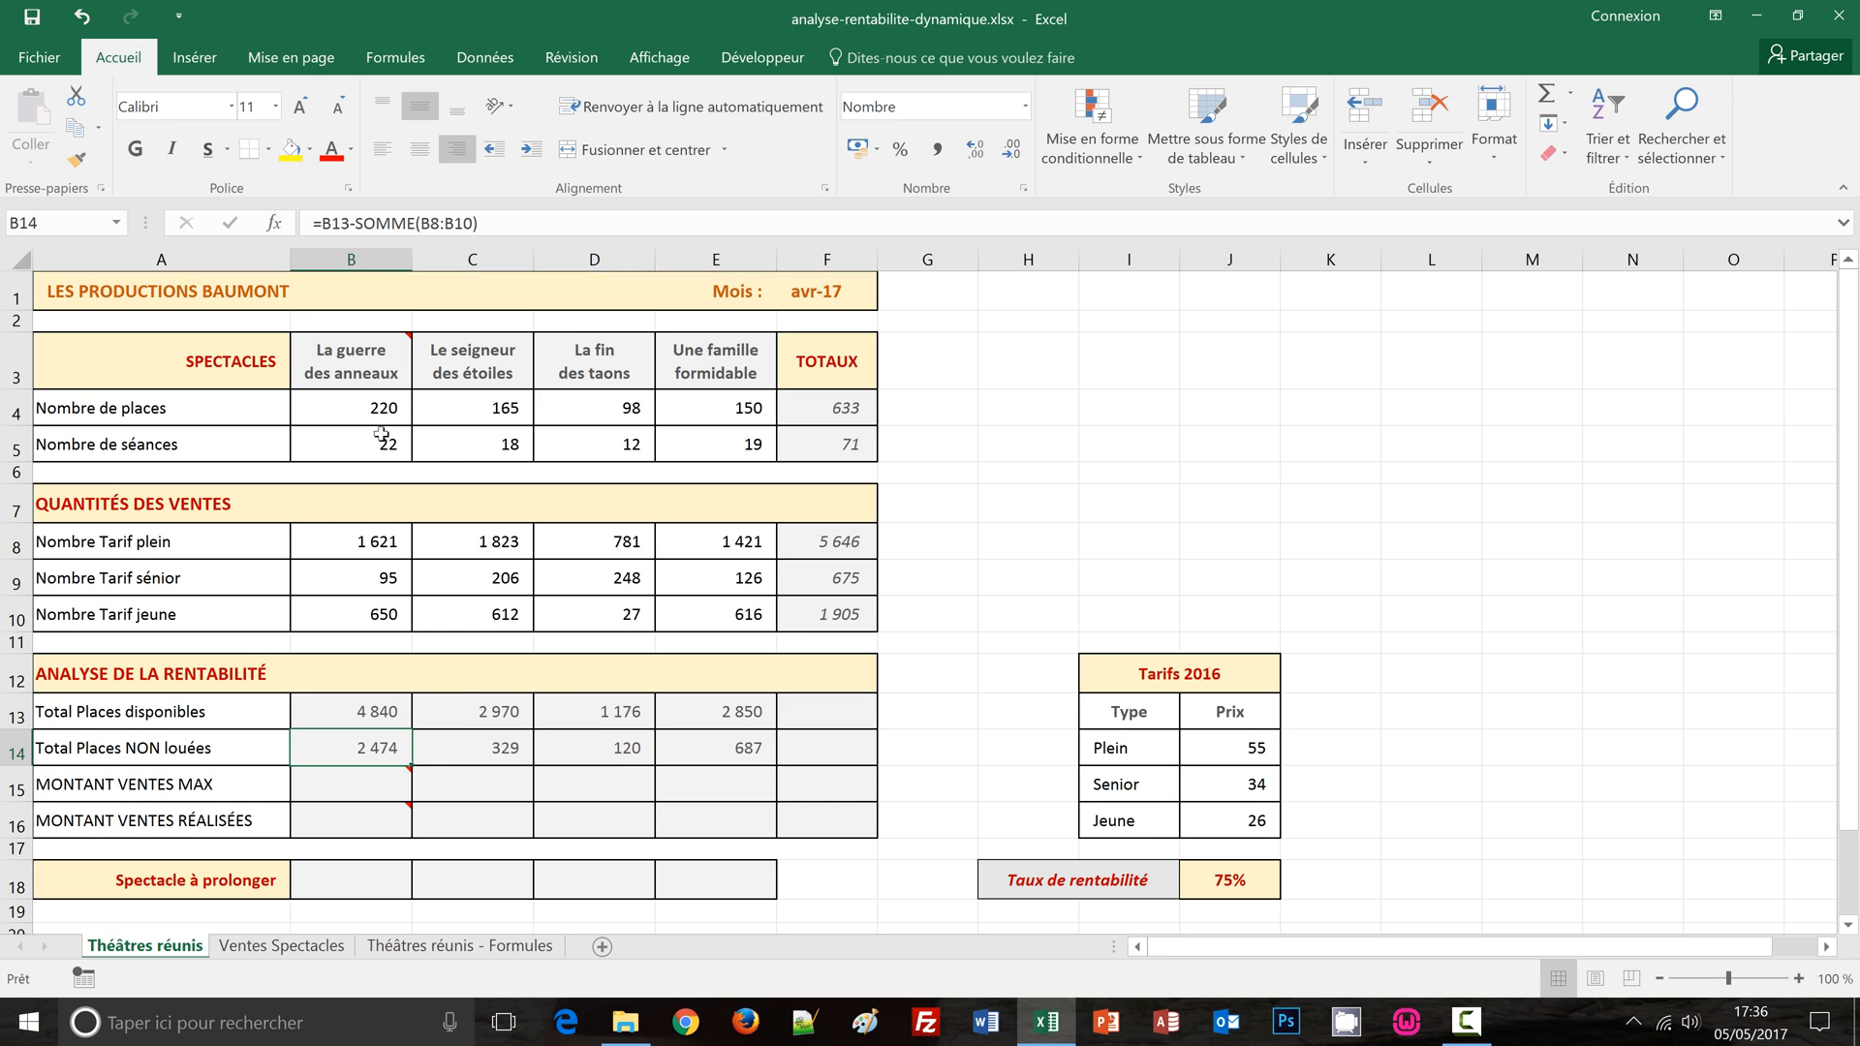
Step: Fill the MONTANT VENTES MAX cells B15:E15 with =B13*$J$14, keeping the full-price reference absolute
{"action": "mouse_move", "coordinate": [348, 360]}
{"action": "left_click", "coordinate": [366, 780]}
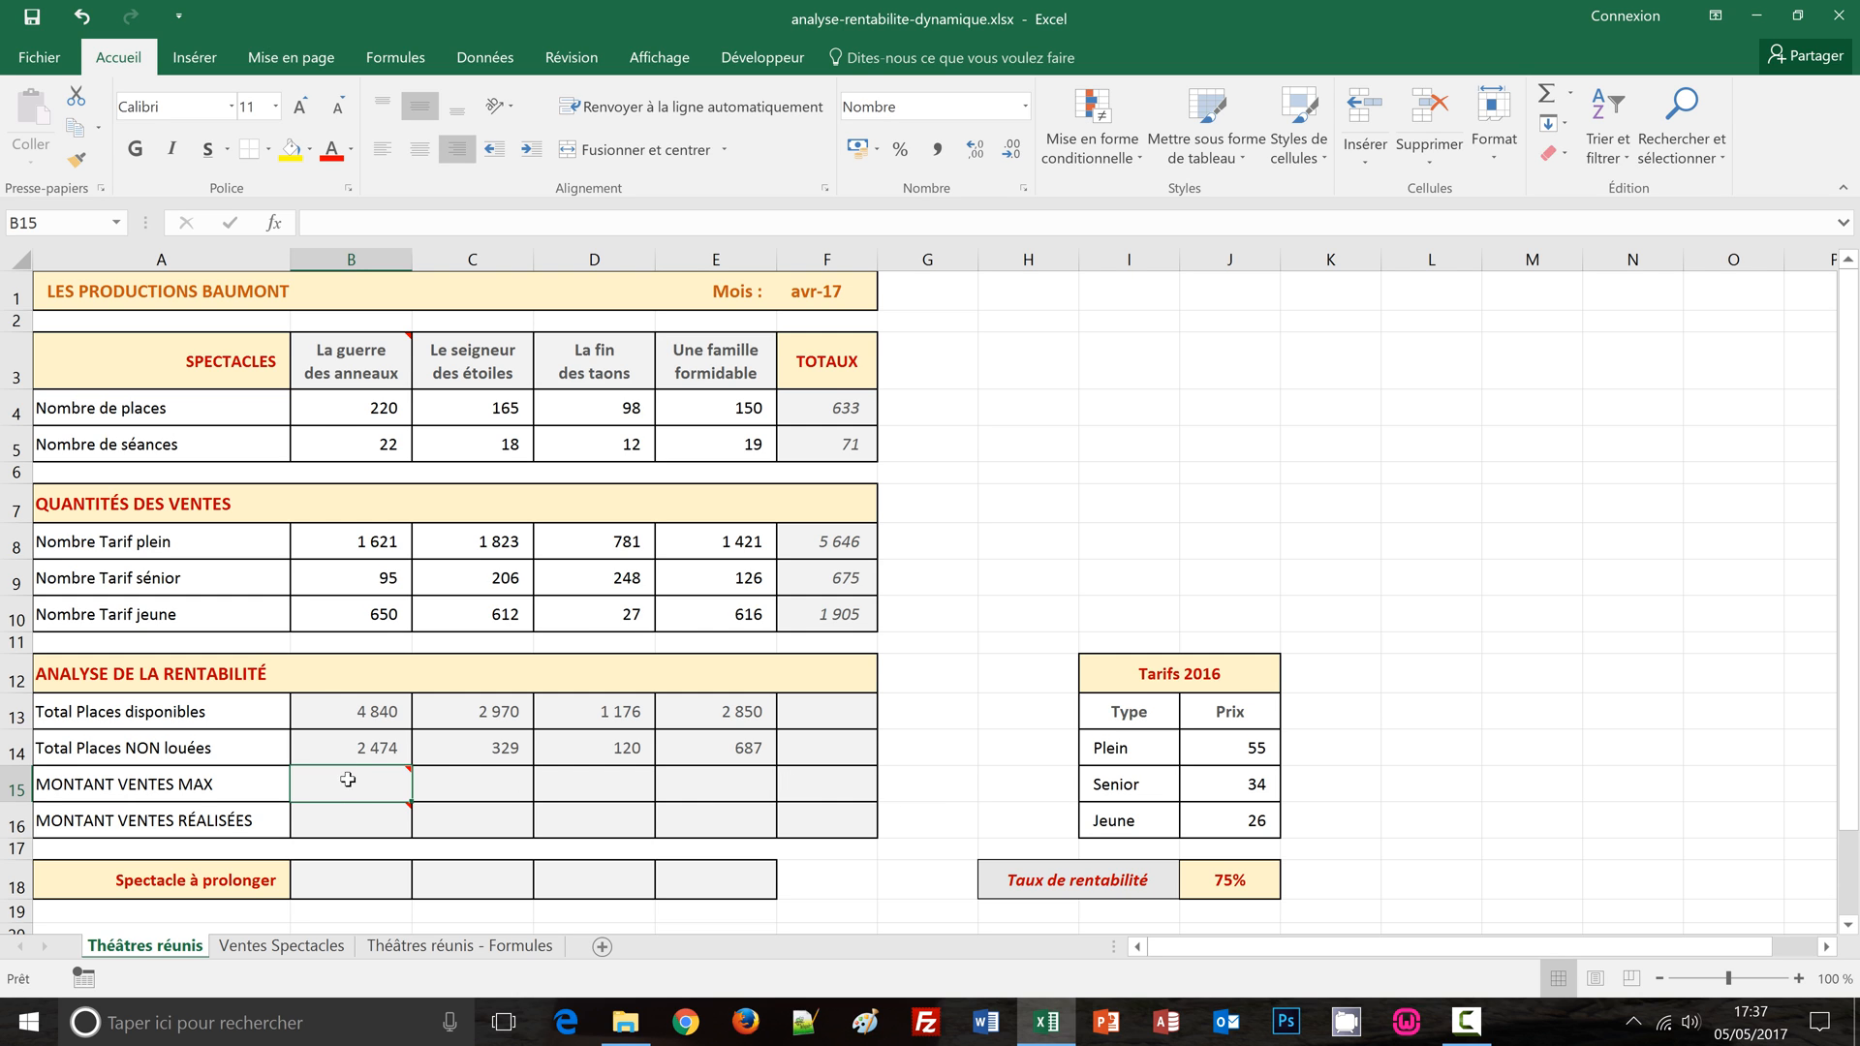
{"action": "mouse_move", "coordinate": [341, 785]}
{"action": "left_click_drag", "start_coordinate": [362, 785], "coordinate": [733, 791]}
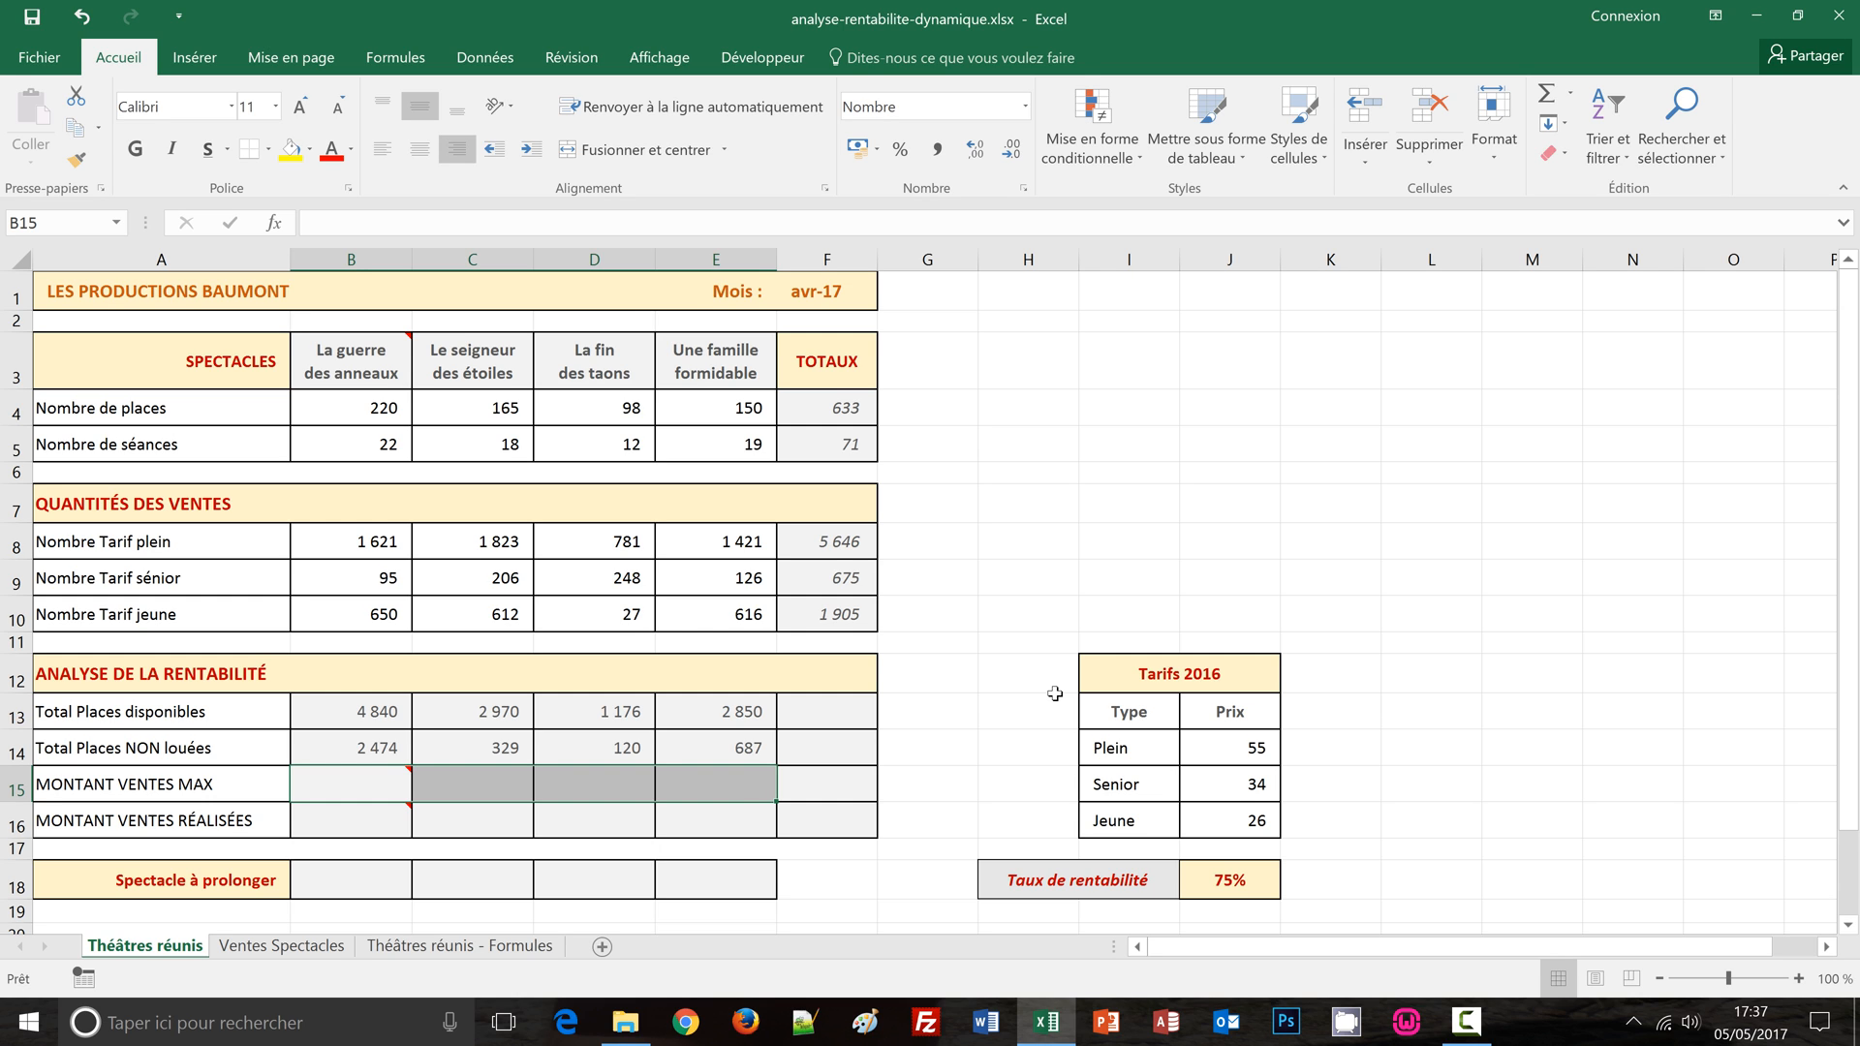
{"action": "type", "text": "="}
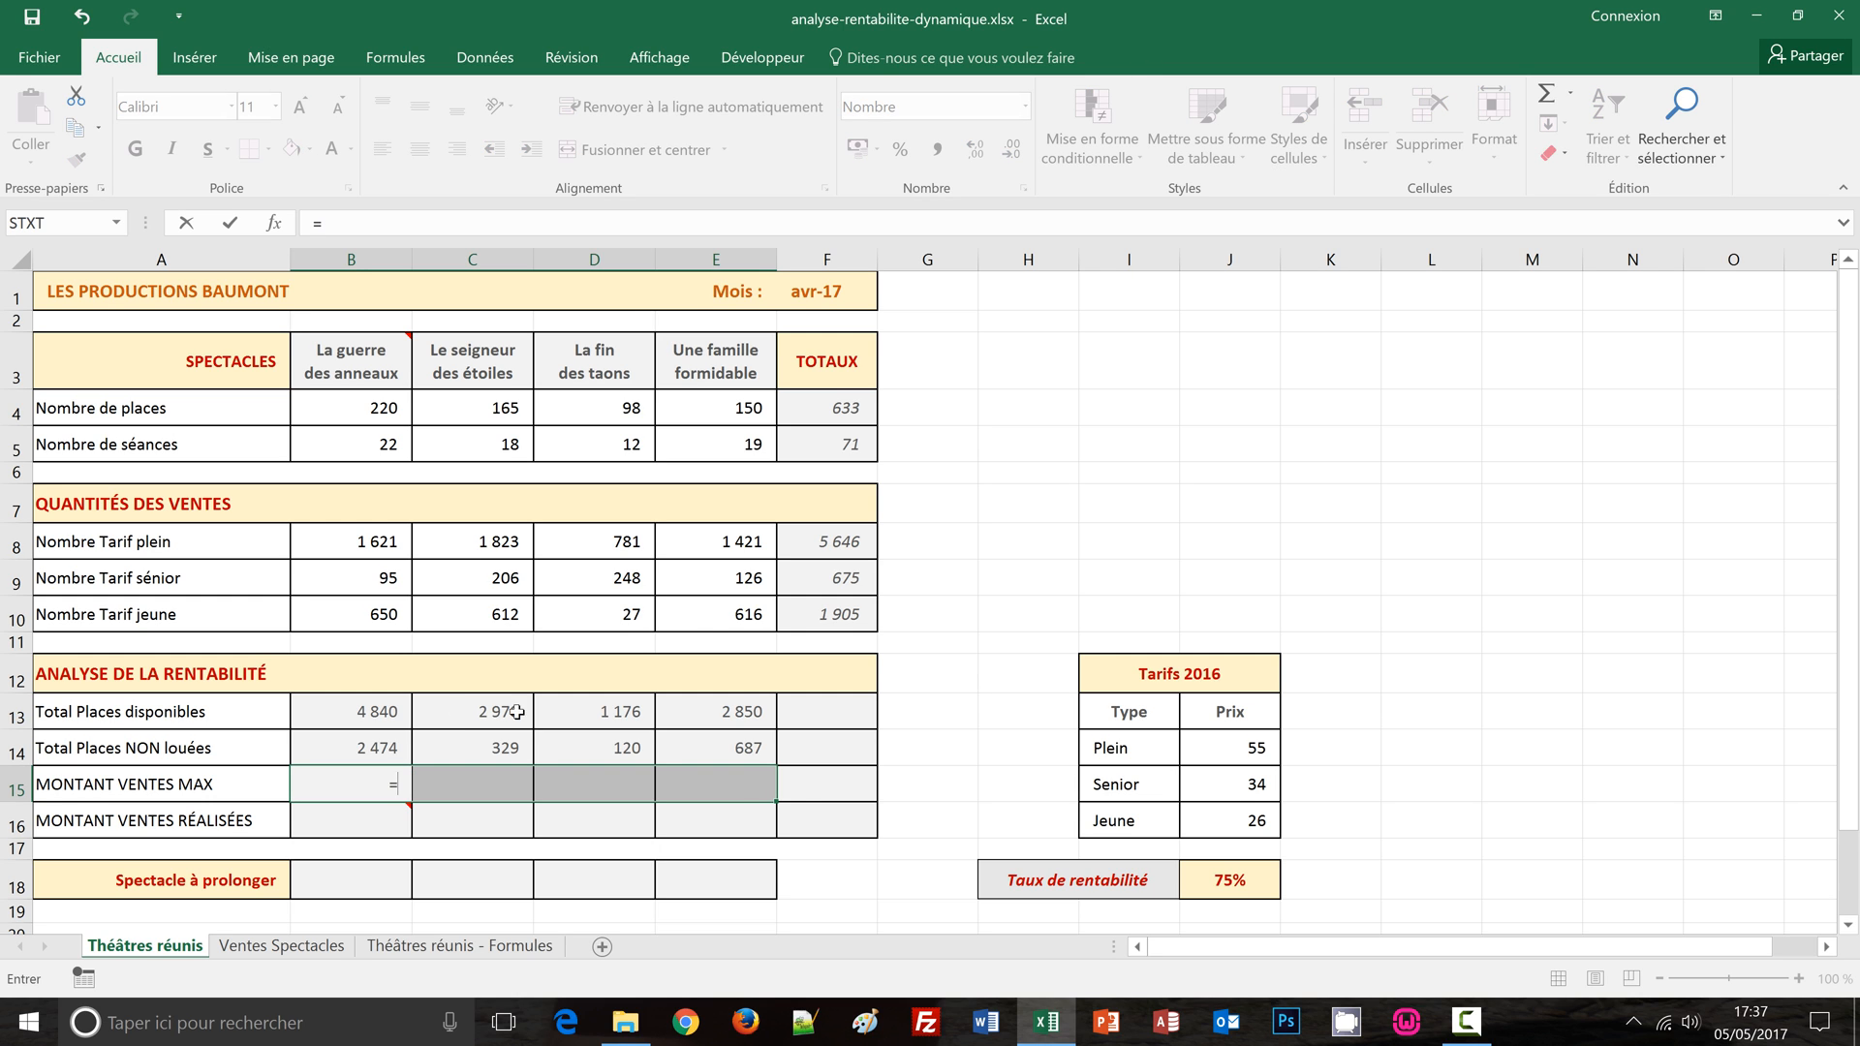
{"action": "left_click", "coordinate": [352, 708]}
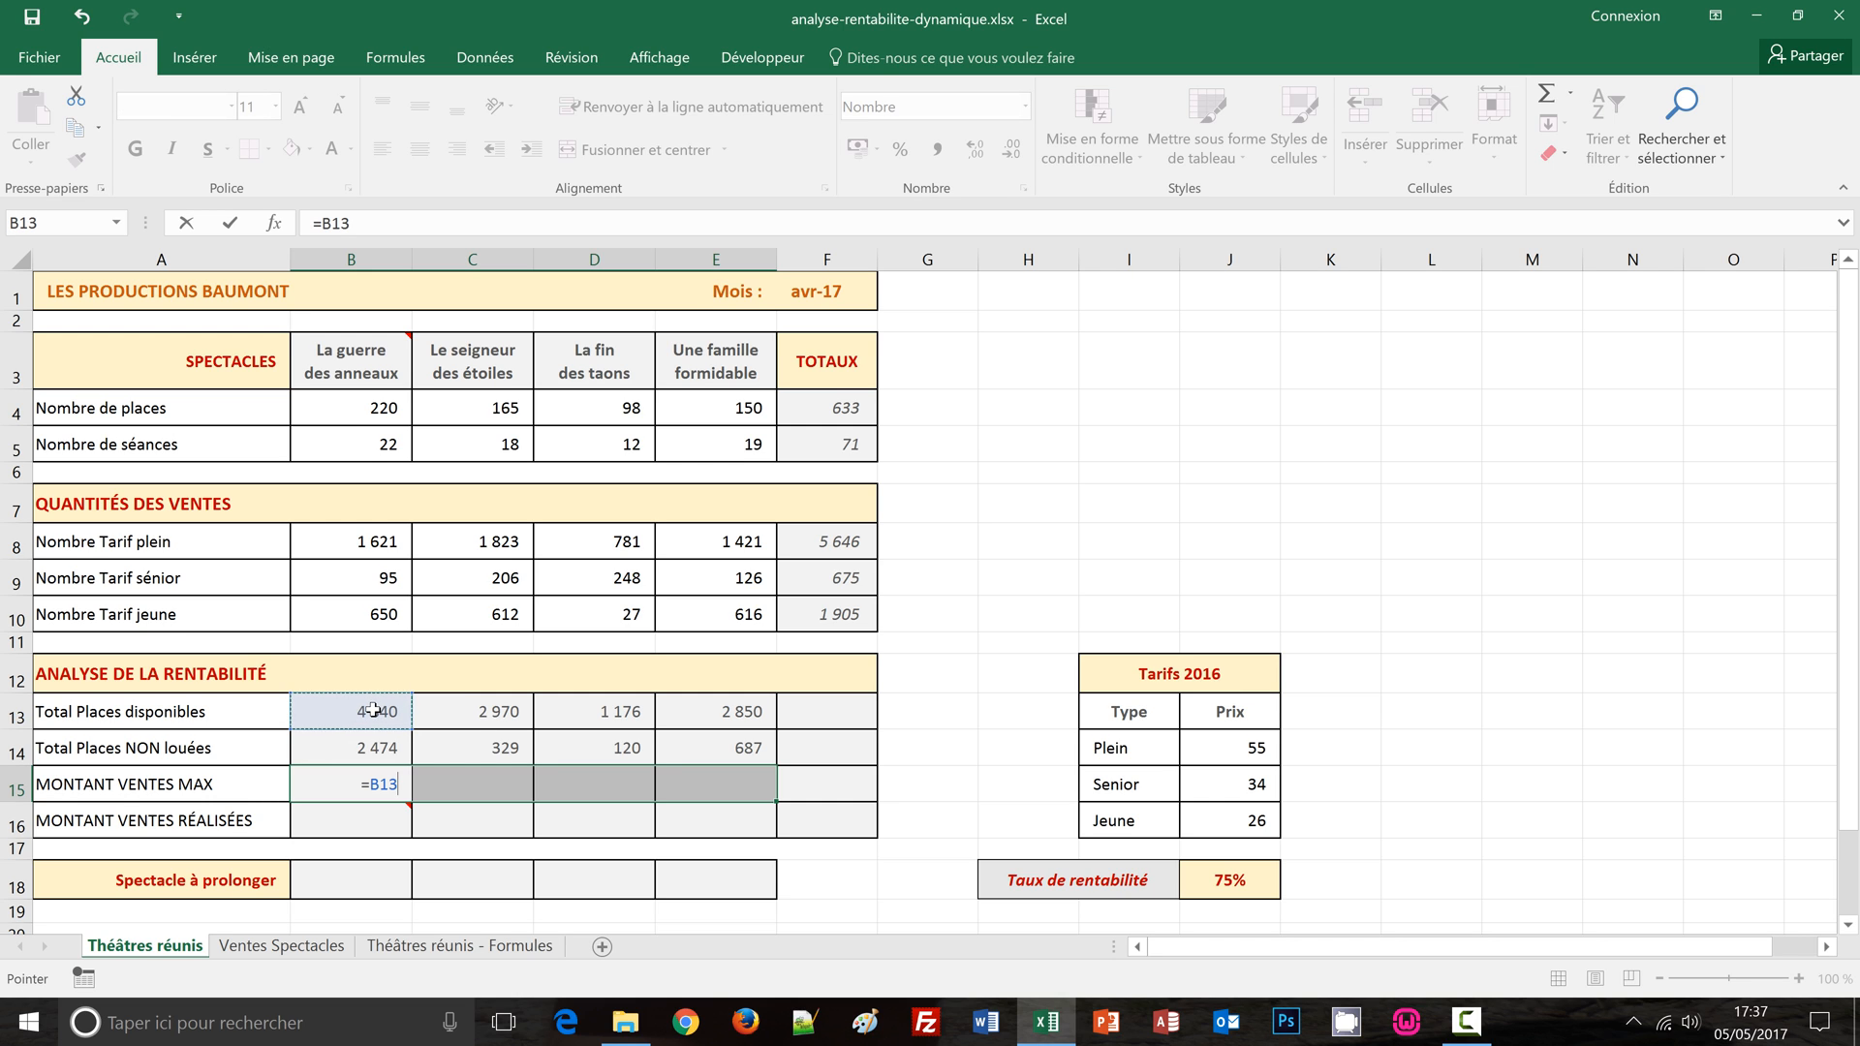
{"action": "type", "text": "*"}
{"action": "left_click", "coordinate": [1231, 751]}
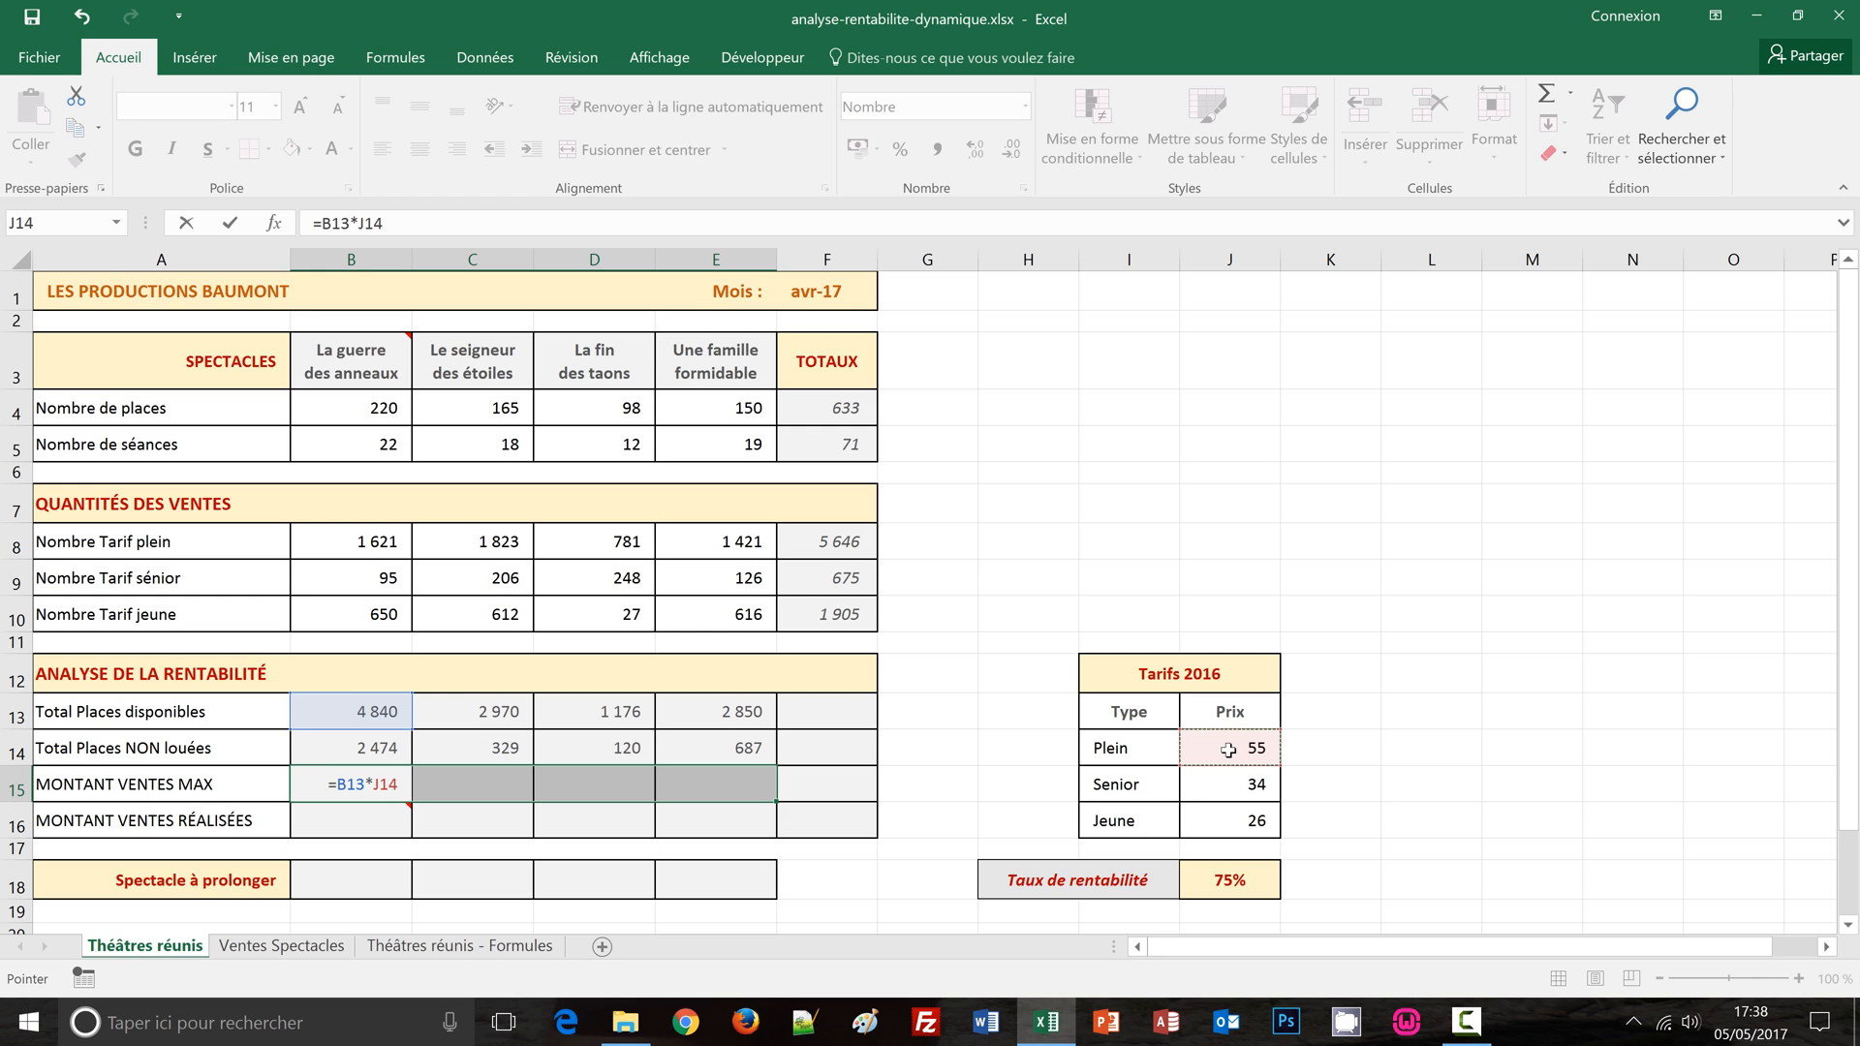
{"action": "key", "text": "F4"}
{"action": "mouse_move", "coordinate": [383, 796]}
{"action": "key", "text": "ctrl+Return"}
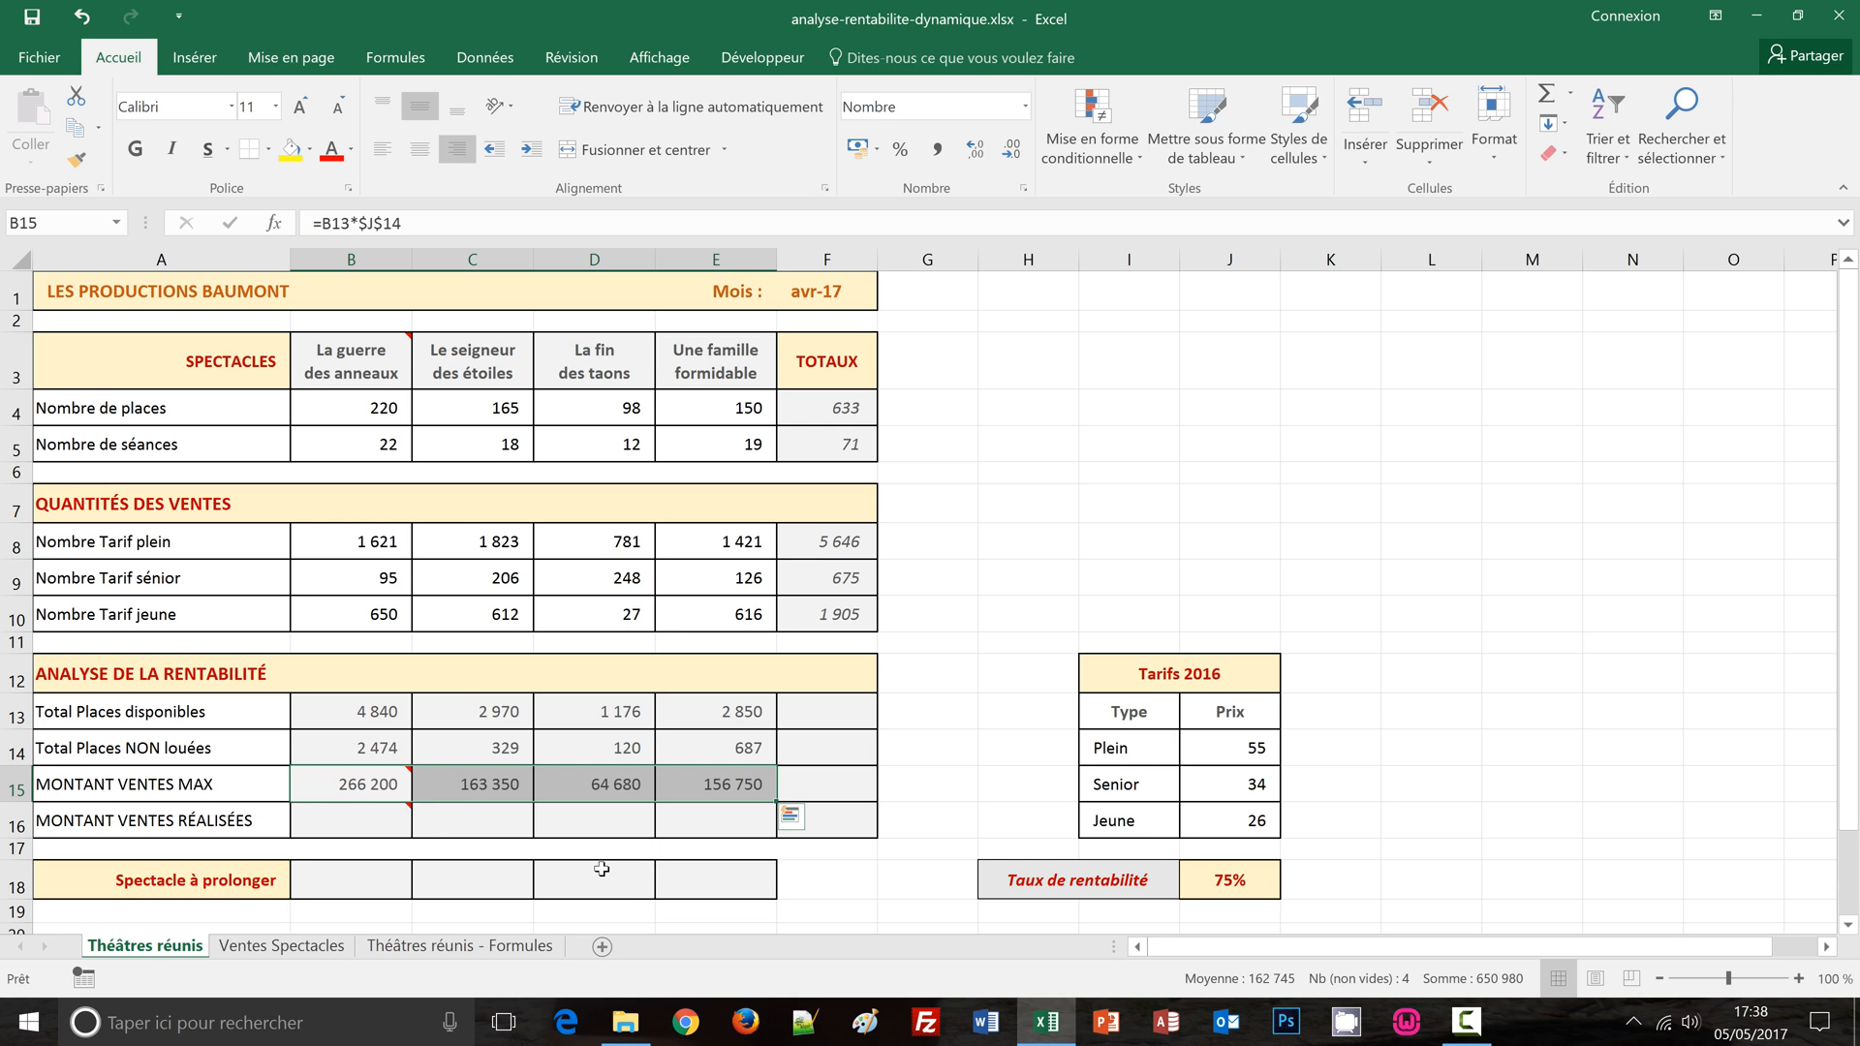
Step: Start the MONTANT VENTES RÉALISÉES formula for B16:E16 with =B8*$J$14, keeping the full-price reference absolute
{"action": "left_click", "coordinate": [371, 820]}
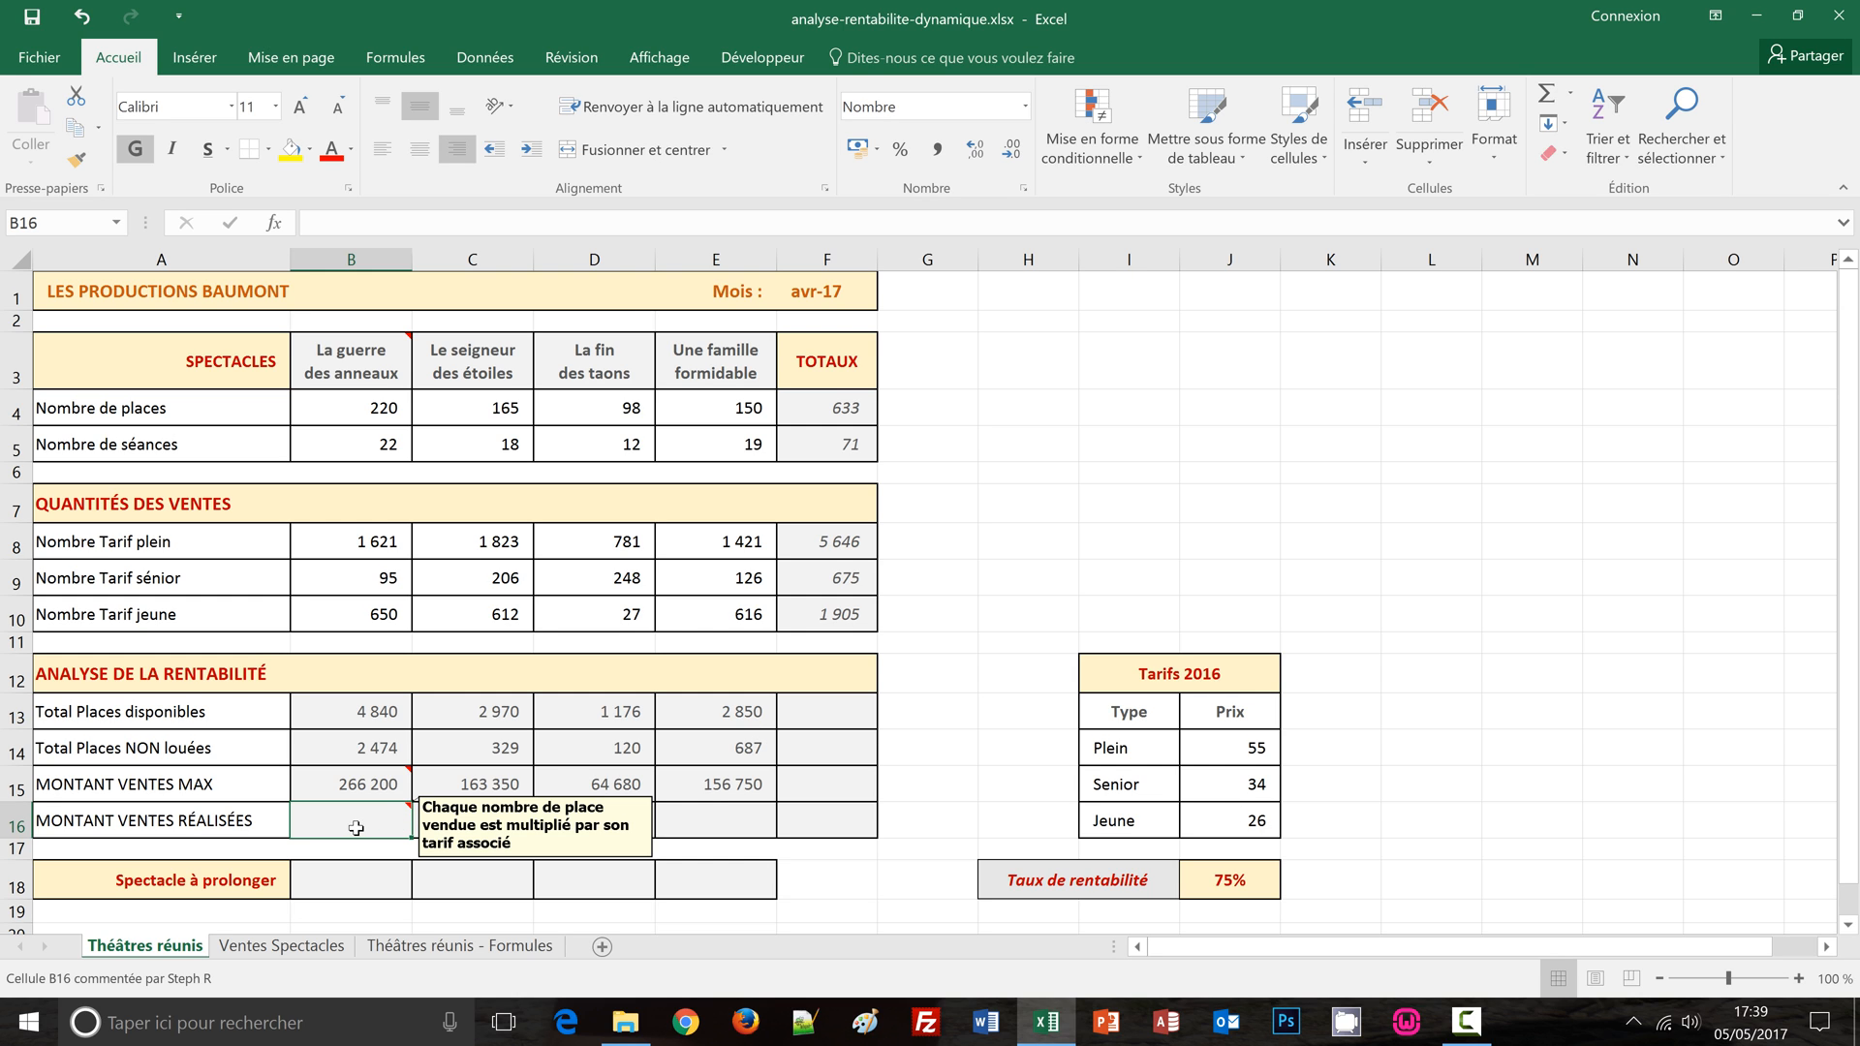
{"action": "left_click_drag", "start_coordinate": [410, 818], "coordinate": [734, 827]}
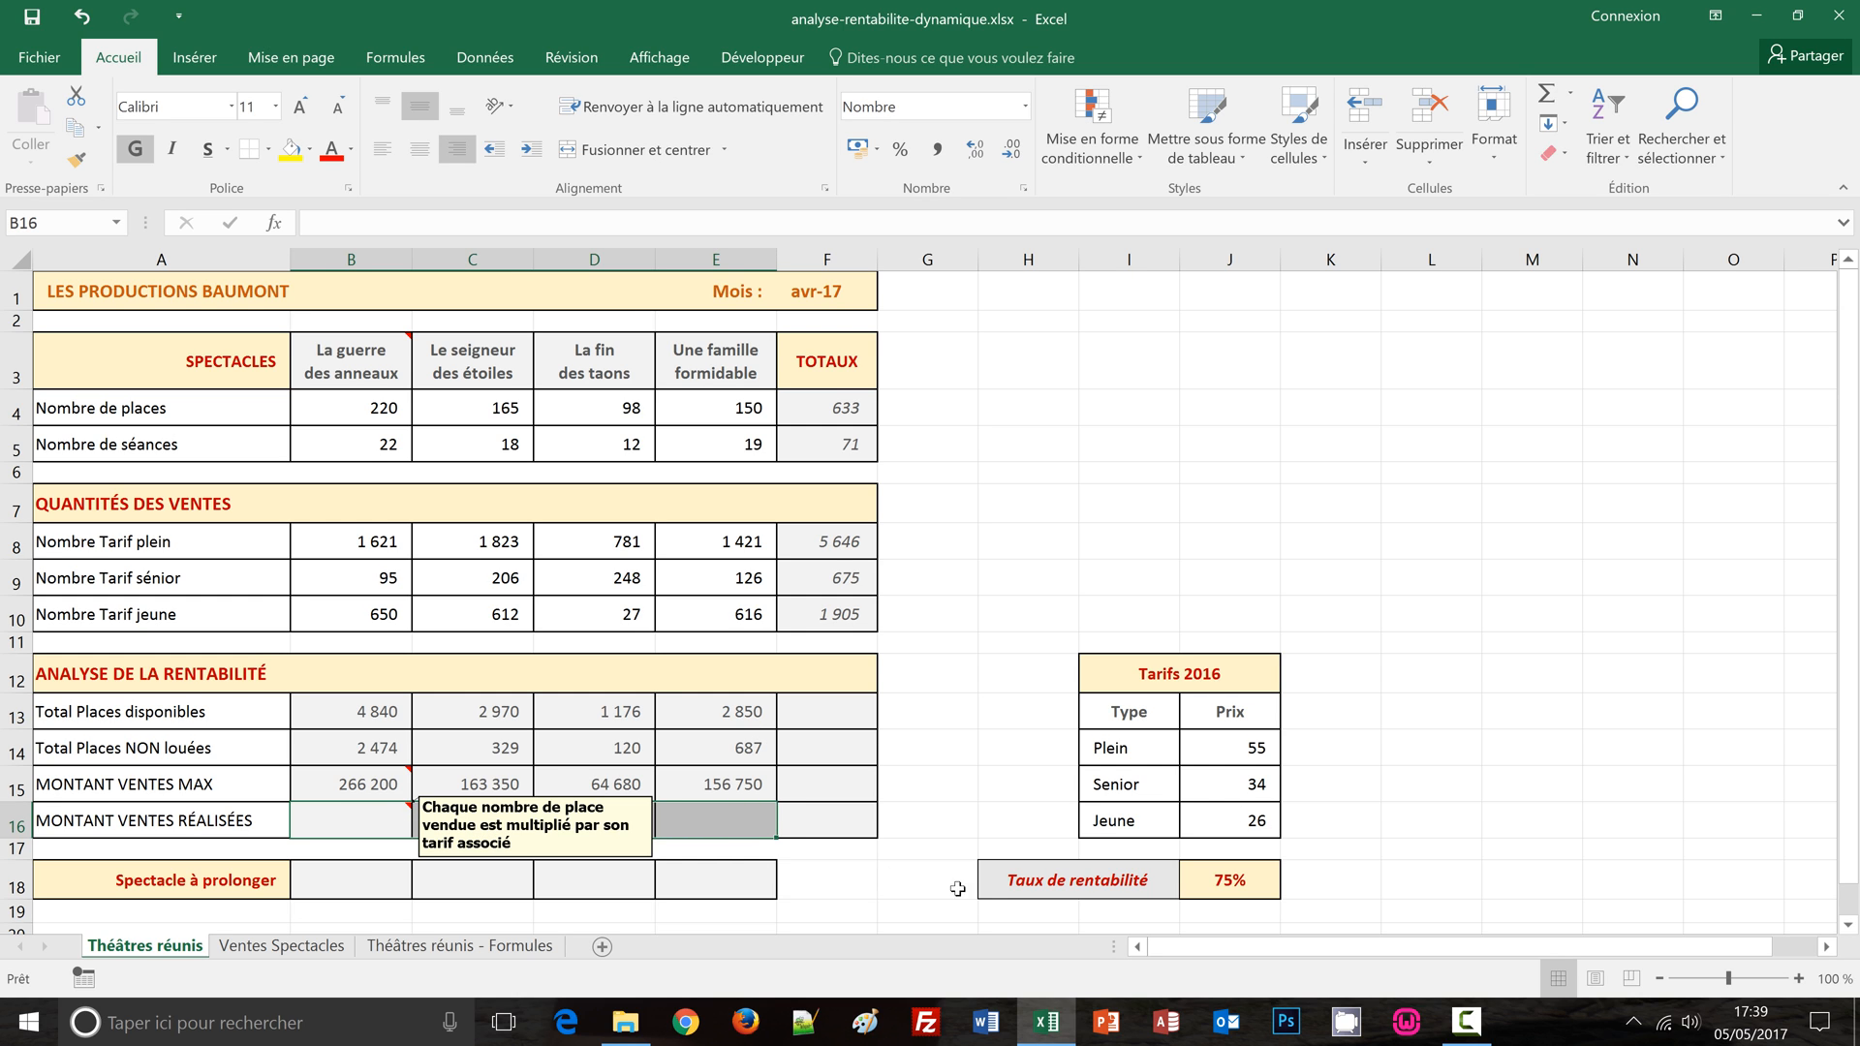
{"action": "type", "text": "="}
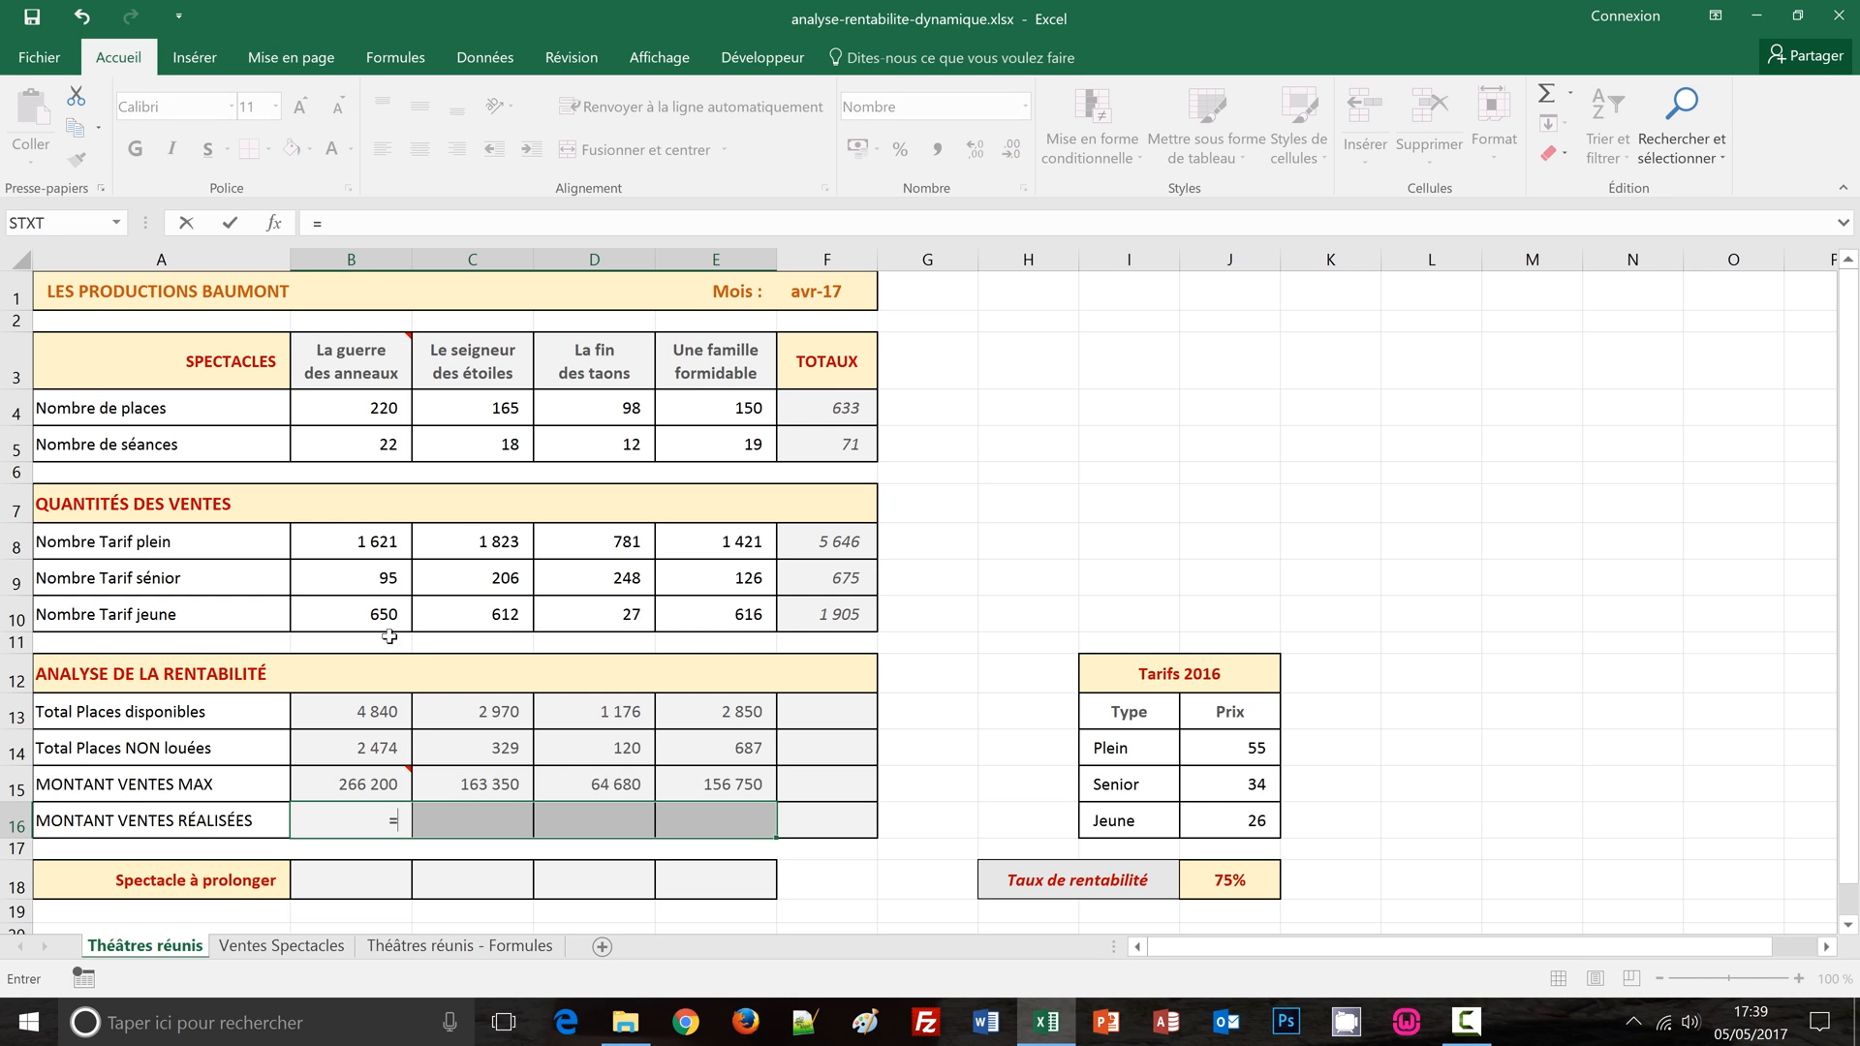
{"action": "left_click", "coordinate": [364, 548]}
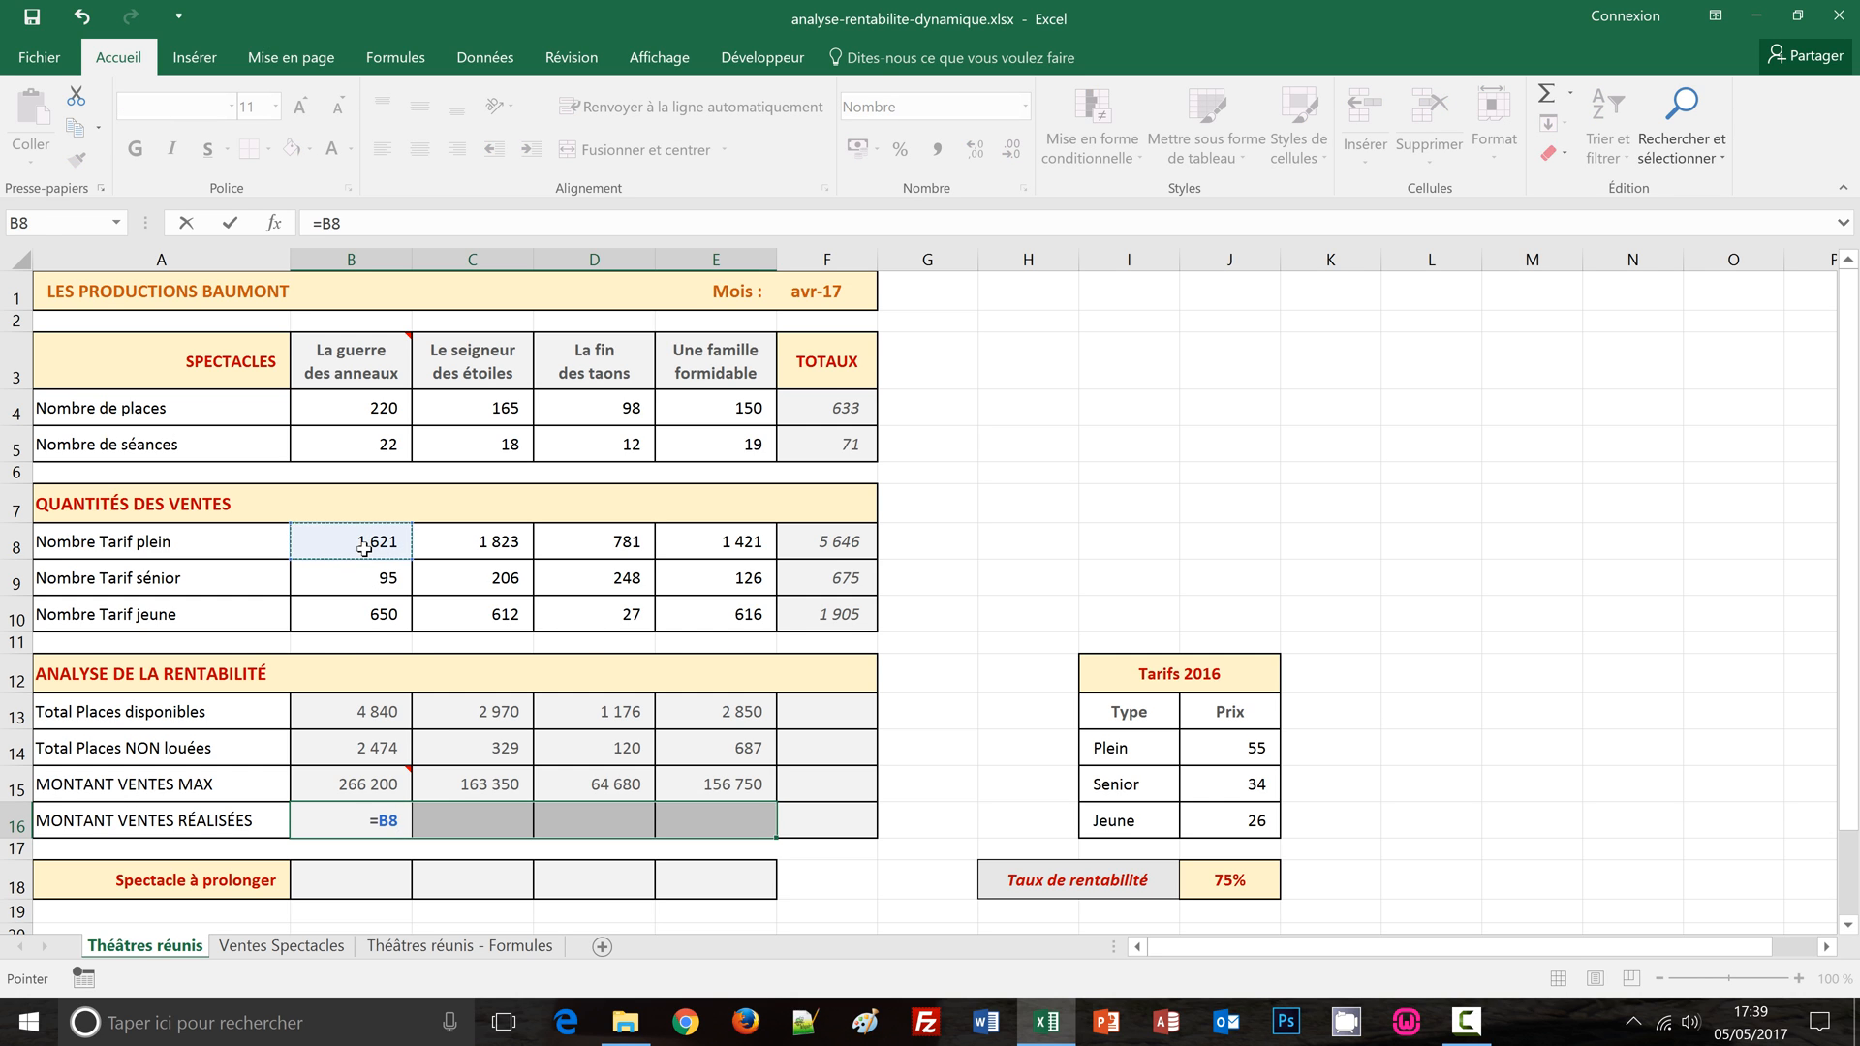
{"action": "type", "text": "*"}
{"action": "left_click", "coordinate": [1233, 755]}
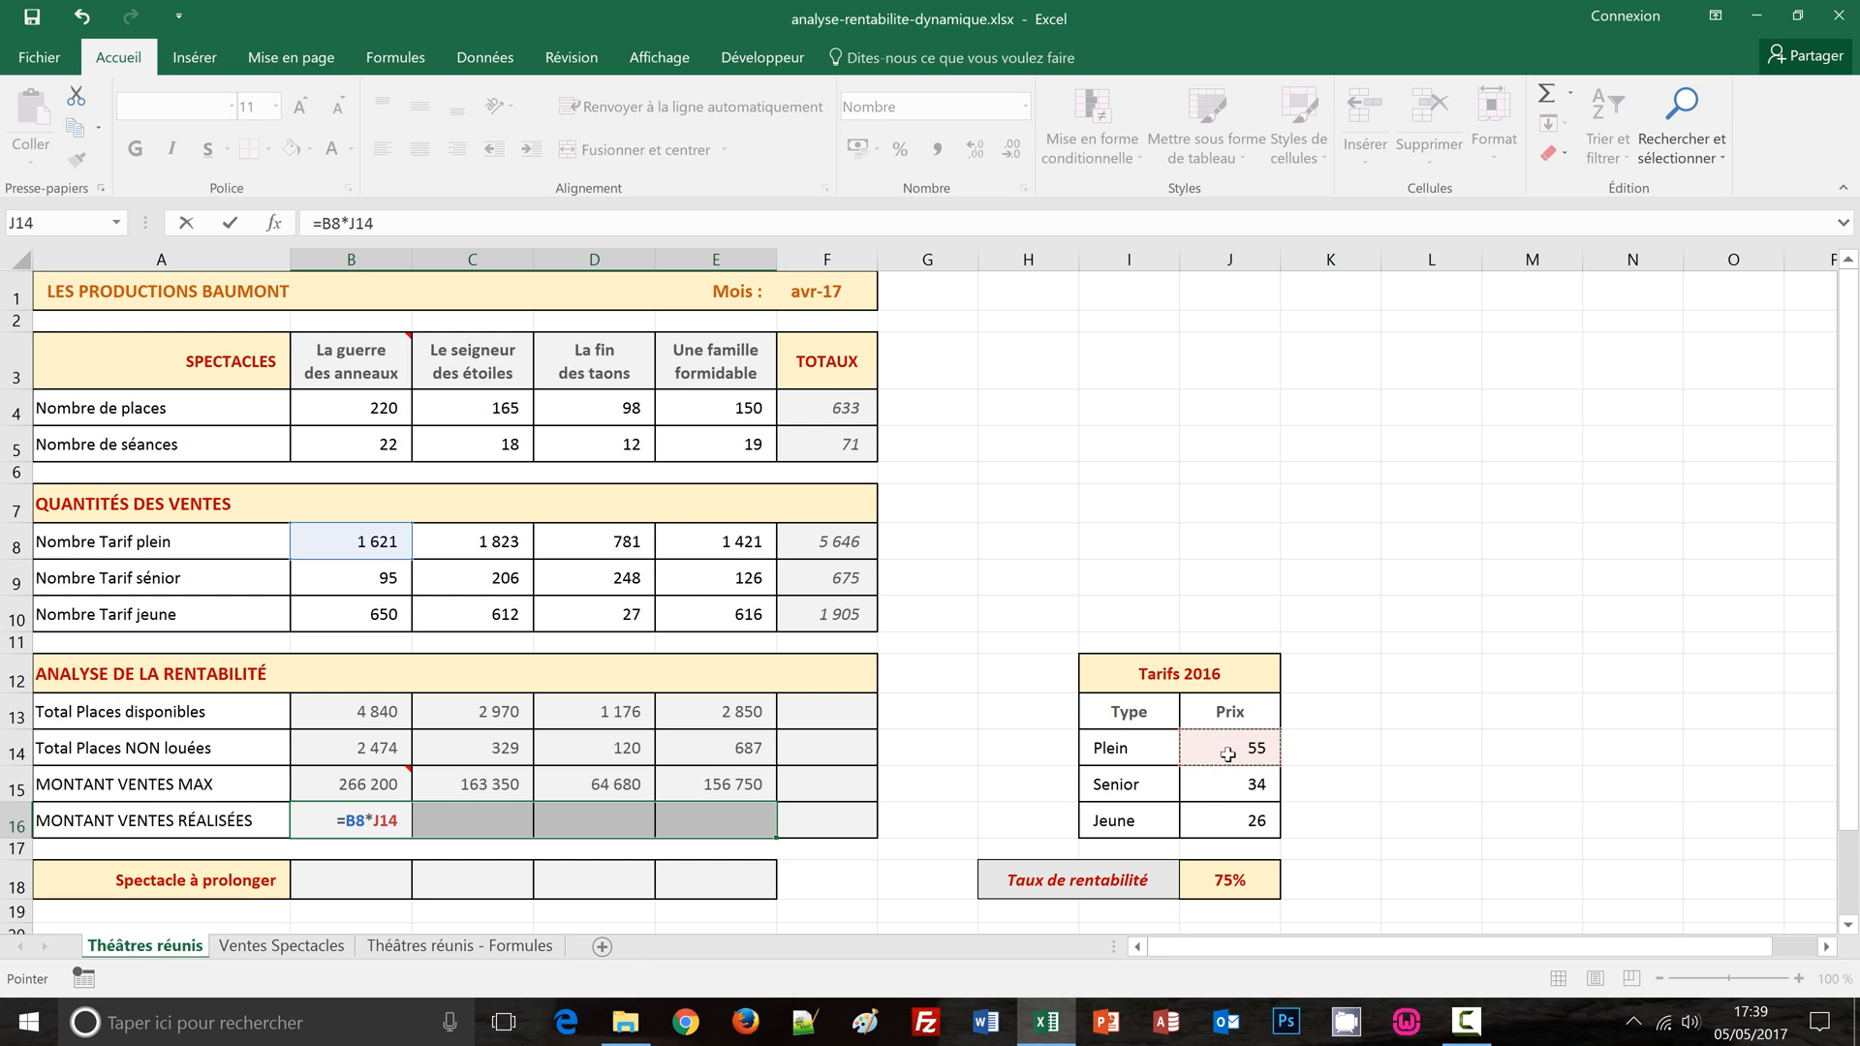
{"action": "key", "text": "F4"}
Step: Complete the formula with +B9*$J$15+B10*$J$16, keeping the senior and youth prices absolute, and fill it across B16:E16
{"action": "type", "text": "+"}
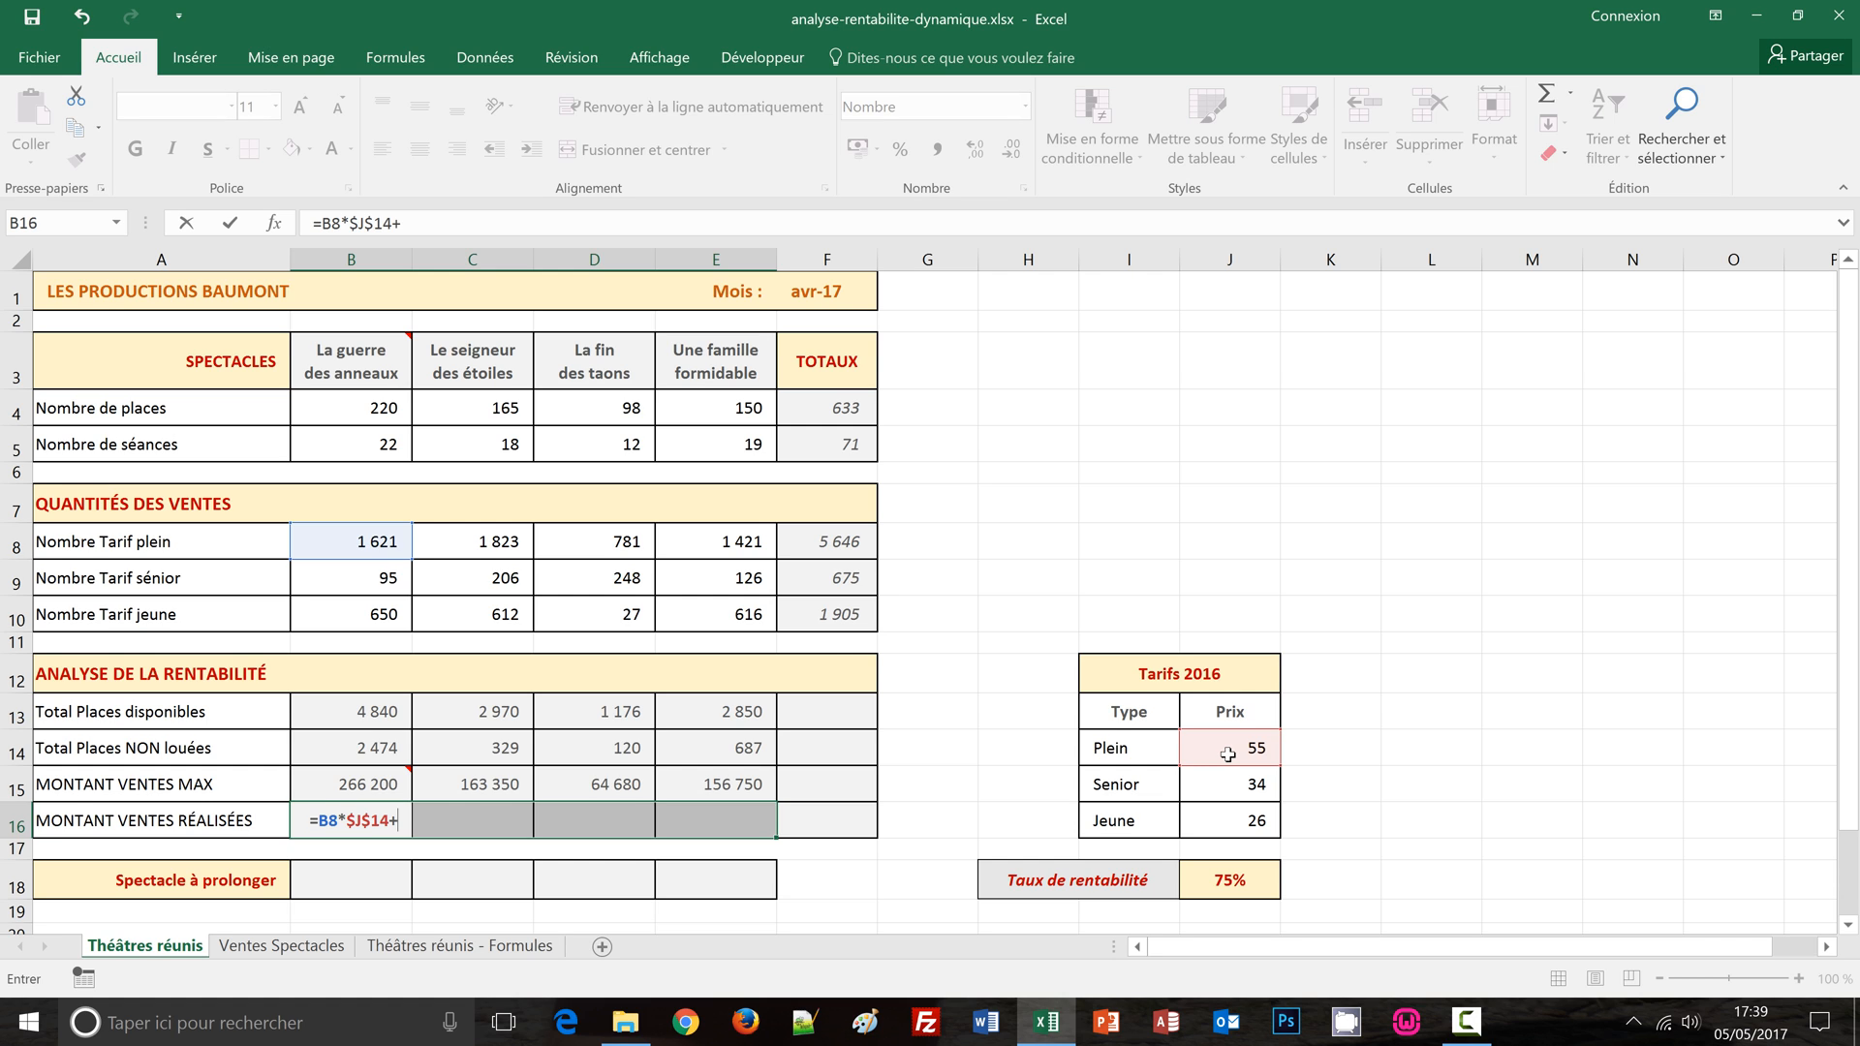
{"action": "left_click", "coordinate": [360, 577]}
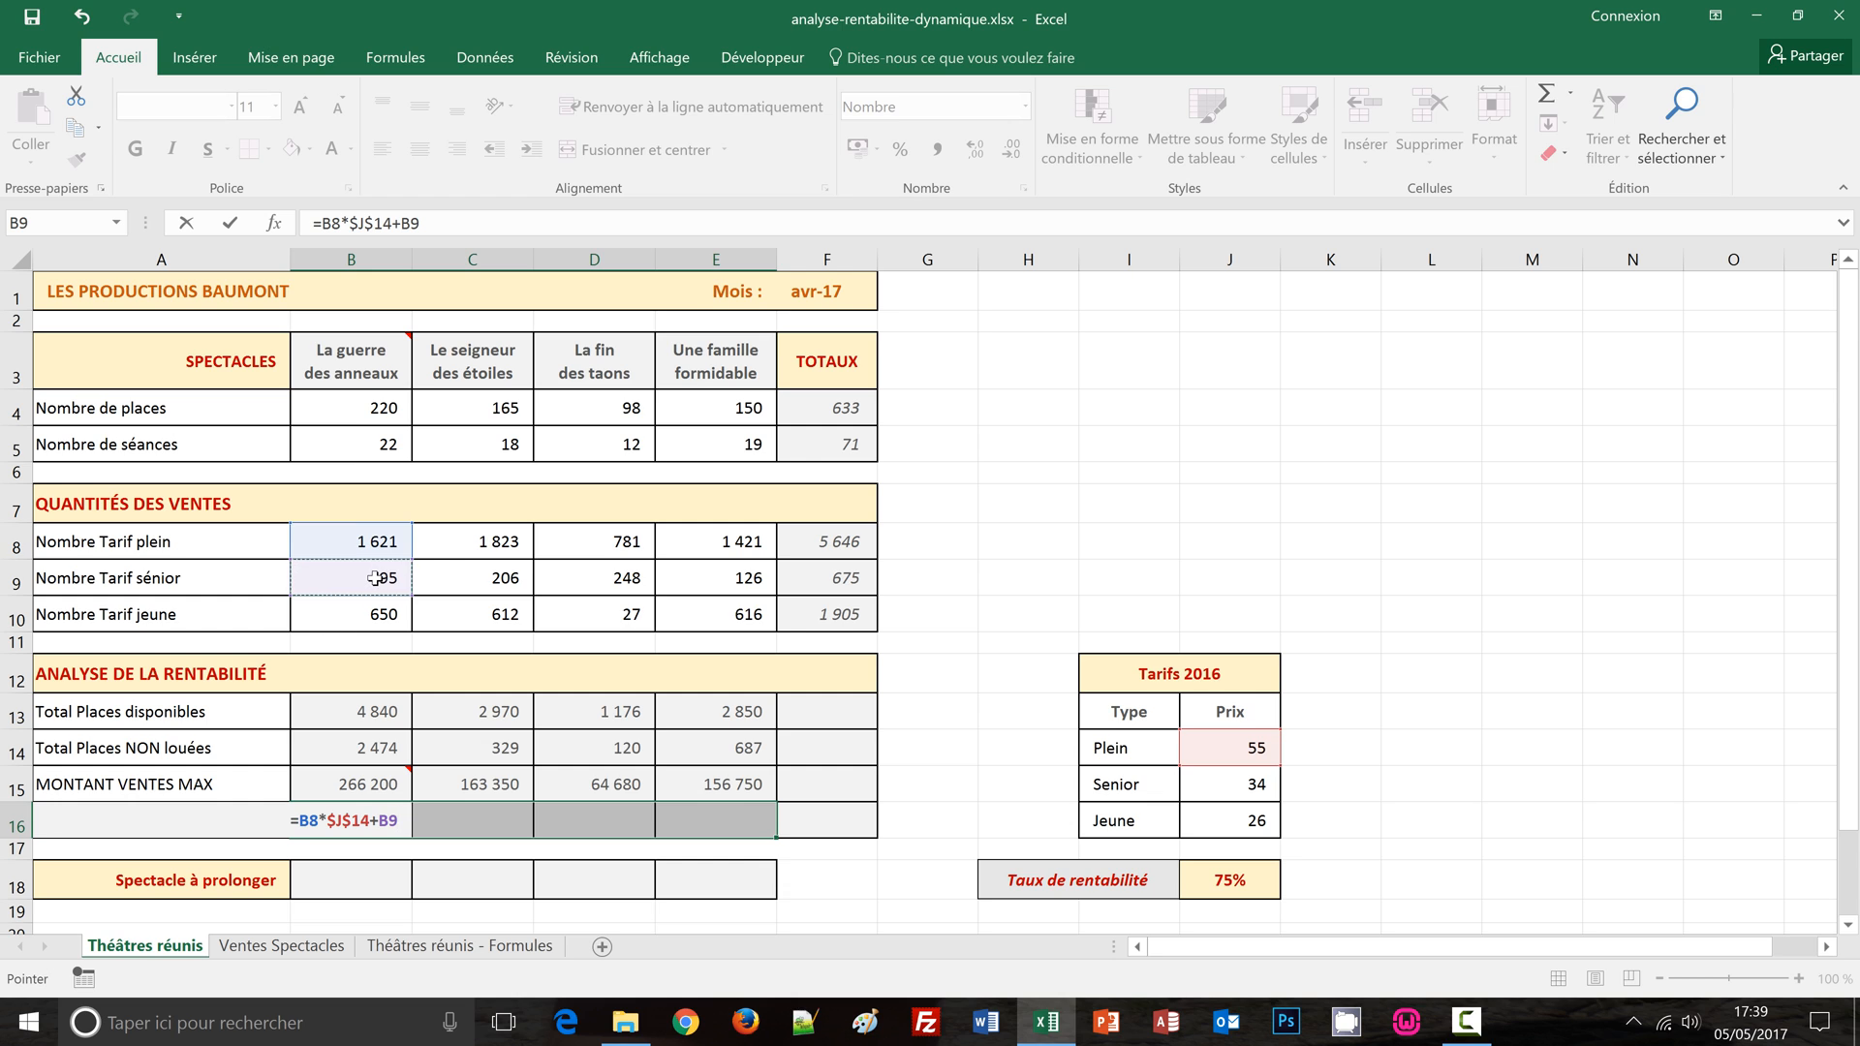
{"action": "type", "text": "*"}
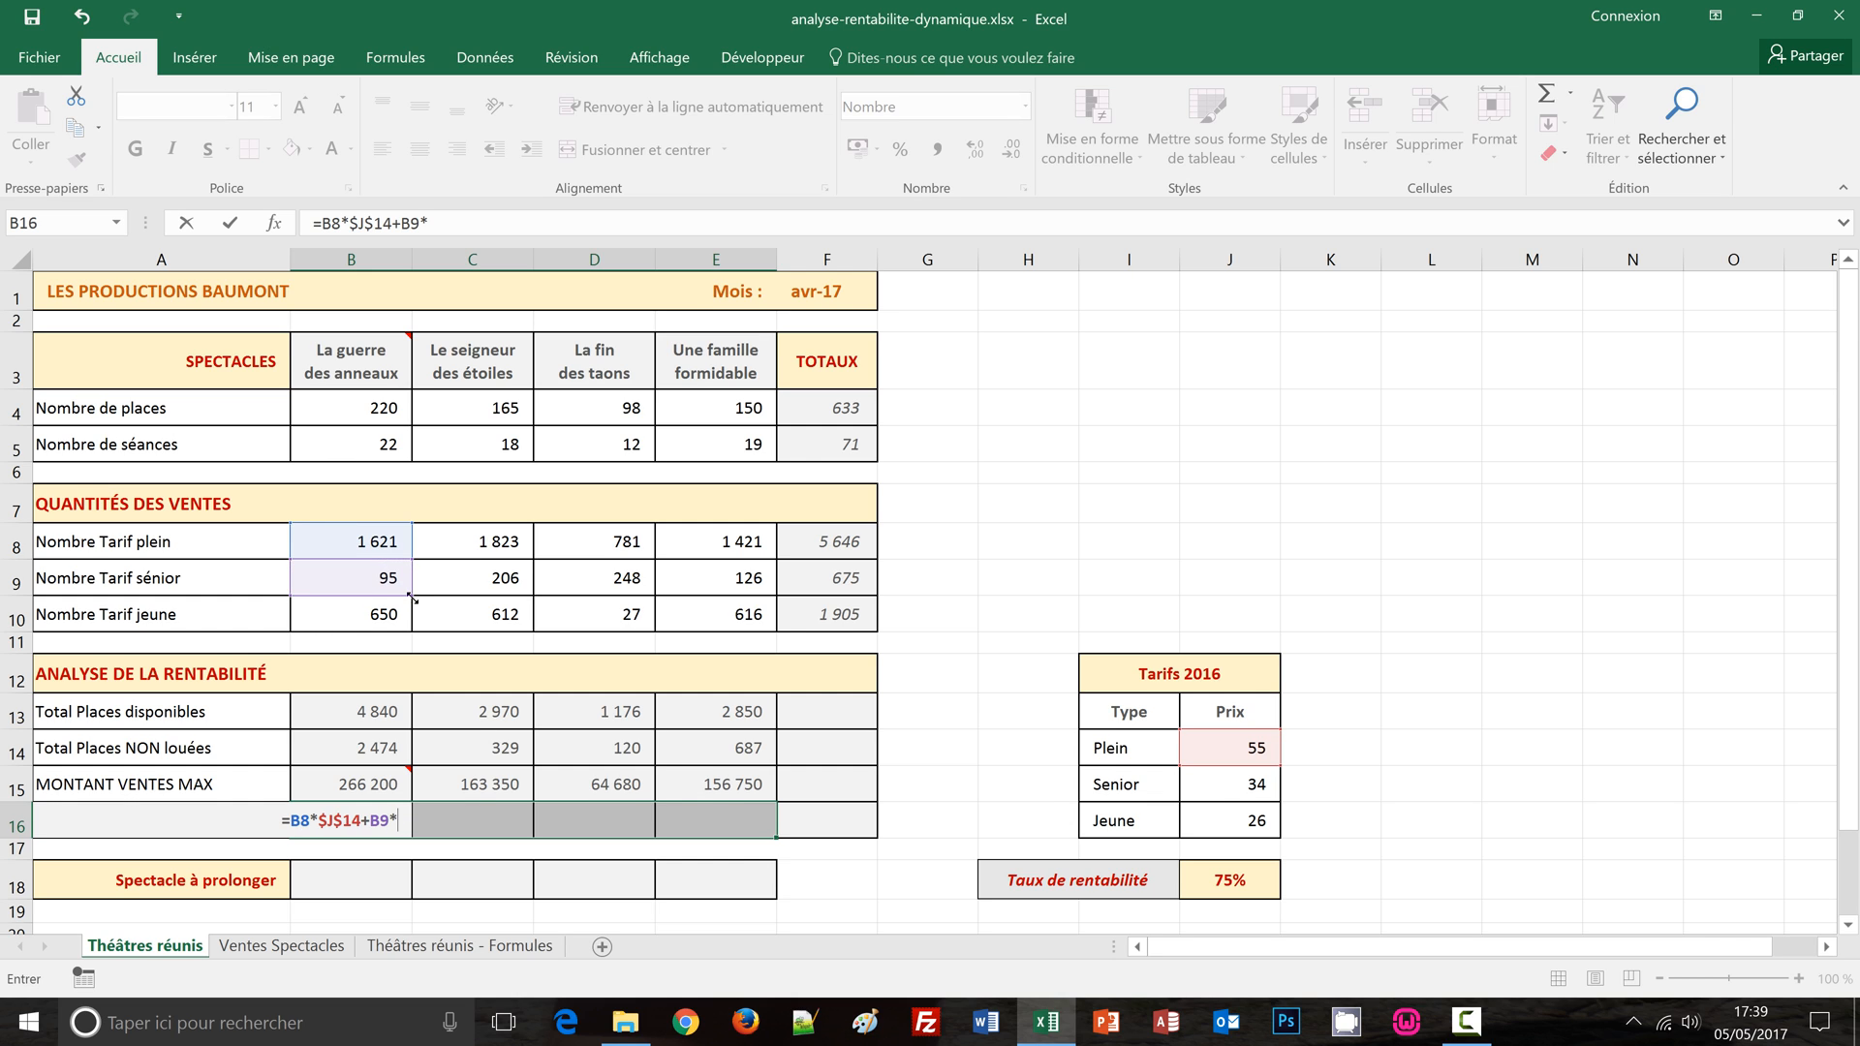
{"action": "left_click", "coordinate": [1252, 785]}
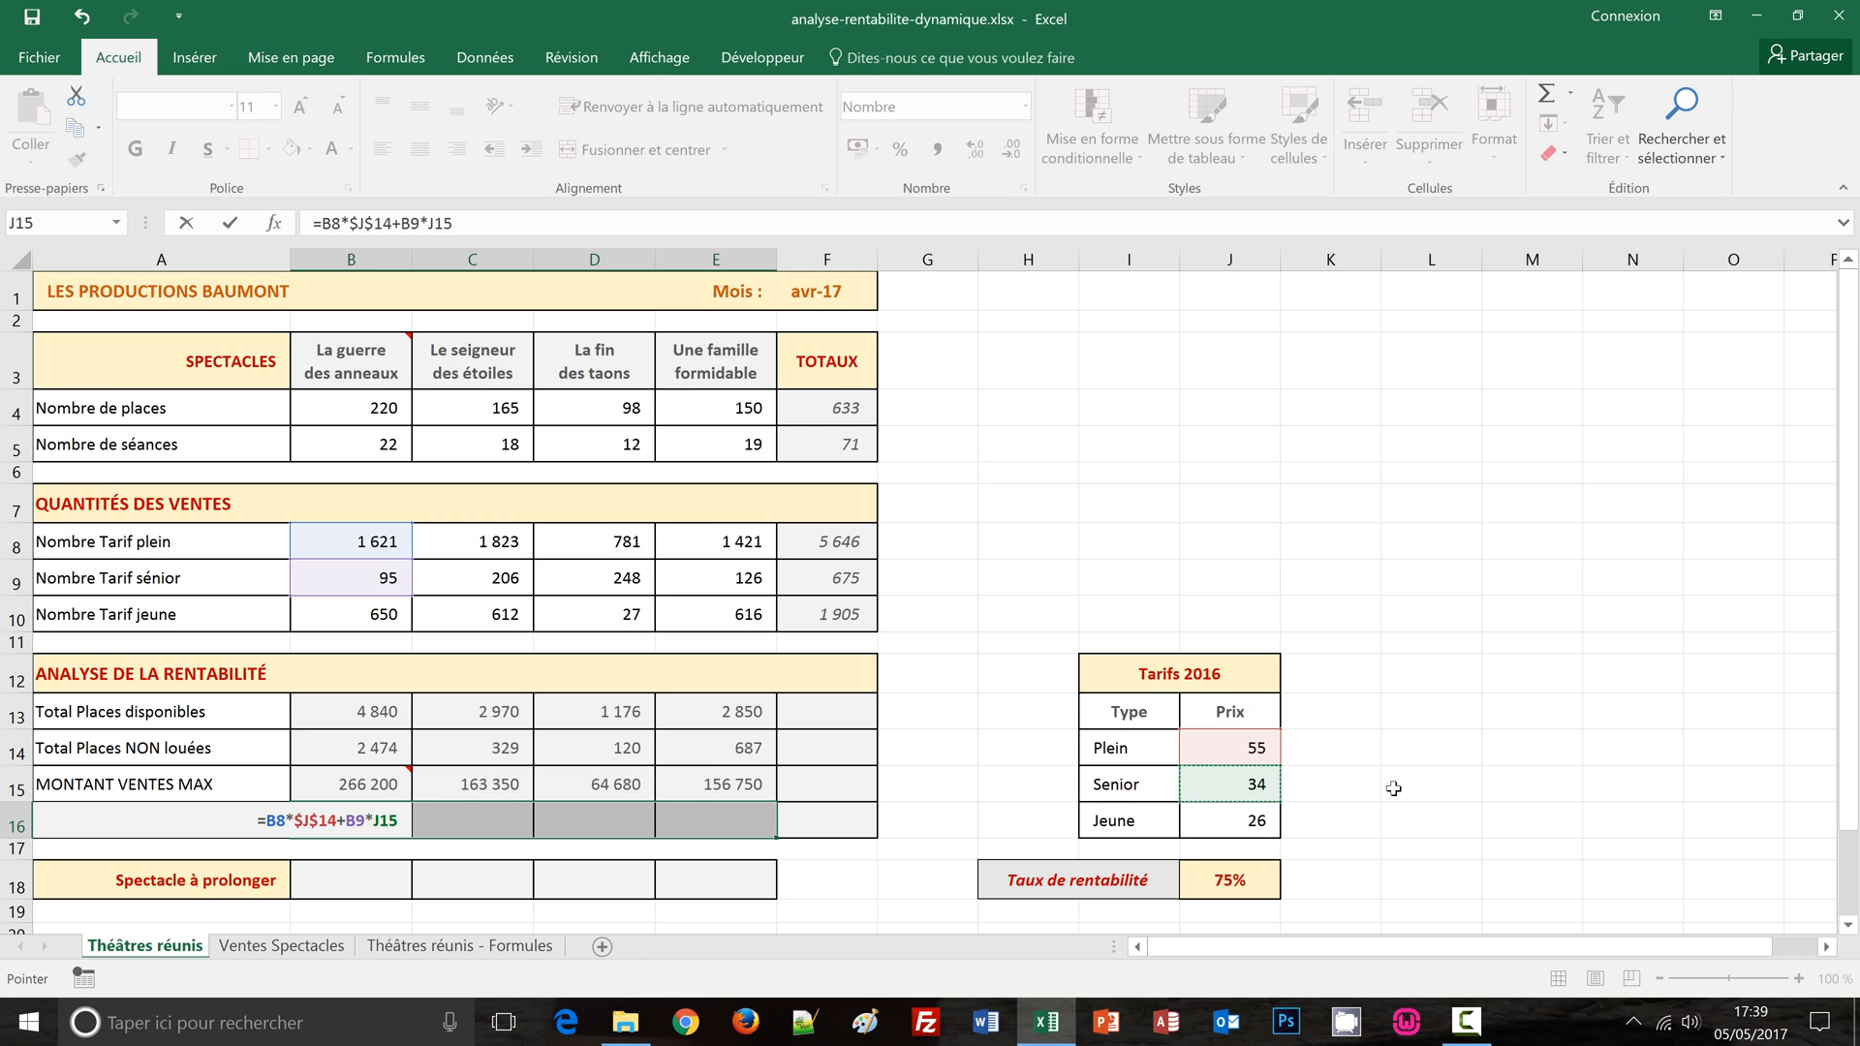
{"action": "key", "text": "F4"}
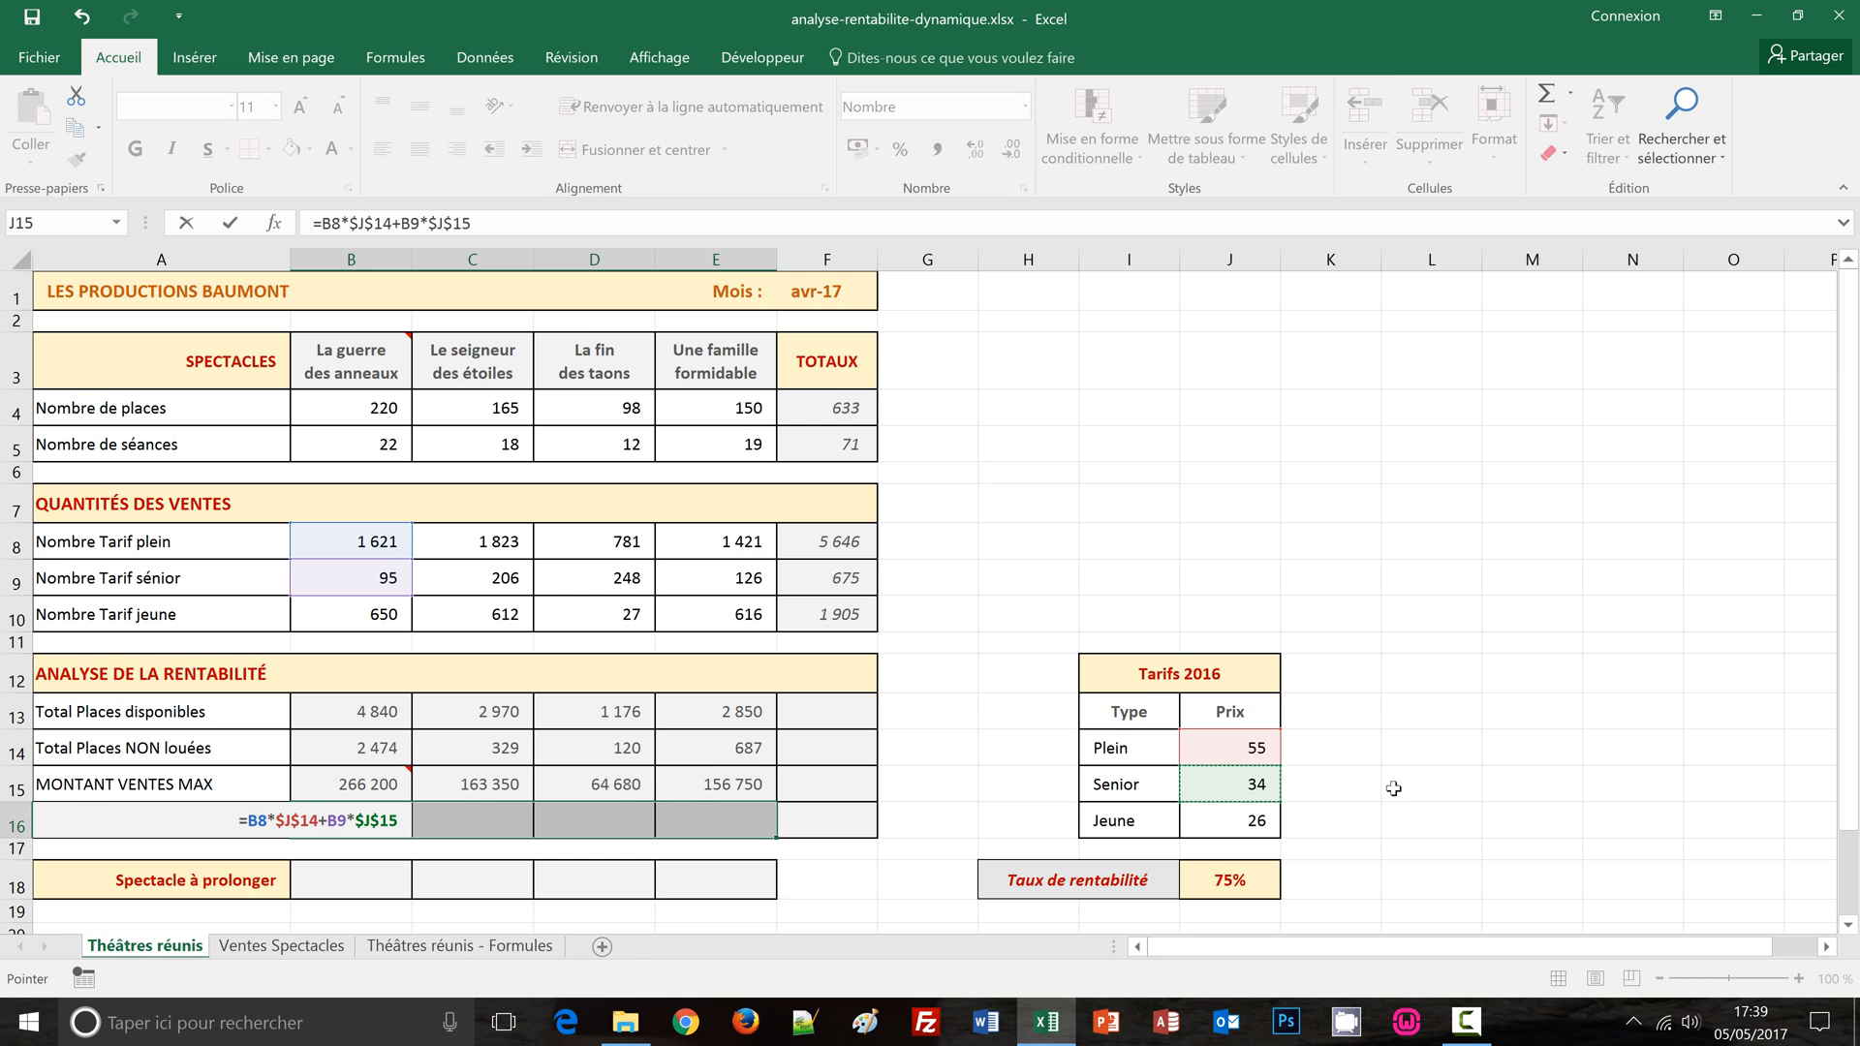
{"action": "type", "text": "+"}
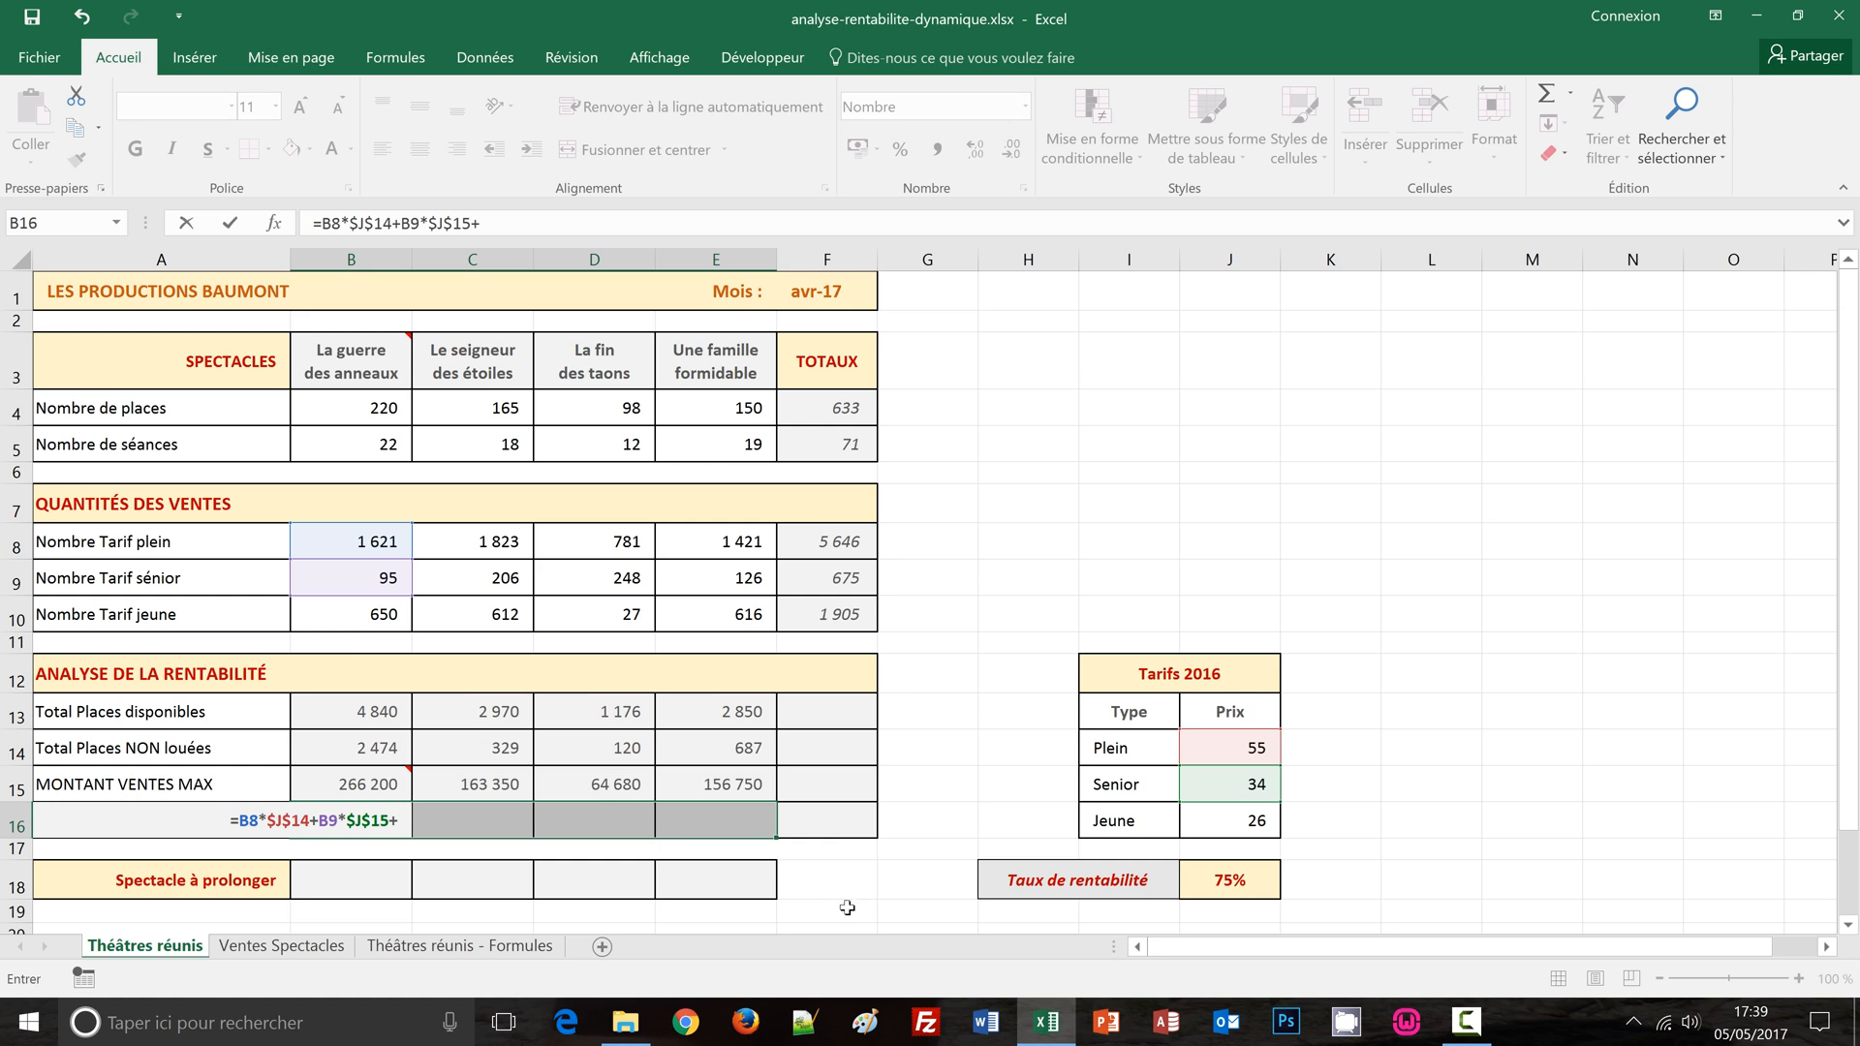
{"action": "left_click", "coordinate": [352, 620]}
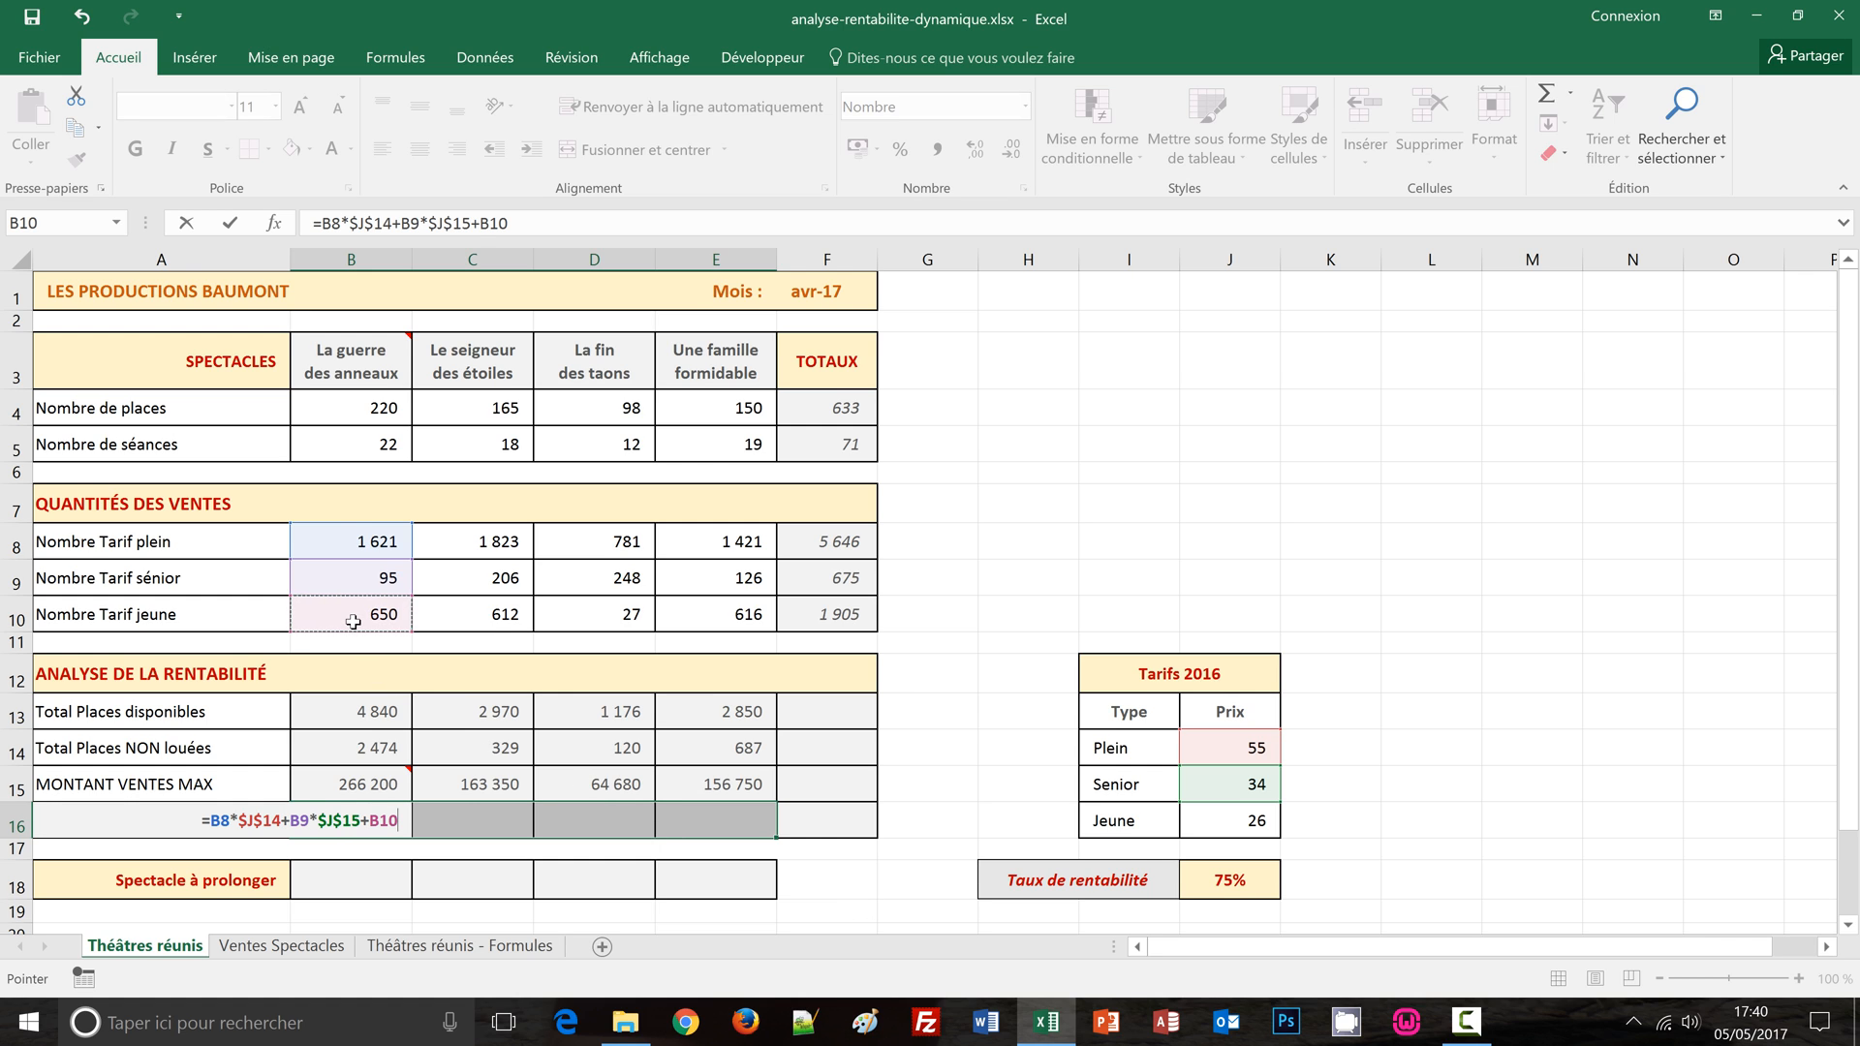
{"action": "type", "text": "*"}
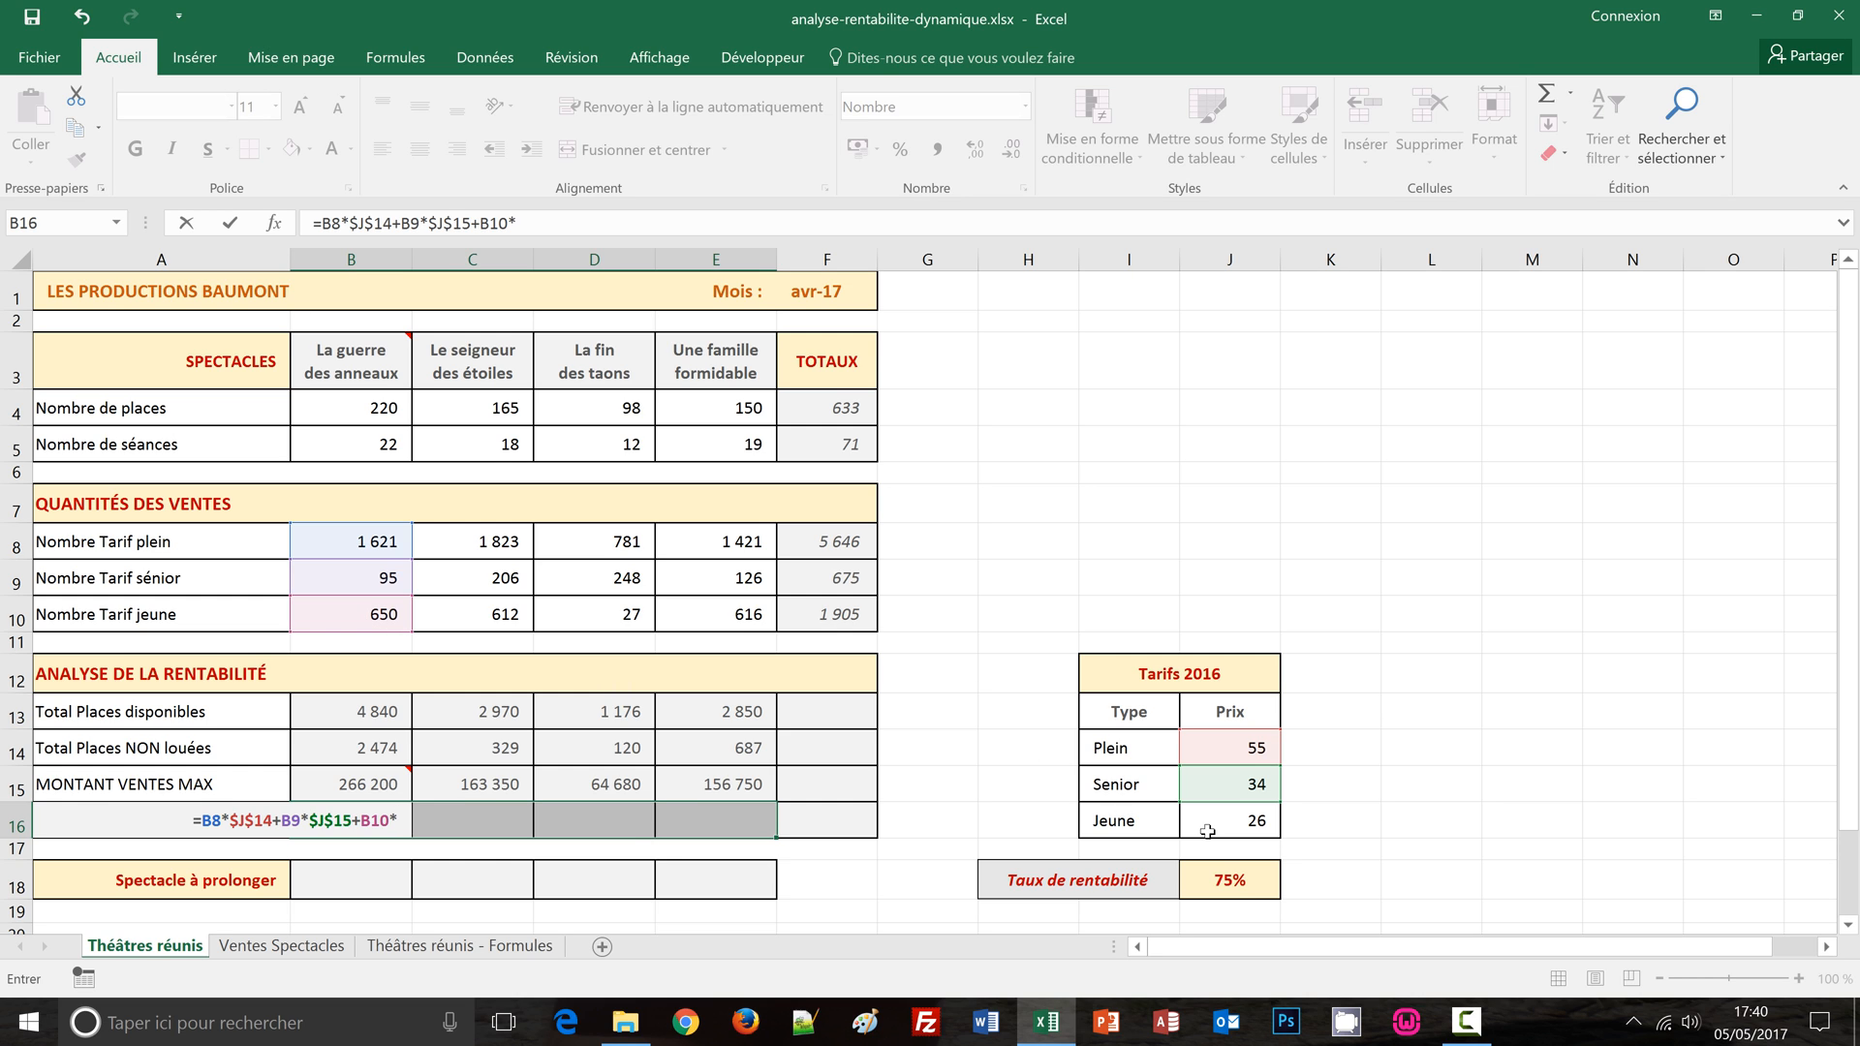
{"action": "left_click", "coordinate": [1243, 830]}
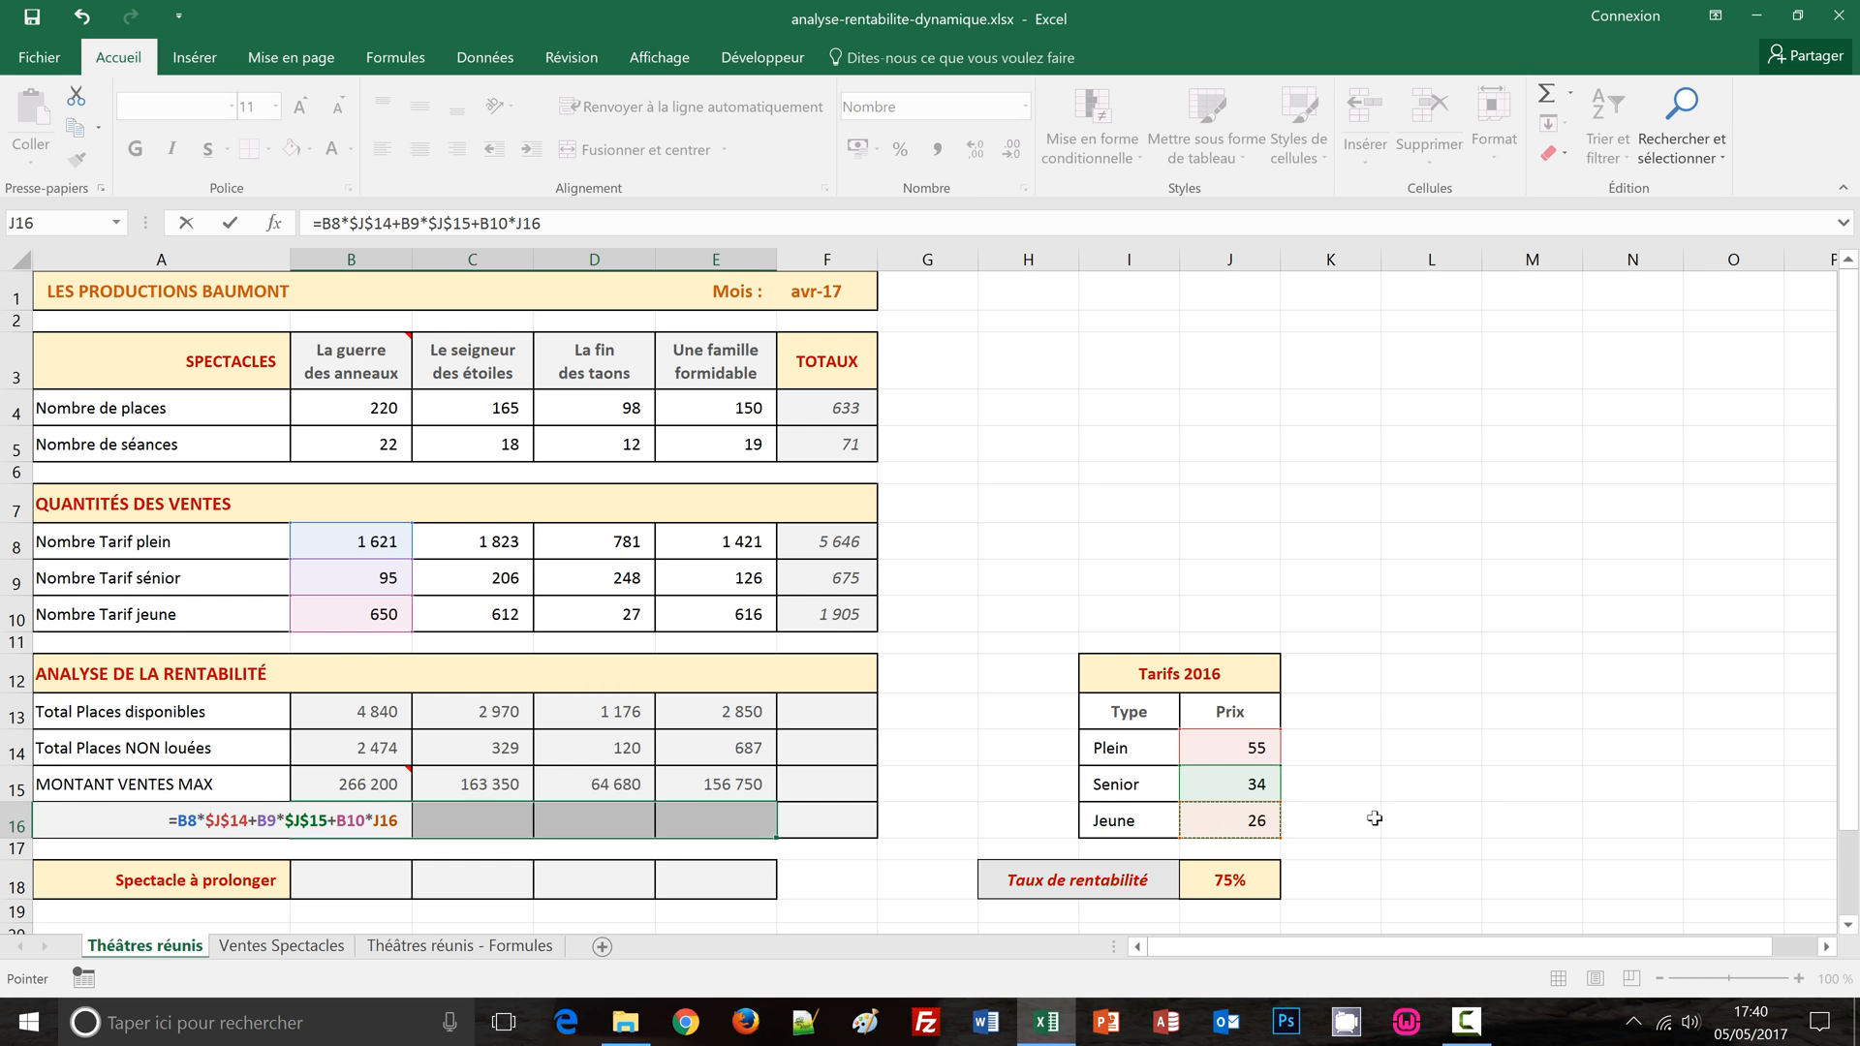
{"action": "key", "text": "F4"}
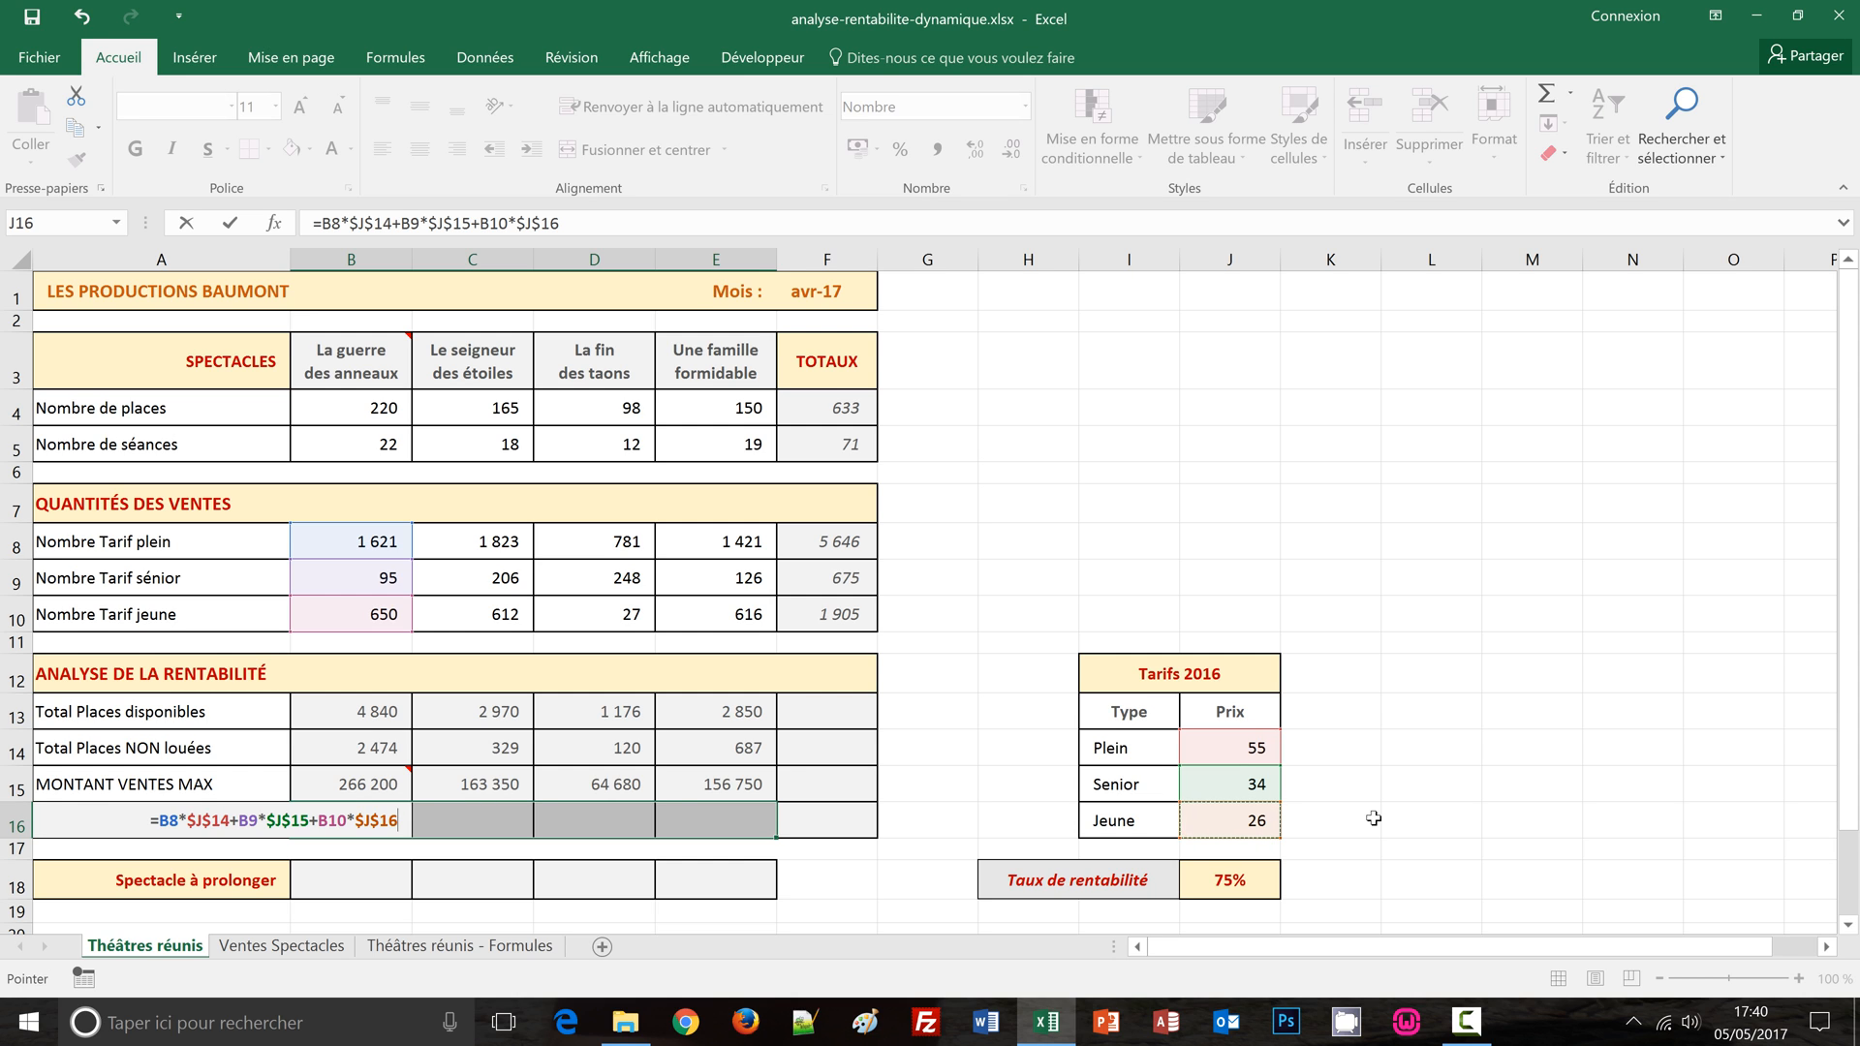
{"action": "key", "text": "ctrl+Return"}
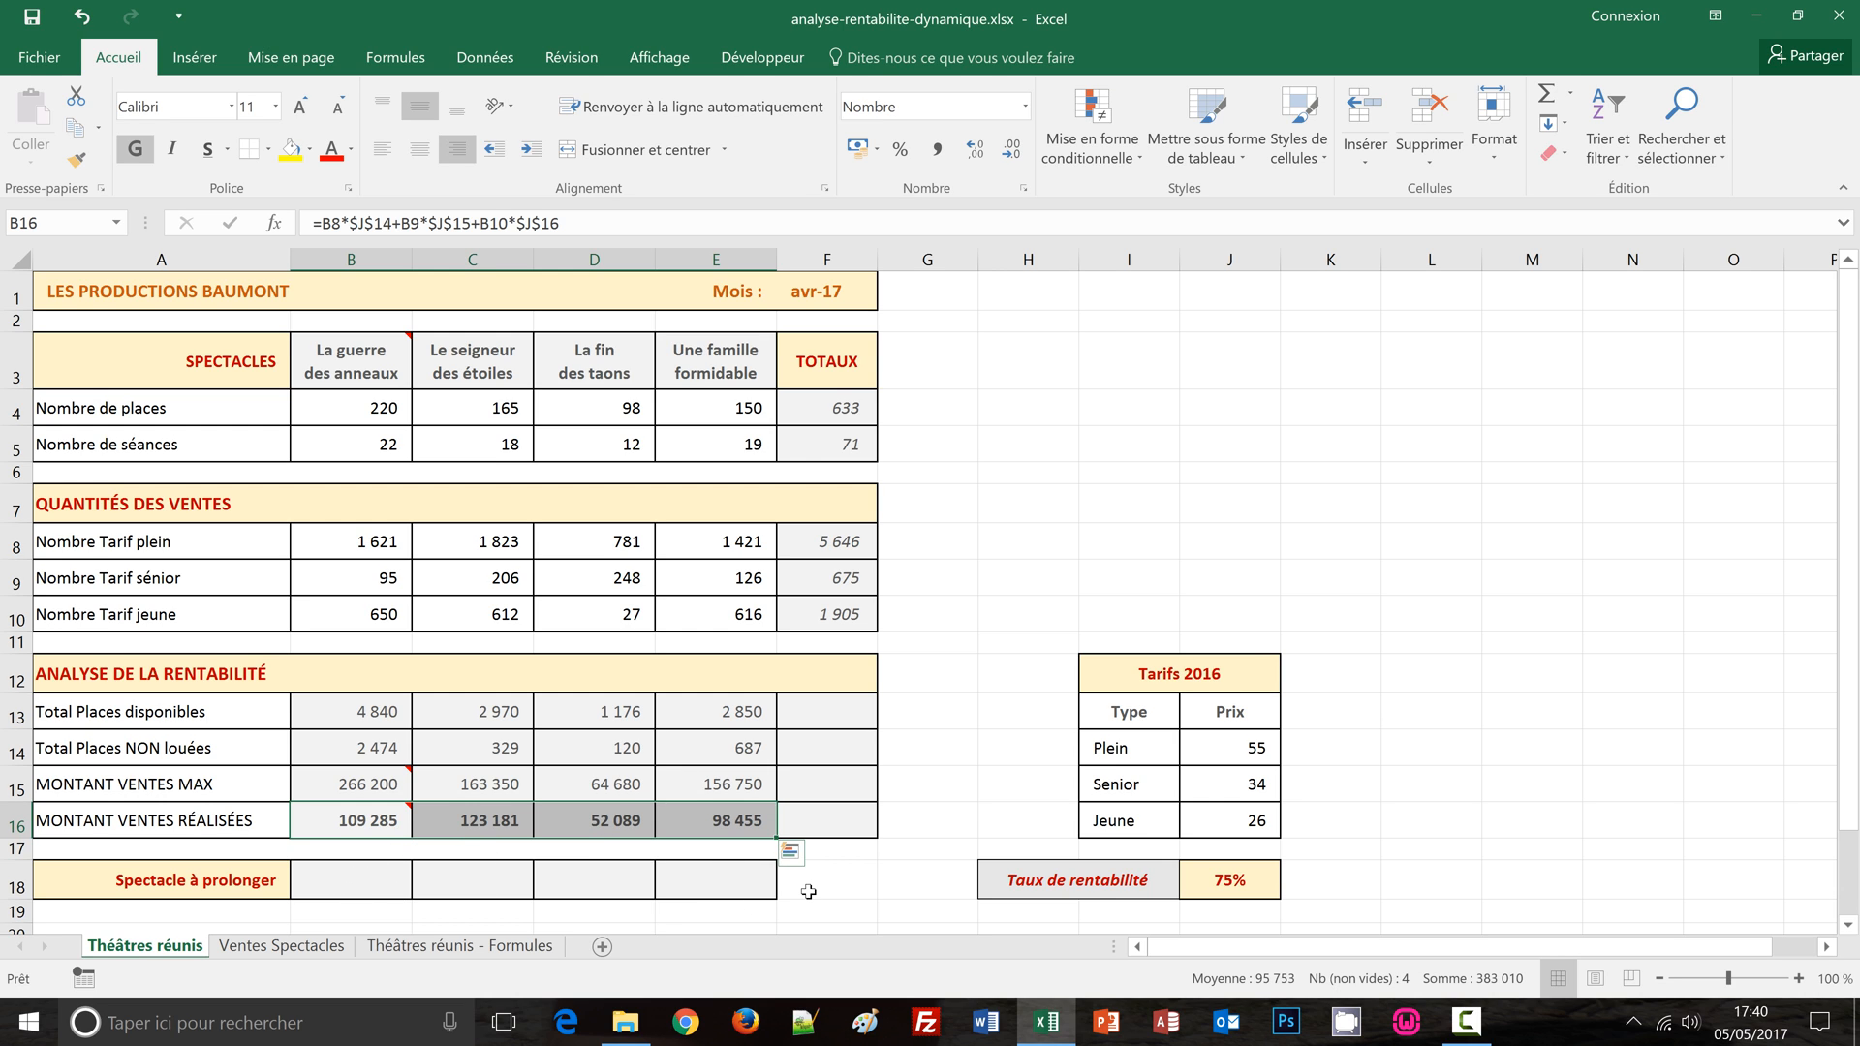
Step: Check the formulas in B16 and B15, and fill the totals F13:F16 with automatic sums of the four shows
{"action": "mouse_move", "coordinate": [339, 831]}
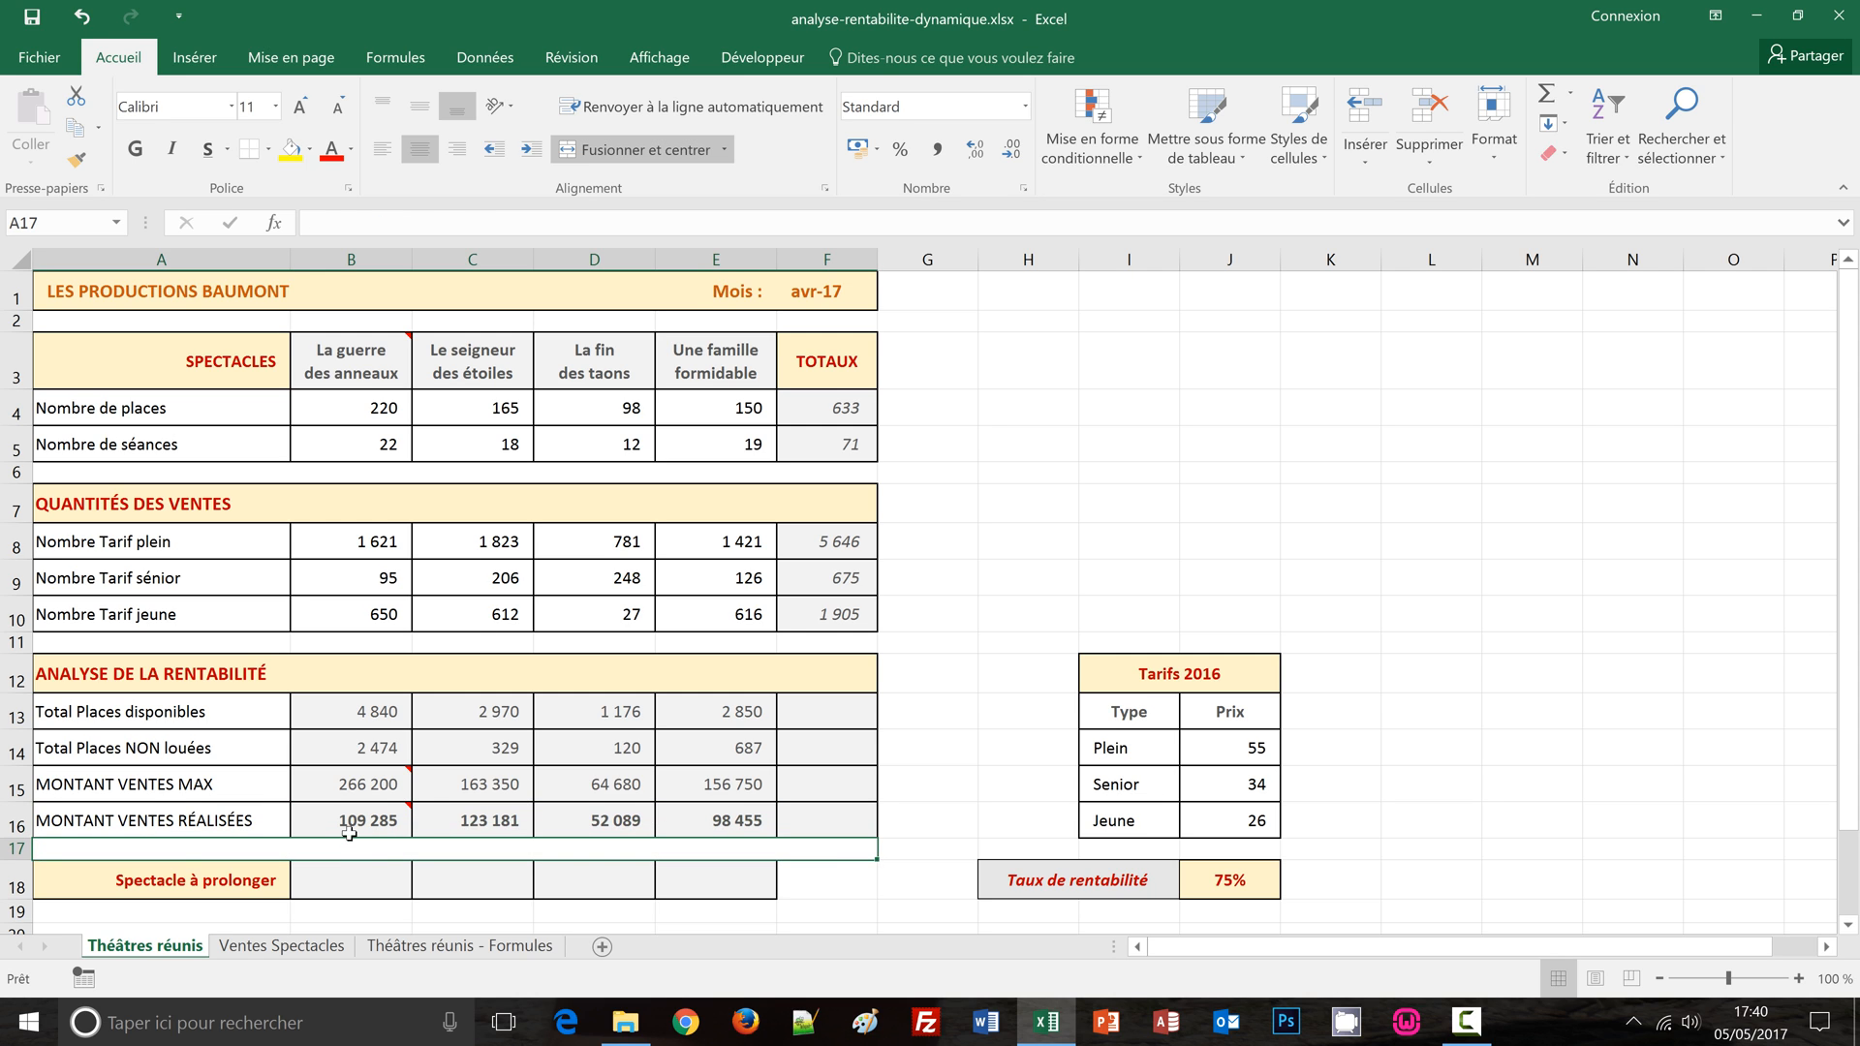
{"action": "left_click", "coordinate": [347, 823]}
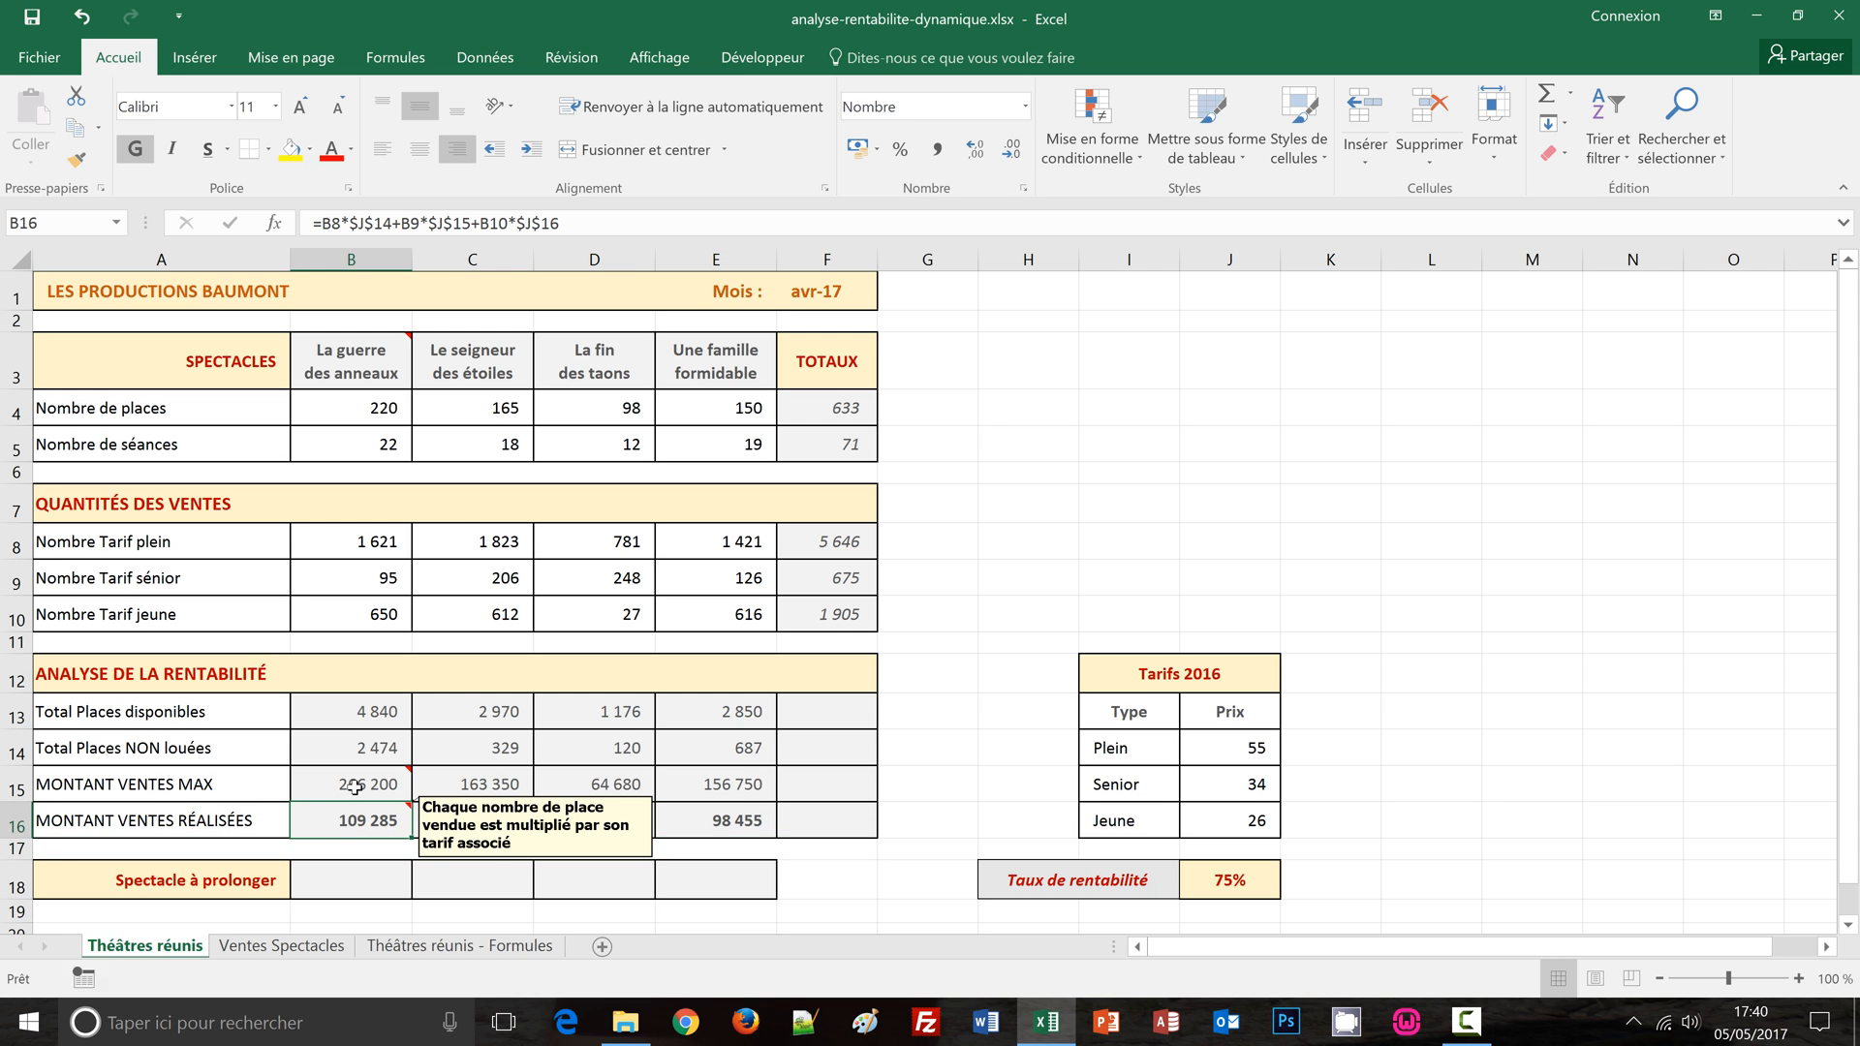
{"action": "left_click", "coordinate": [363, 784]}
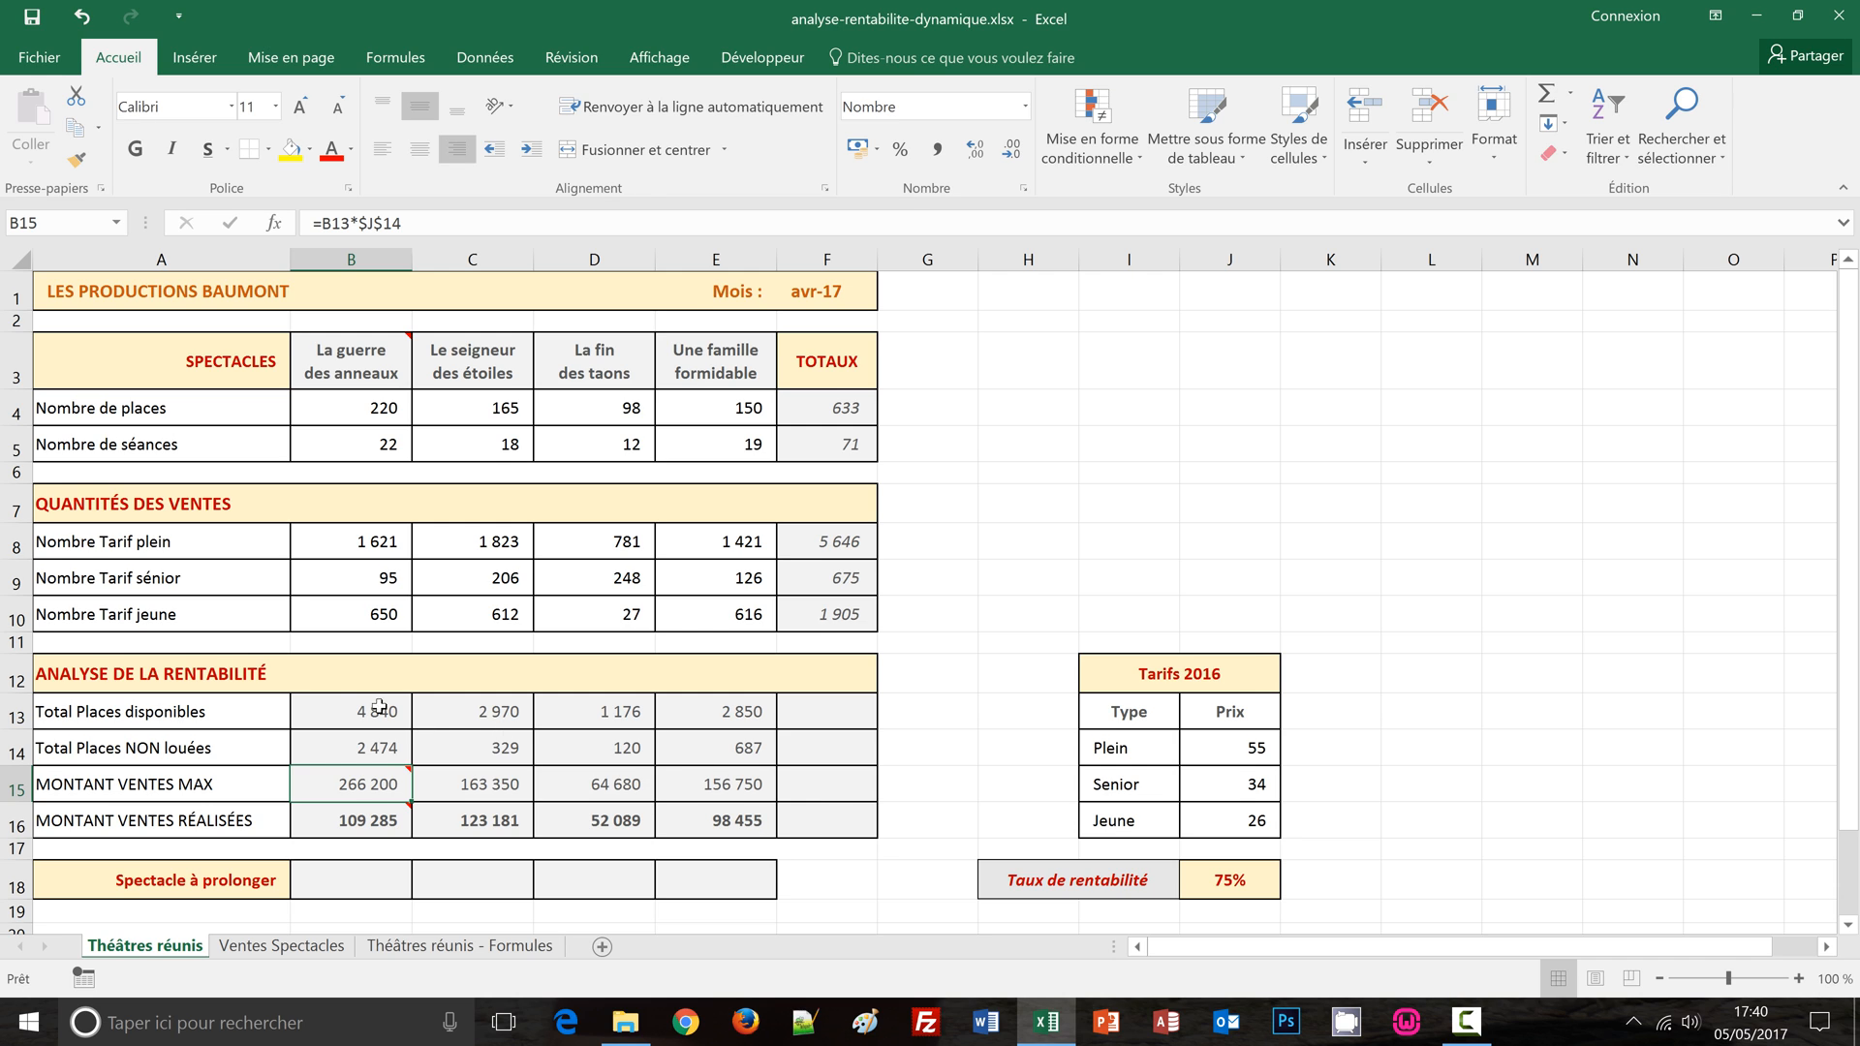
{"action": "left_click_drag", "start_coordinate": [348, 707], "coordinate": [848, 824]}
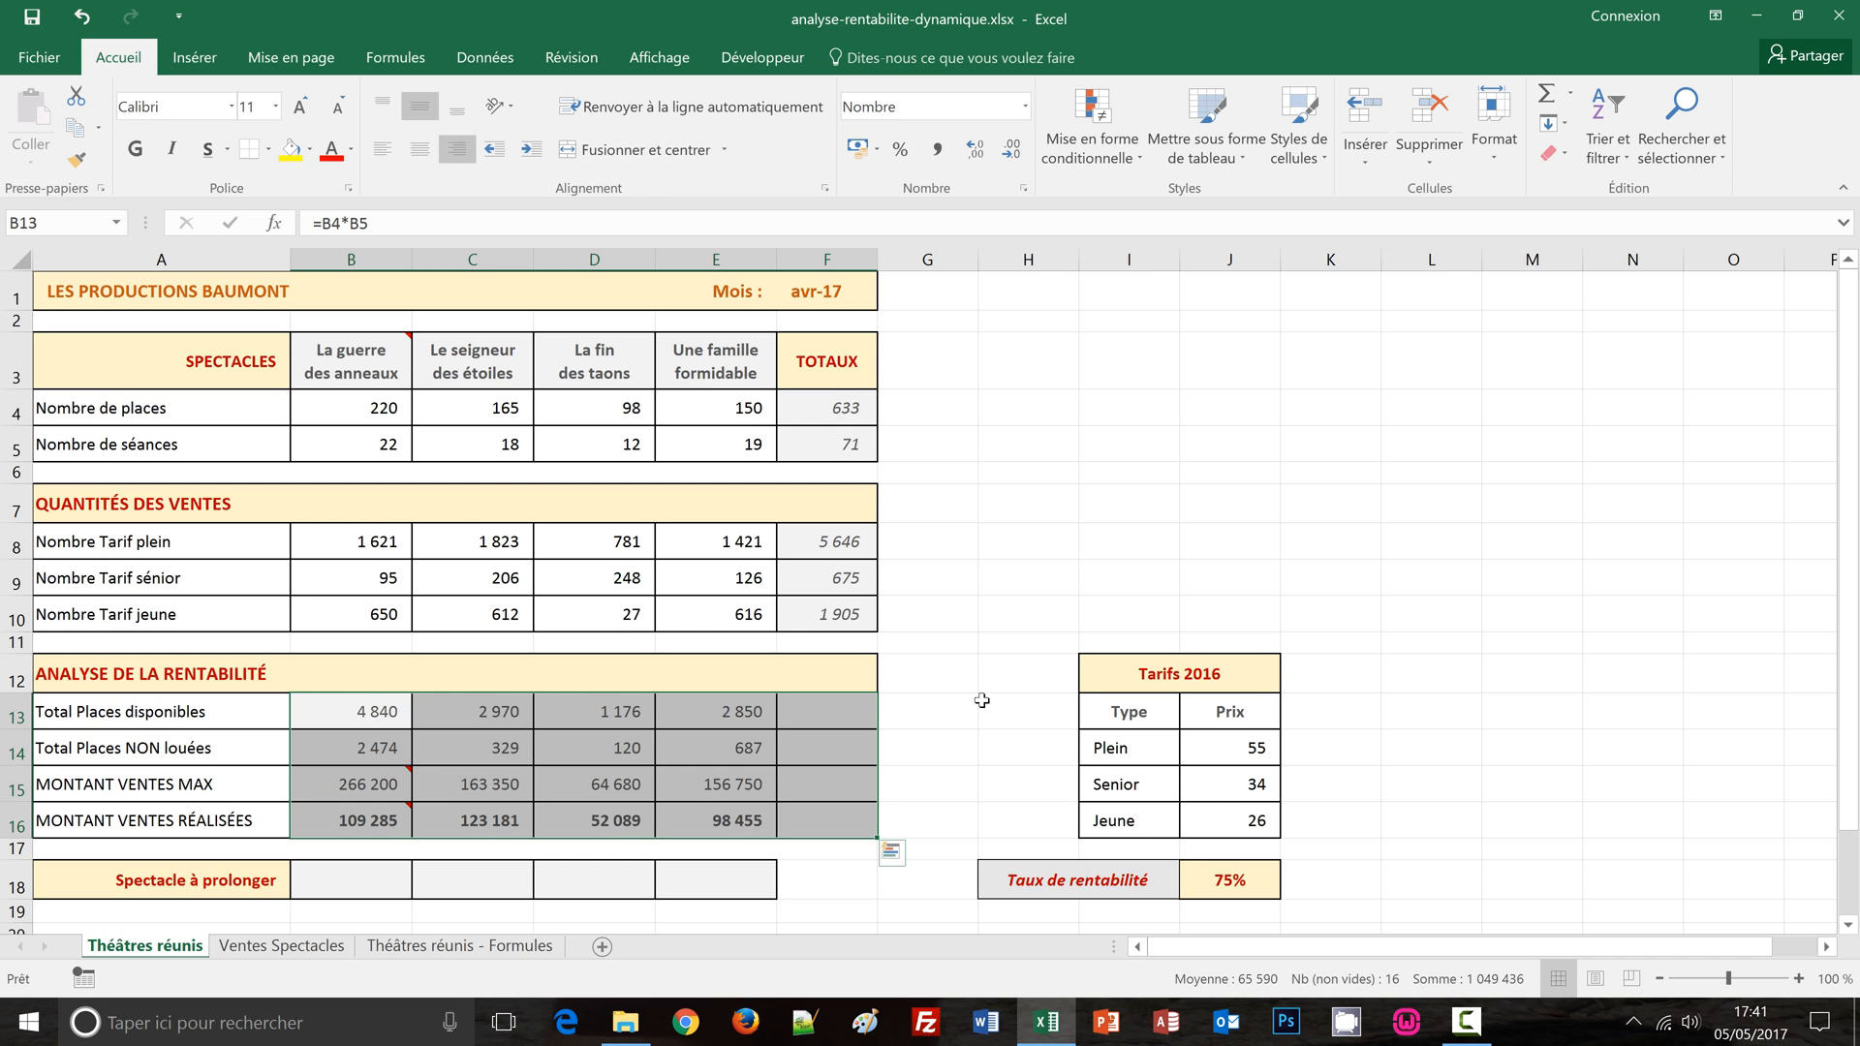
{"action": "key", "text": "alt+="}
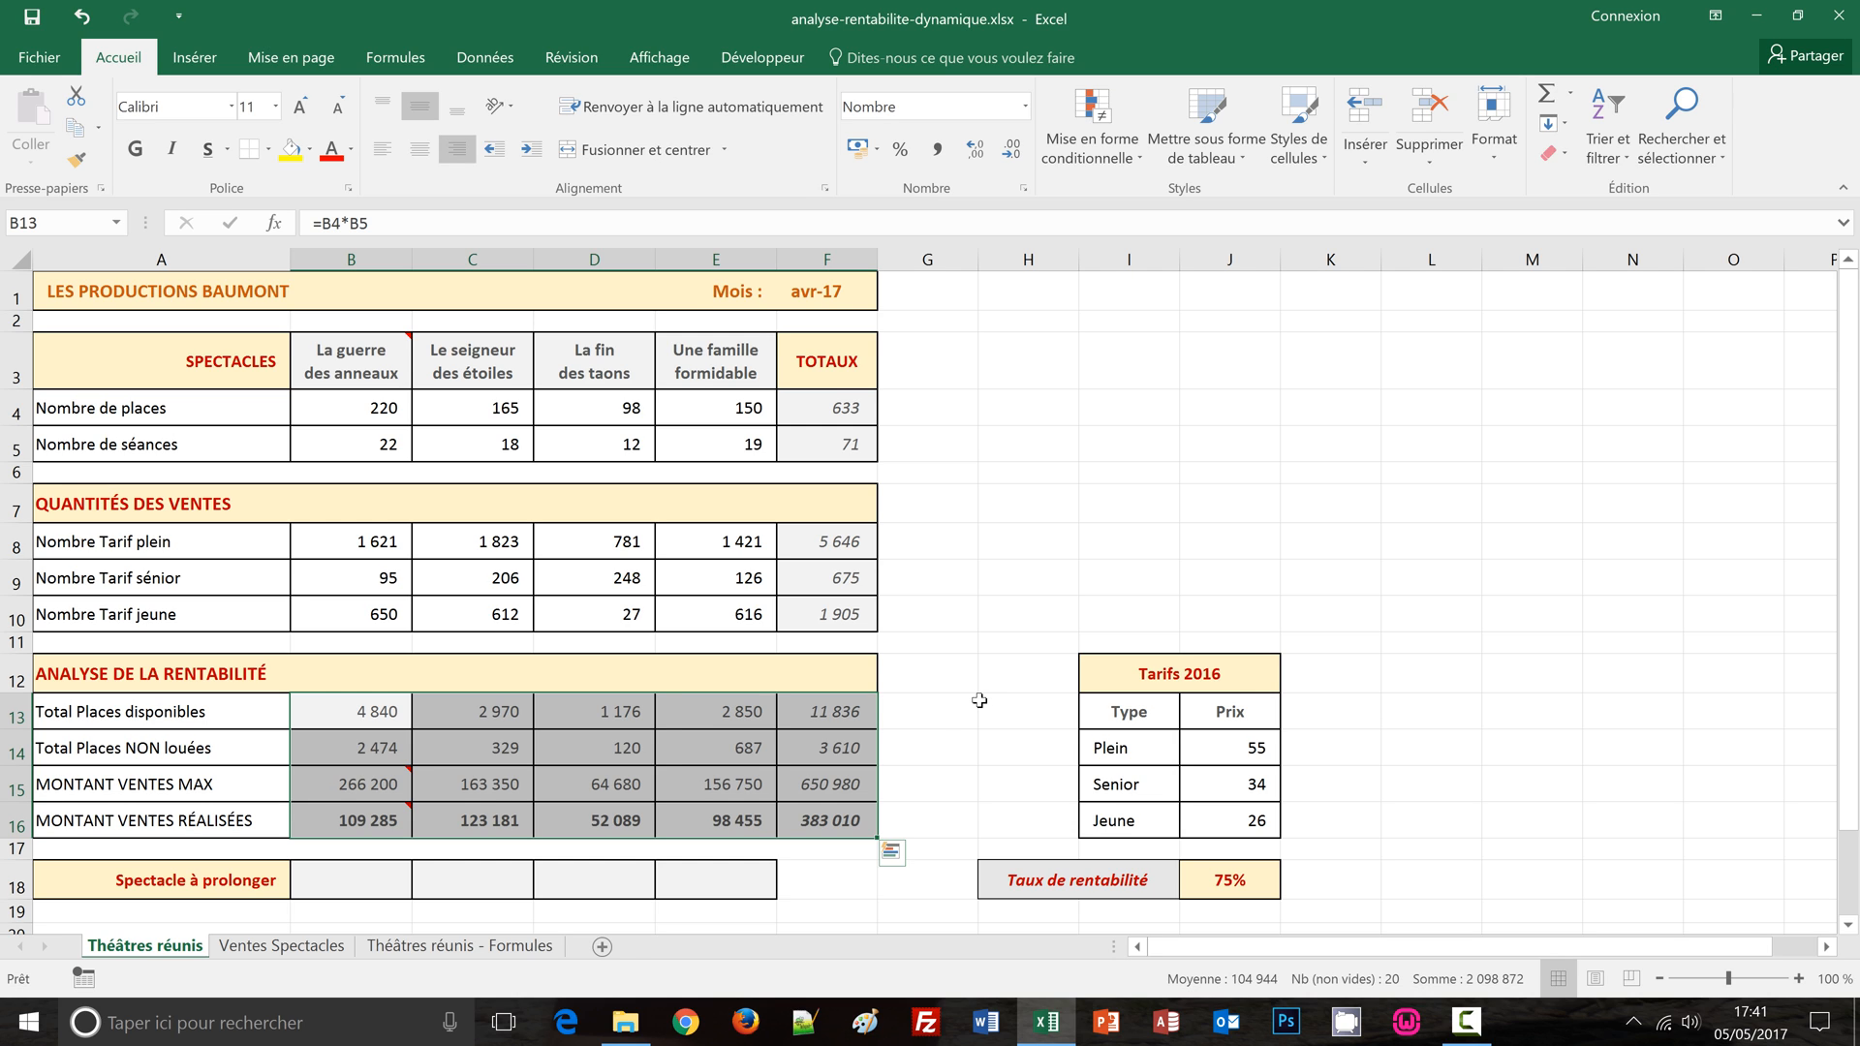
{"action": "left_click", "coordinate": [930, 711]}
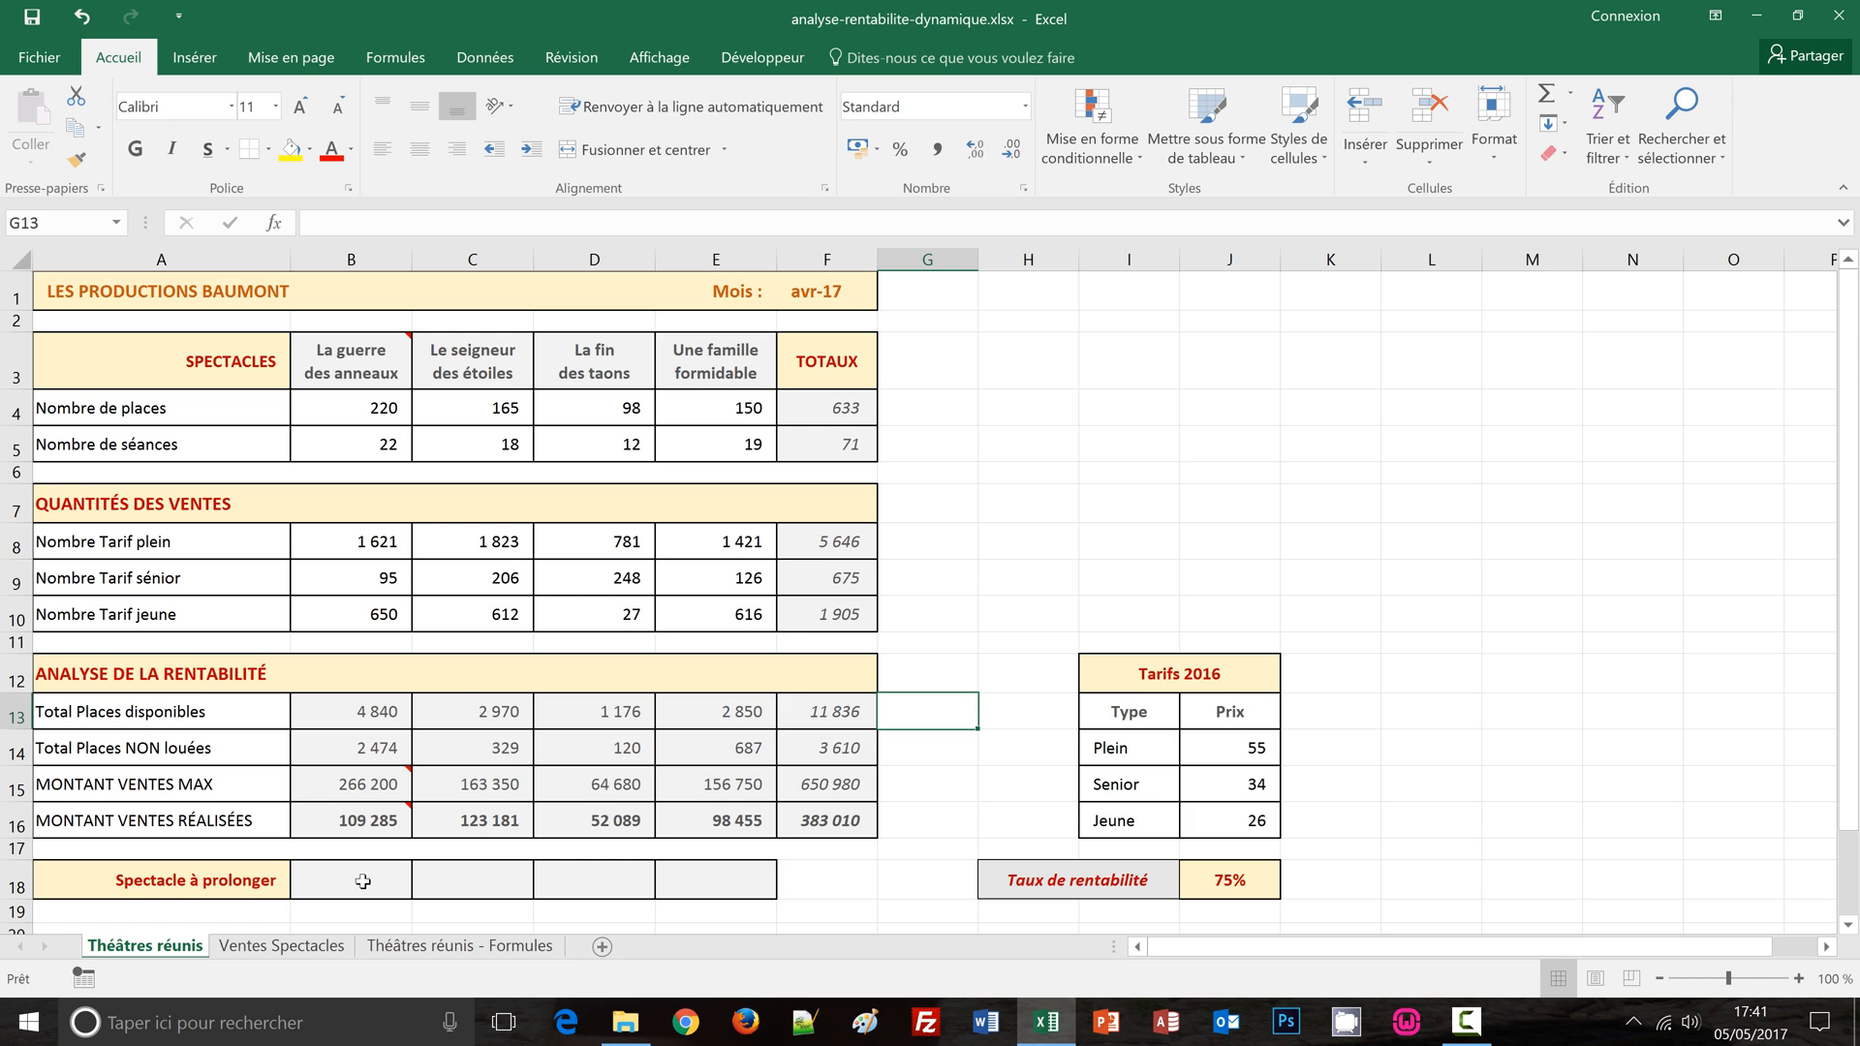
Step: Start a SI formula for the Spectacle à prolonger cells B18:E18 with the test B16/B15>$J$18, keeping the profitability rate absolute
{"action": "left_click_drag", "start_coordinate": [362, 880], "coordinate": [736, 882]}
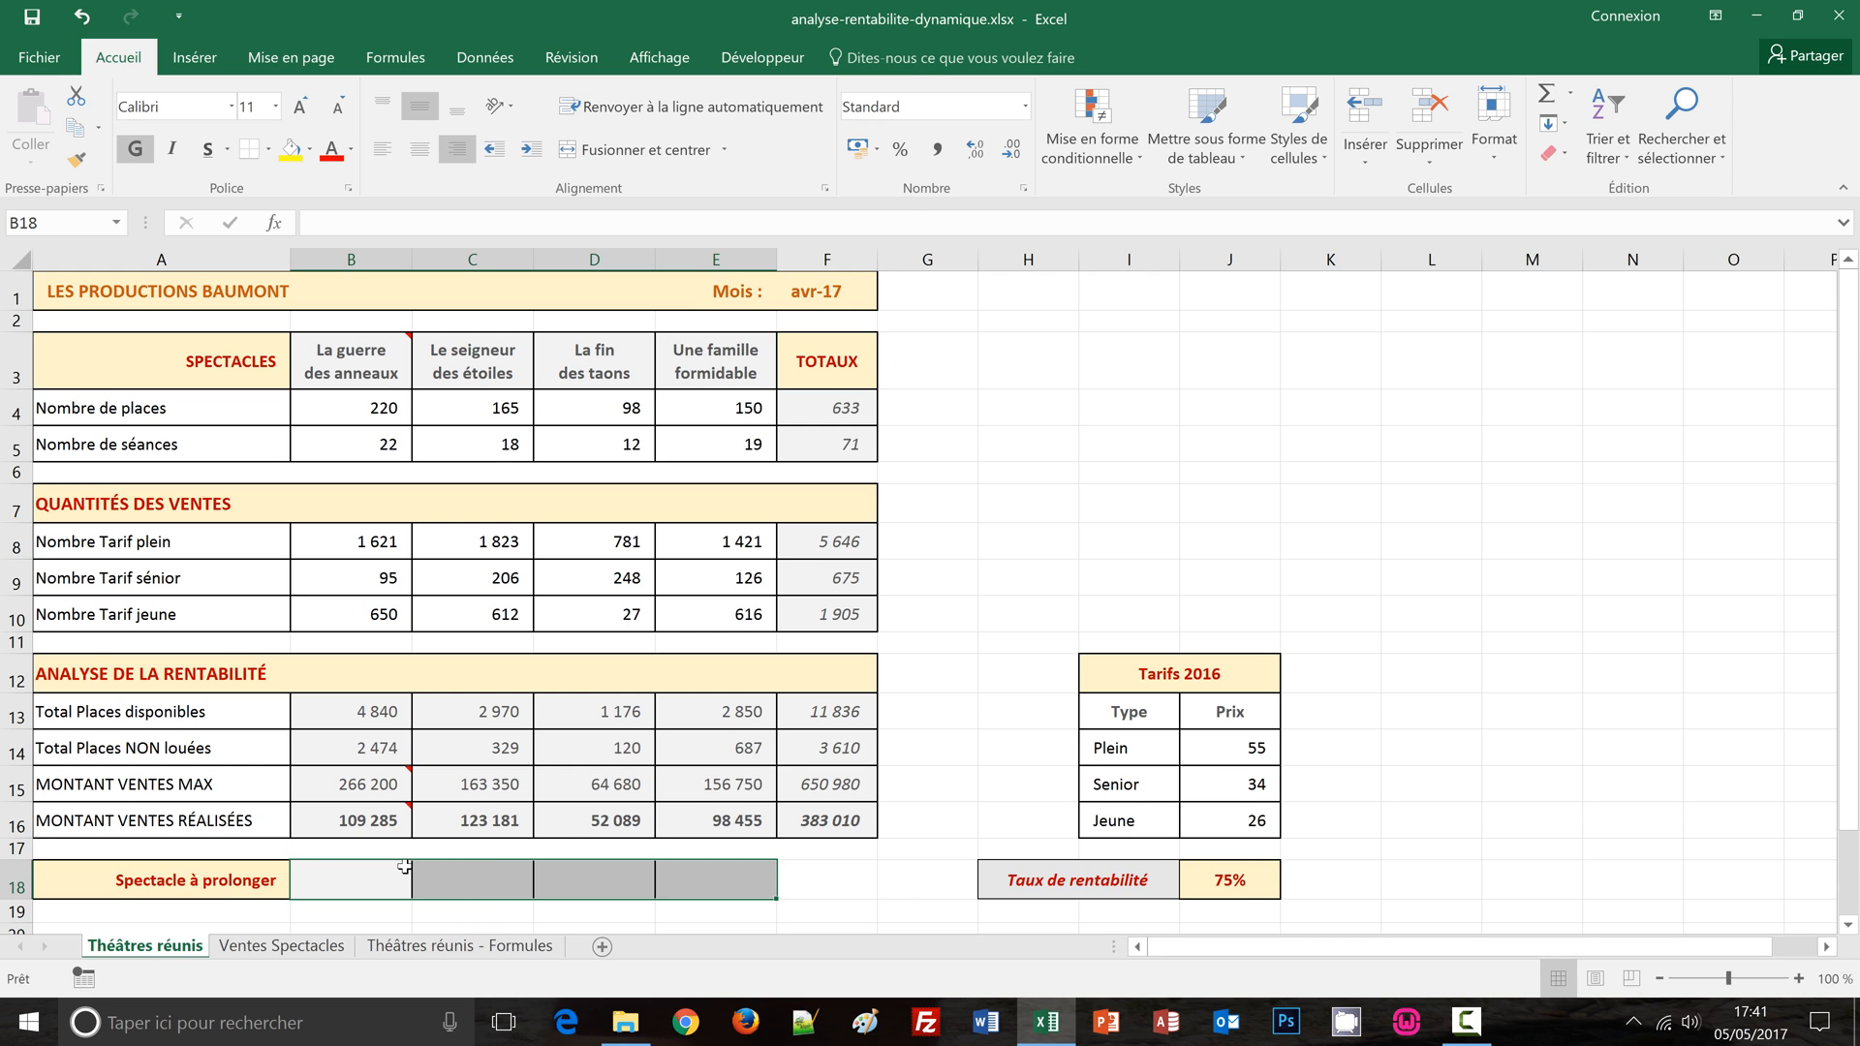
{"action": "mouse_move", "coordinate": [355, 834]}
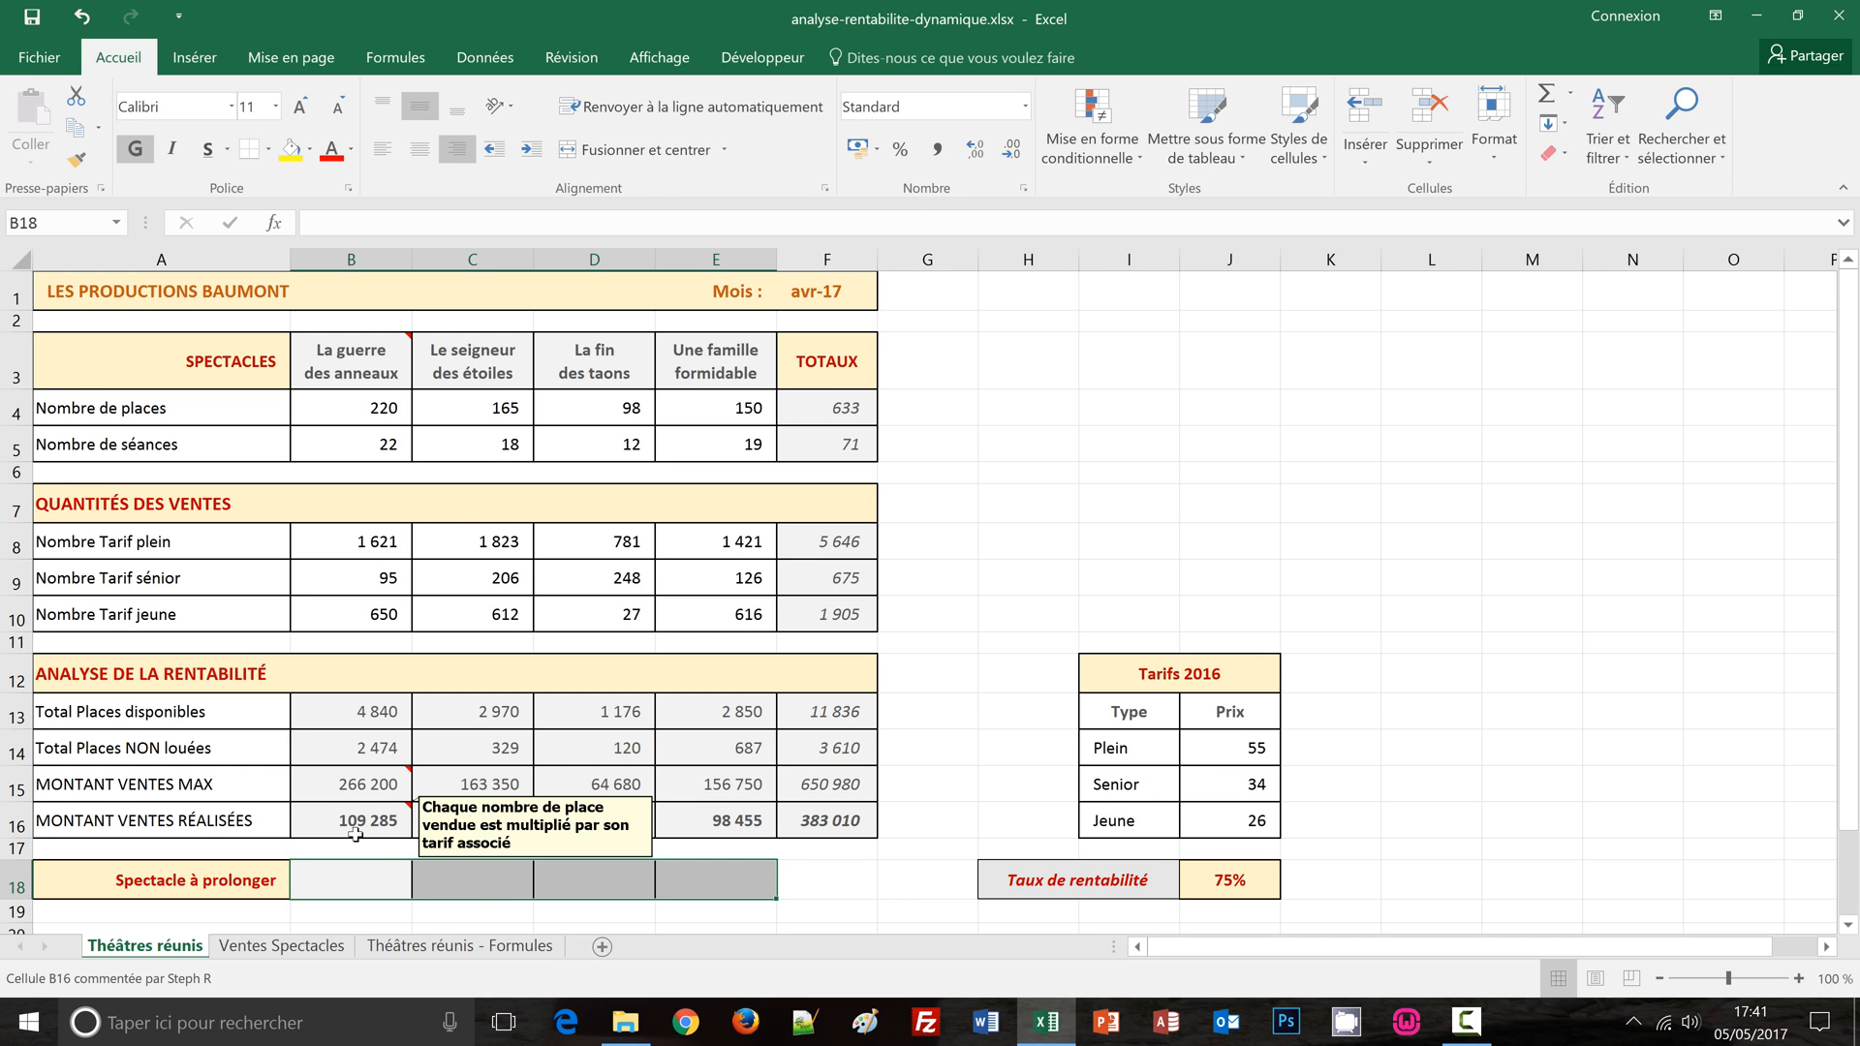
{"action": "mouse_move", "coordinate": [358, 785]}
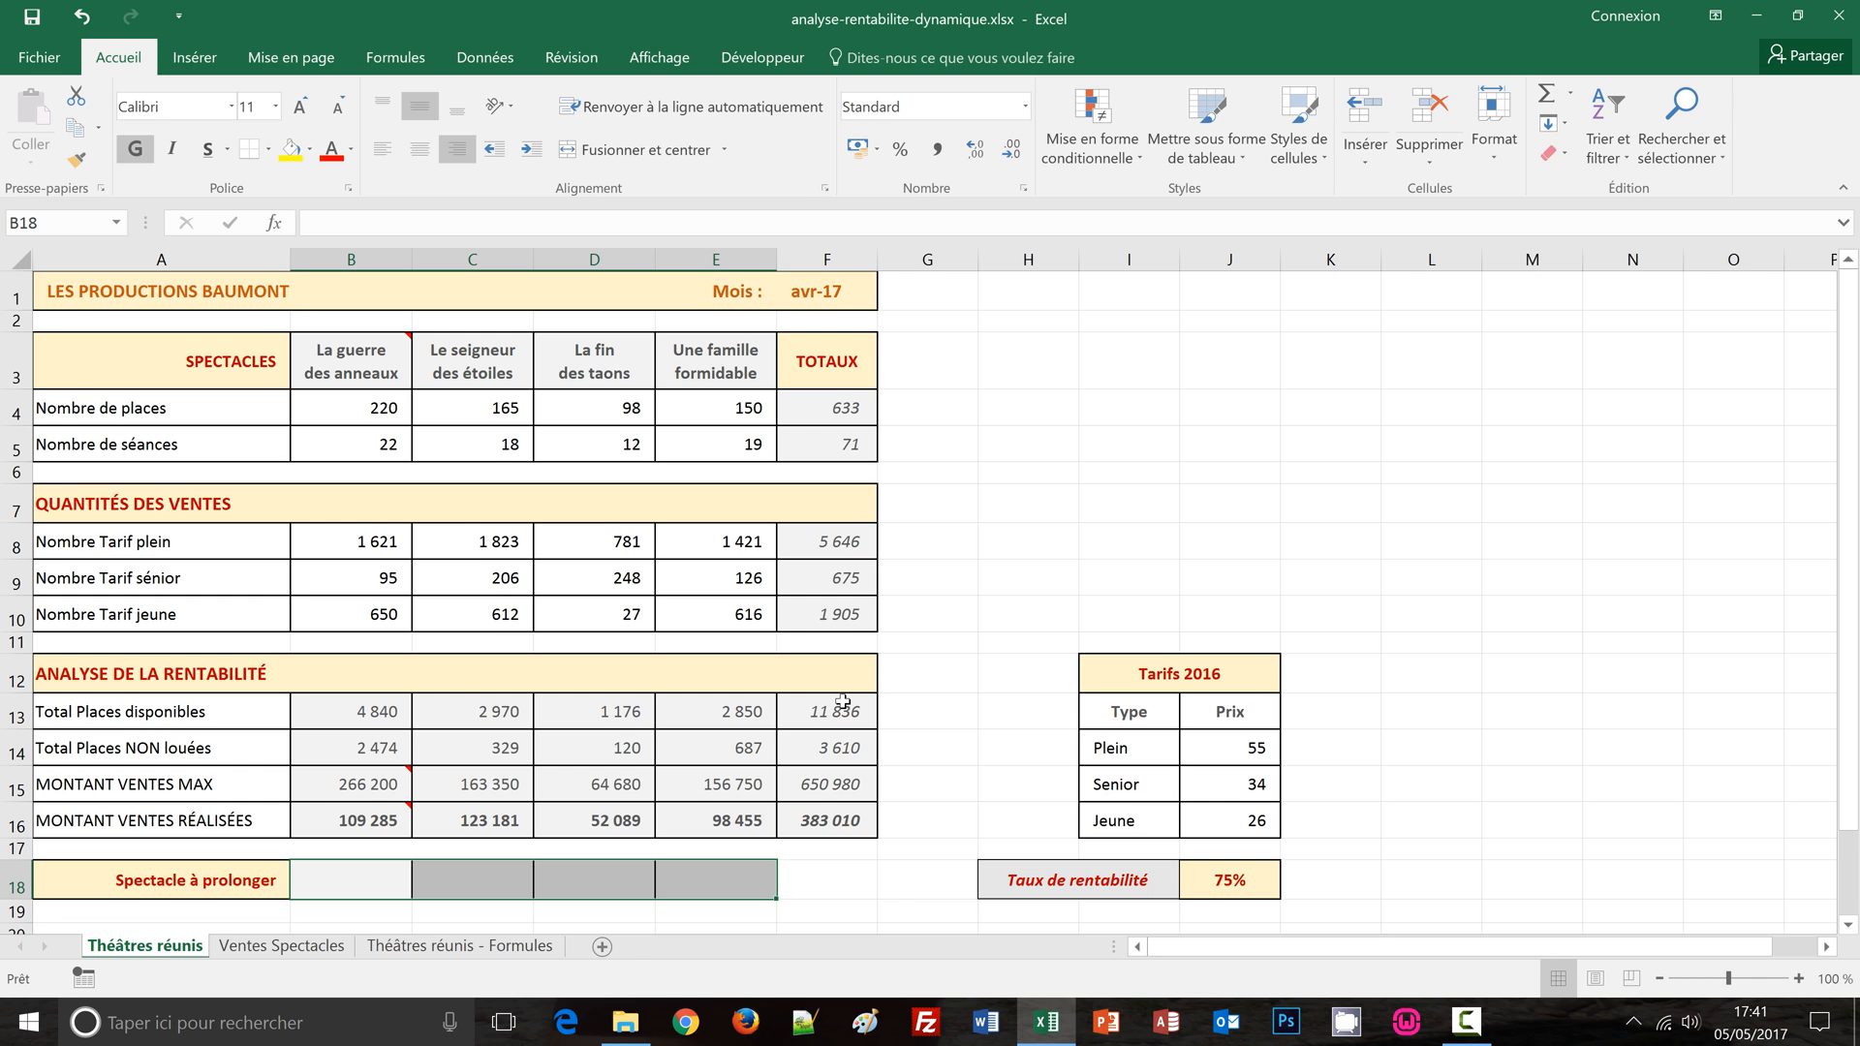
{"action": "type", "text": "="}
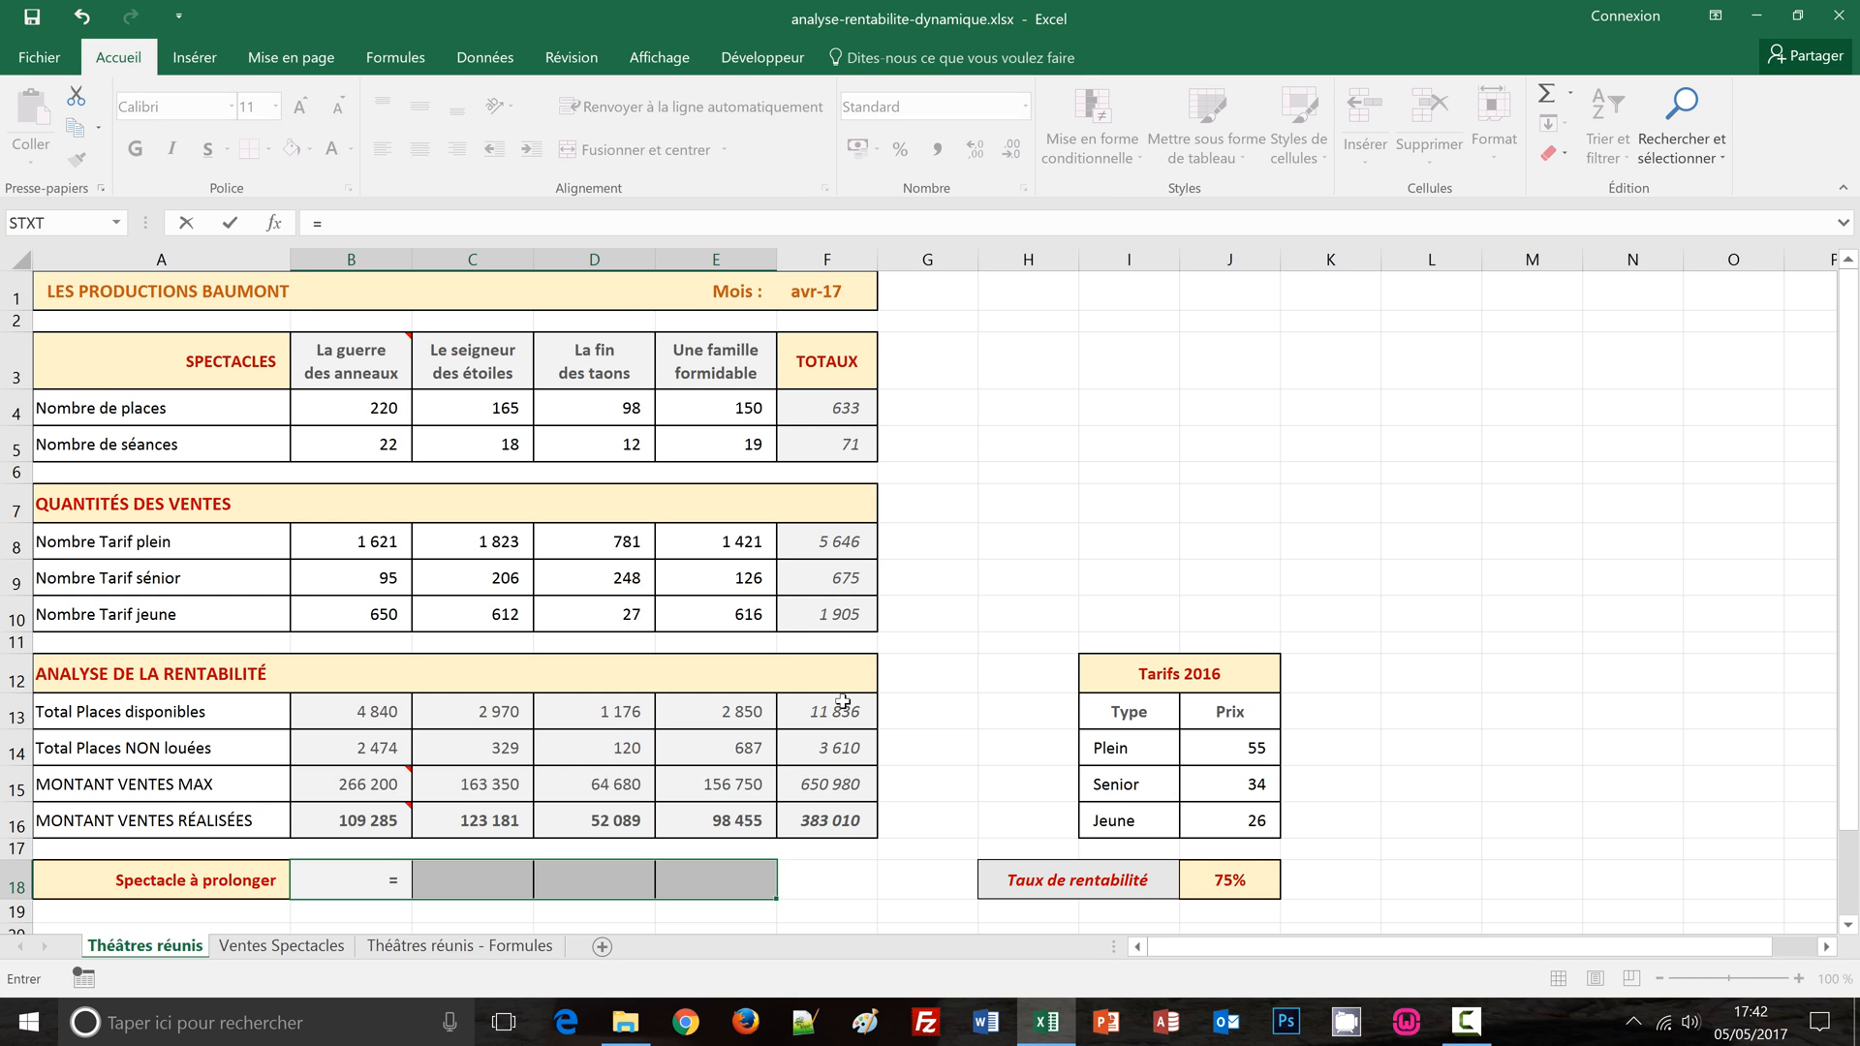
{"action": "type", "text": "si"}
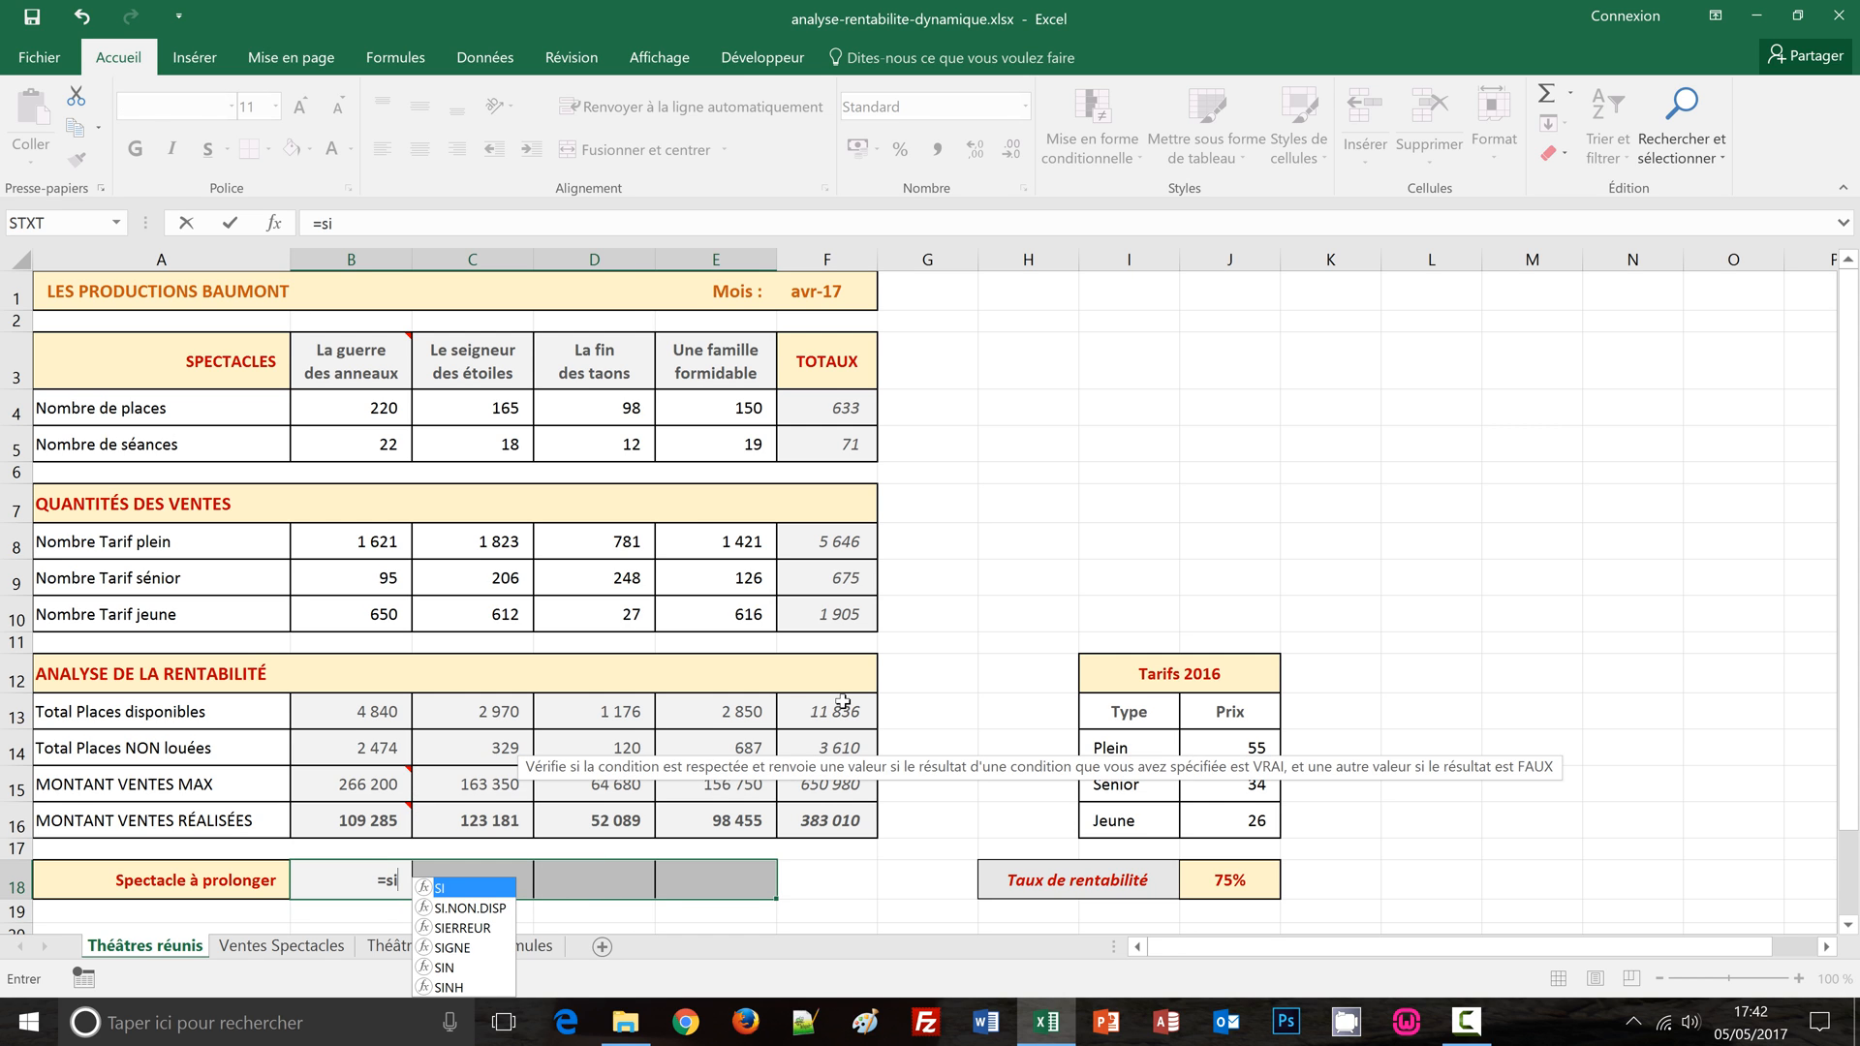
{"action": "type", "text": "("}
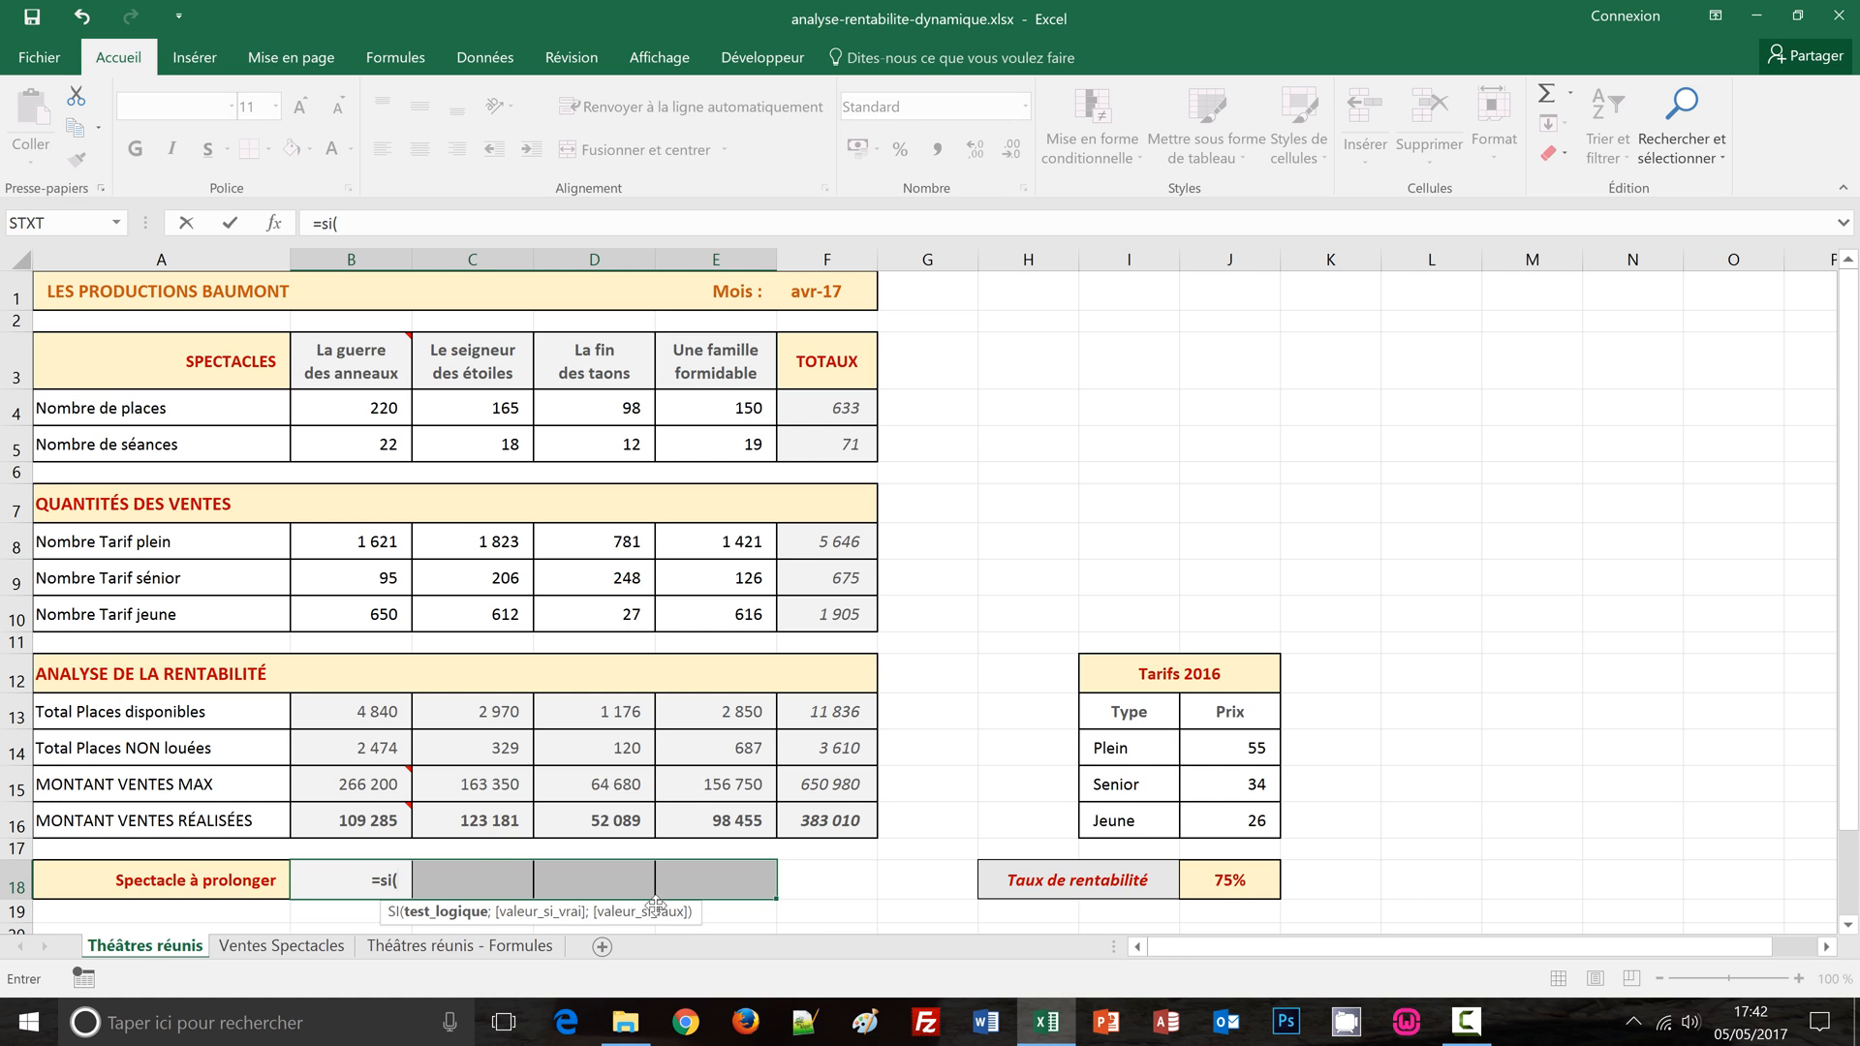
{"action": "left_click", "coordinate": [356, 816]}
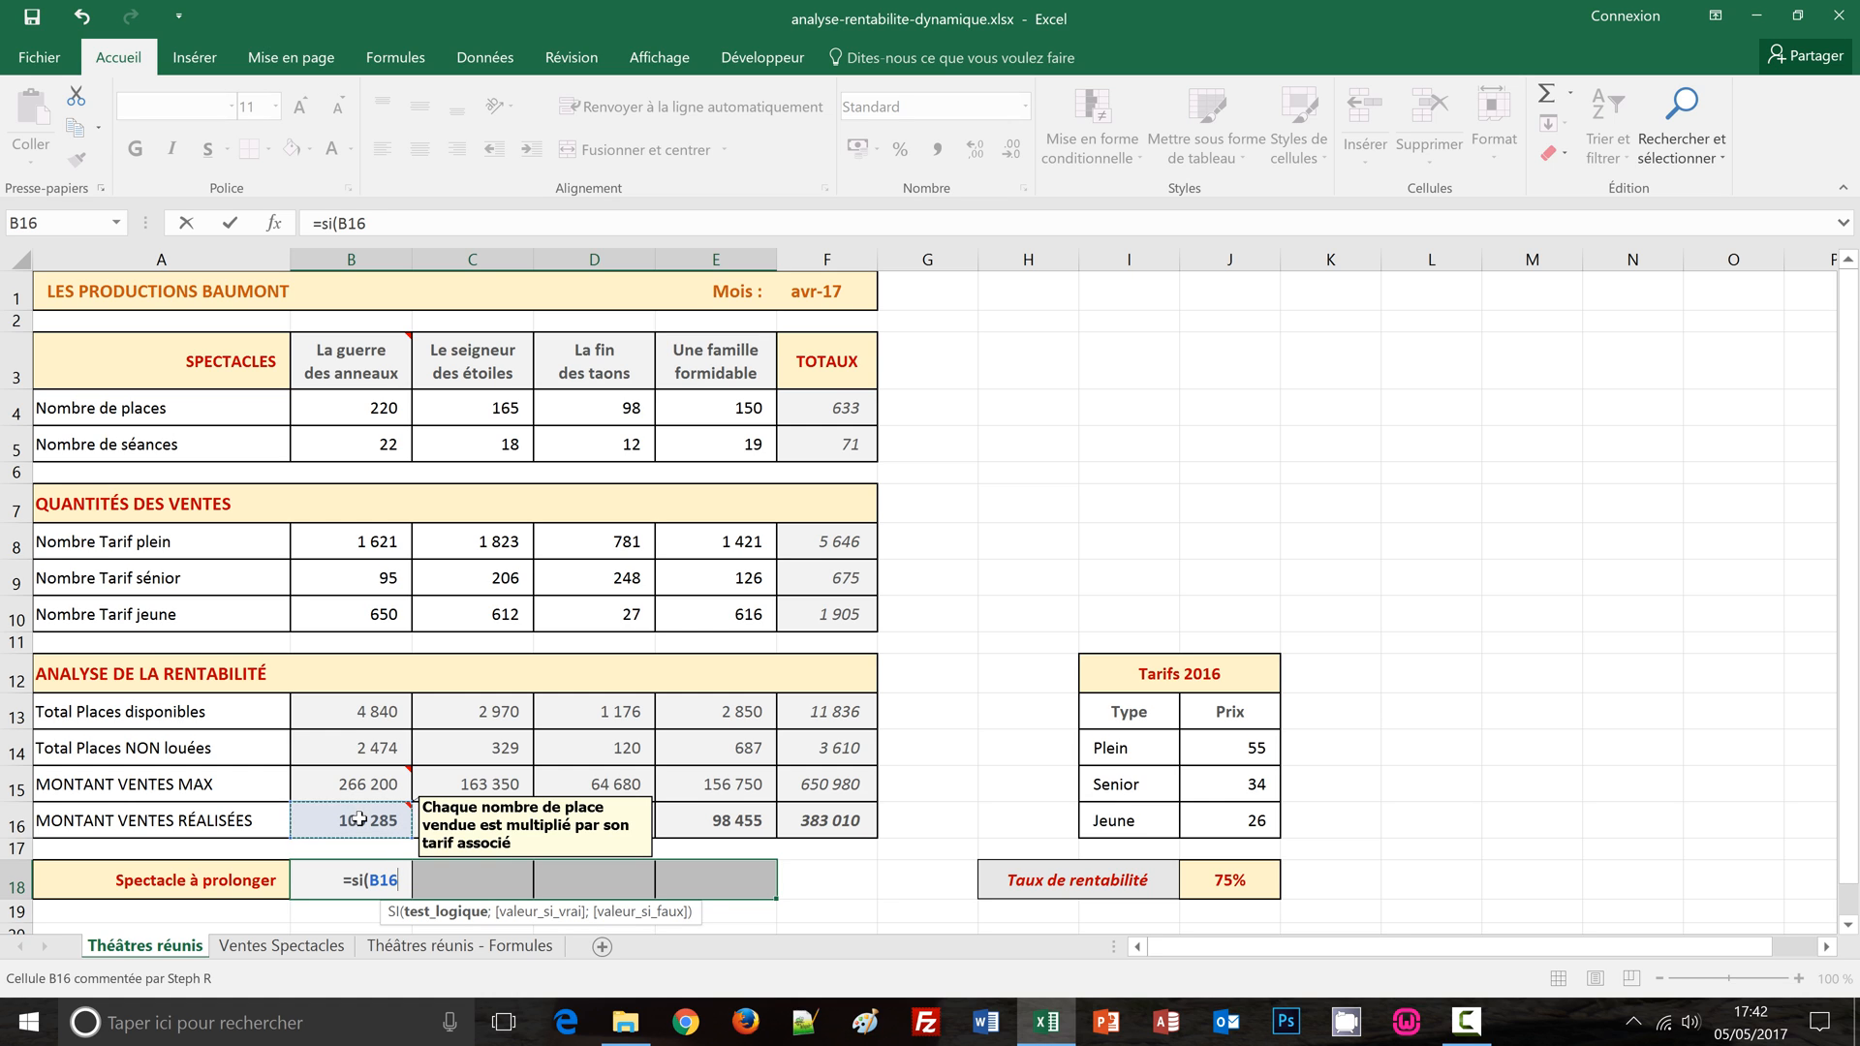
{"action": "type", "text": "/"}
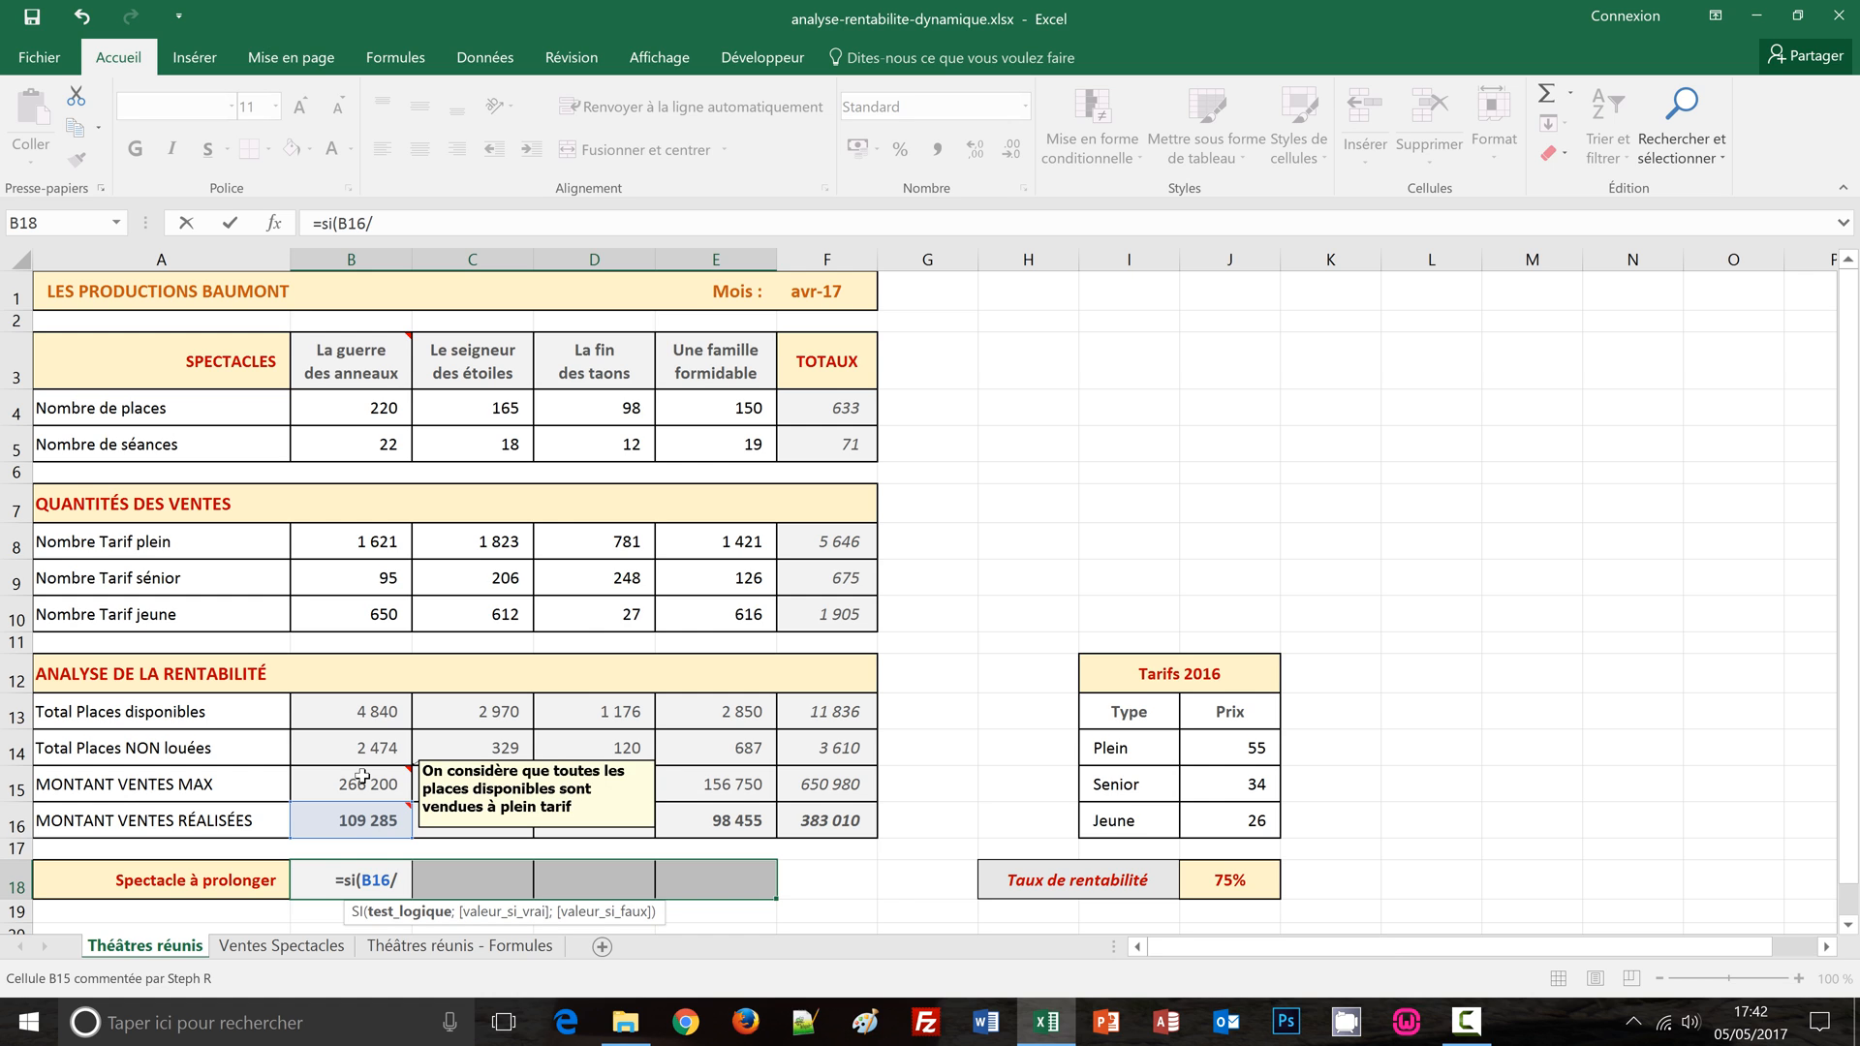
{"action": "left_click", "coordinate": [361, 777]}
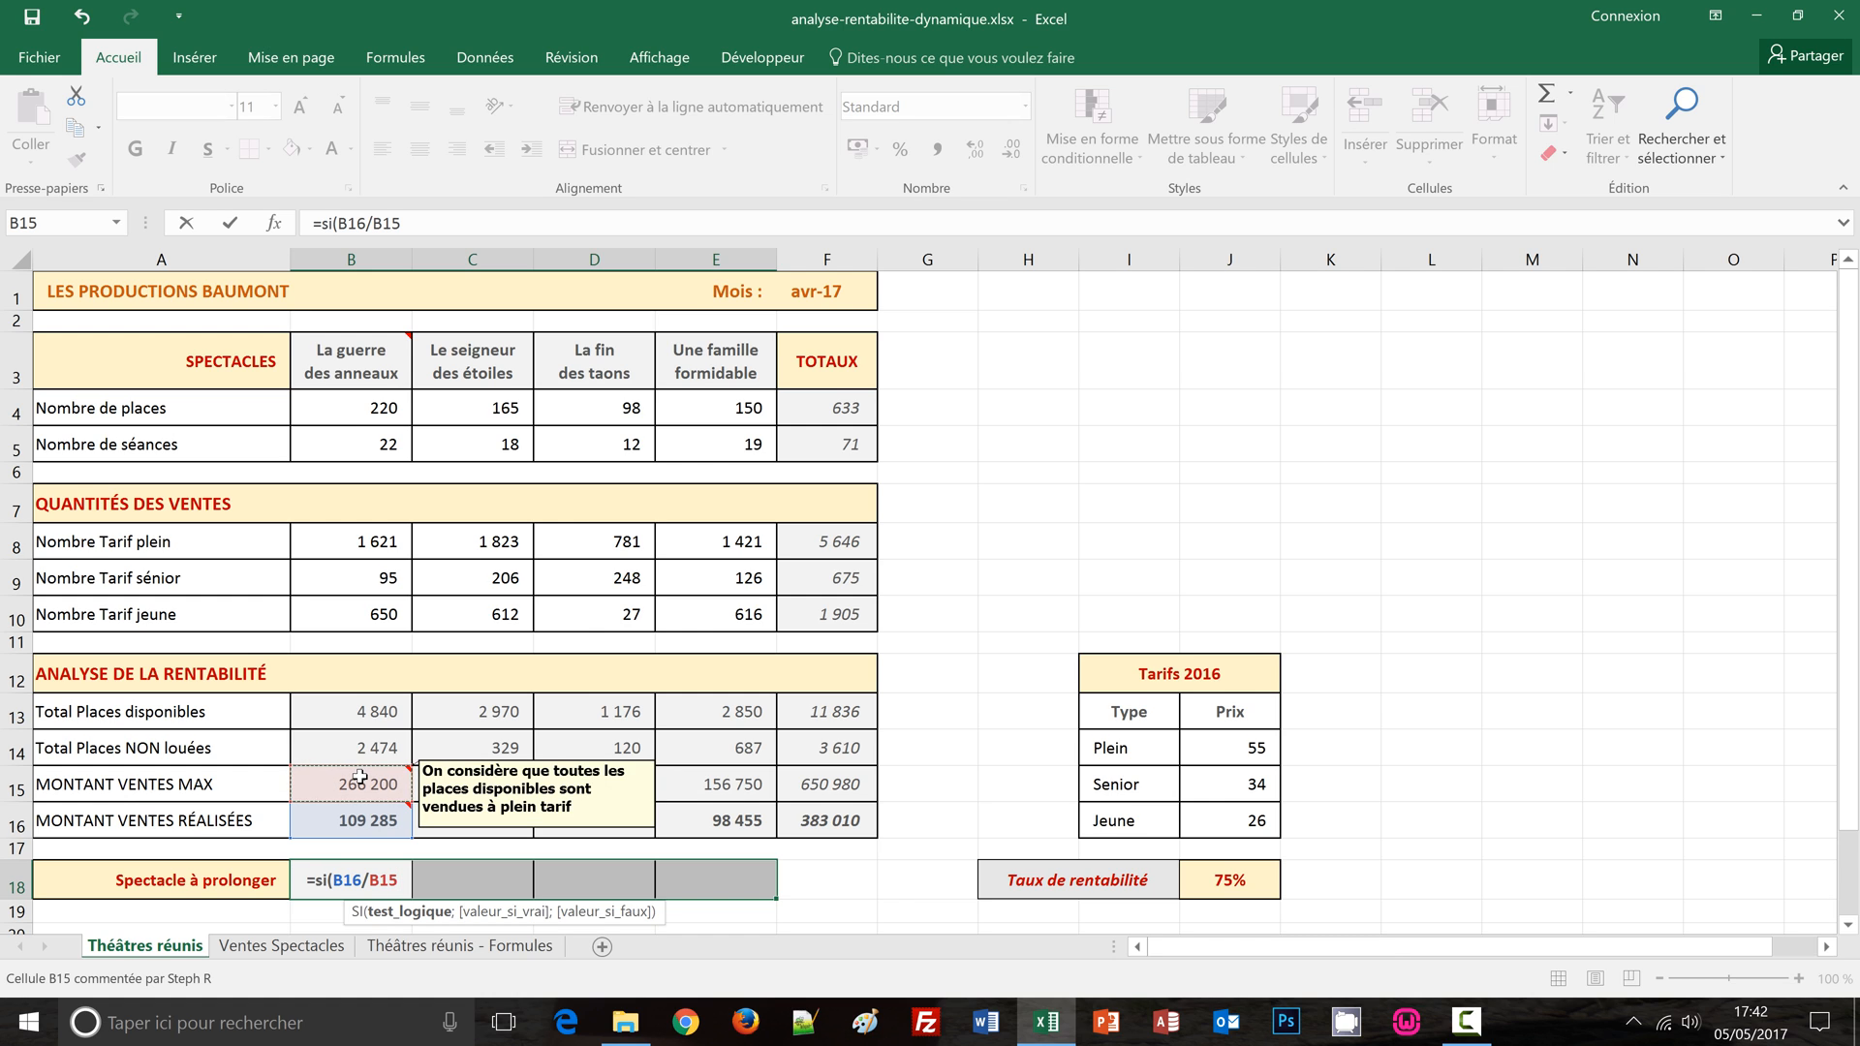
{"action": "type", "text": ">"}
{"action": "left_click", "coordinate": [1236, 881]}
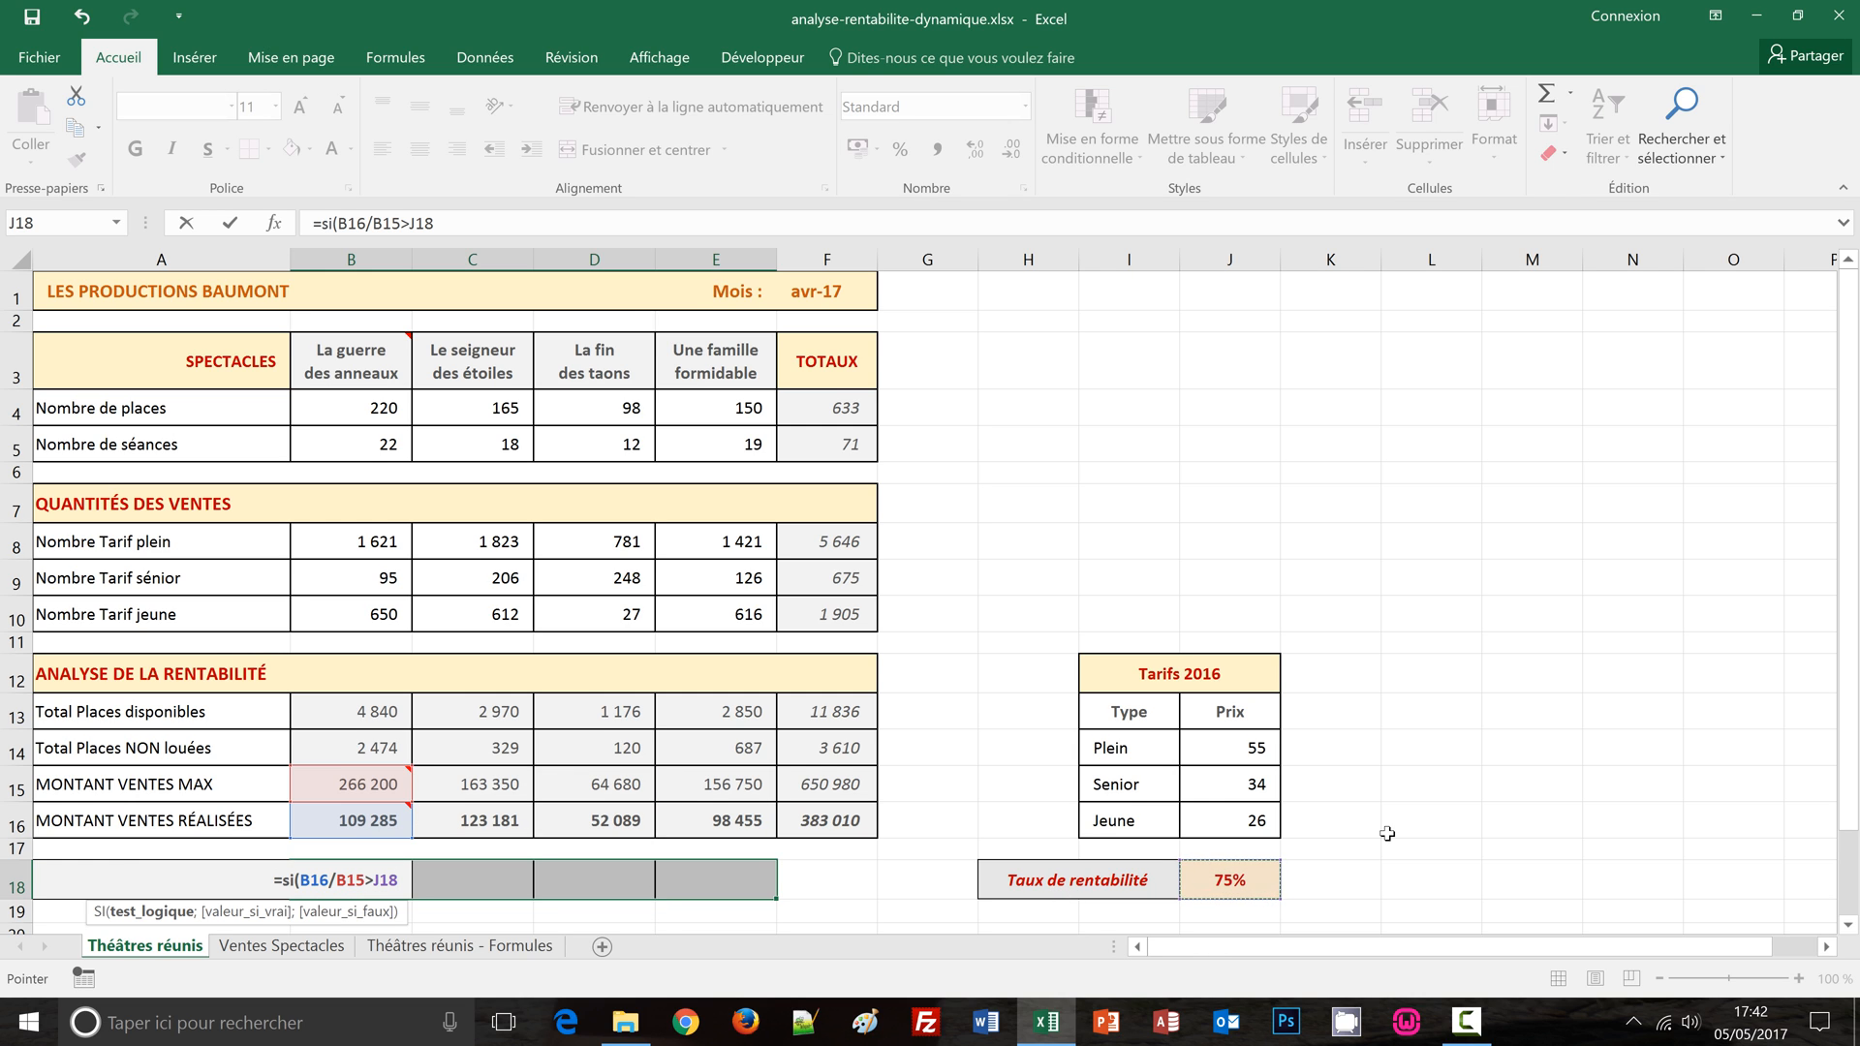
{"action": "key", "text": "F4"}
Step: Complete the SI formula with "OUI" if true and "NON" if false, and fill it across B18:E18
{"action": "type", "text": ";"}
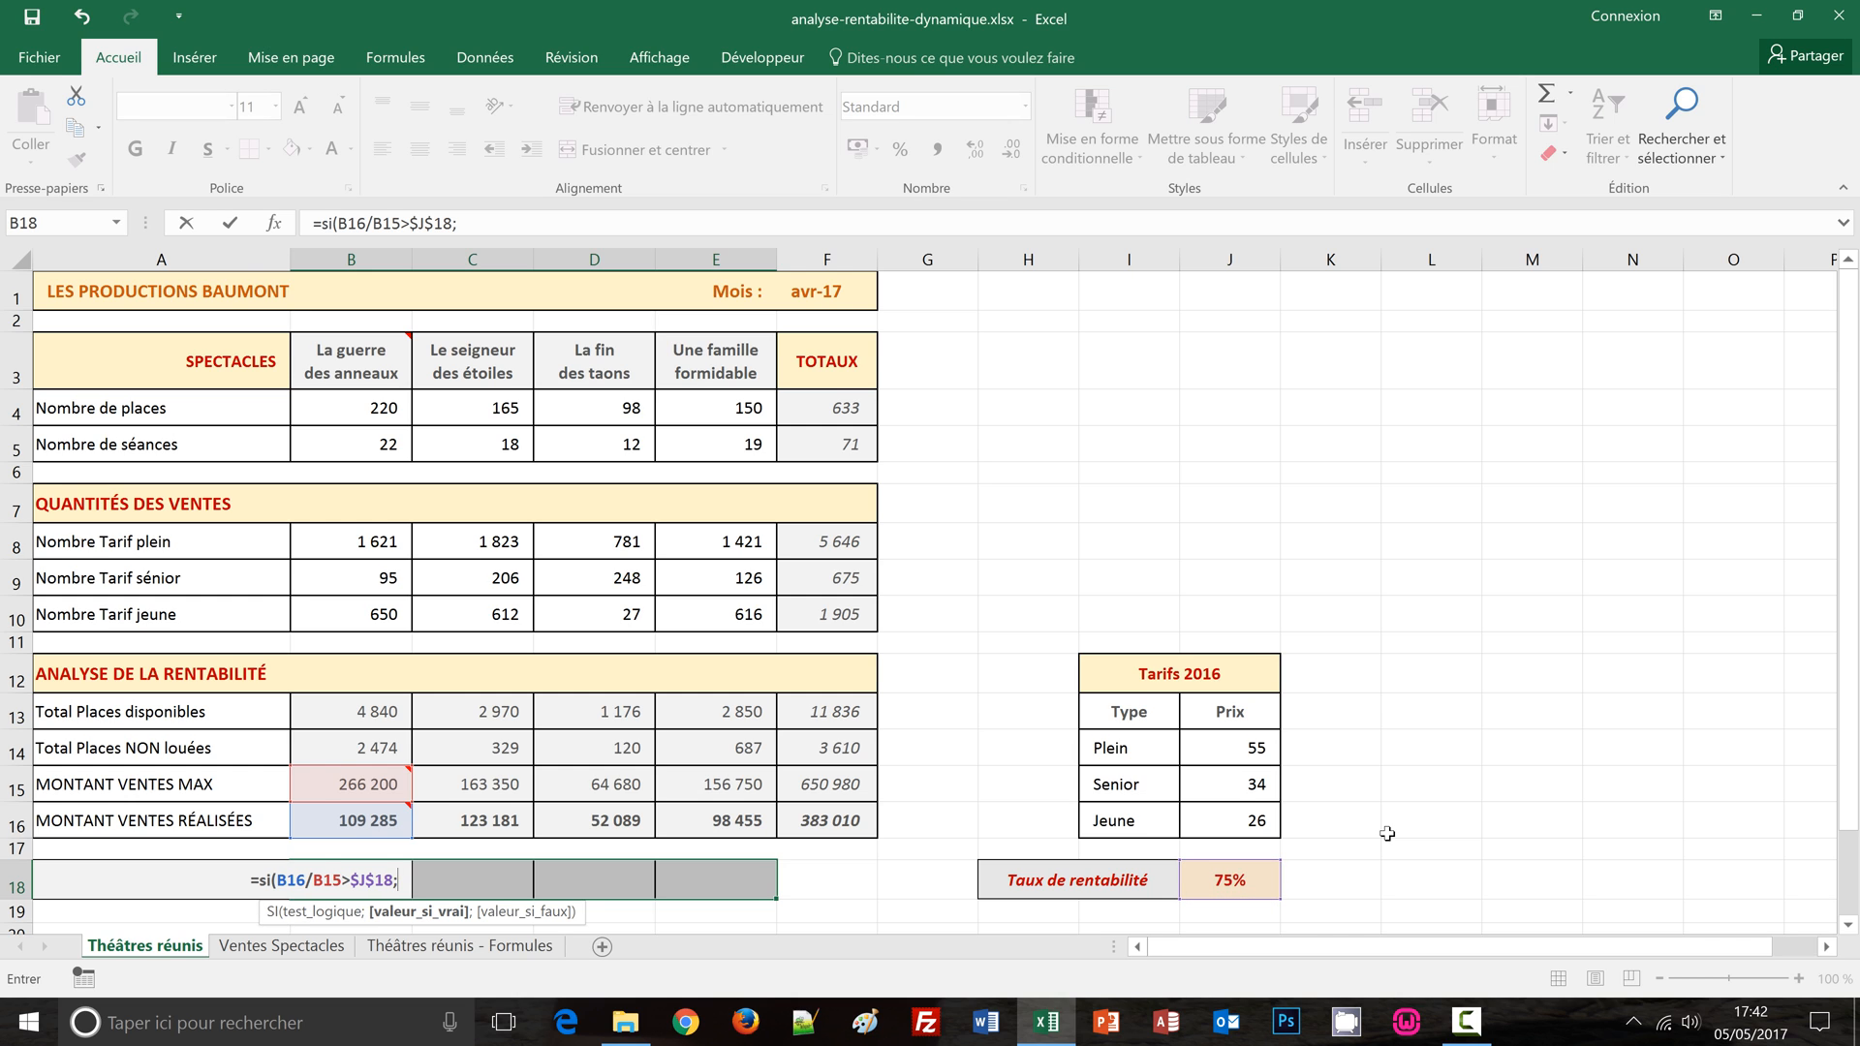
{"action": "type", "text": "\"O"}
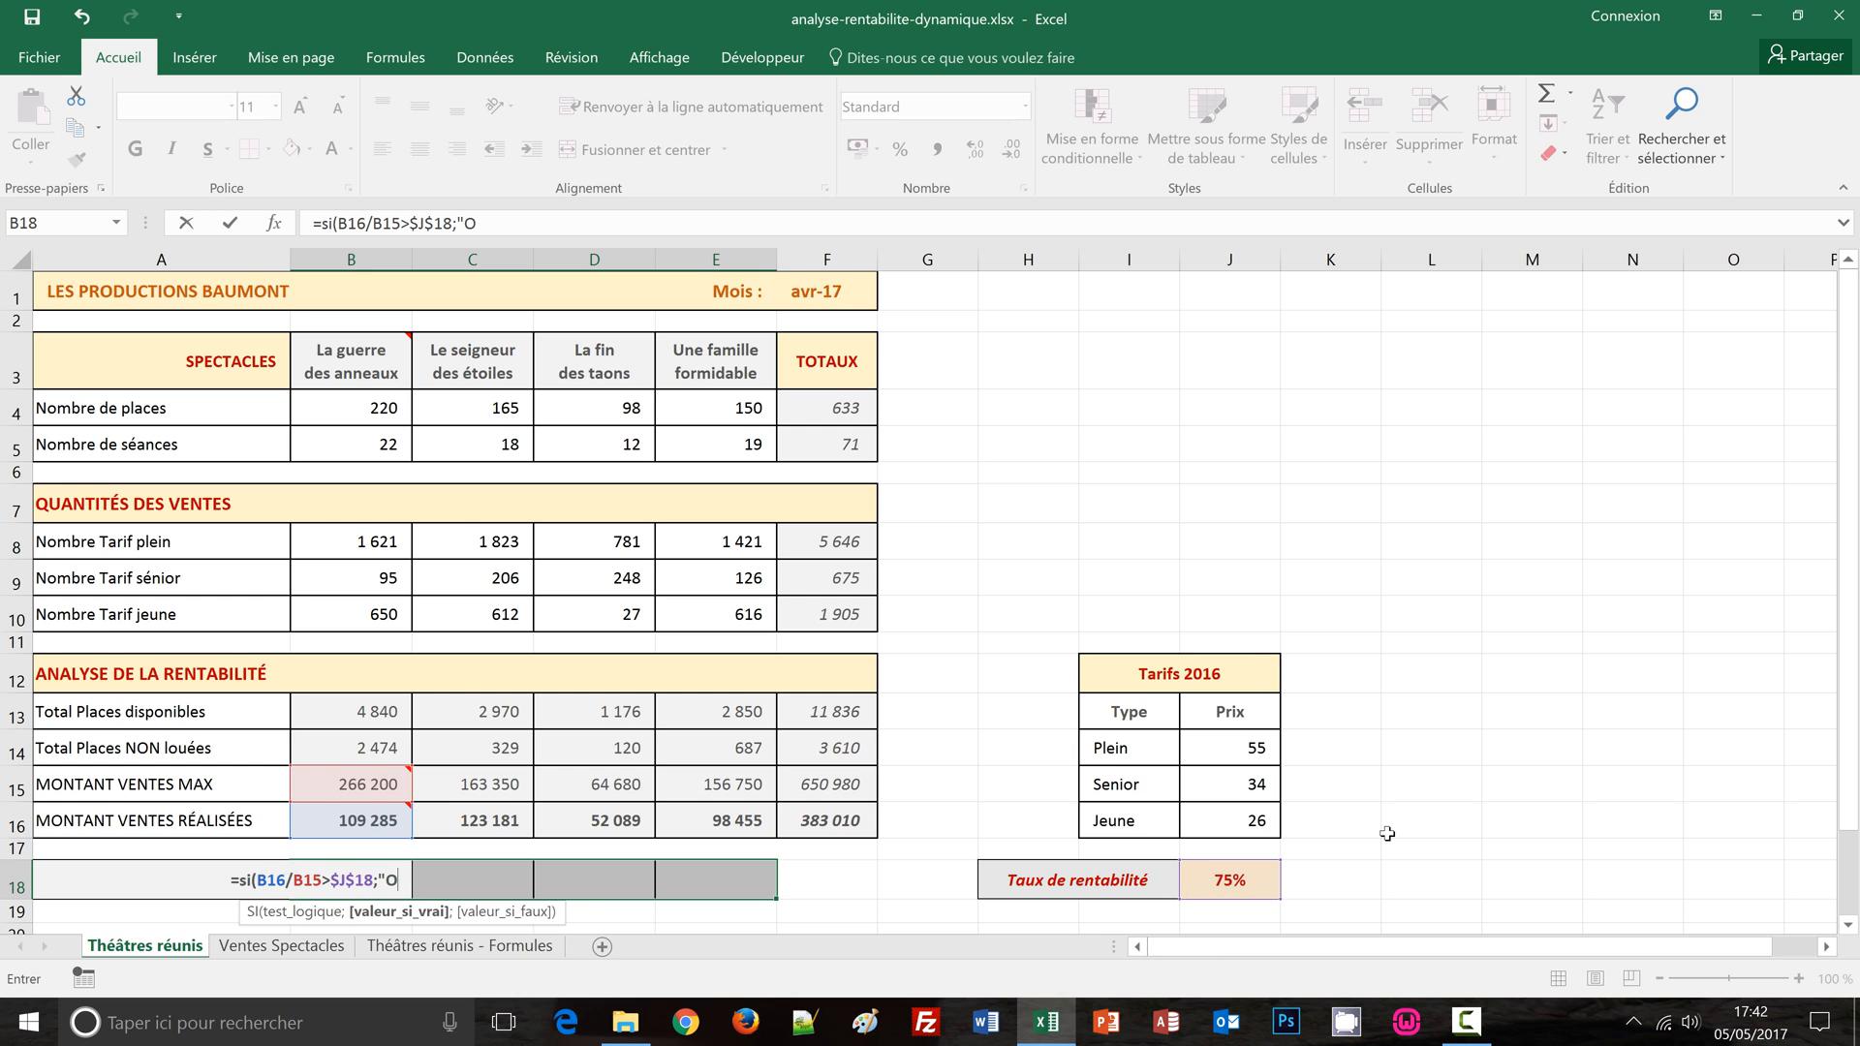
{"action": "type", "text": "UI\""}
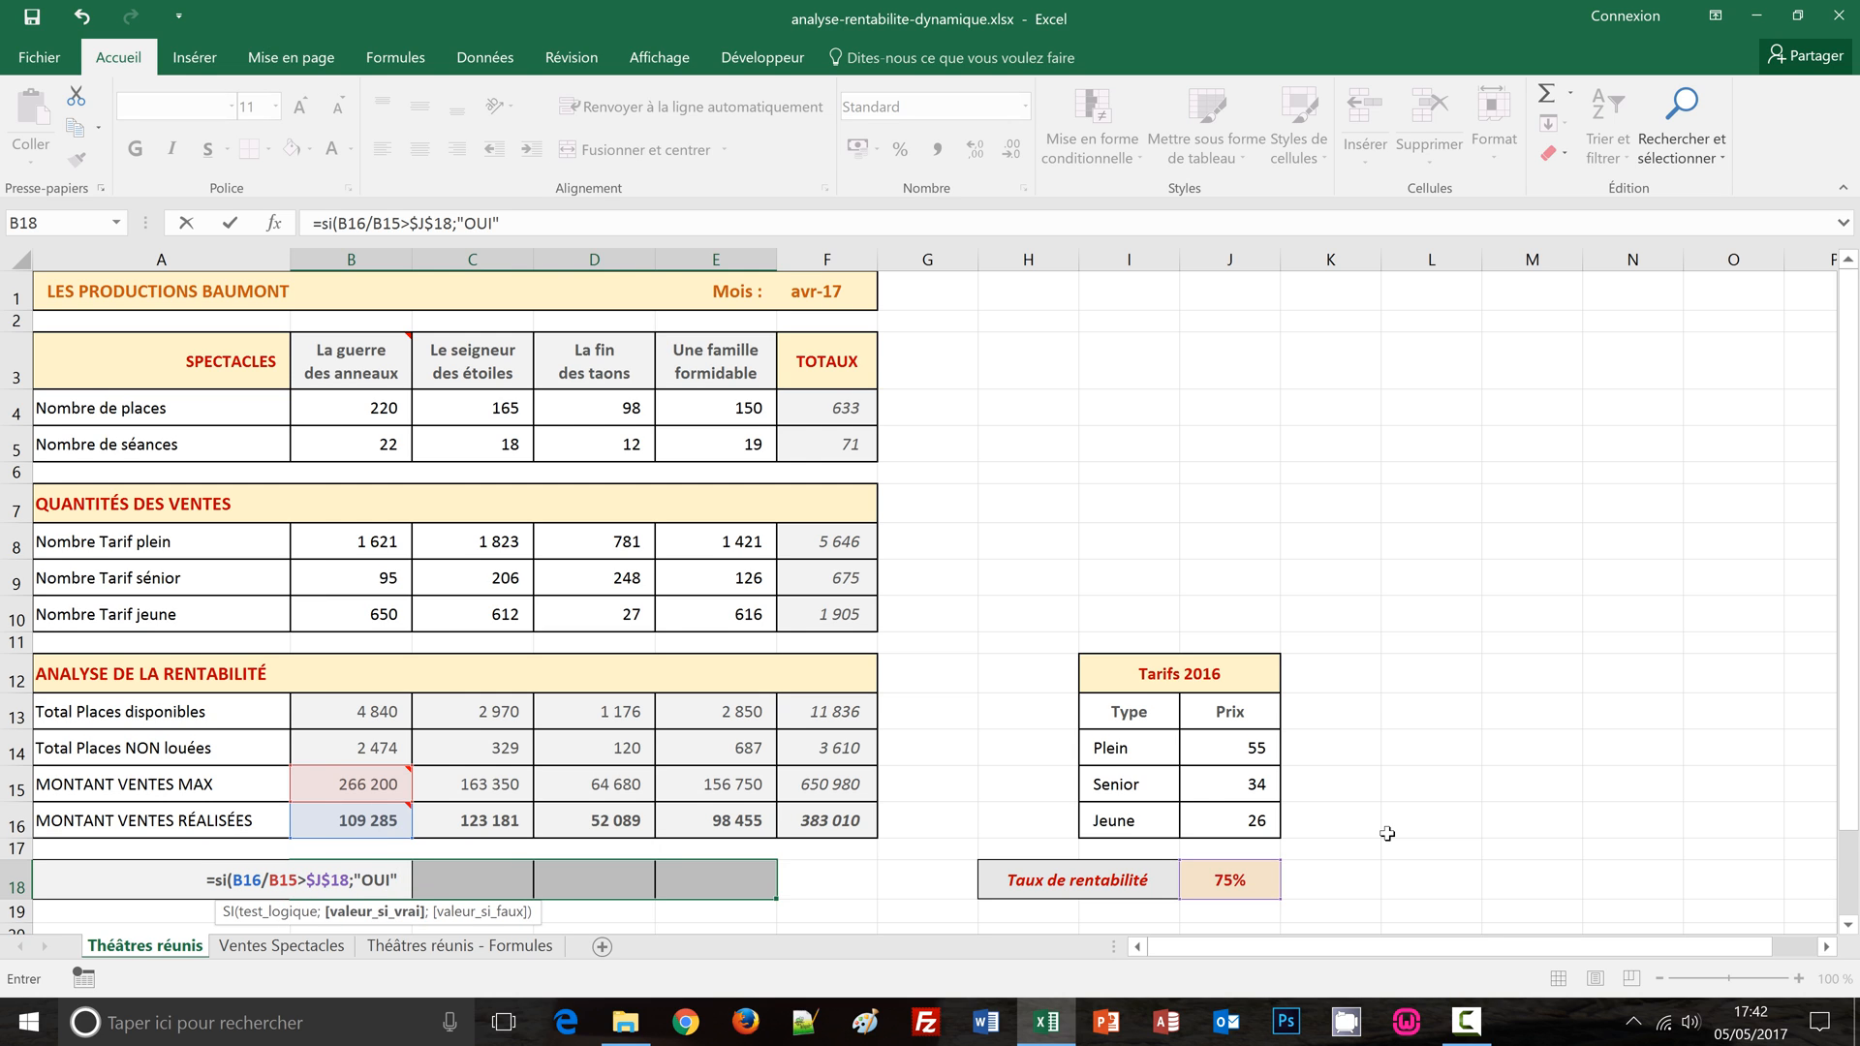
{"action": "type", "text": ";"}
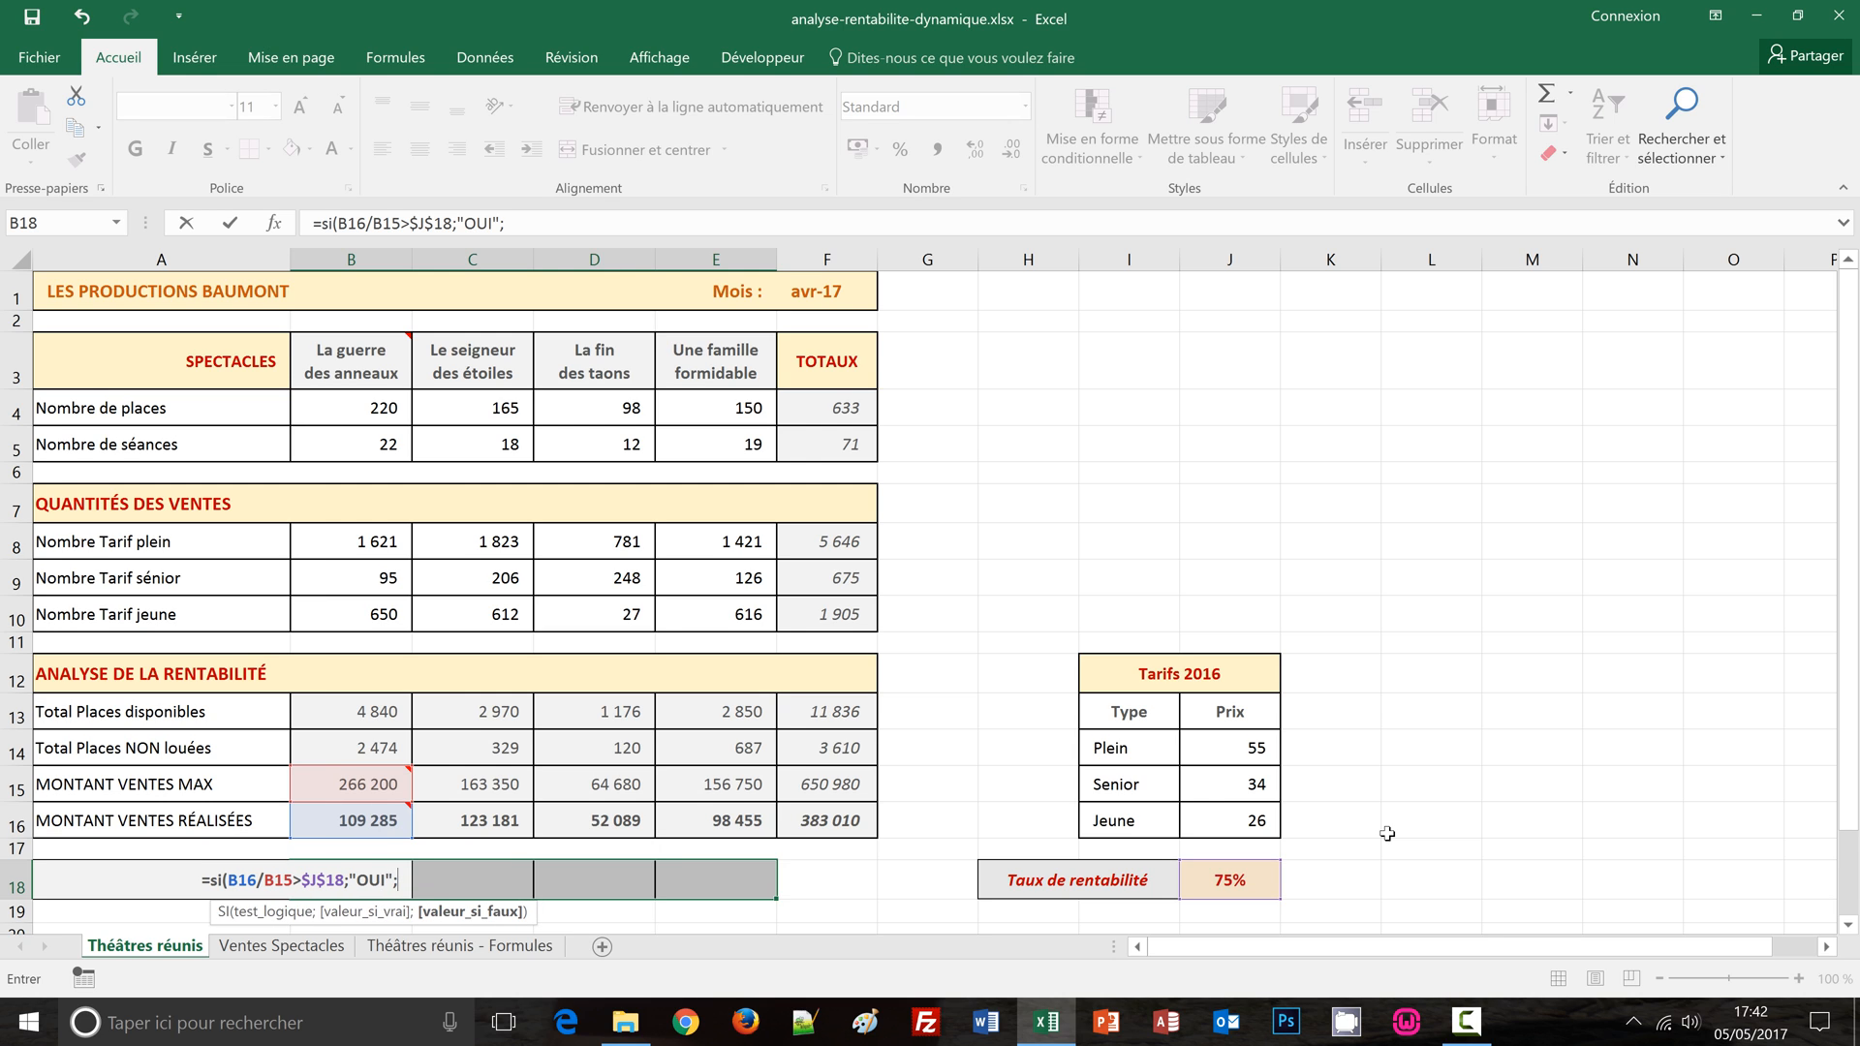
{"action": "type", "text": "\""}
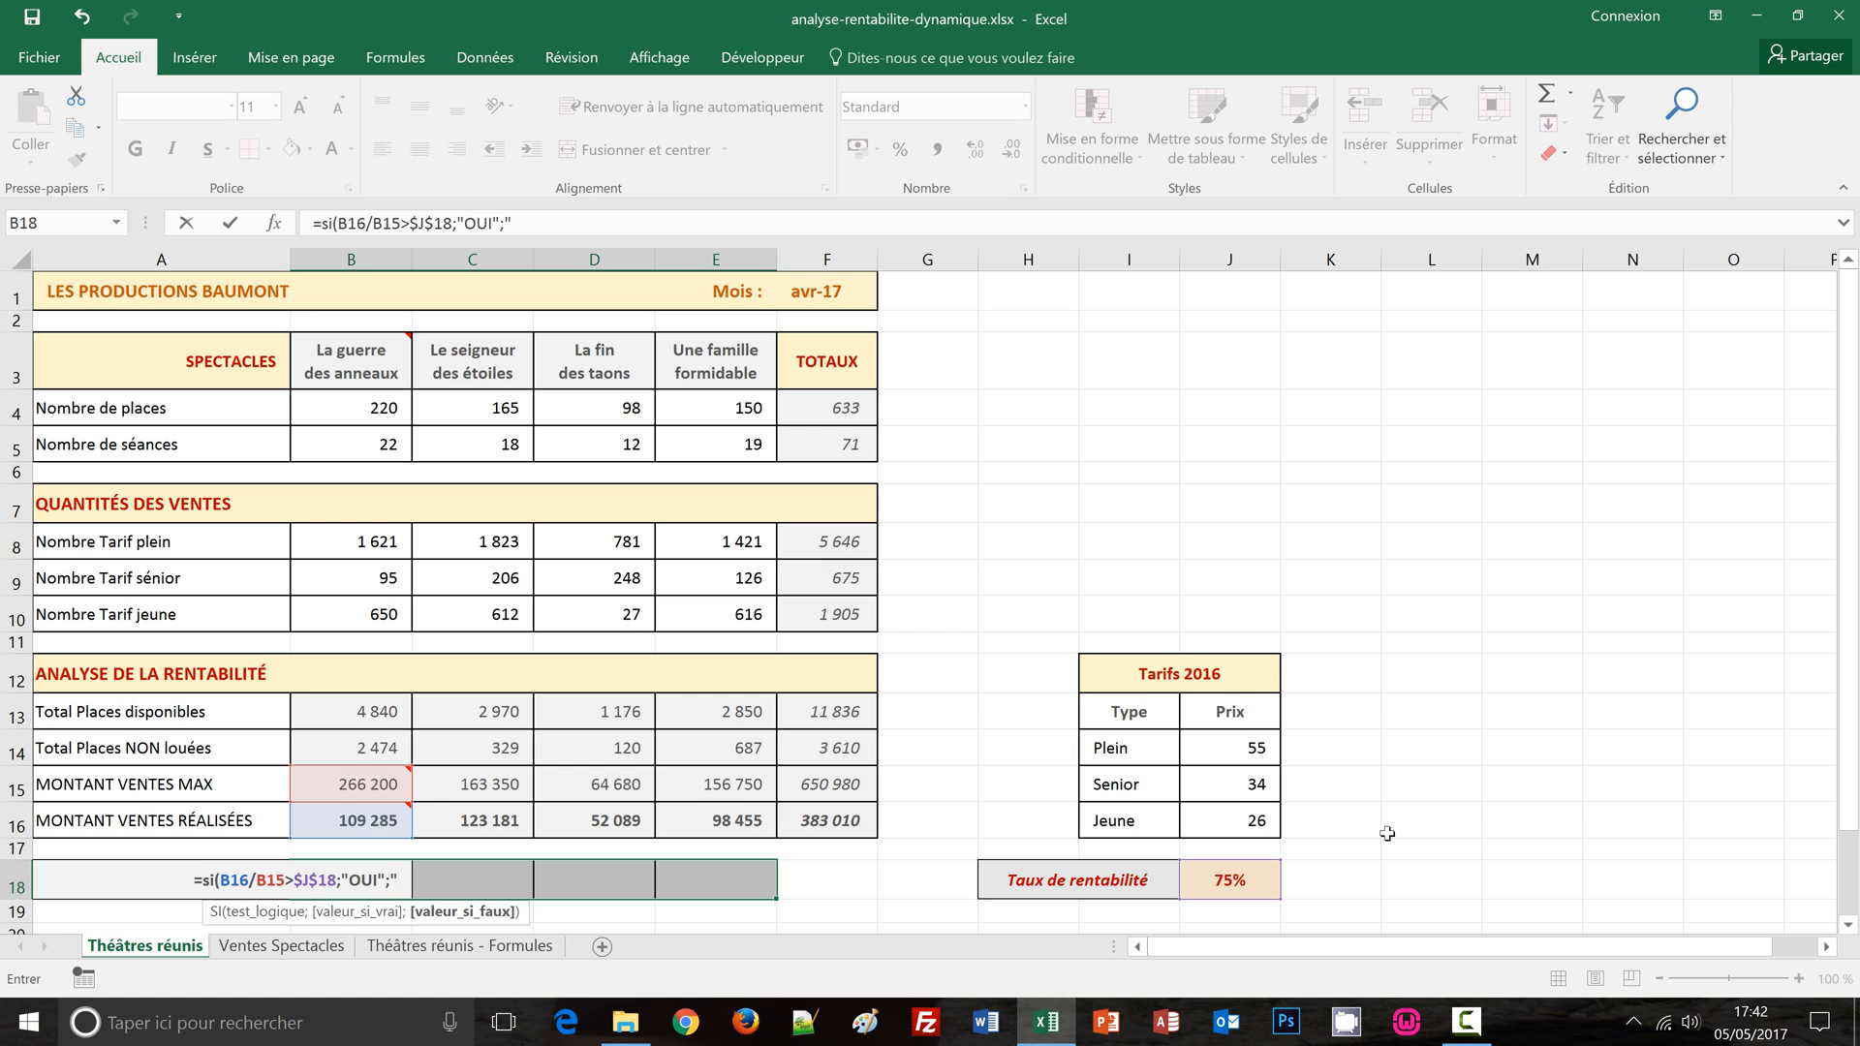
{"action": "type", "text": "NON"}
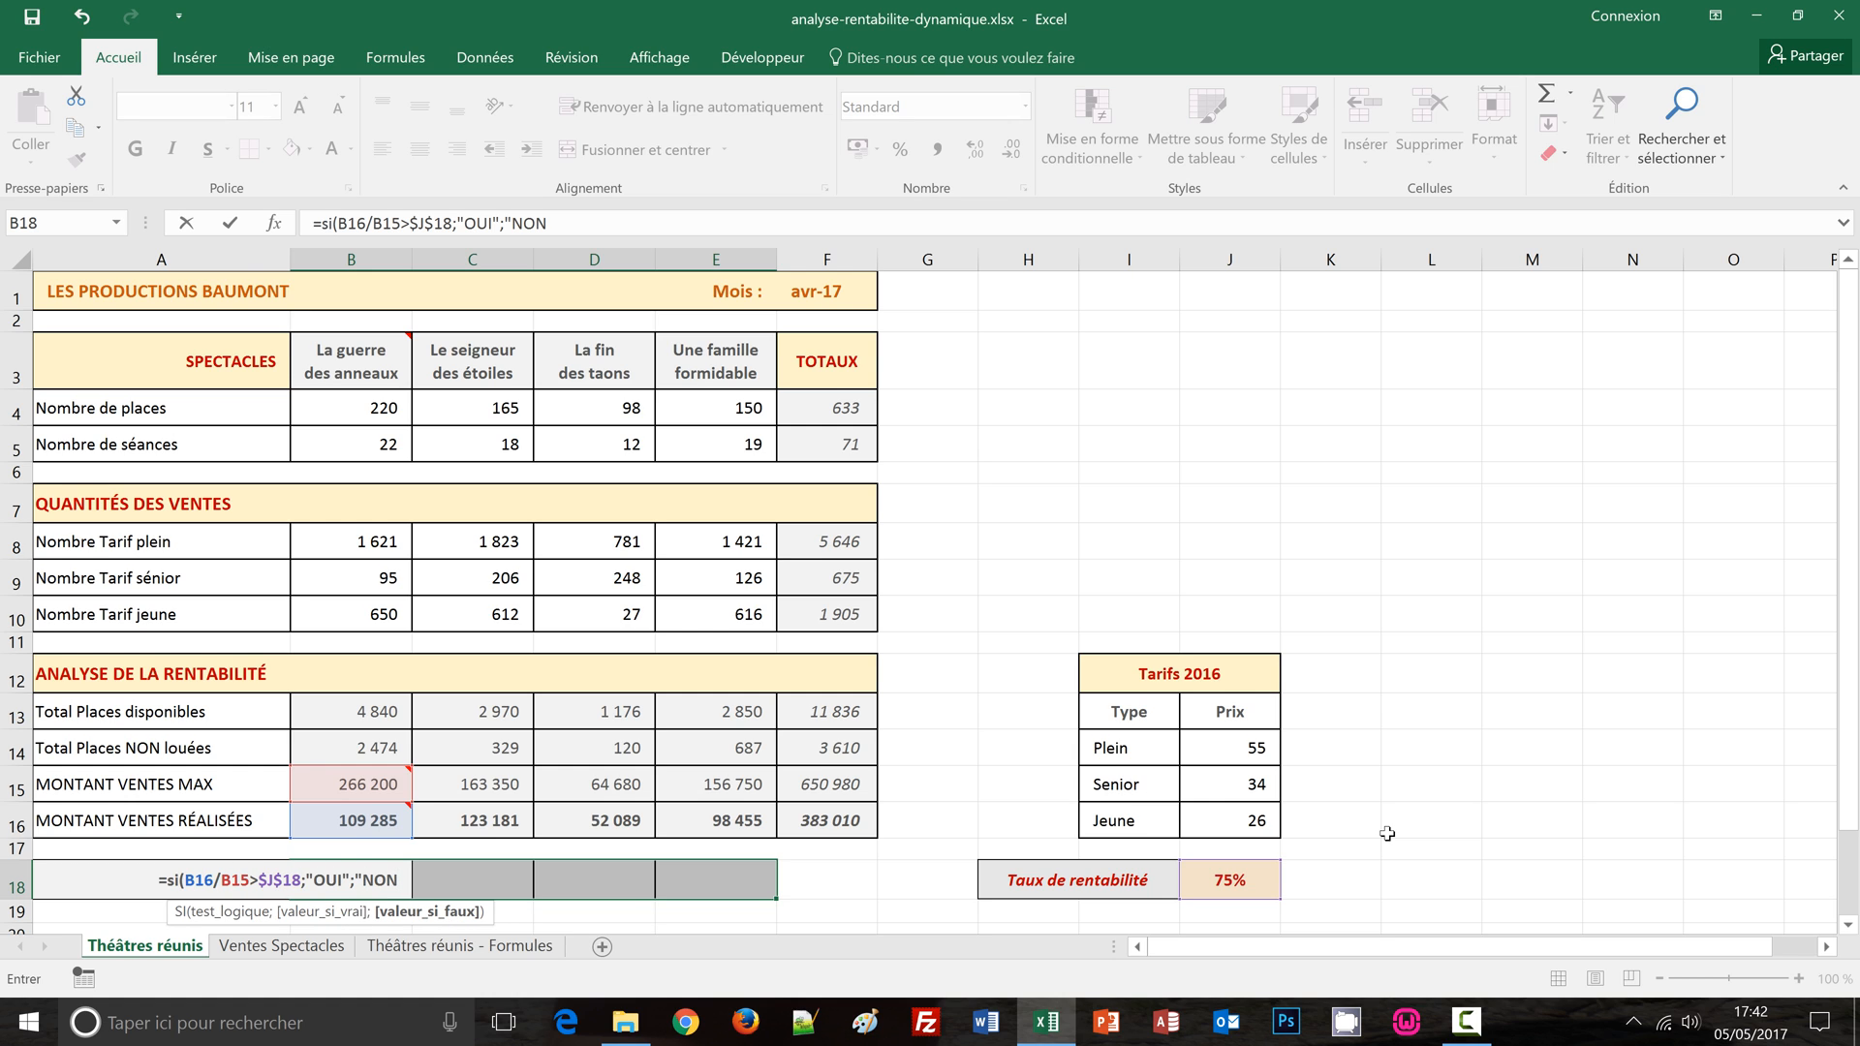
{"action": "type", "text": "\")"}
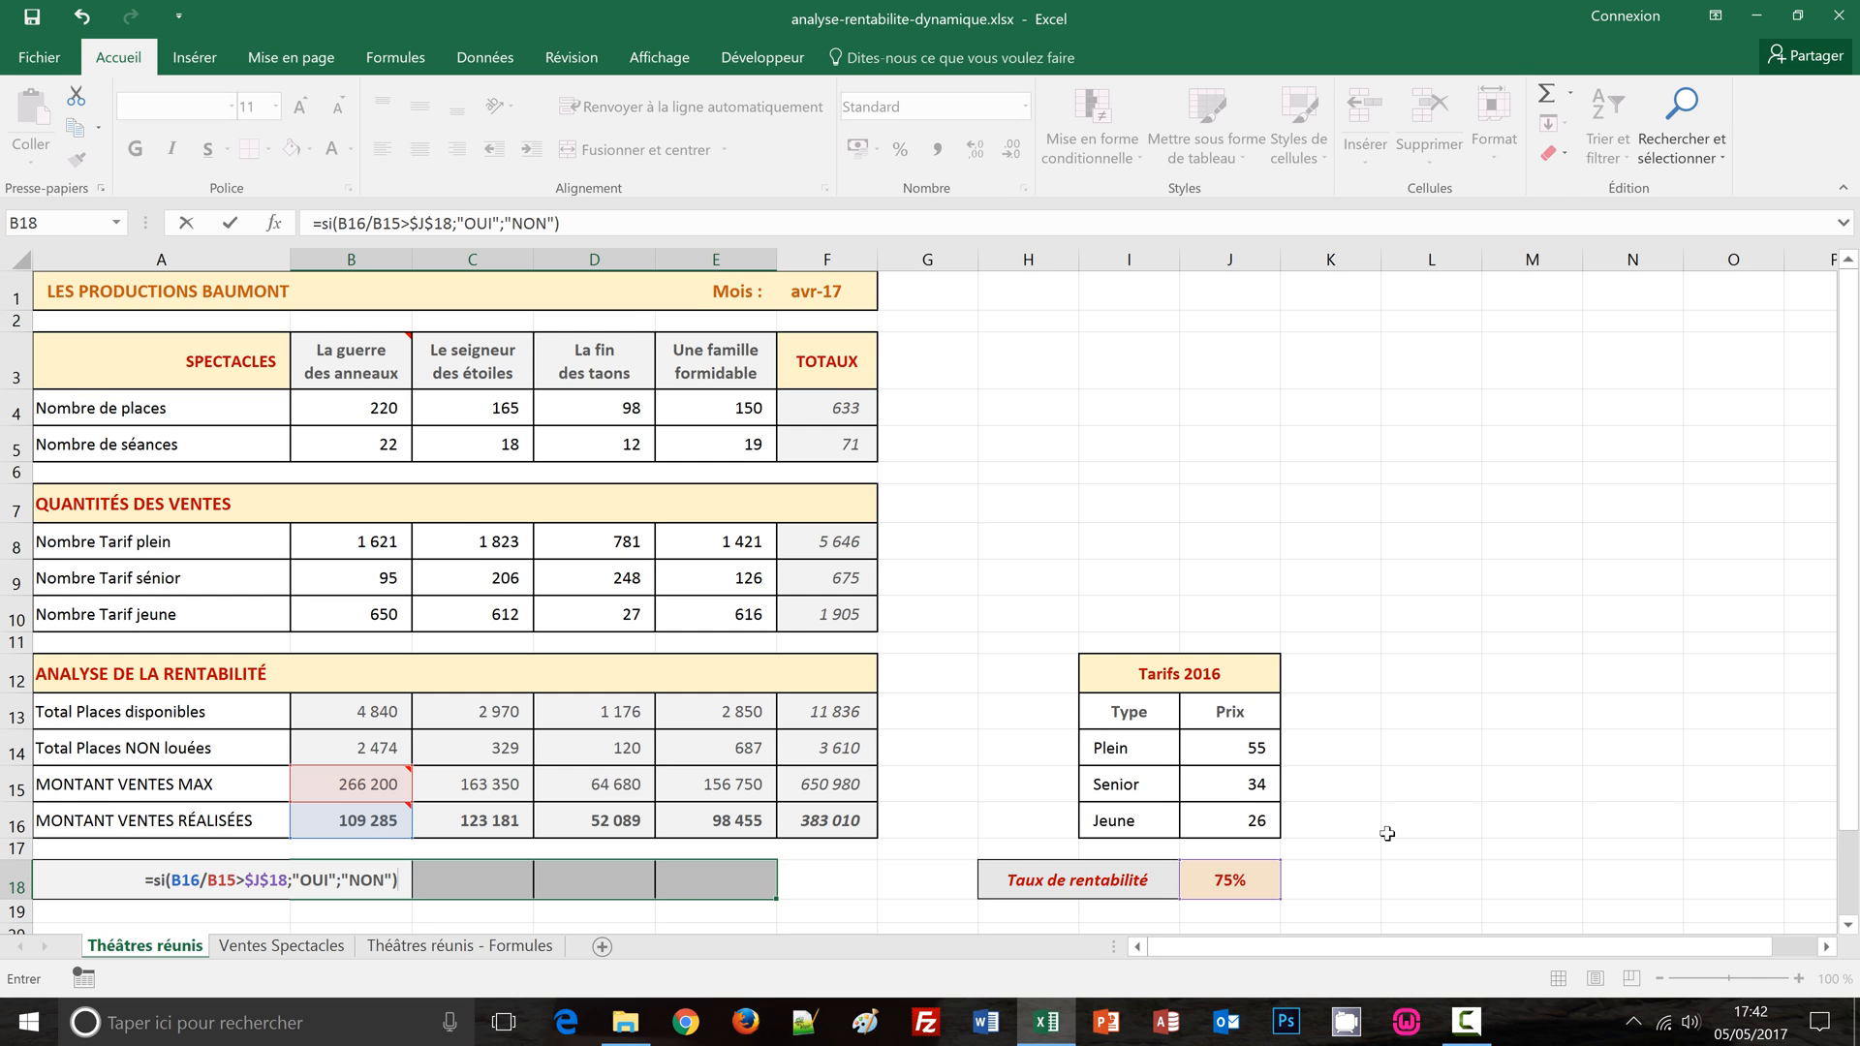
{"action": "key", "text": "ctrl+Return"}
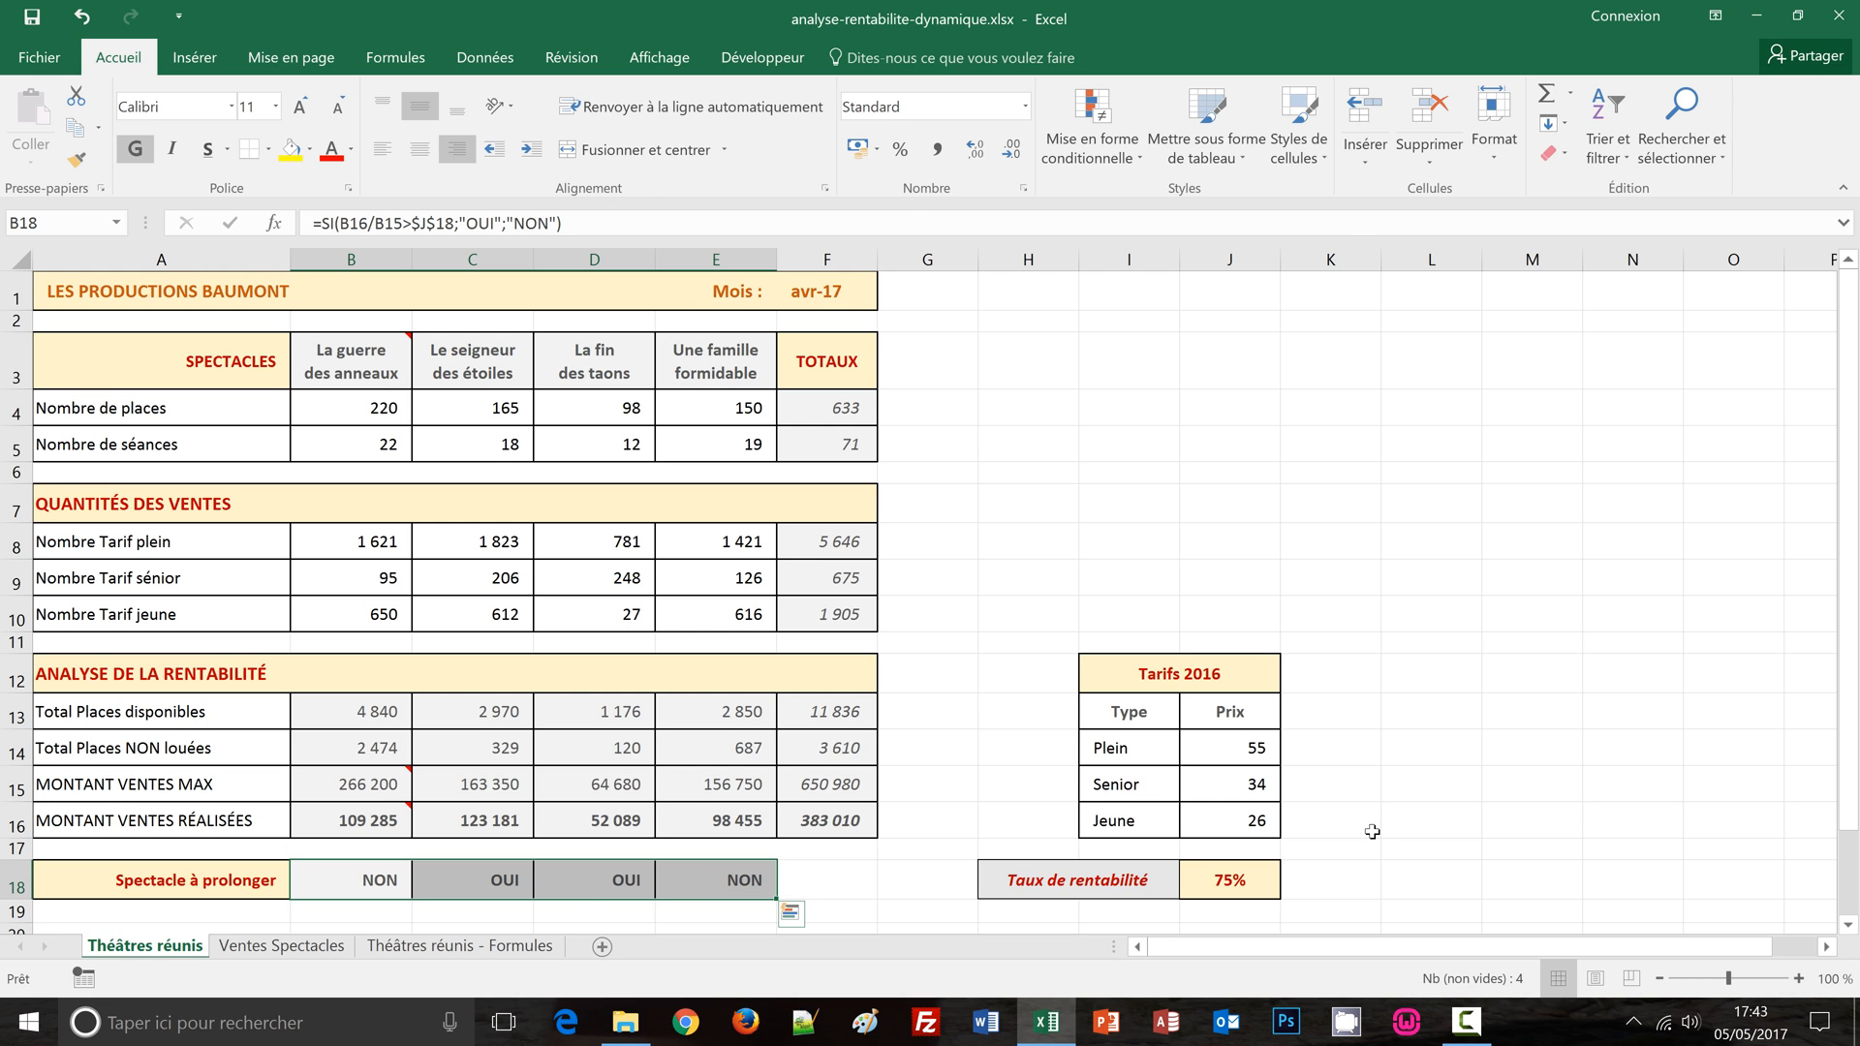
{"action": "left_click", "coordinate": [901, 881]}
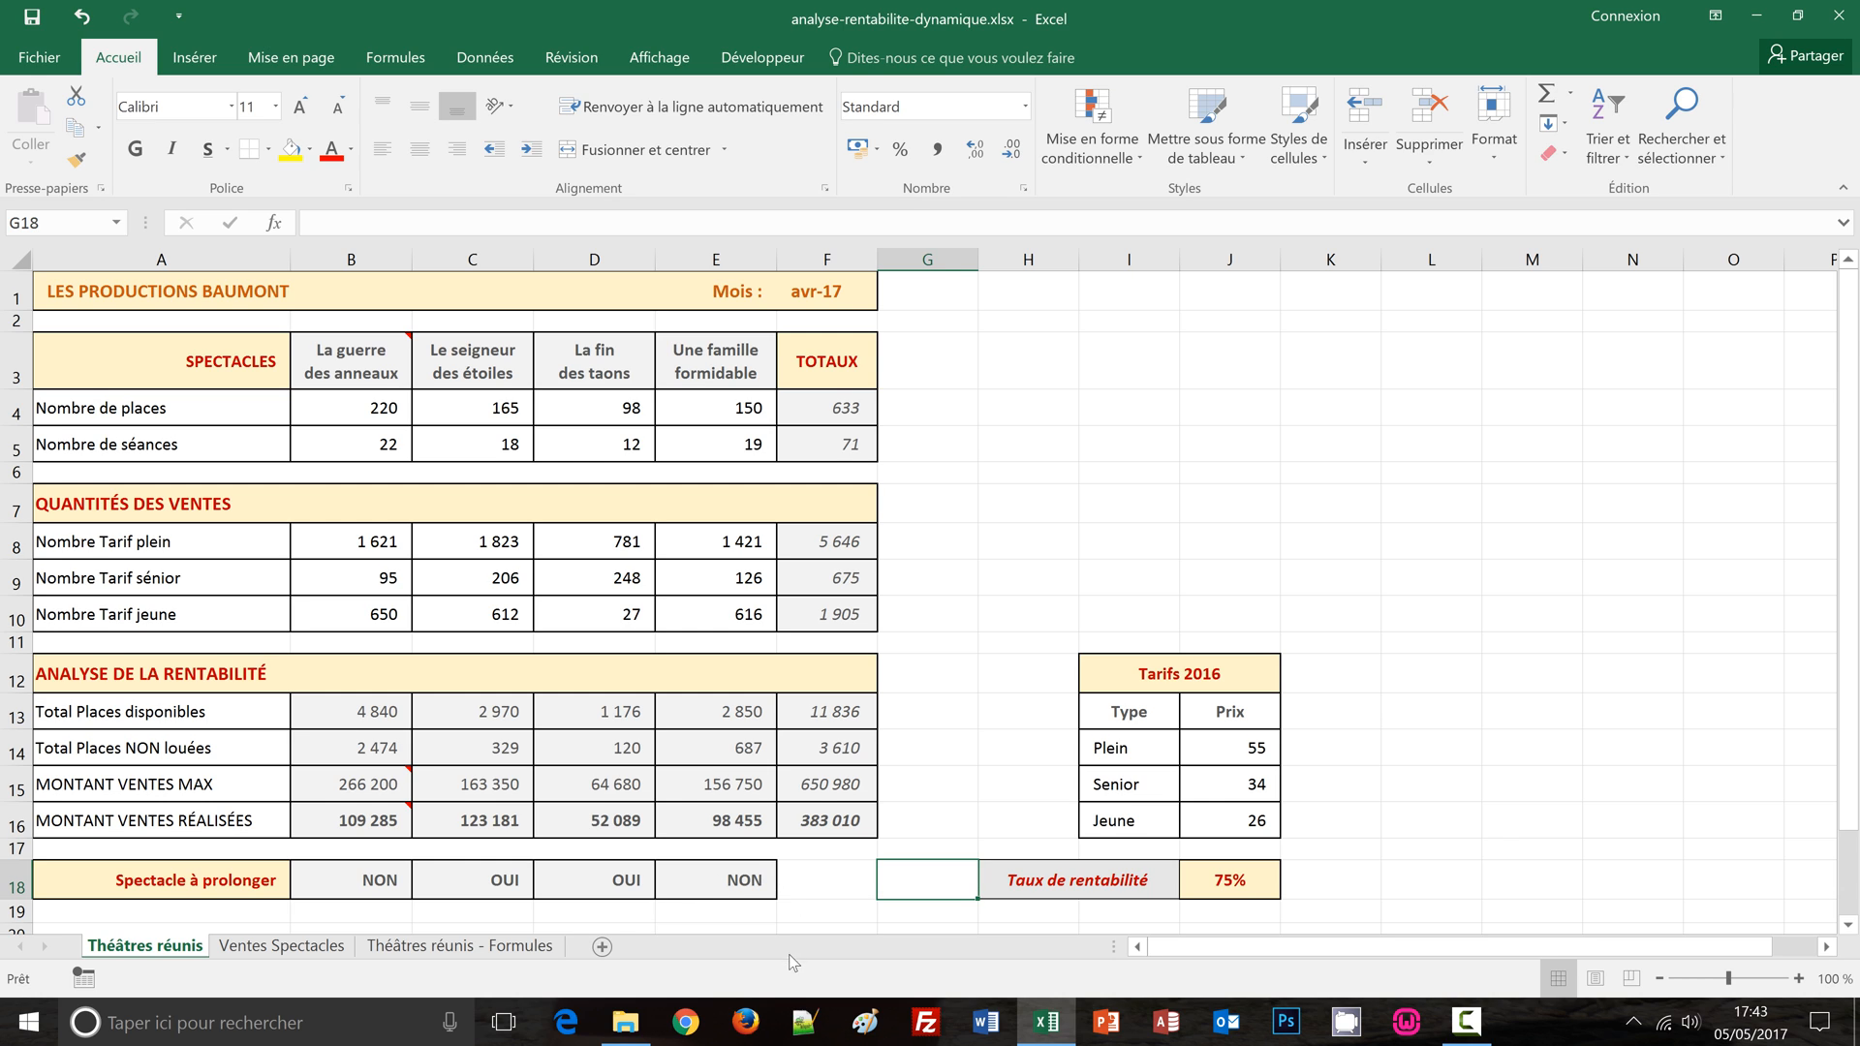
Step: Test the show extension results with a Taux de rentabilité of 65% and 50% in J18, and set it back to 75%
{"action": "left_click", "coordinate": [1237, 882]}
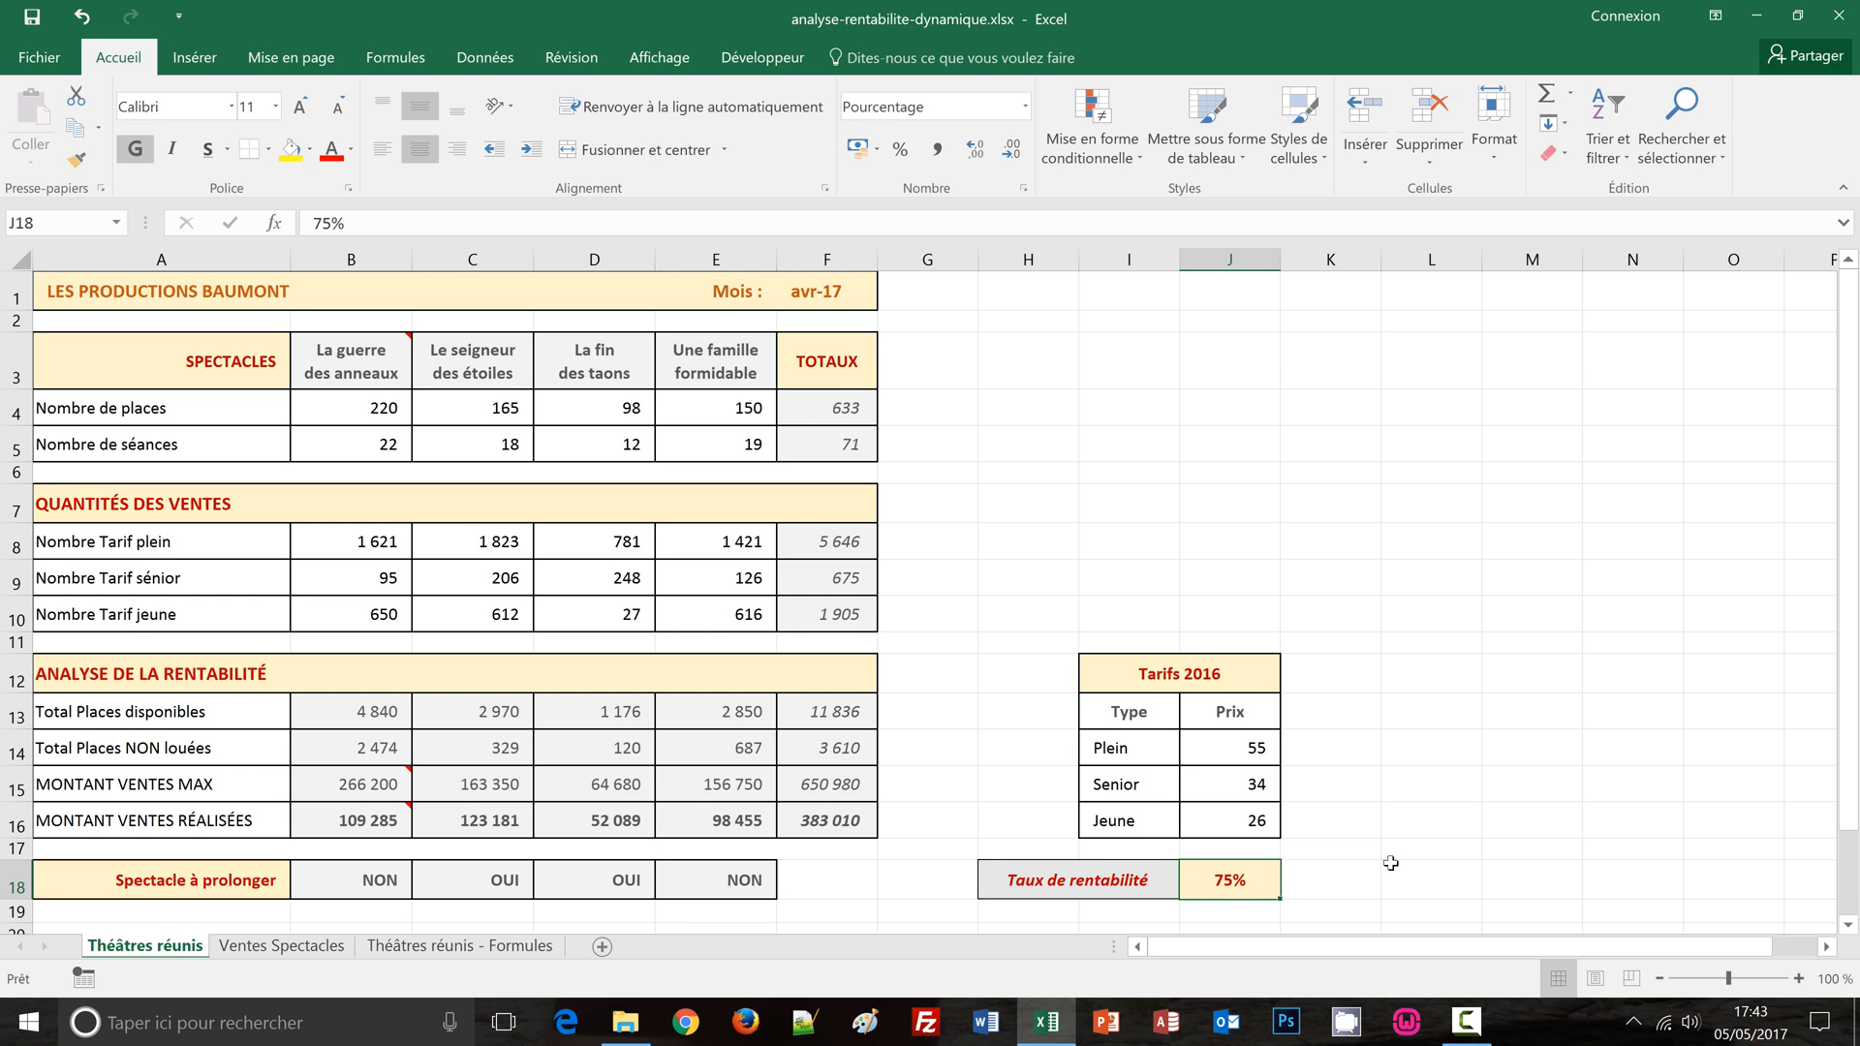
{"action": "type", "text": "65"}
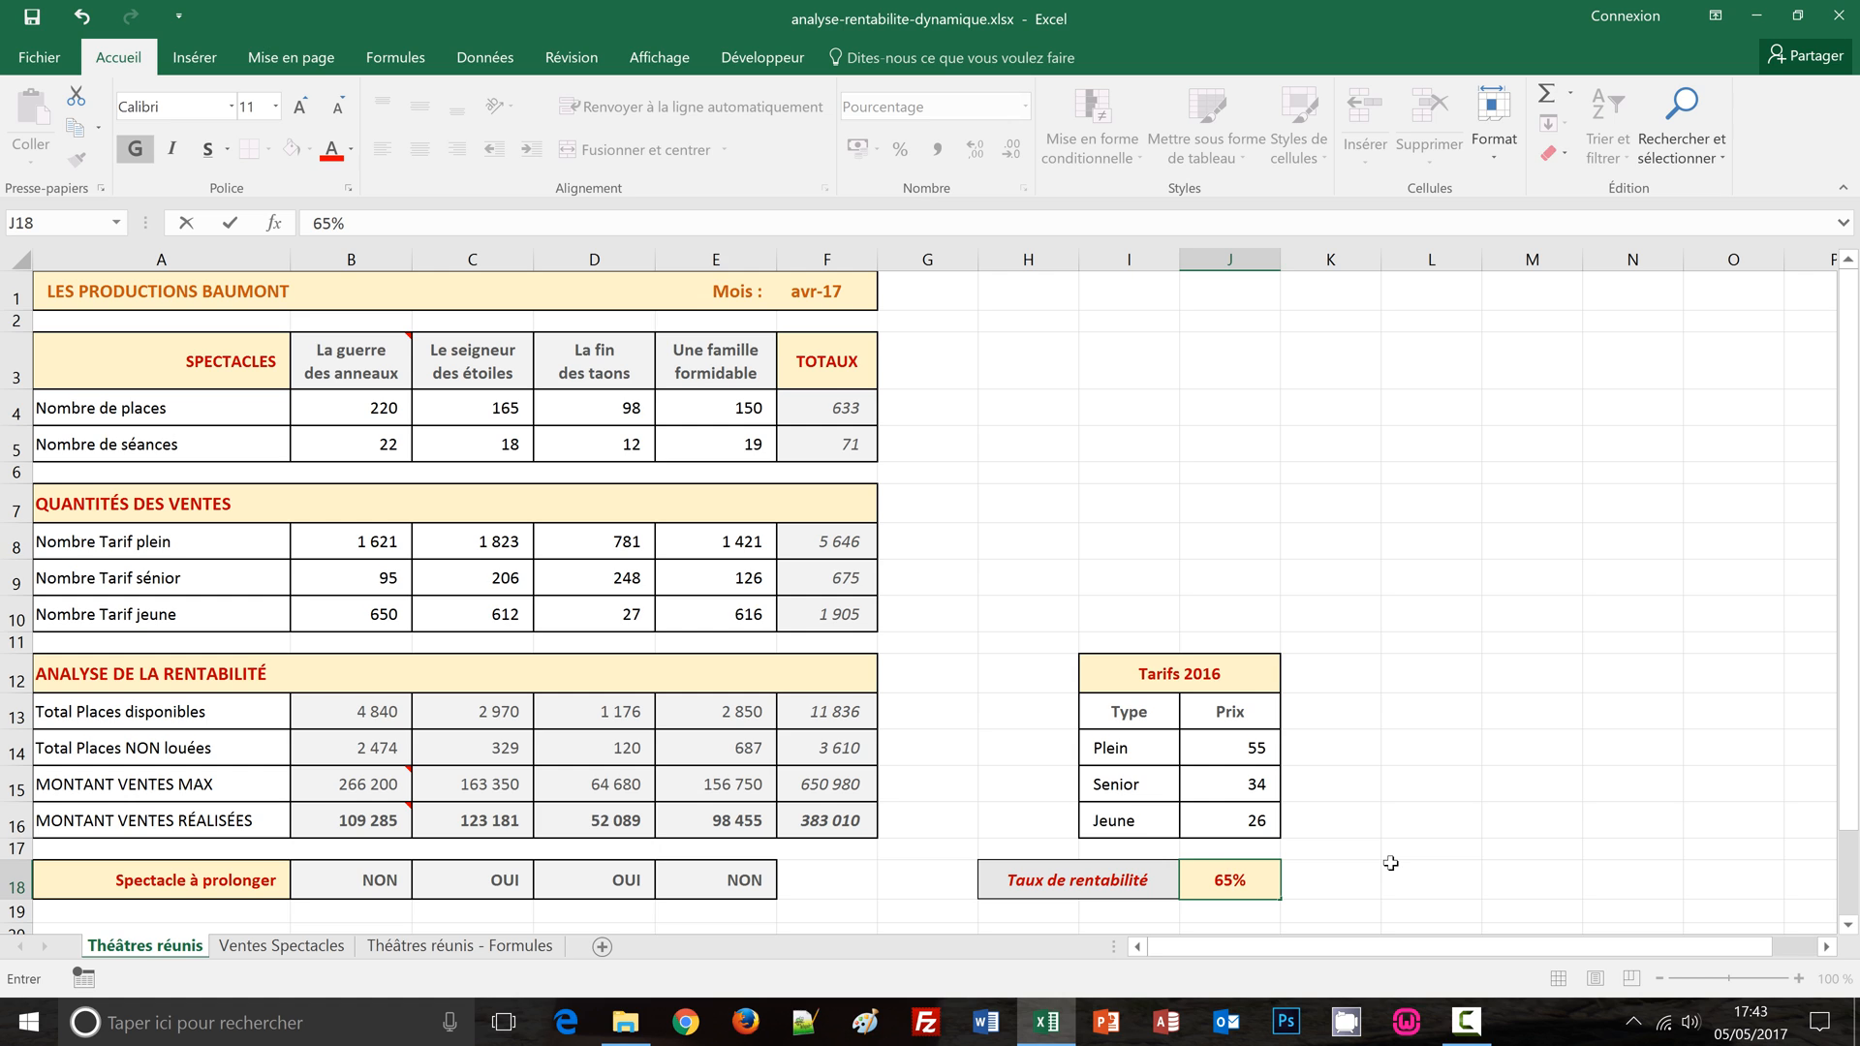
{"action": "key", "text": "ctrl+Return"}
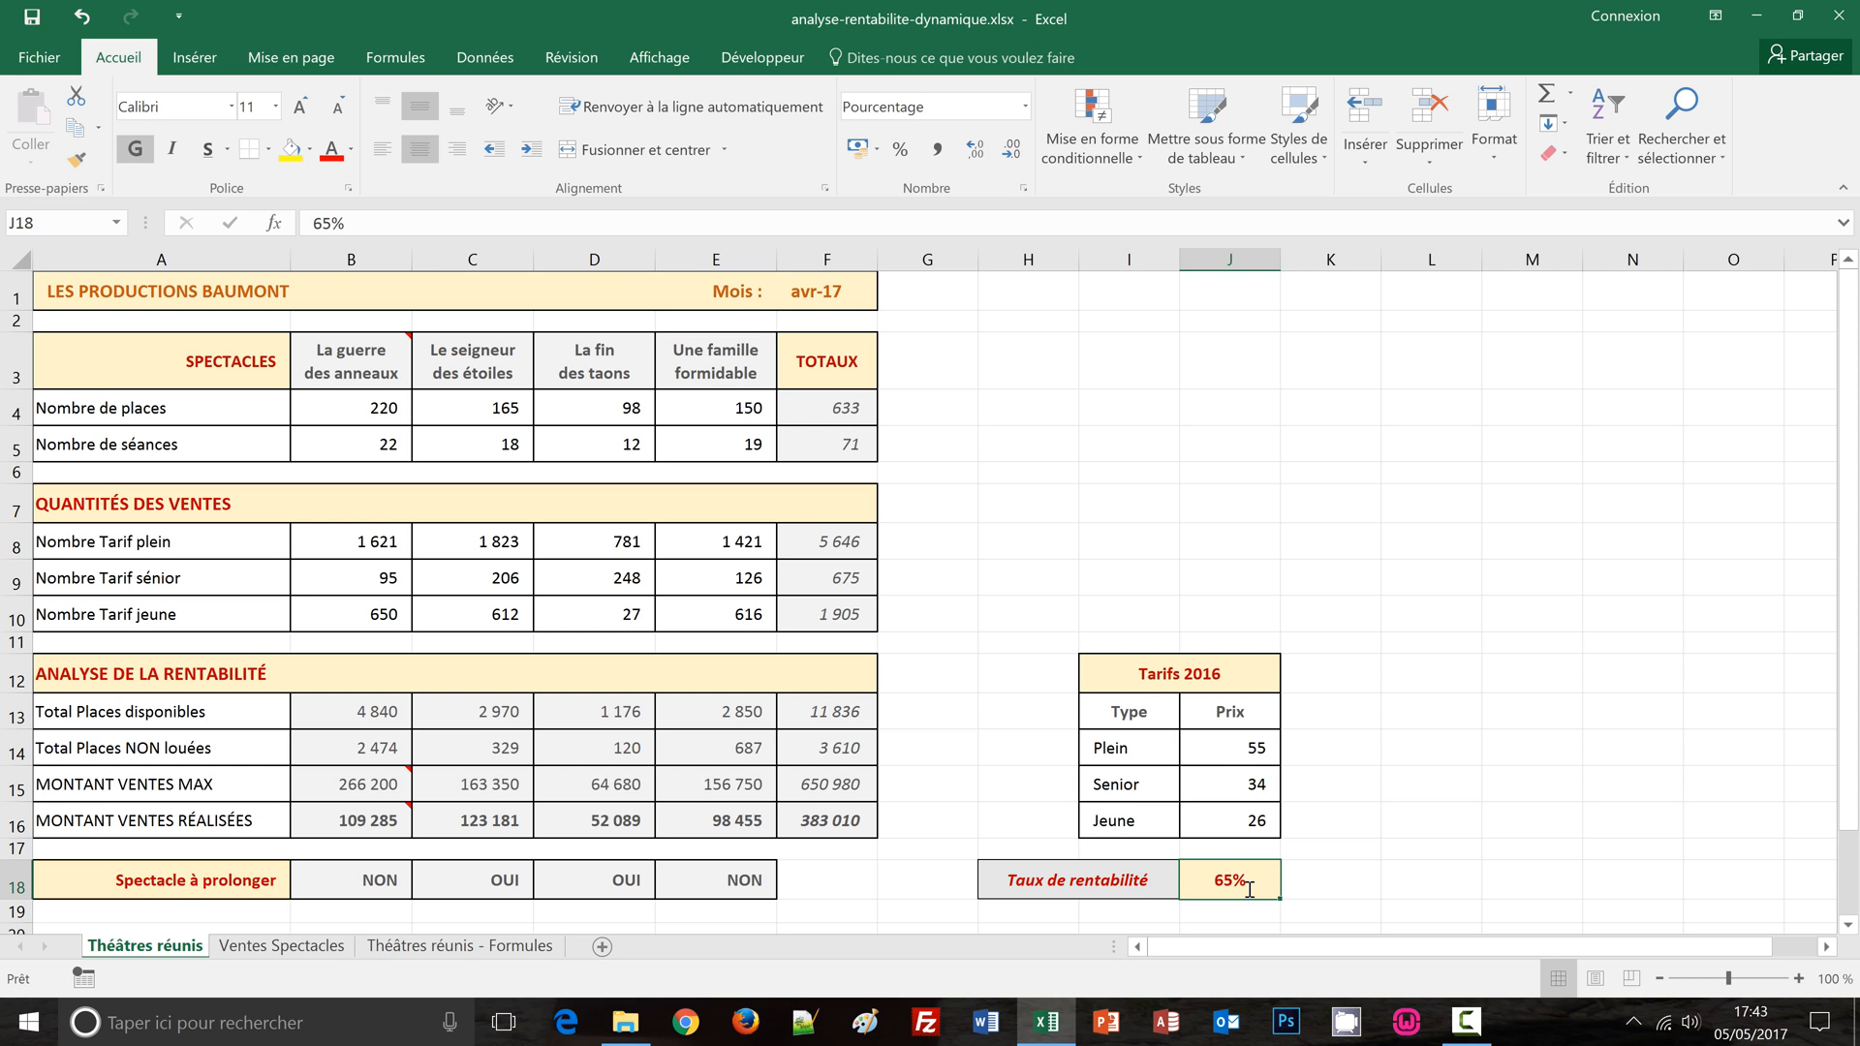
{"action": "type", "text": "50%"}
{"action": "key", "text": "Return"}
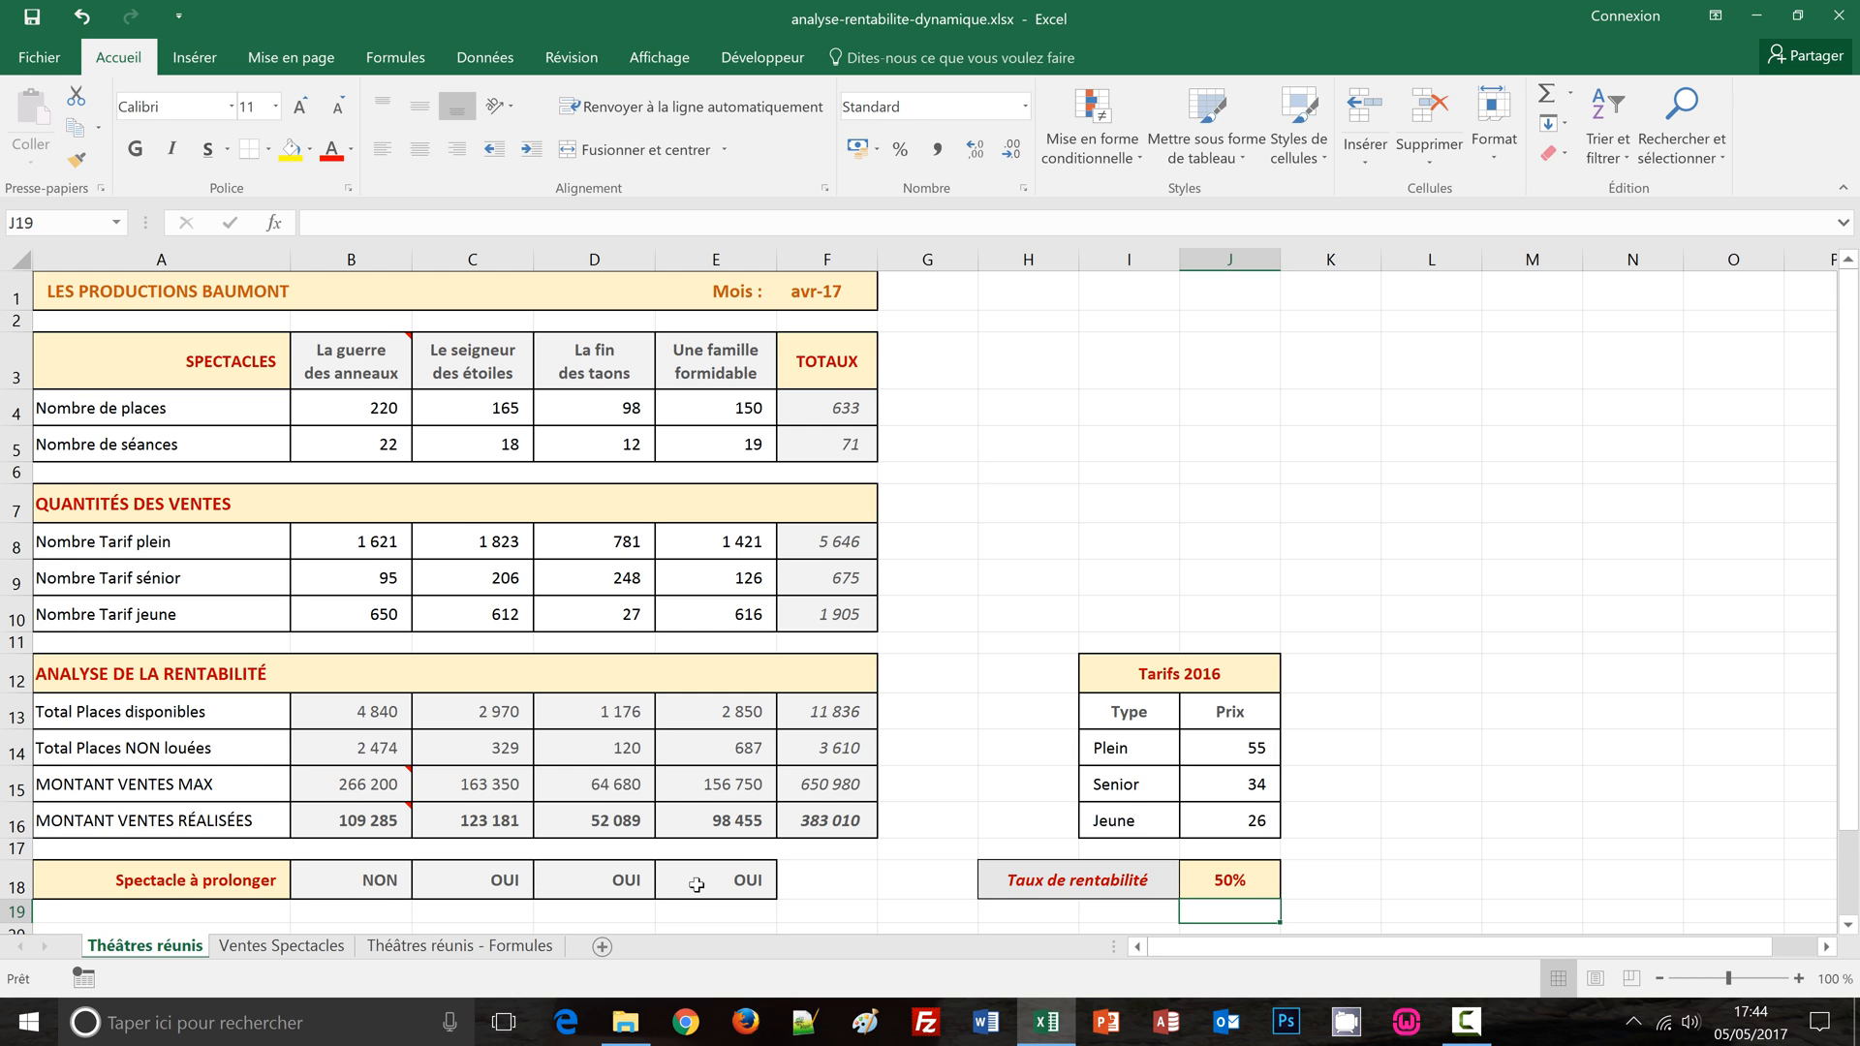
{"action": "left_click", "coordinate": [1247, 883]}
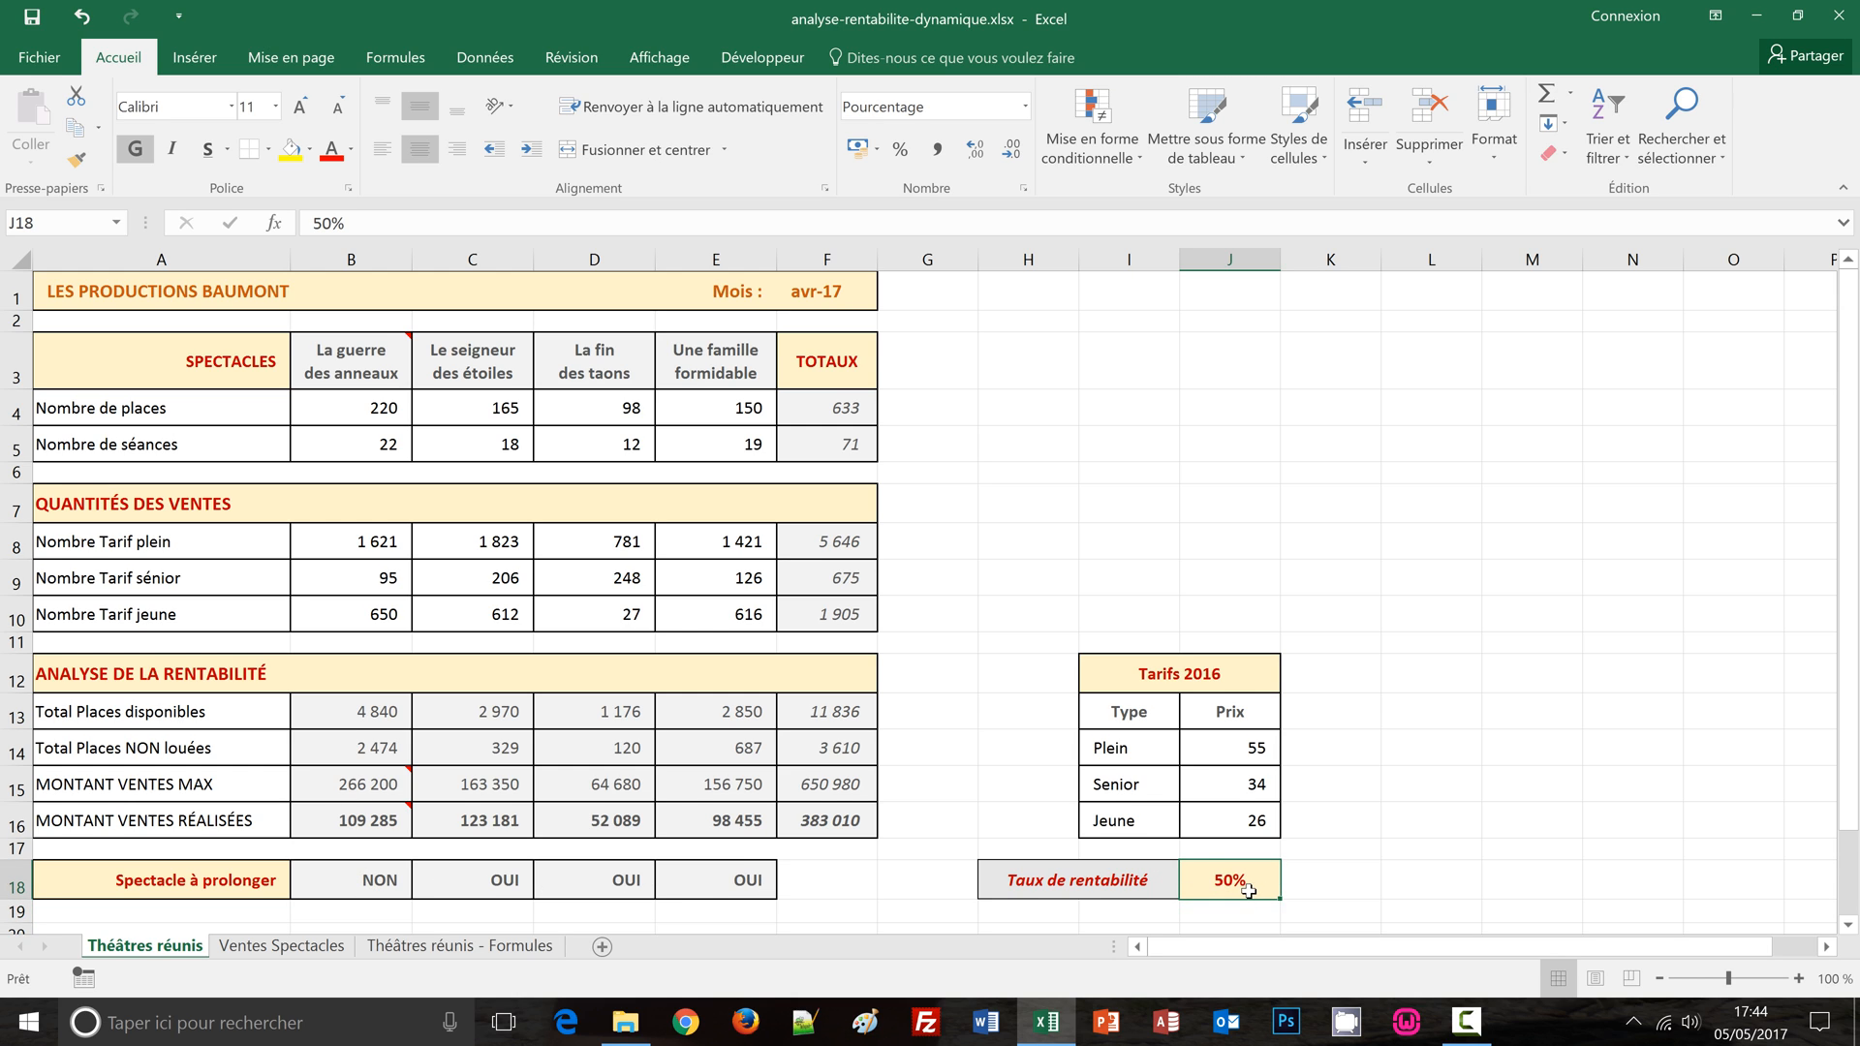
{"action": "type", "text": "75"}
{"action": "key", "text": "Return"}
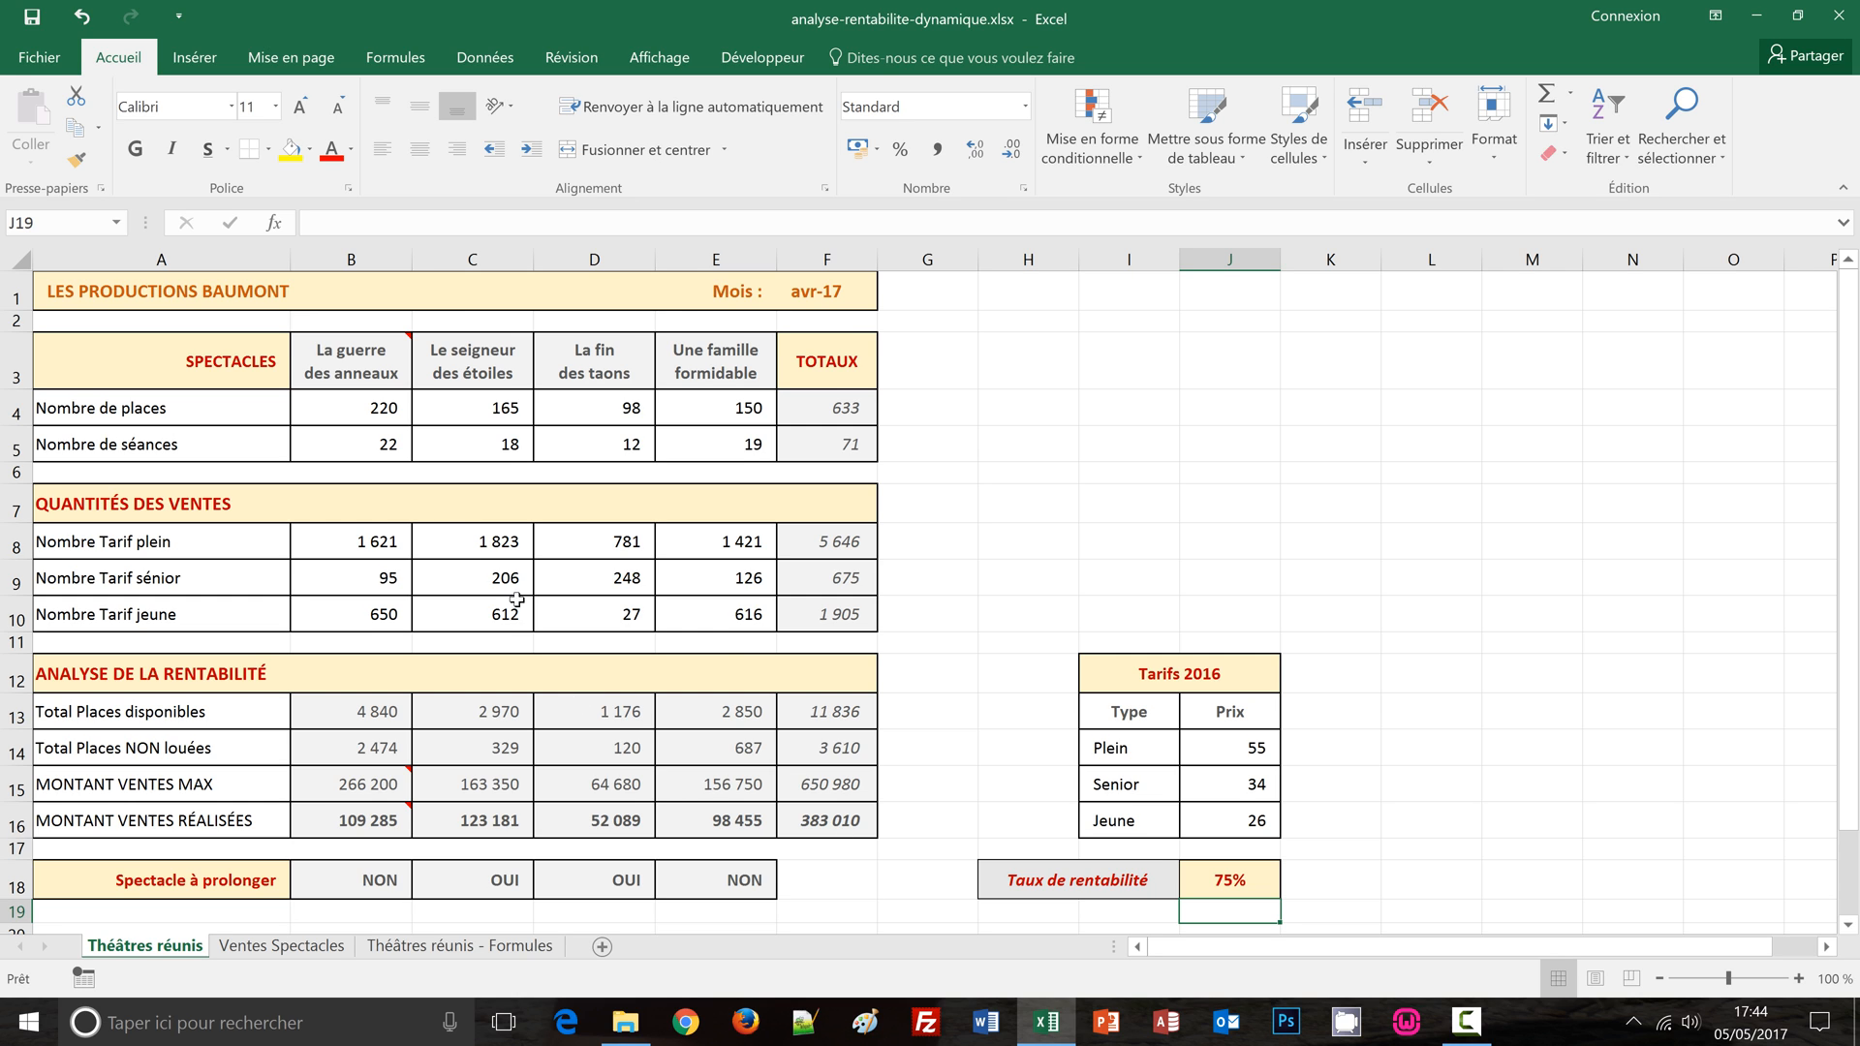
Step: Start a new formula-based conditional formatting rule for the show titles B3:E3 together with the Spectacle à prolonger cells B18:E18
{"action": "left_click_drag", "start_coordinate": [357, 359], "coordinate": [744, 364]}
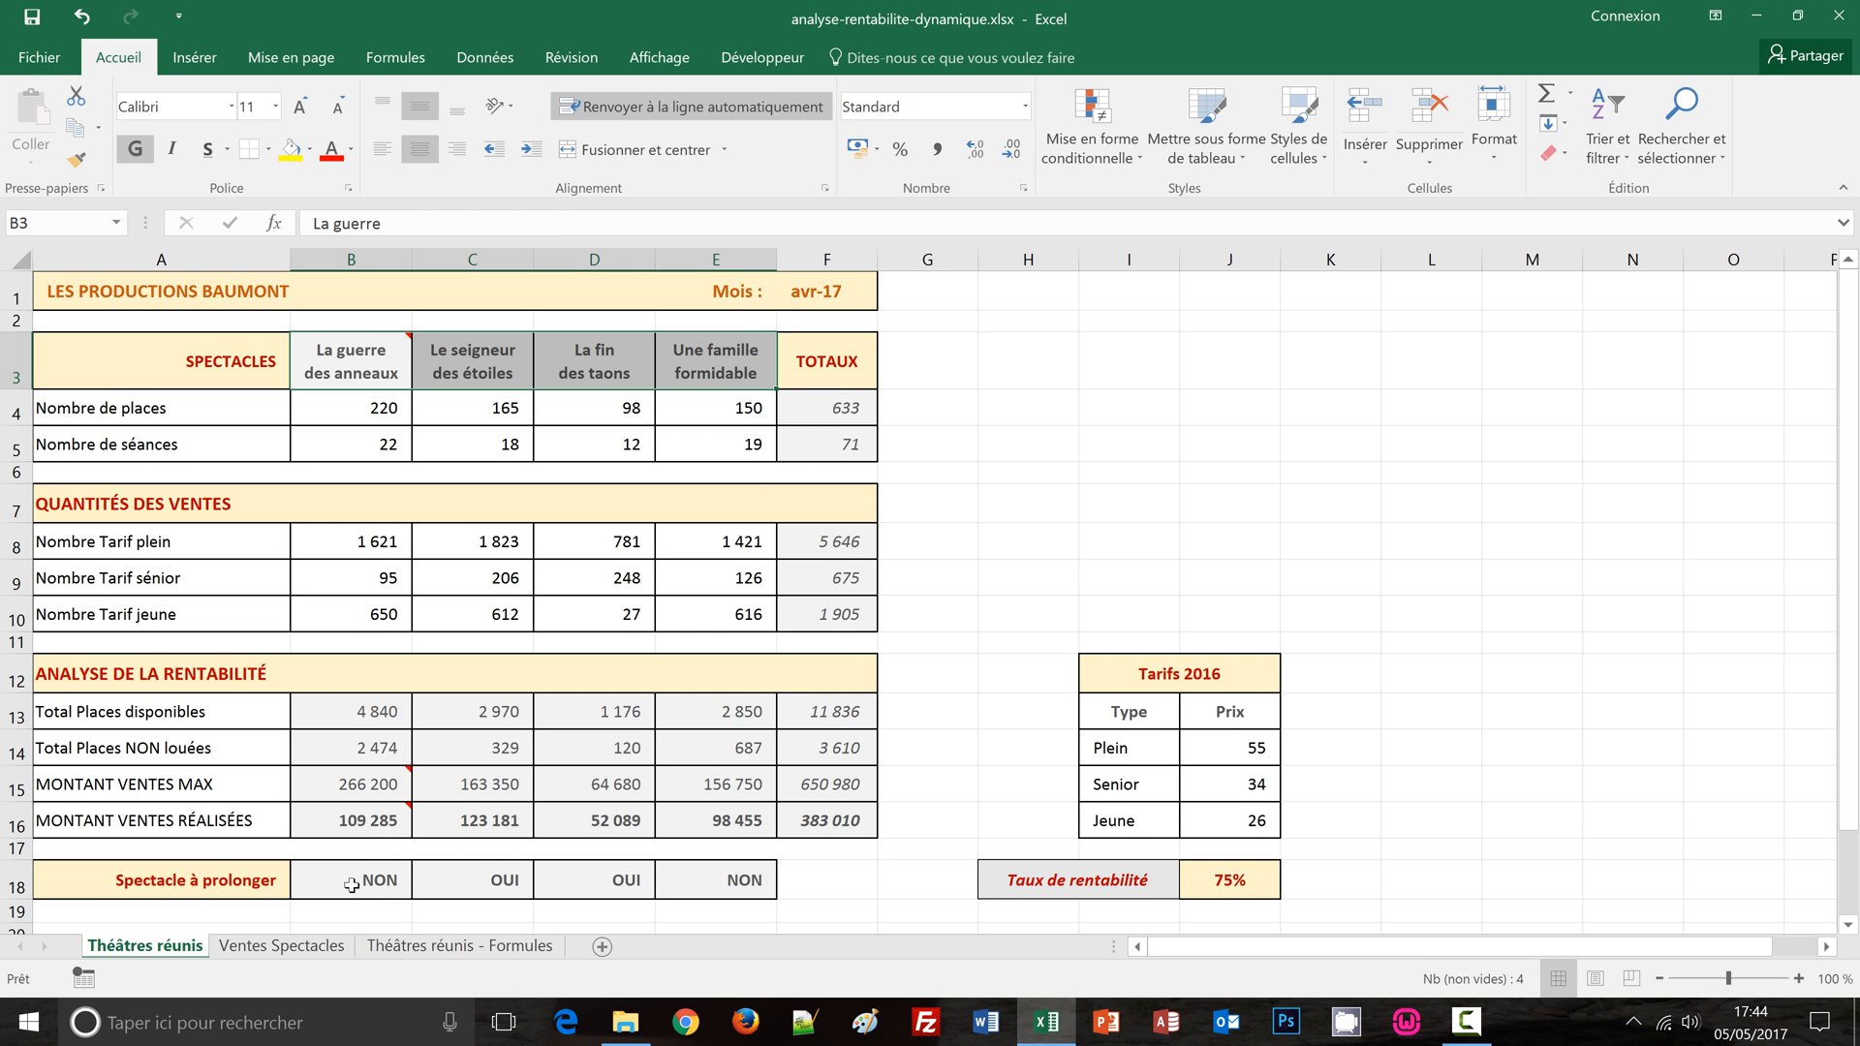
{"action": "left_click_drag", "start_coordinate": [351, 883], "coordinate": [760, 881], "text": "ctrl"}
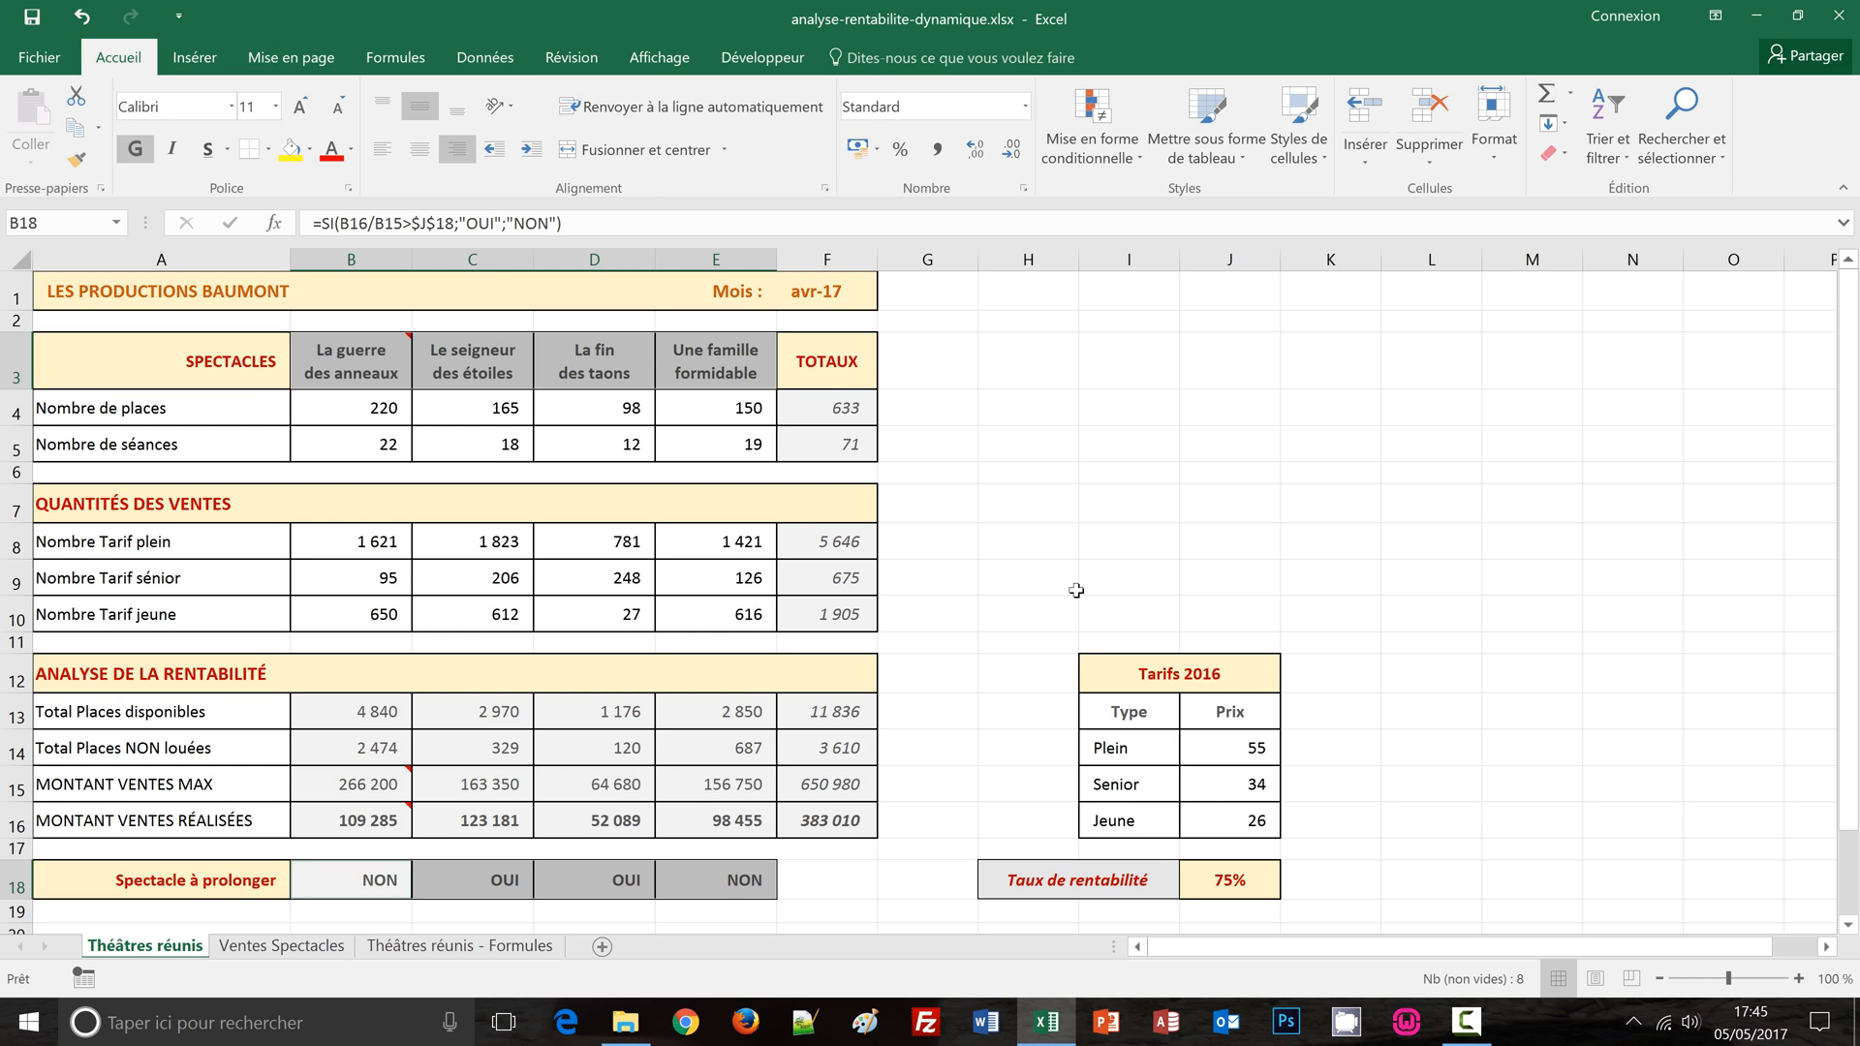
{"action": "left_click", "coordinate": [1128, 169]}
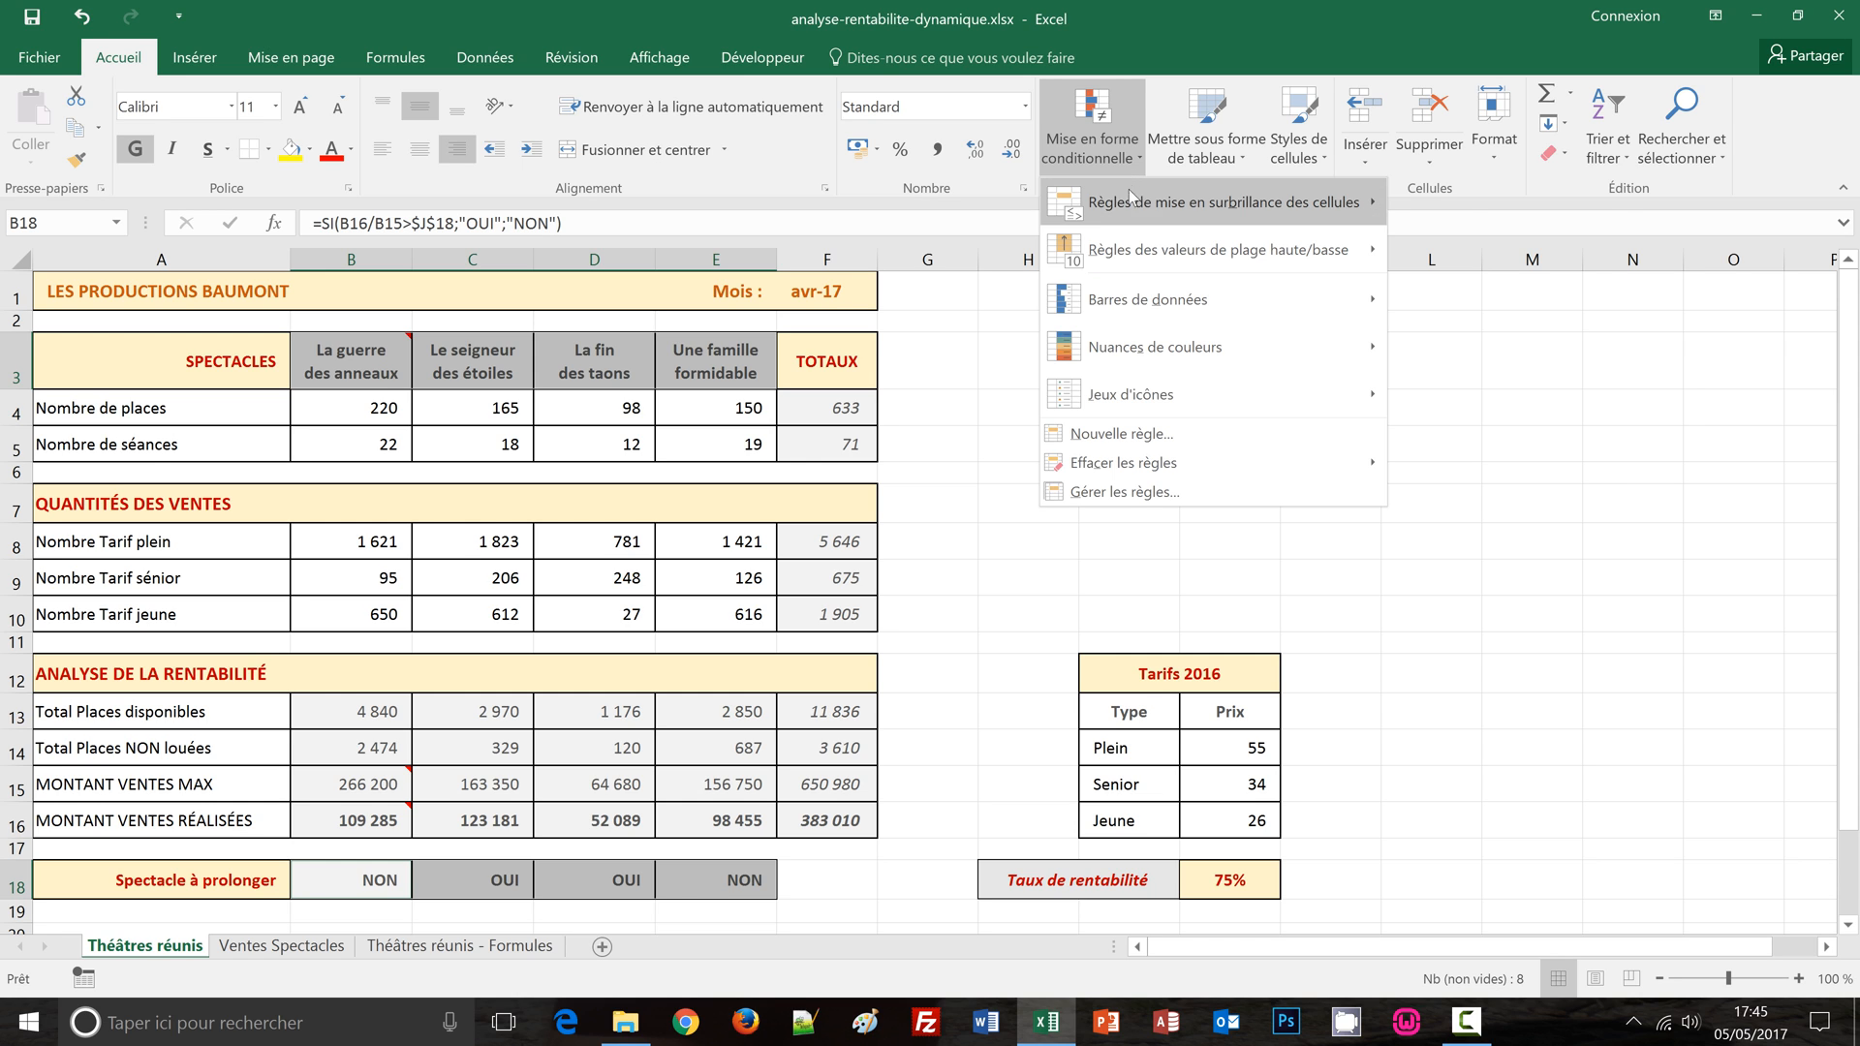
{"action": "left_click", "coordinate": [1094, 435]}
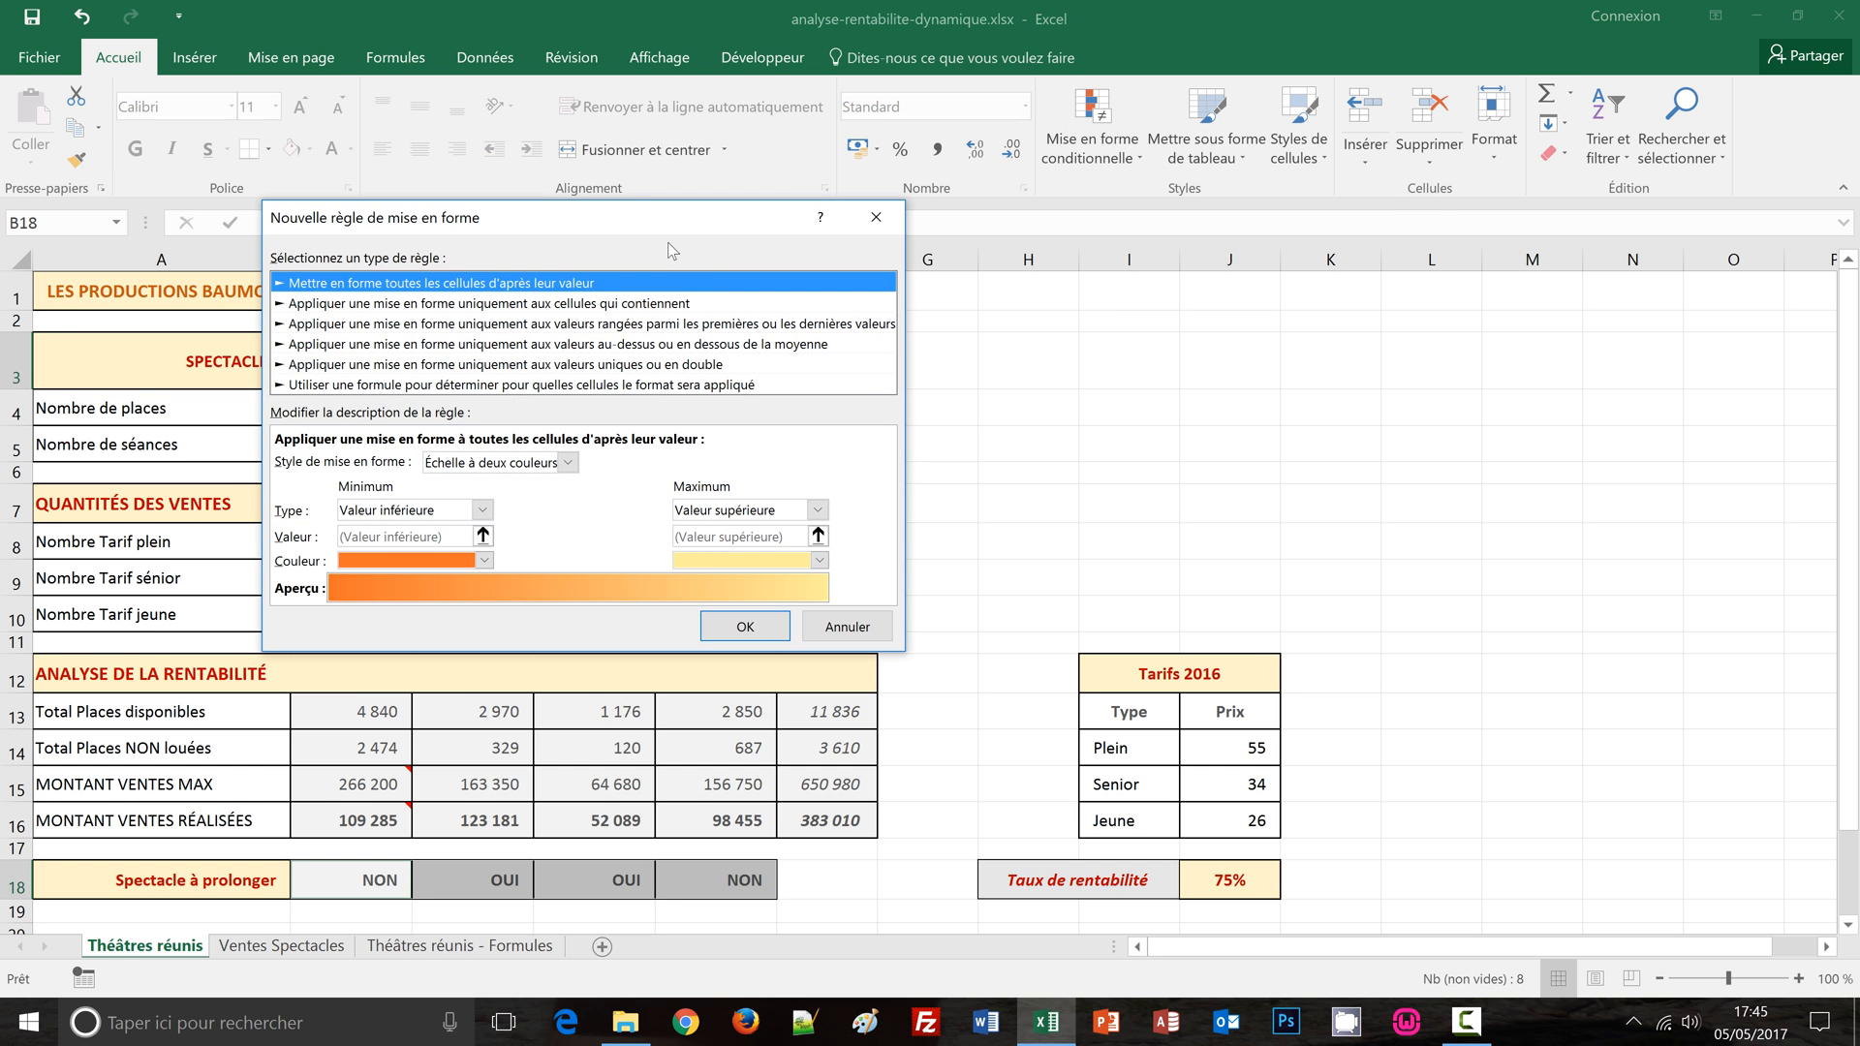
{"action": "left_click_drag", "start_coordinate": [683, 226], "coordinate": [1376, 217]}
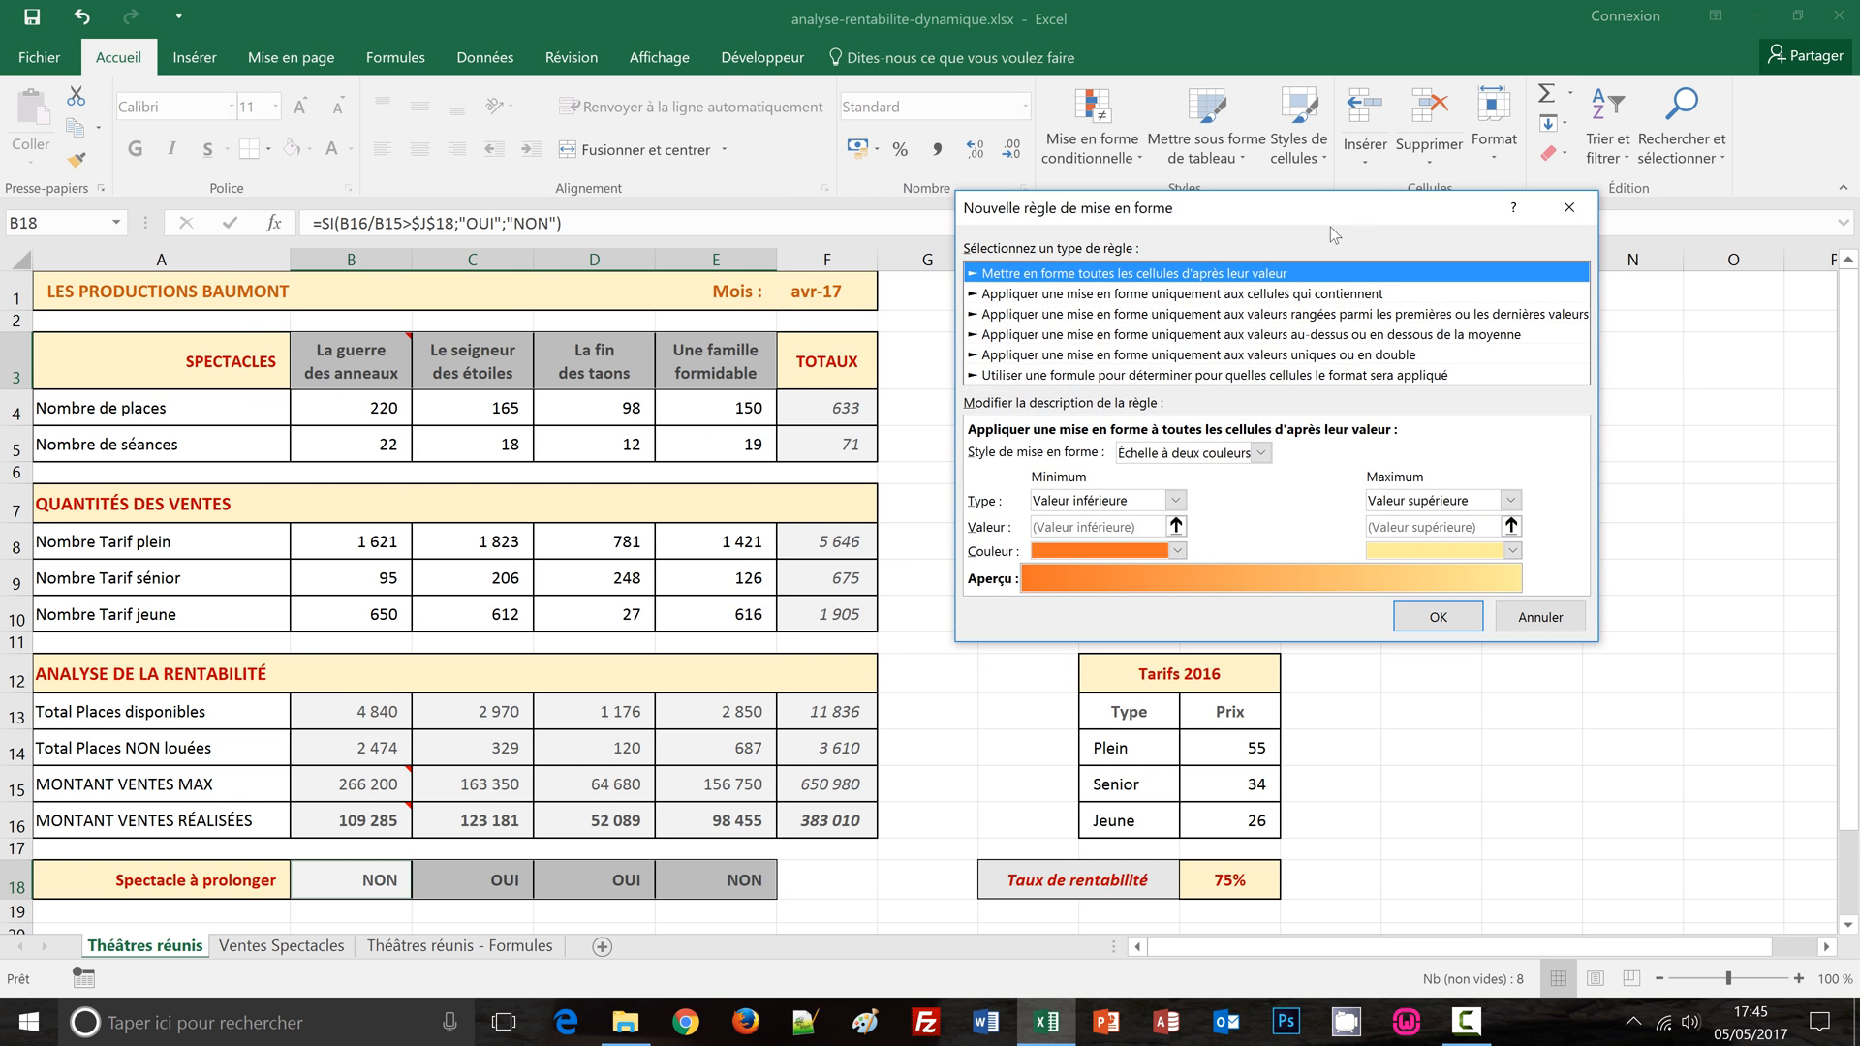
{"action": "left_click", "coordinate": [1014, 376]}
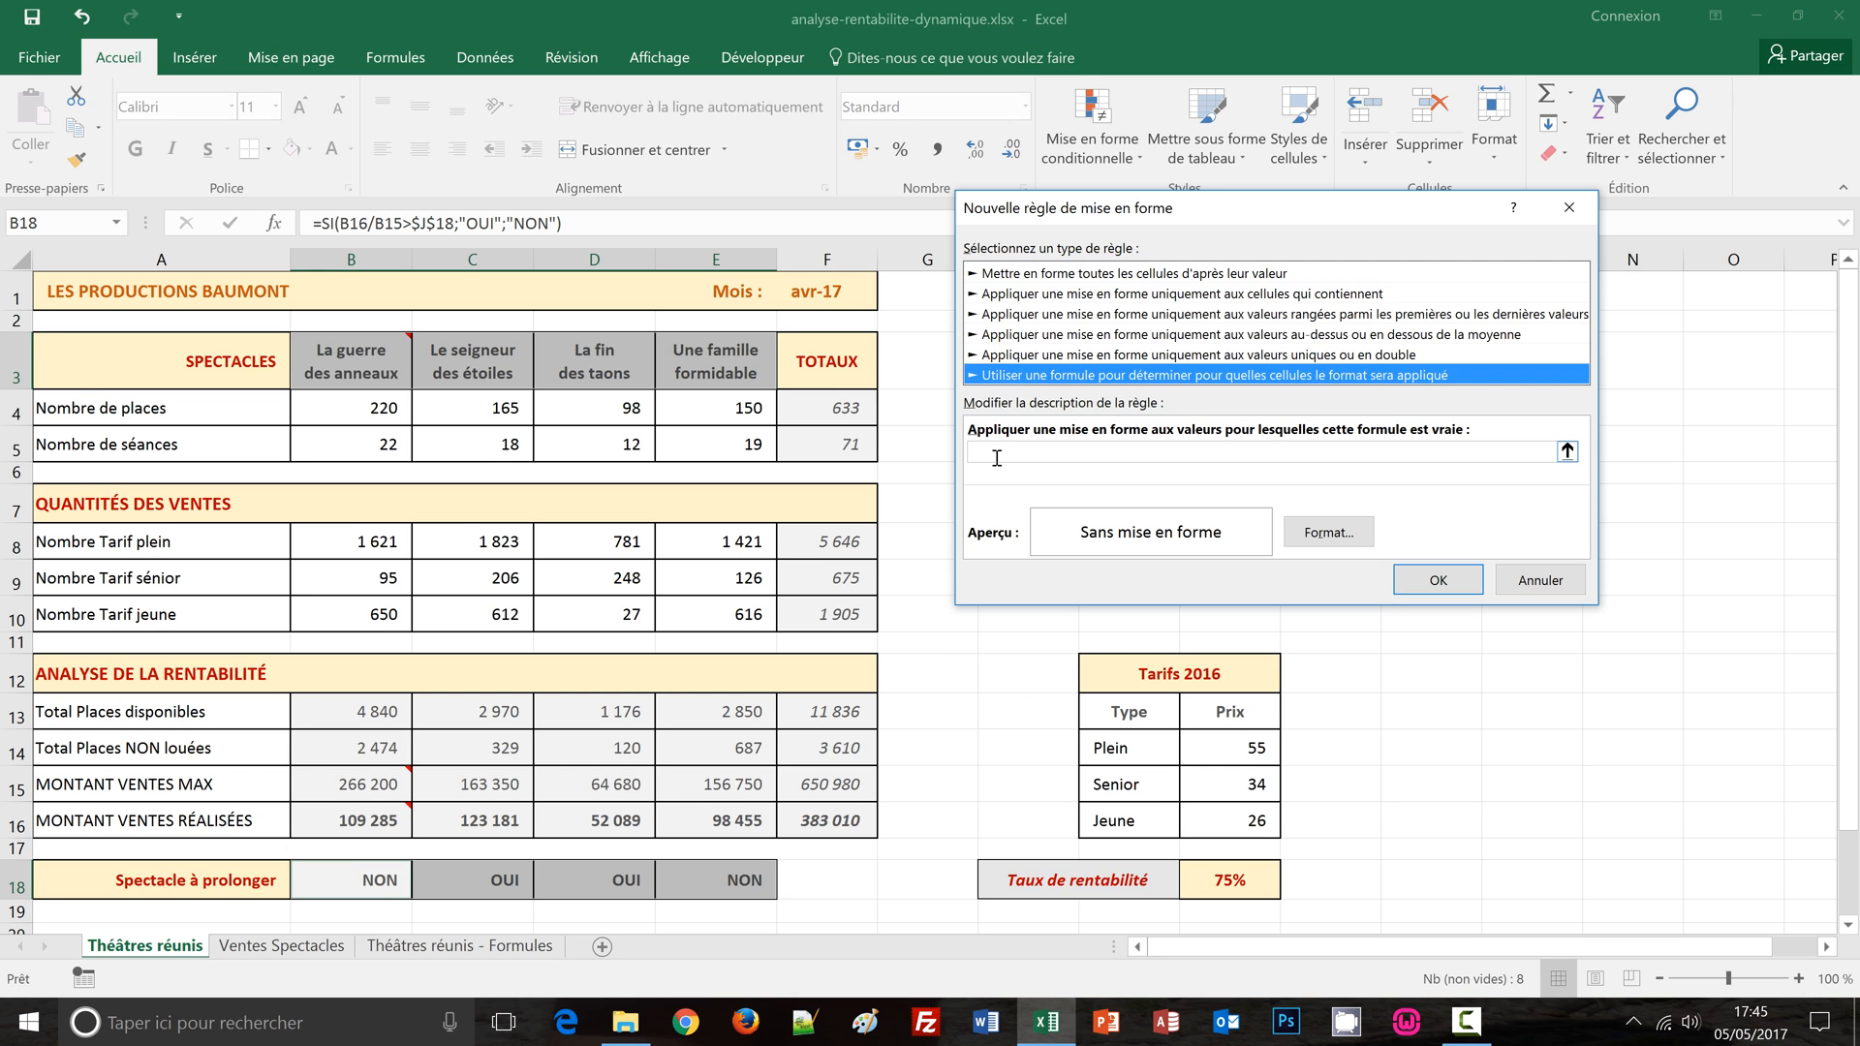
Step: Set the rule's condition to =B$18="OUI", keeping only the row absolute
{"action": "left_click", "coordinate": [998, 458]}
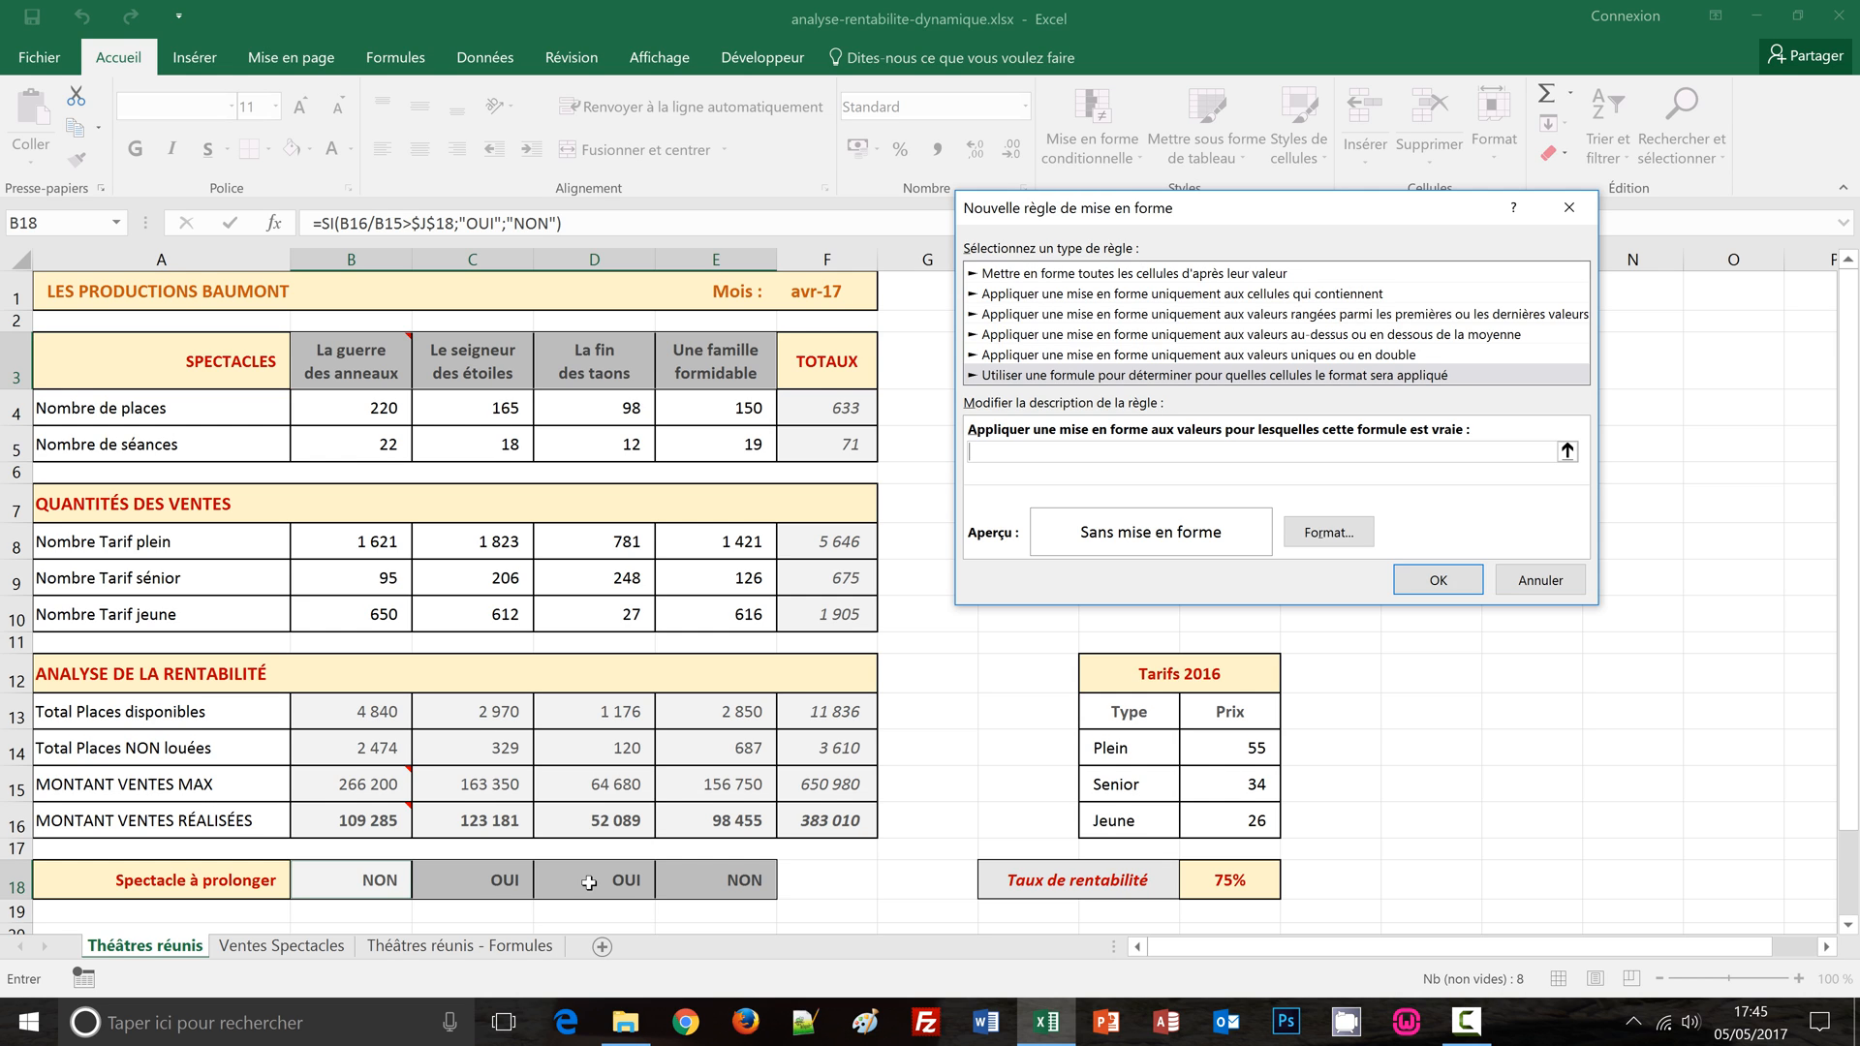
{"action": "type", "text": "="}
{"action": "left_click", "coordinate": [326, 885]}
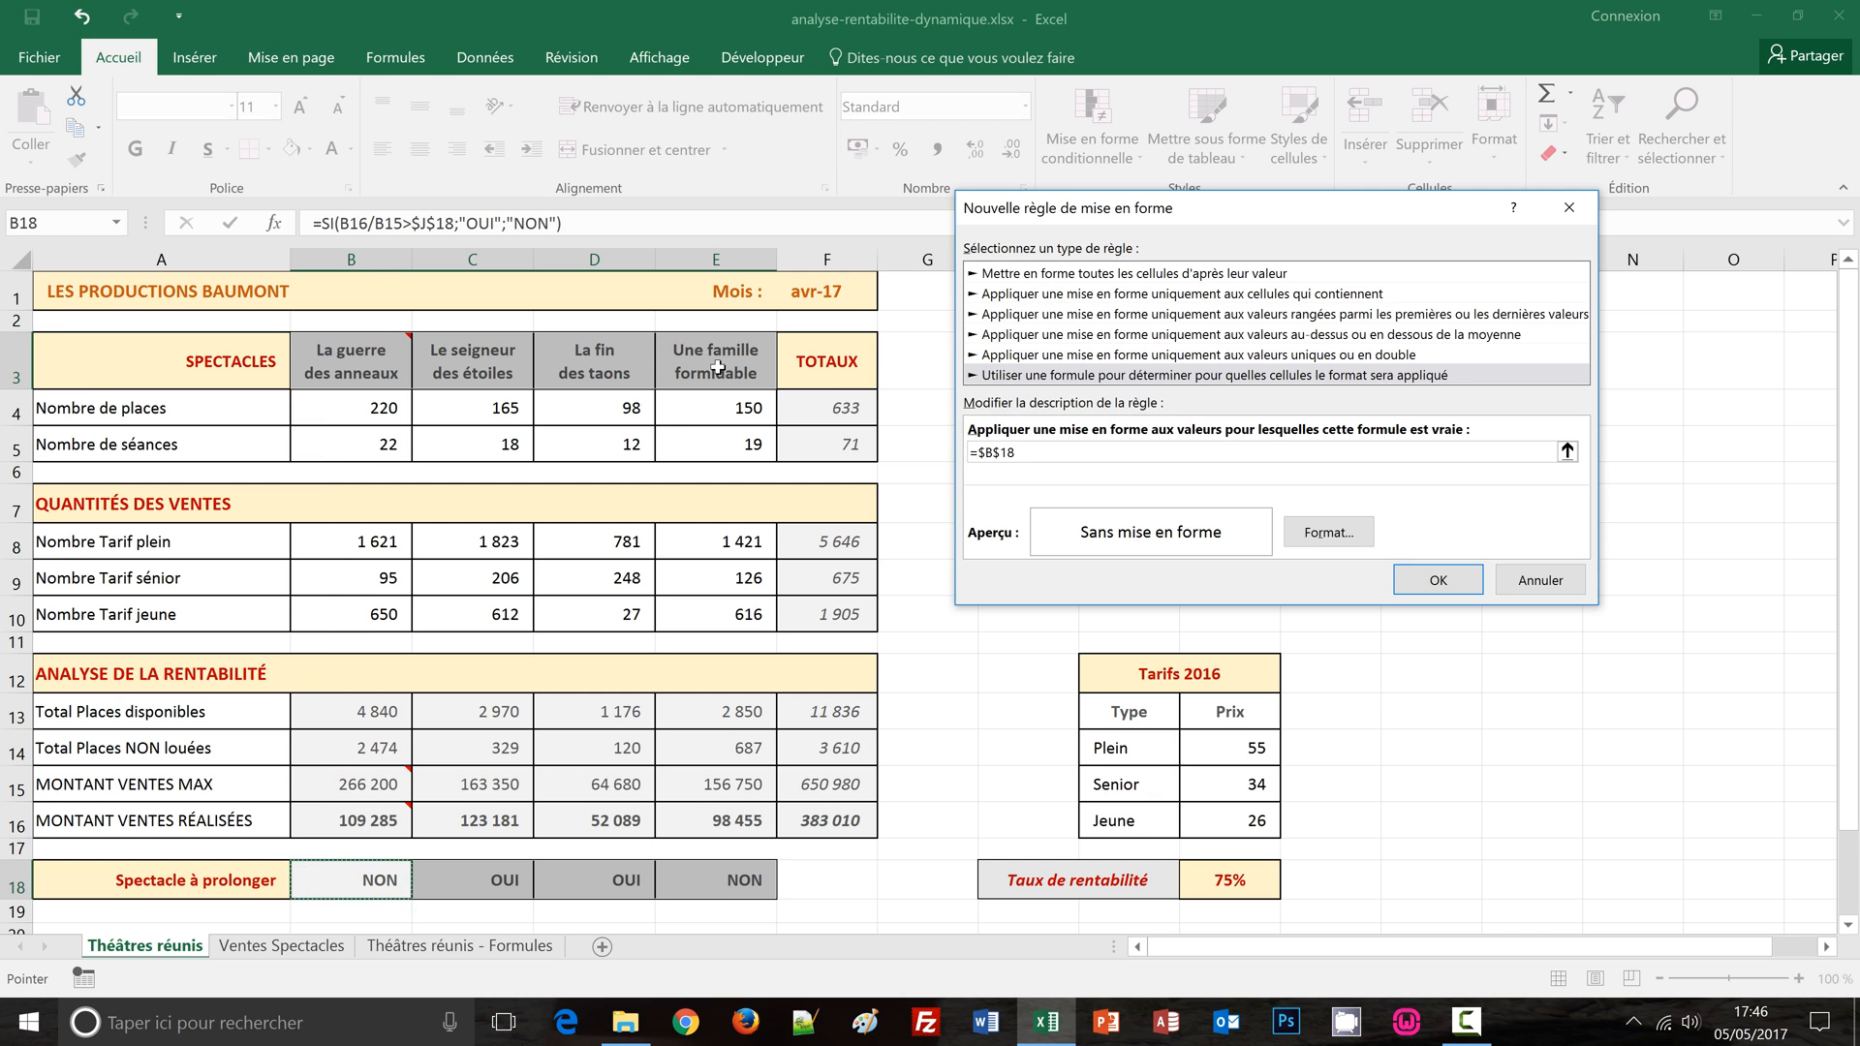
{"action": "key", "text": "F4"}
{"action": "type", "text": "=\"OUI\""}
Step: Give the rule a bold dark red font with a light gold fill, and apply it to the selected cells
{"action": "left_click", "coordinate": [1315, 539]}
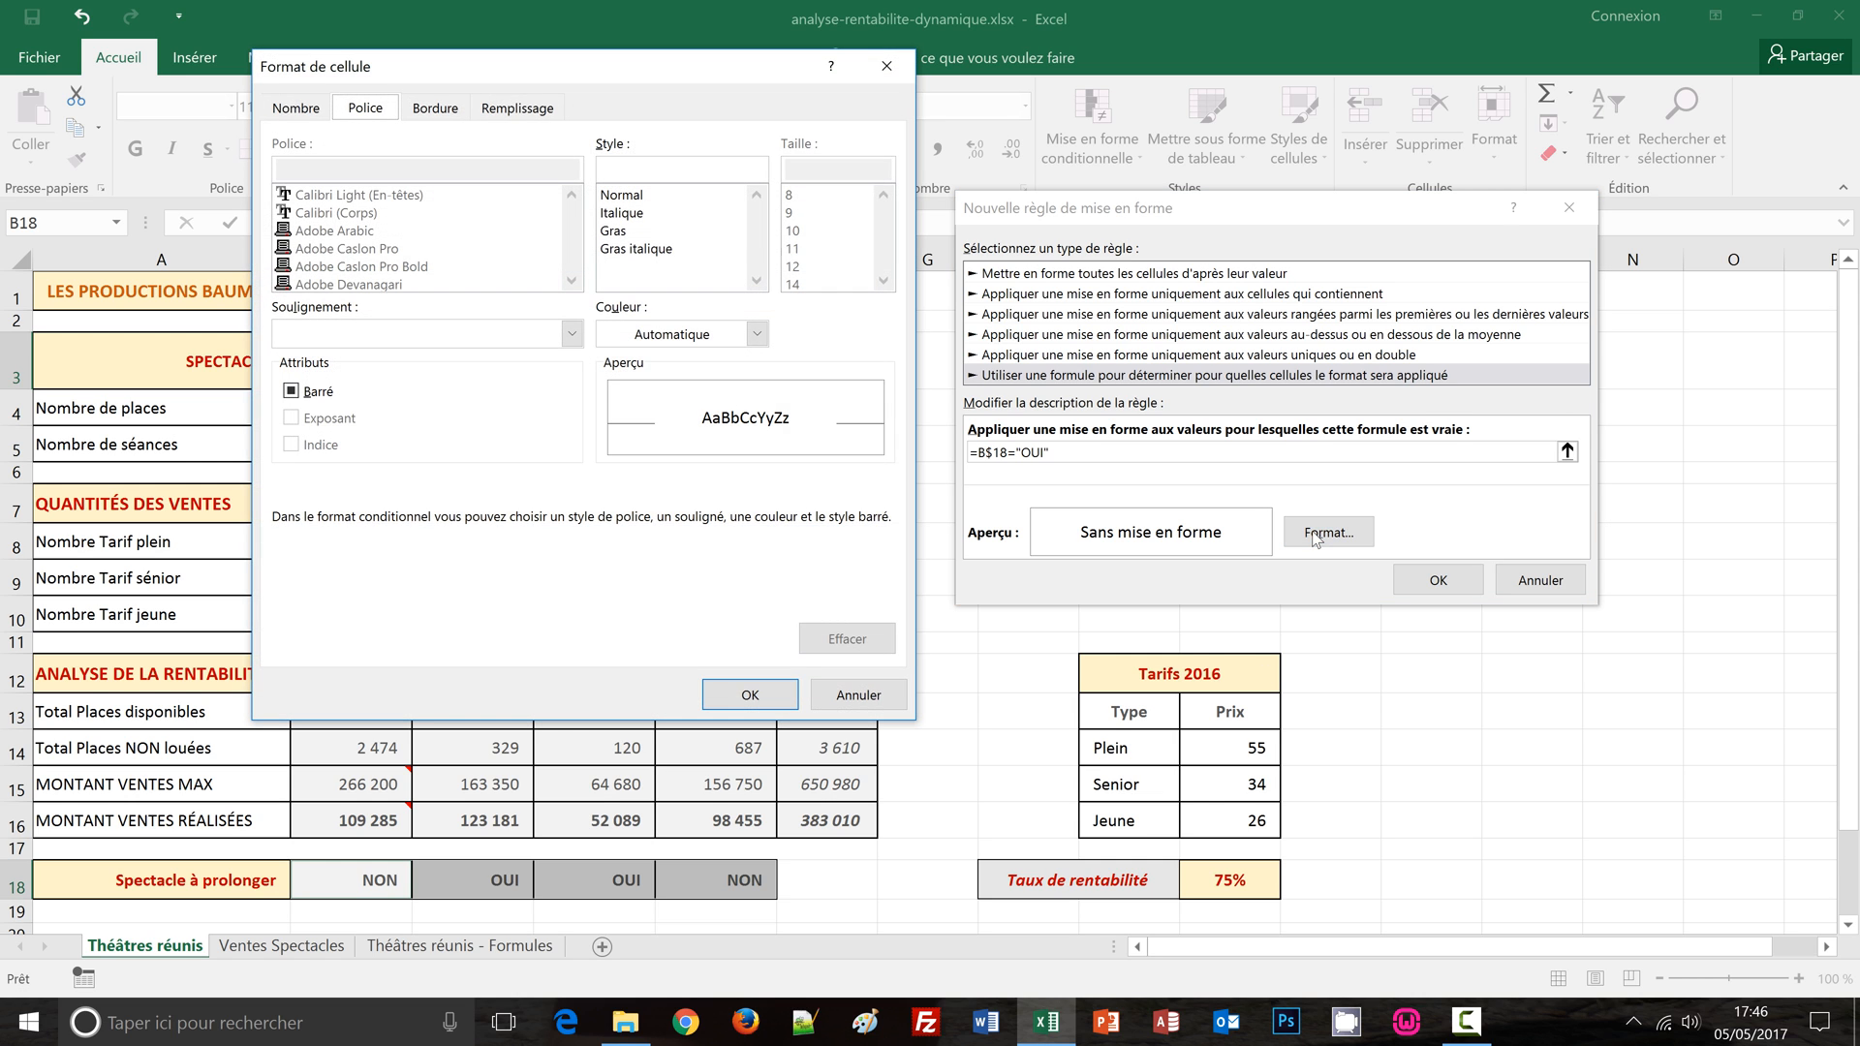
{"action": "left_click", "coordinate": [614, 232]}
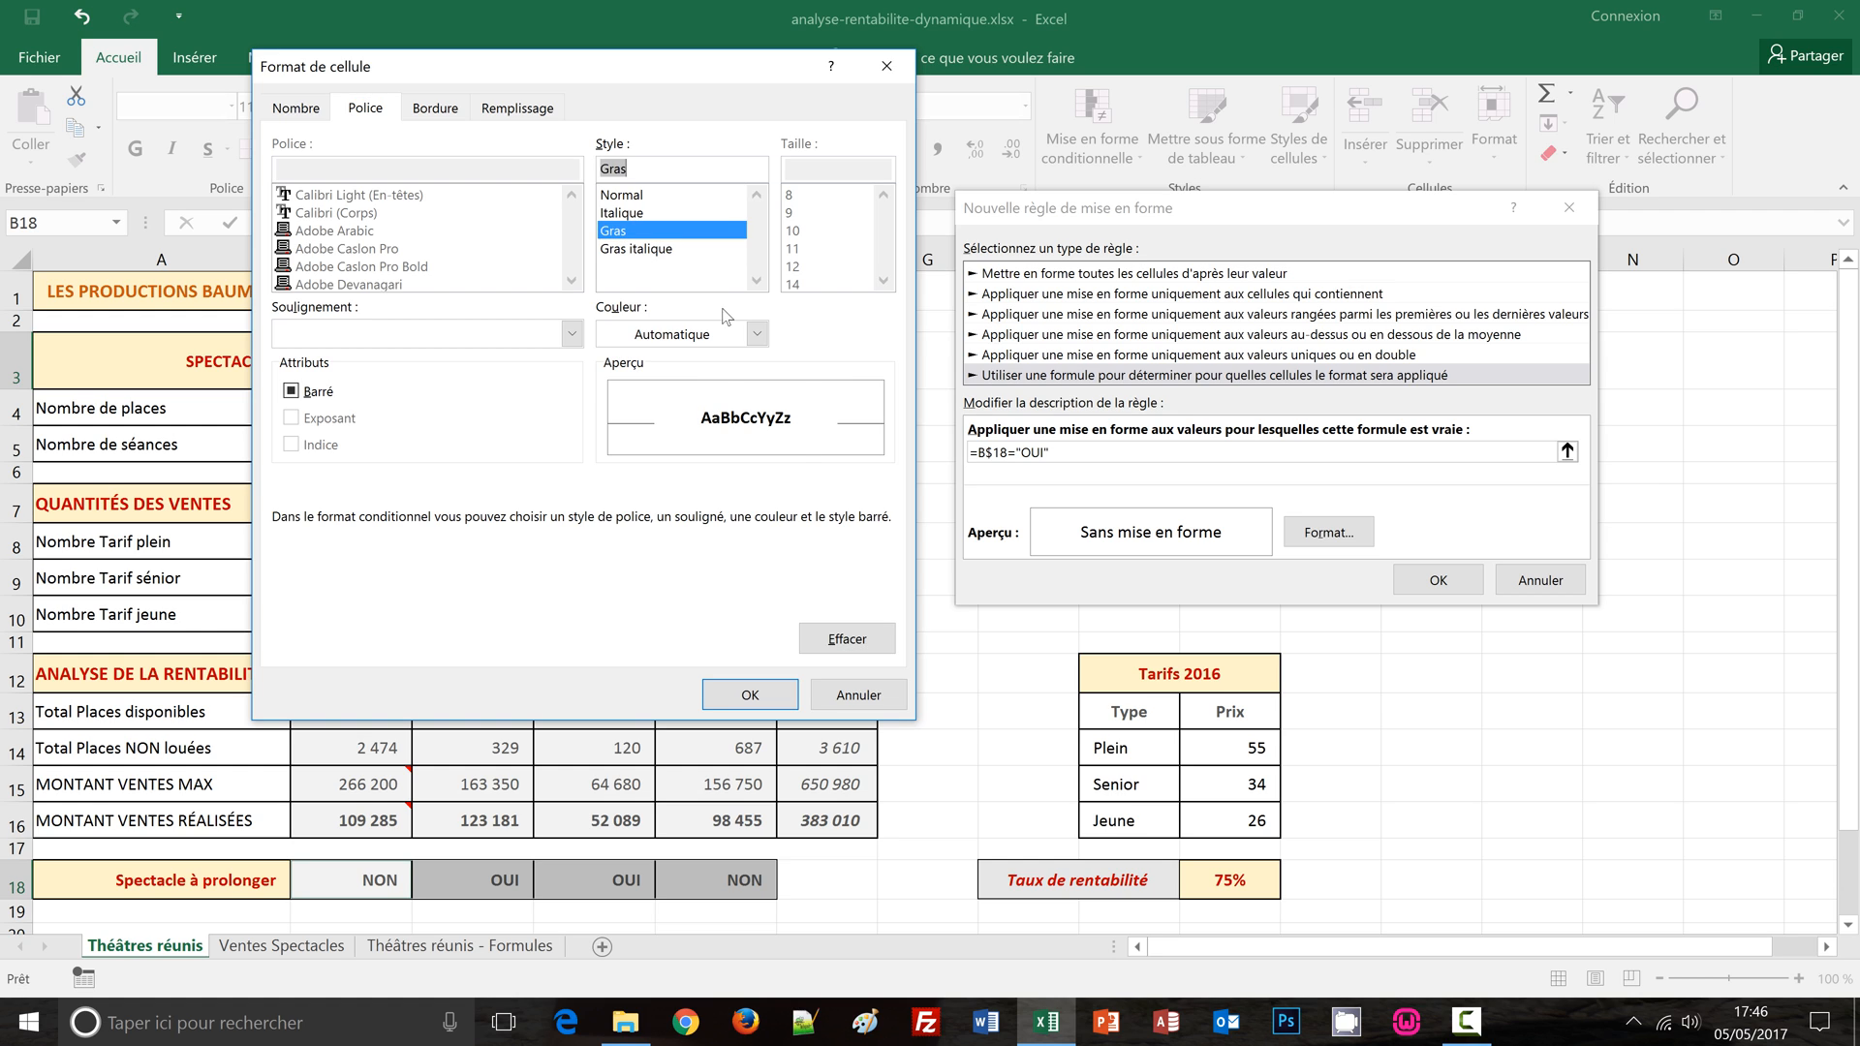
{"action": "left_click", "coordinate": [757, 334]}
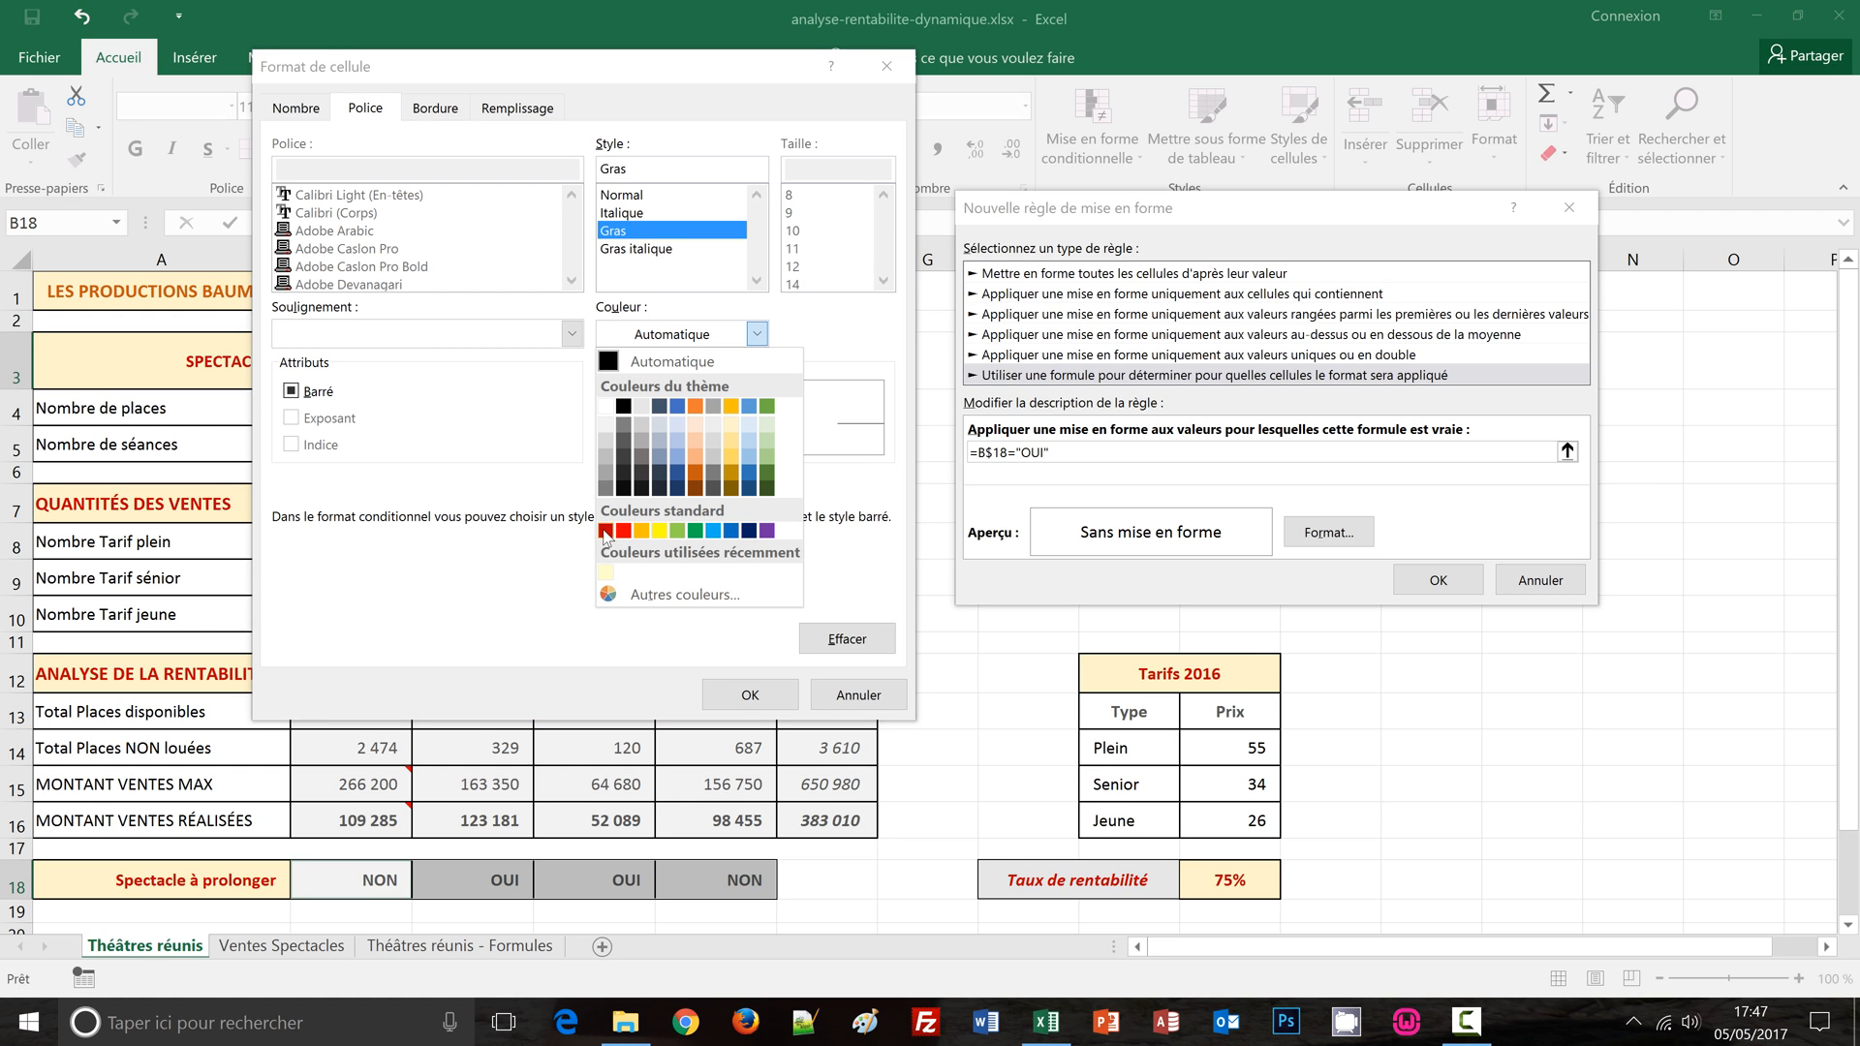
{"action": "left_click", "coordinate": [604, 531]}
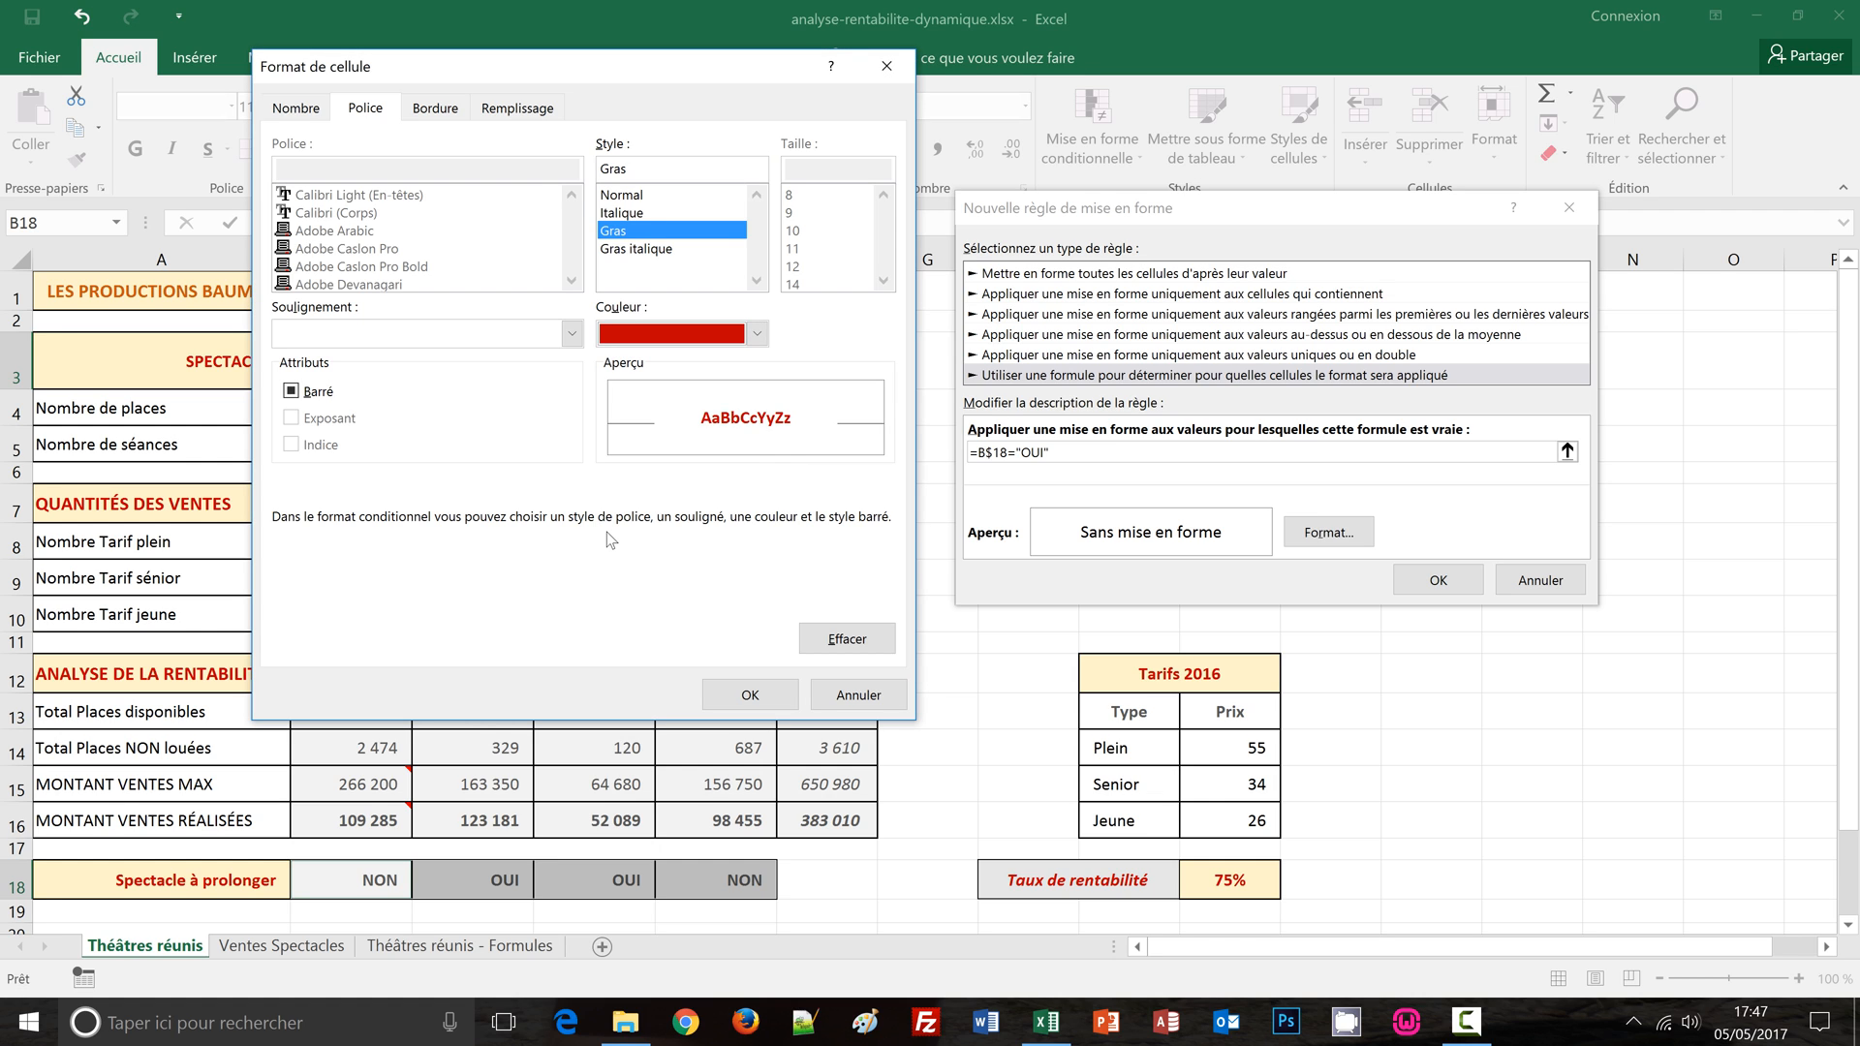
{"action": "left_click", "coordinate": [520, 111]}
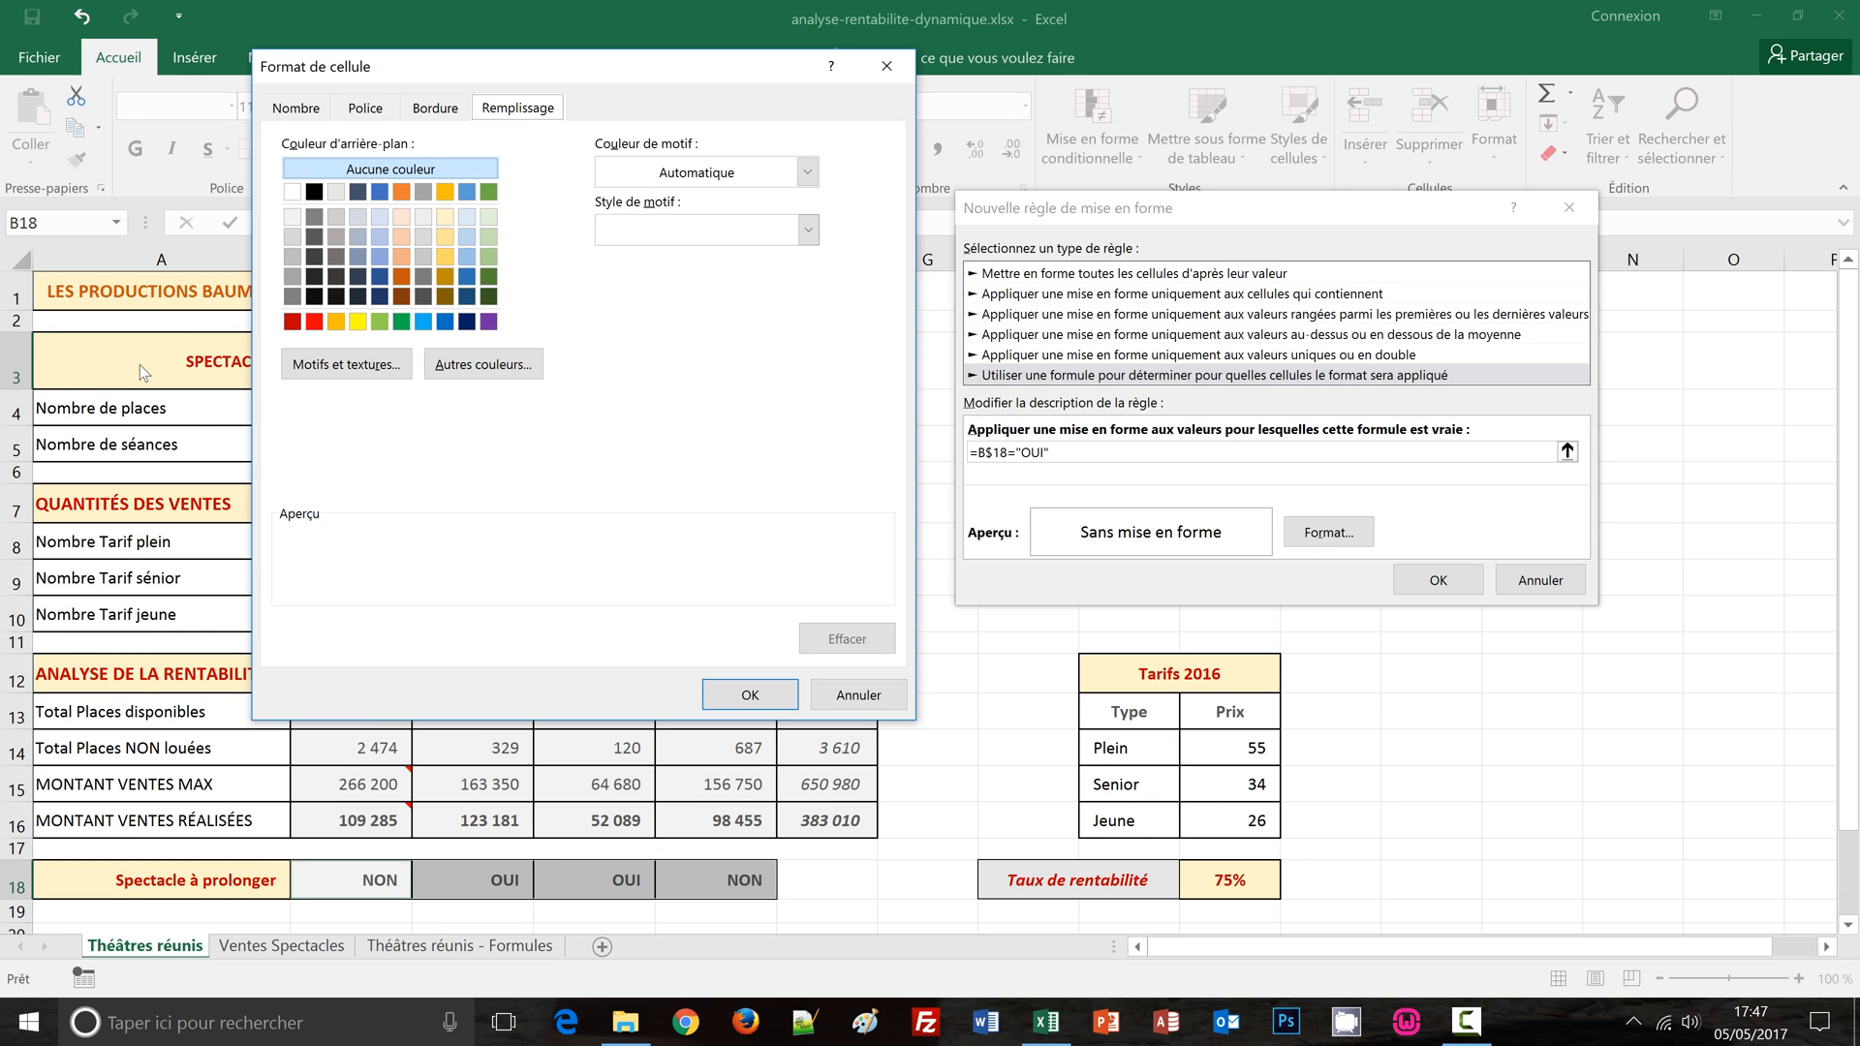
{"action": "left_click", "coordinate": [445, 217]}
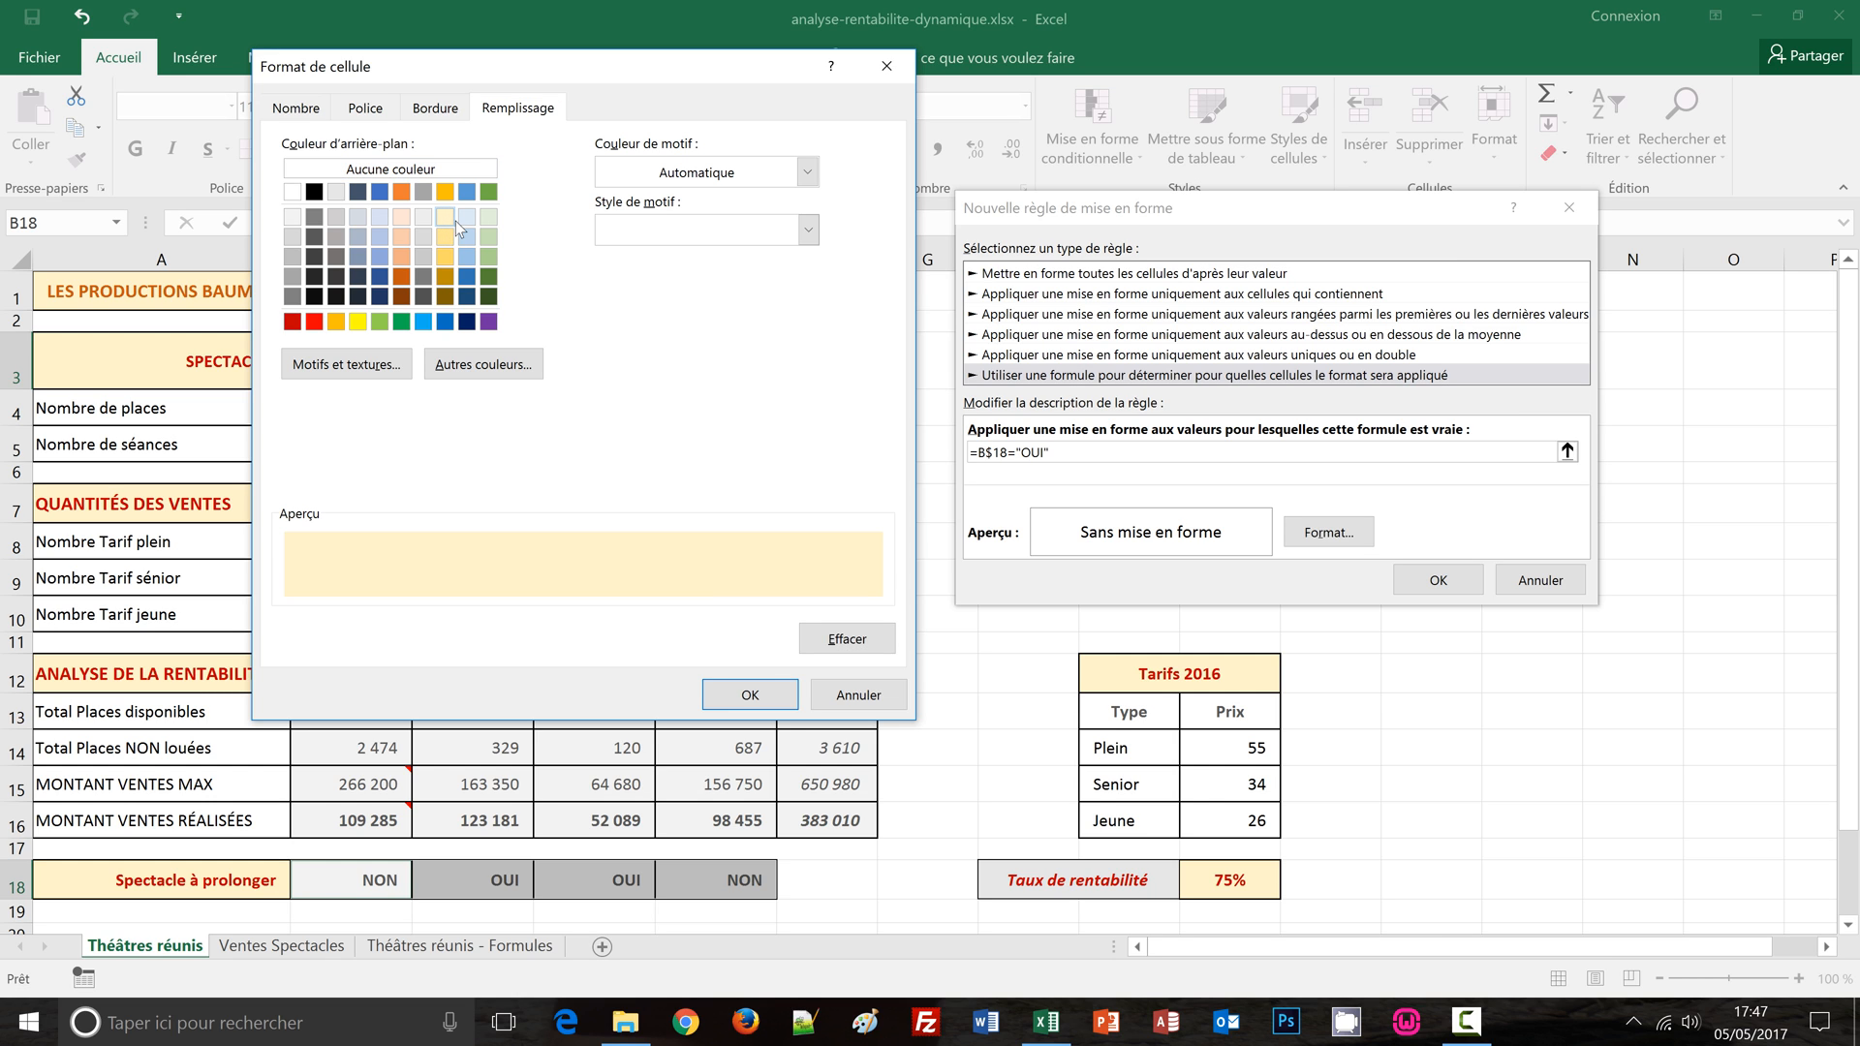
{"action": "left_click", "coordinate": [751, 696]}
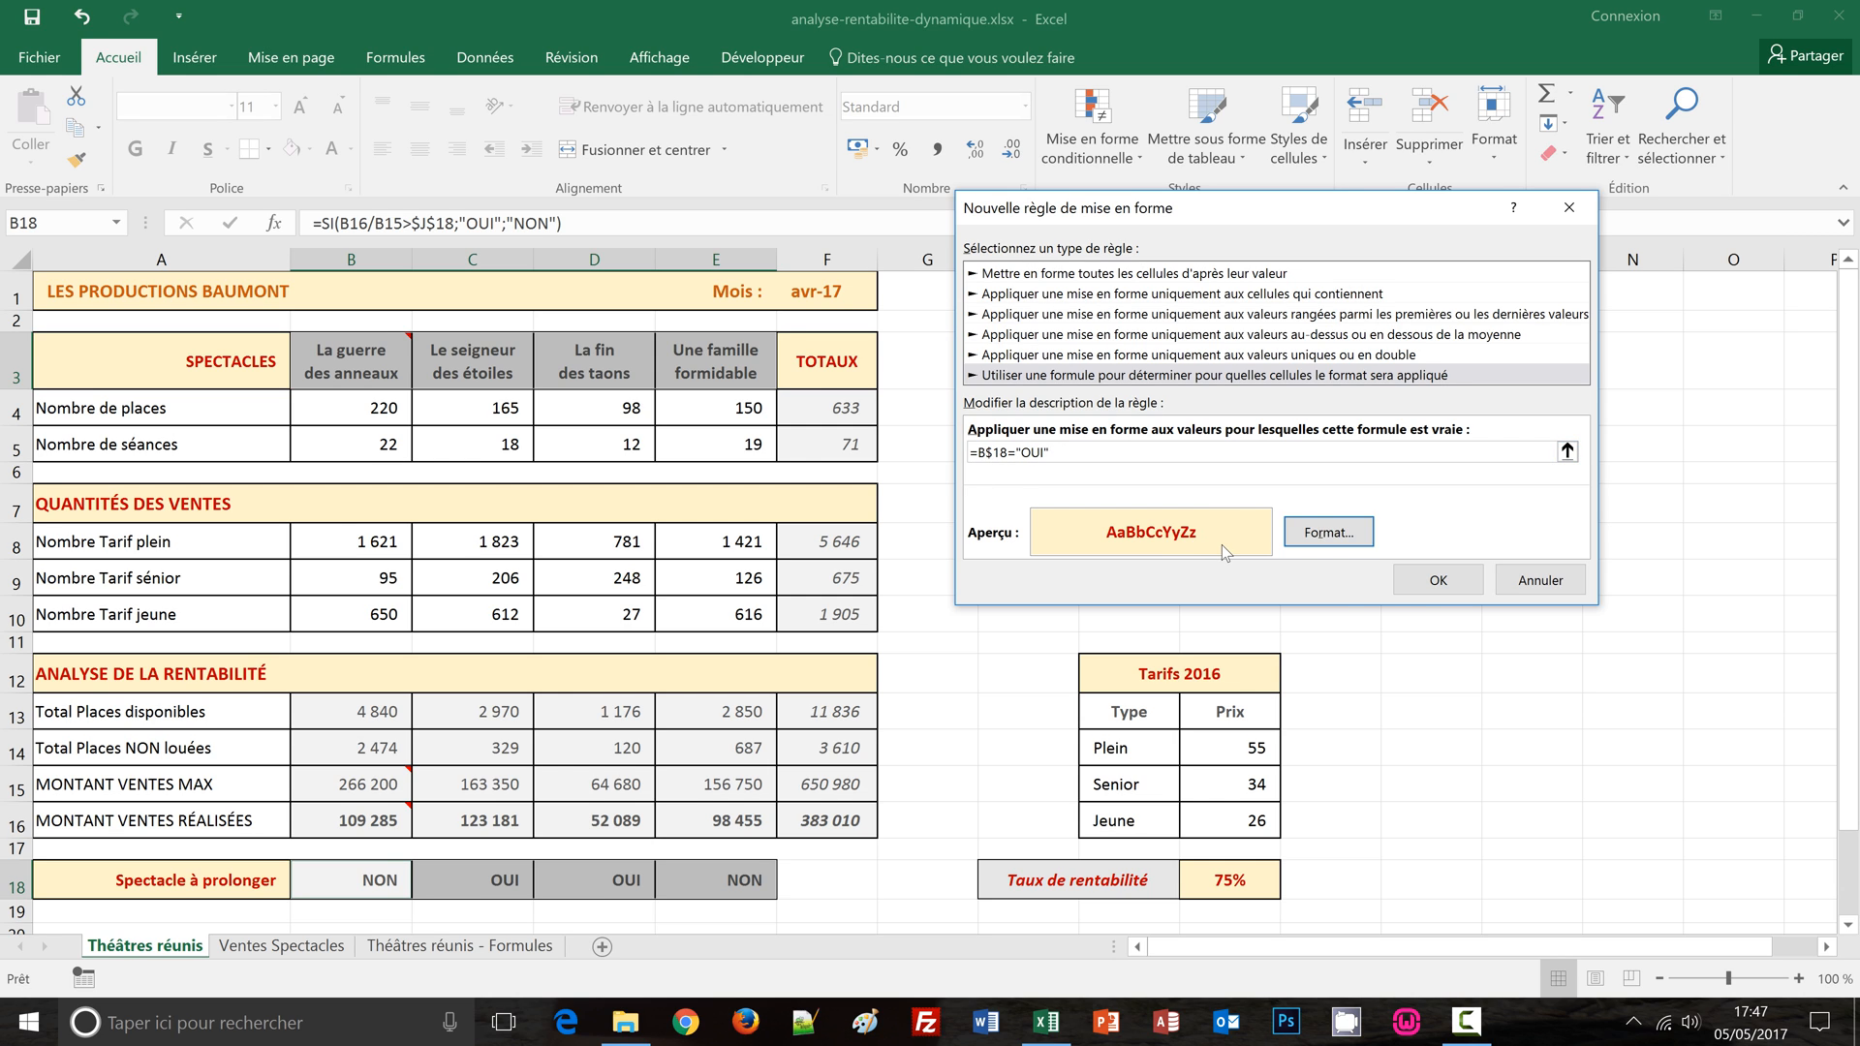
{"action": "left_click", "coordinate": [1438, 581]}
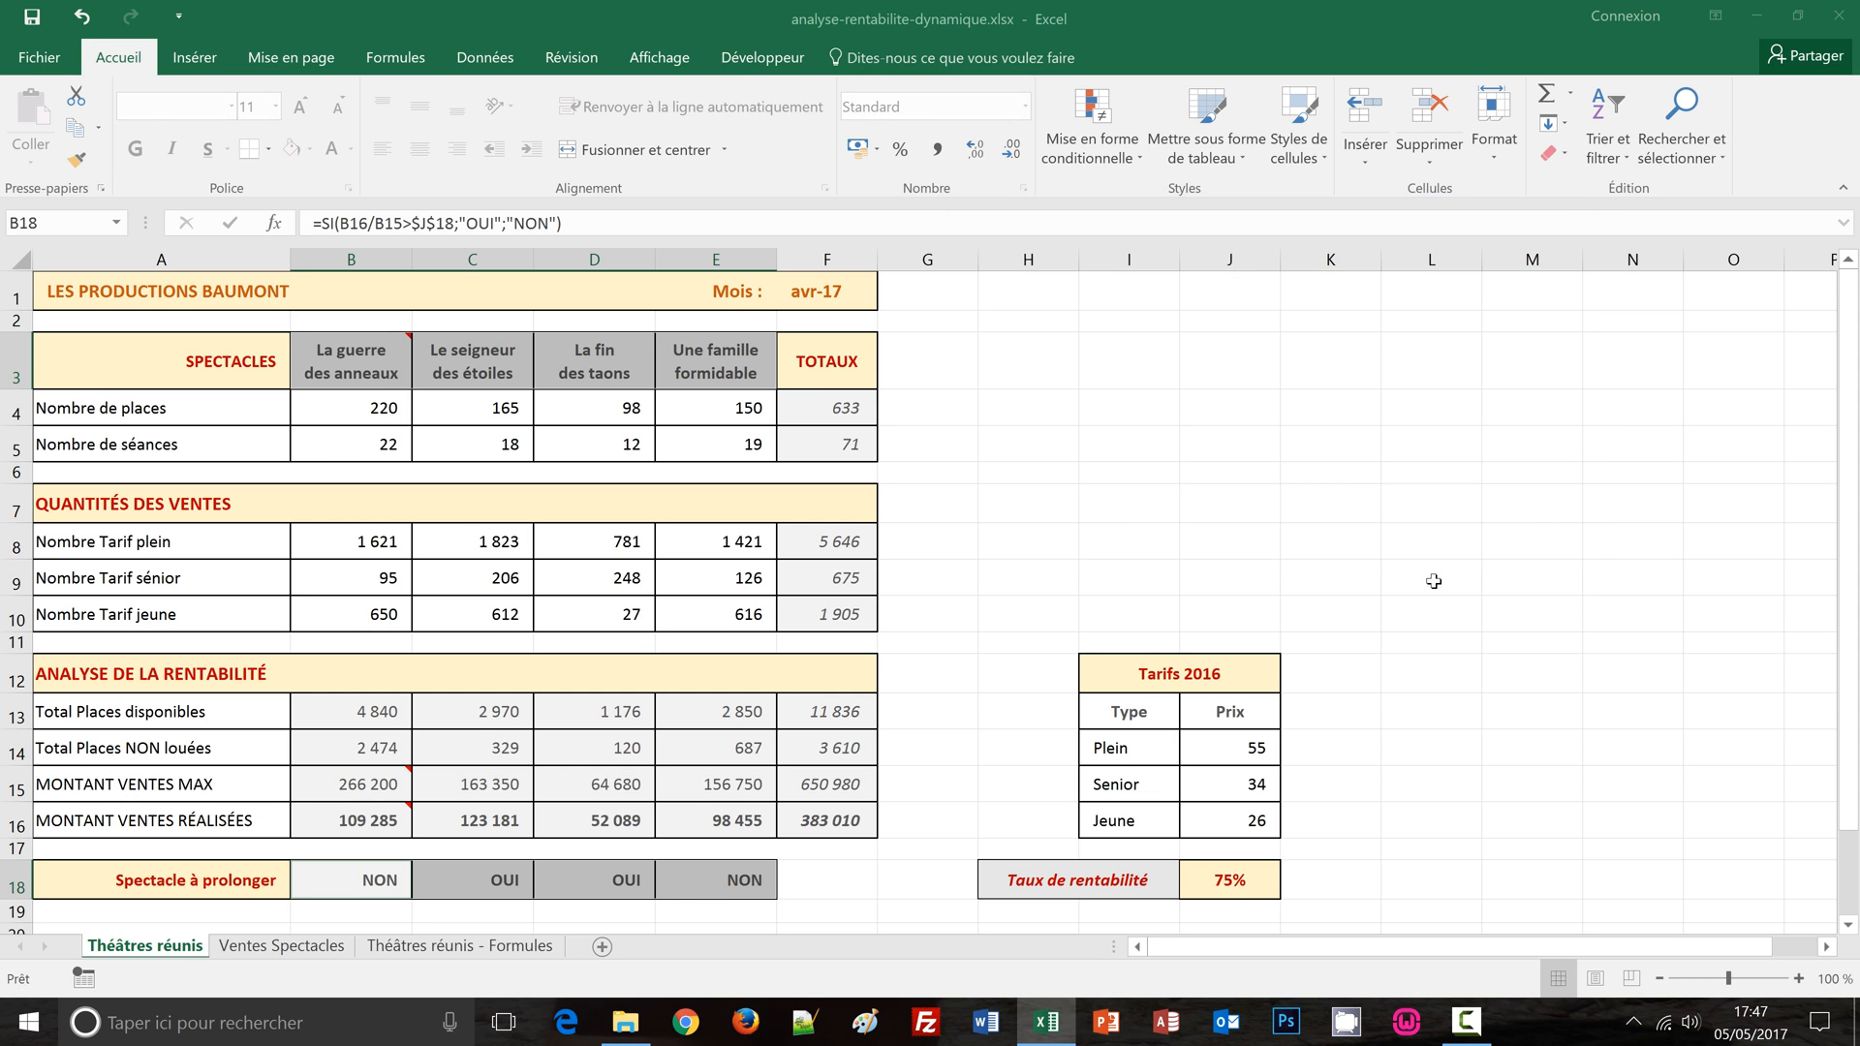
{"action": "left_click", "coordinate": [1302, 537]}
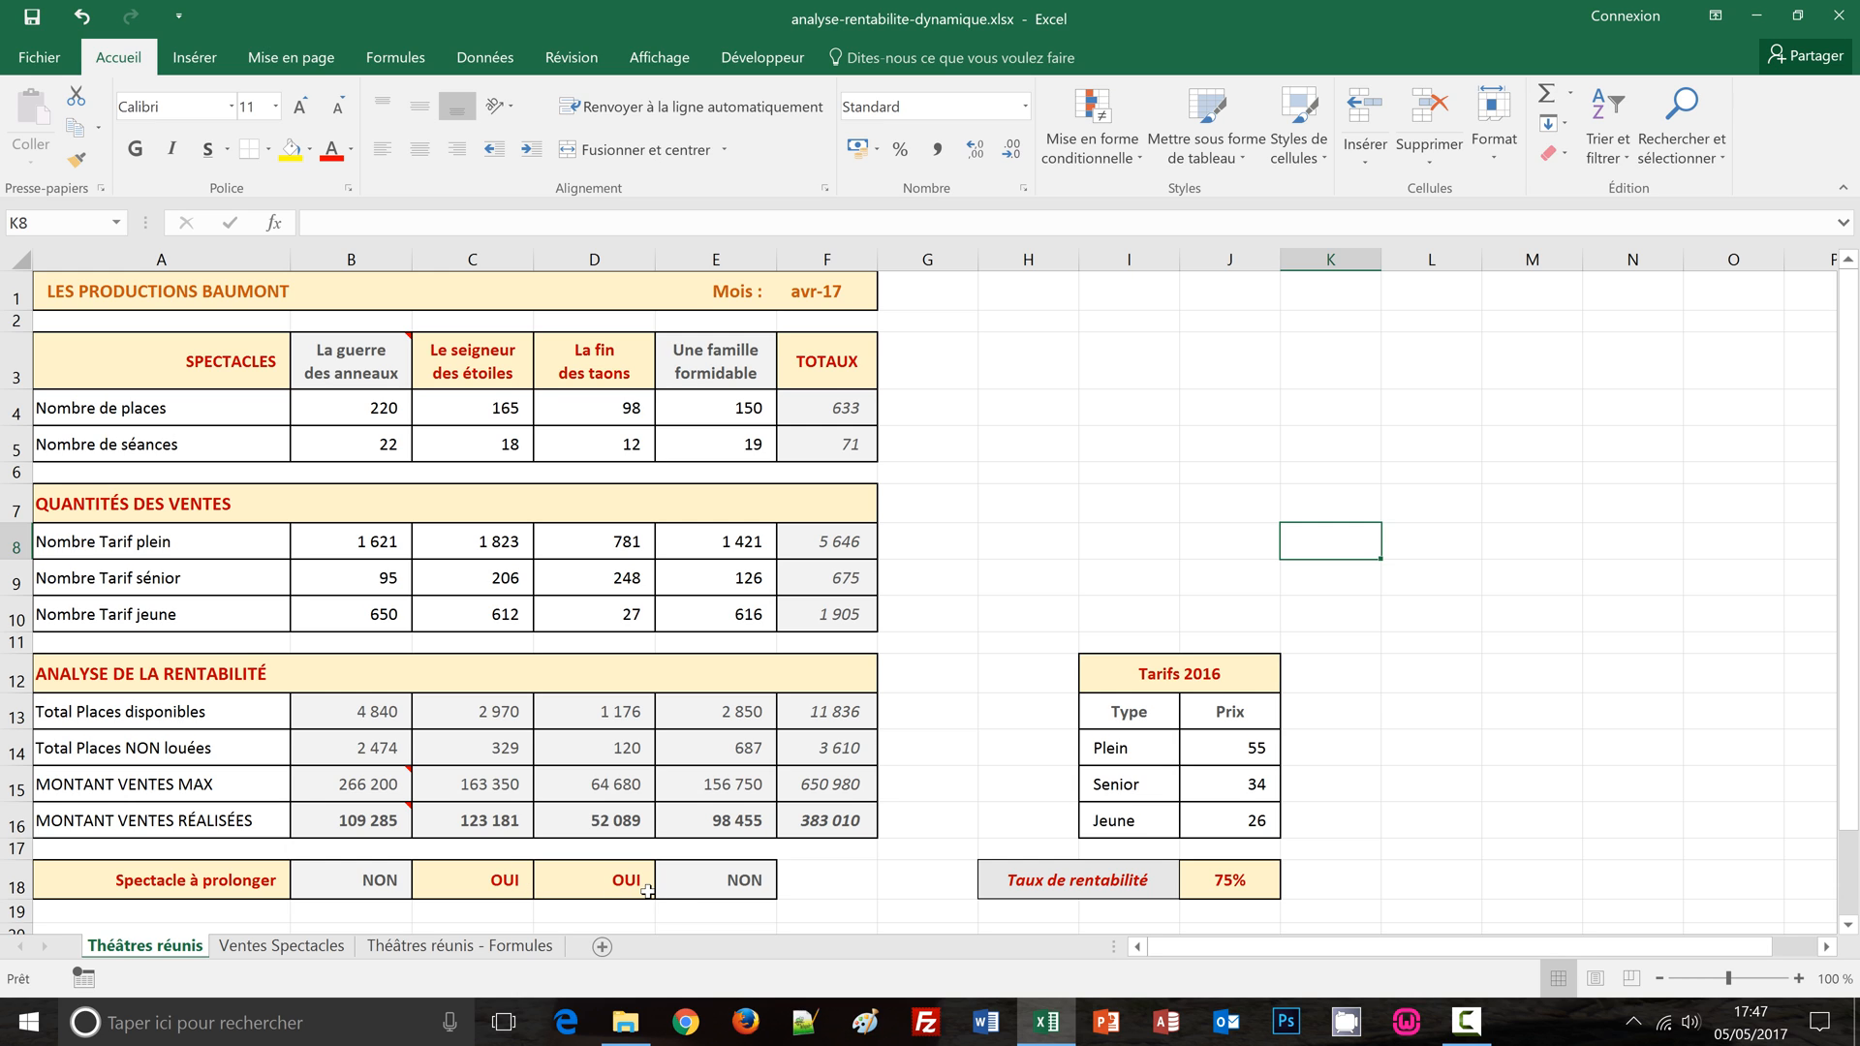
Step: Test the conditional formatting with a Taux de rentabilité of 50% and 90% in J18, and restore it to 75%
{"action": "left_click", "coordinate": [1217, 883]}
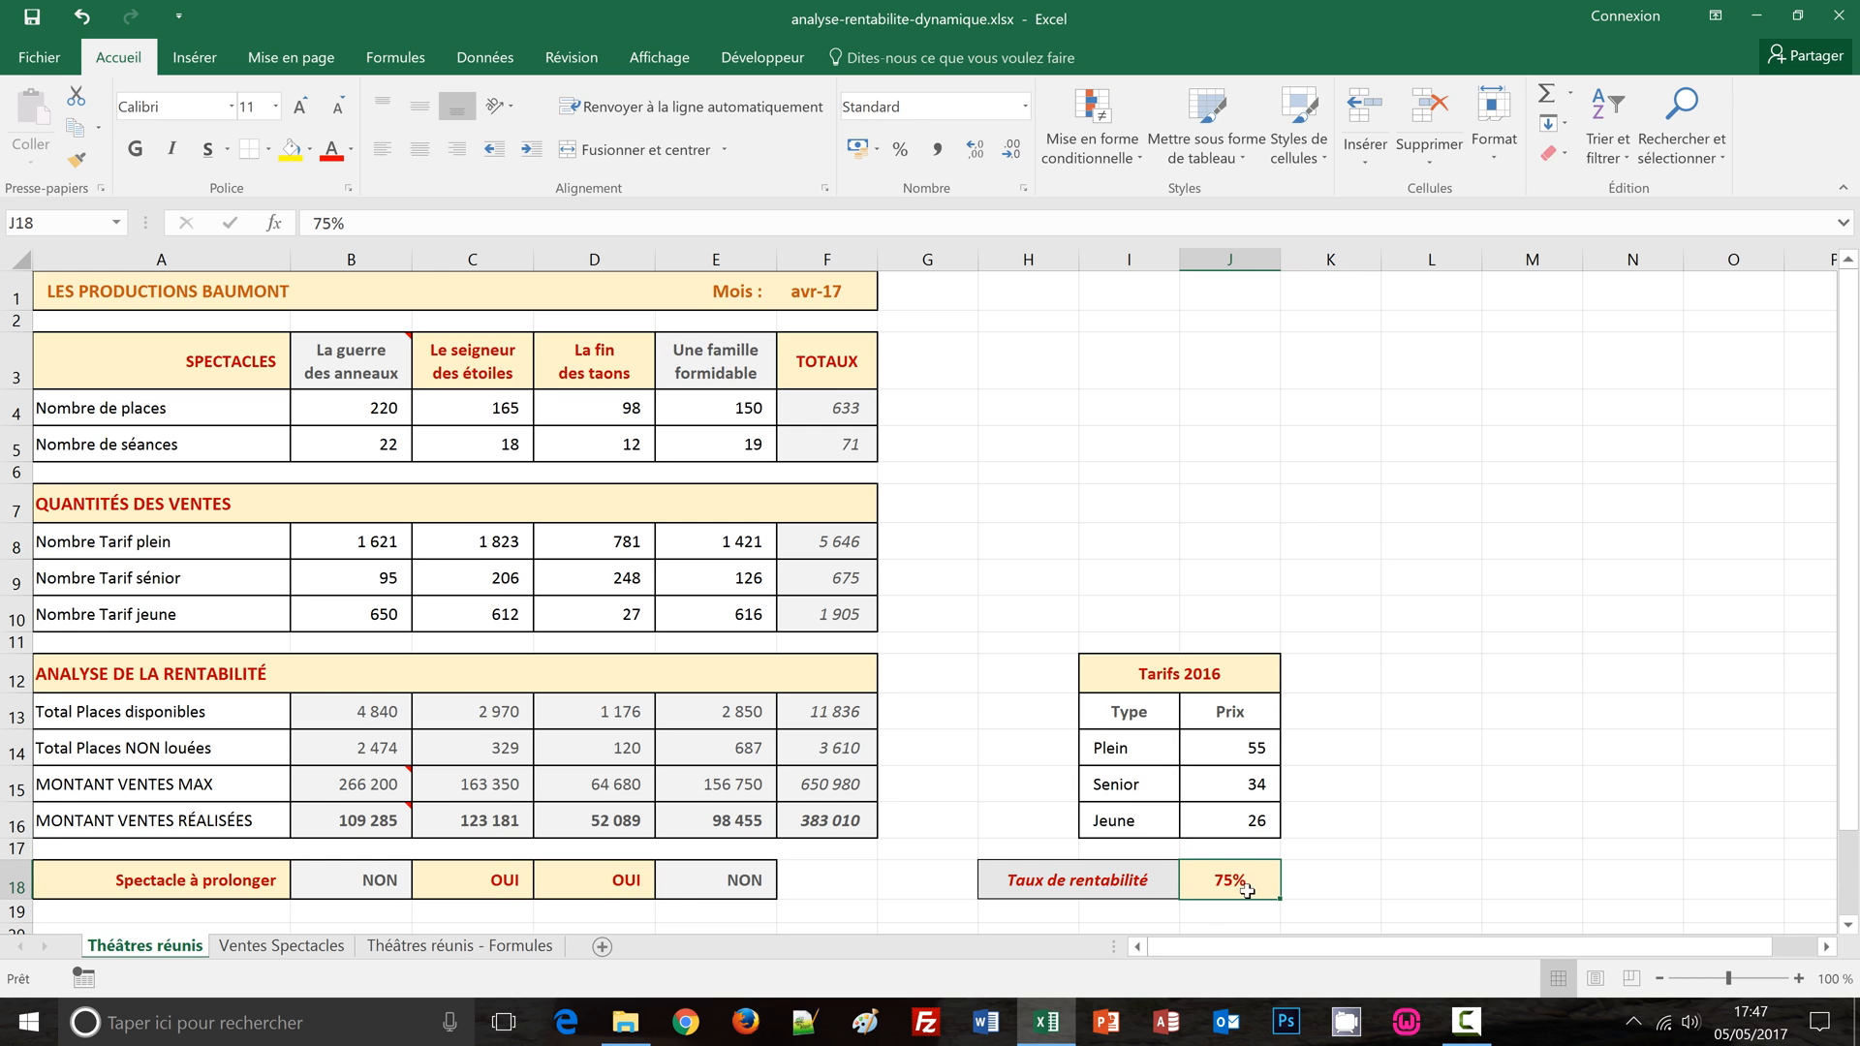
{"action": "type", "text": "50"}
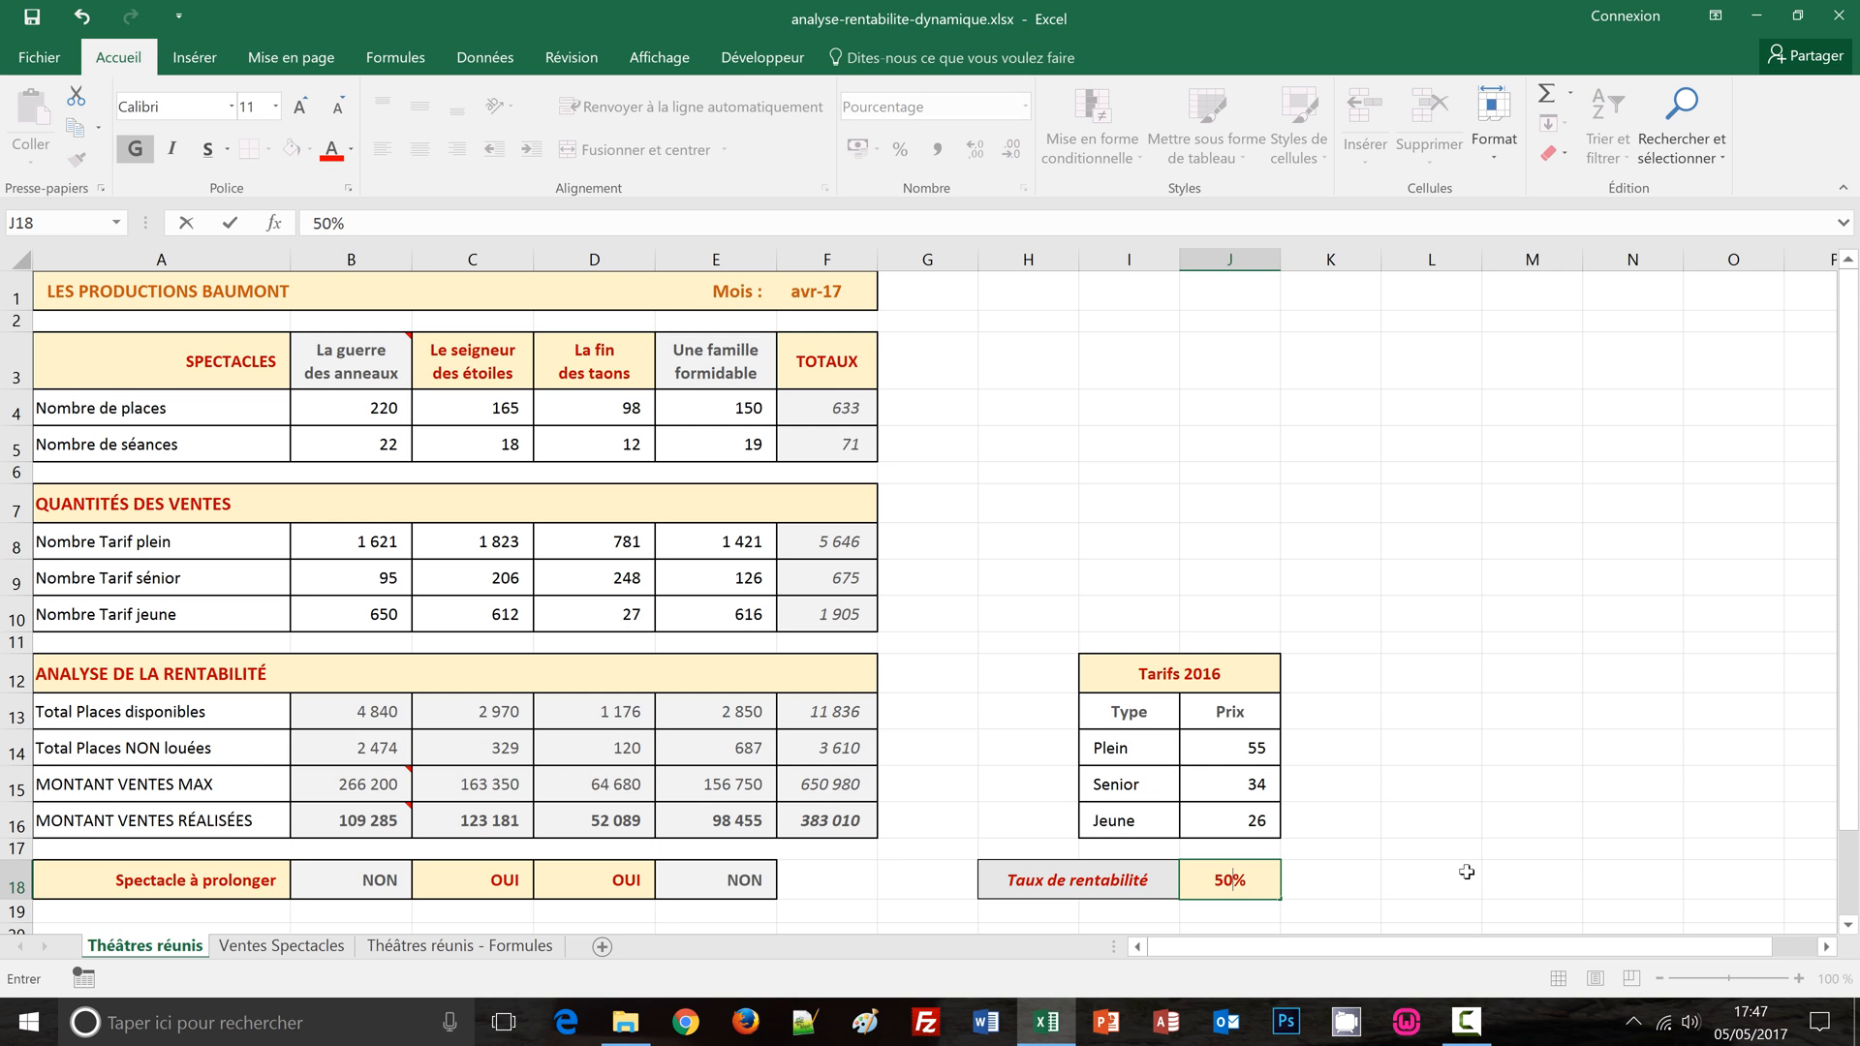
{"action": "key", "text": "Return"}
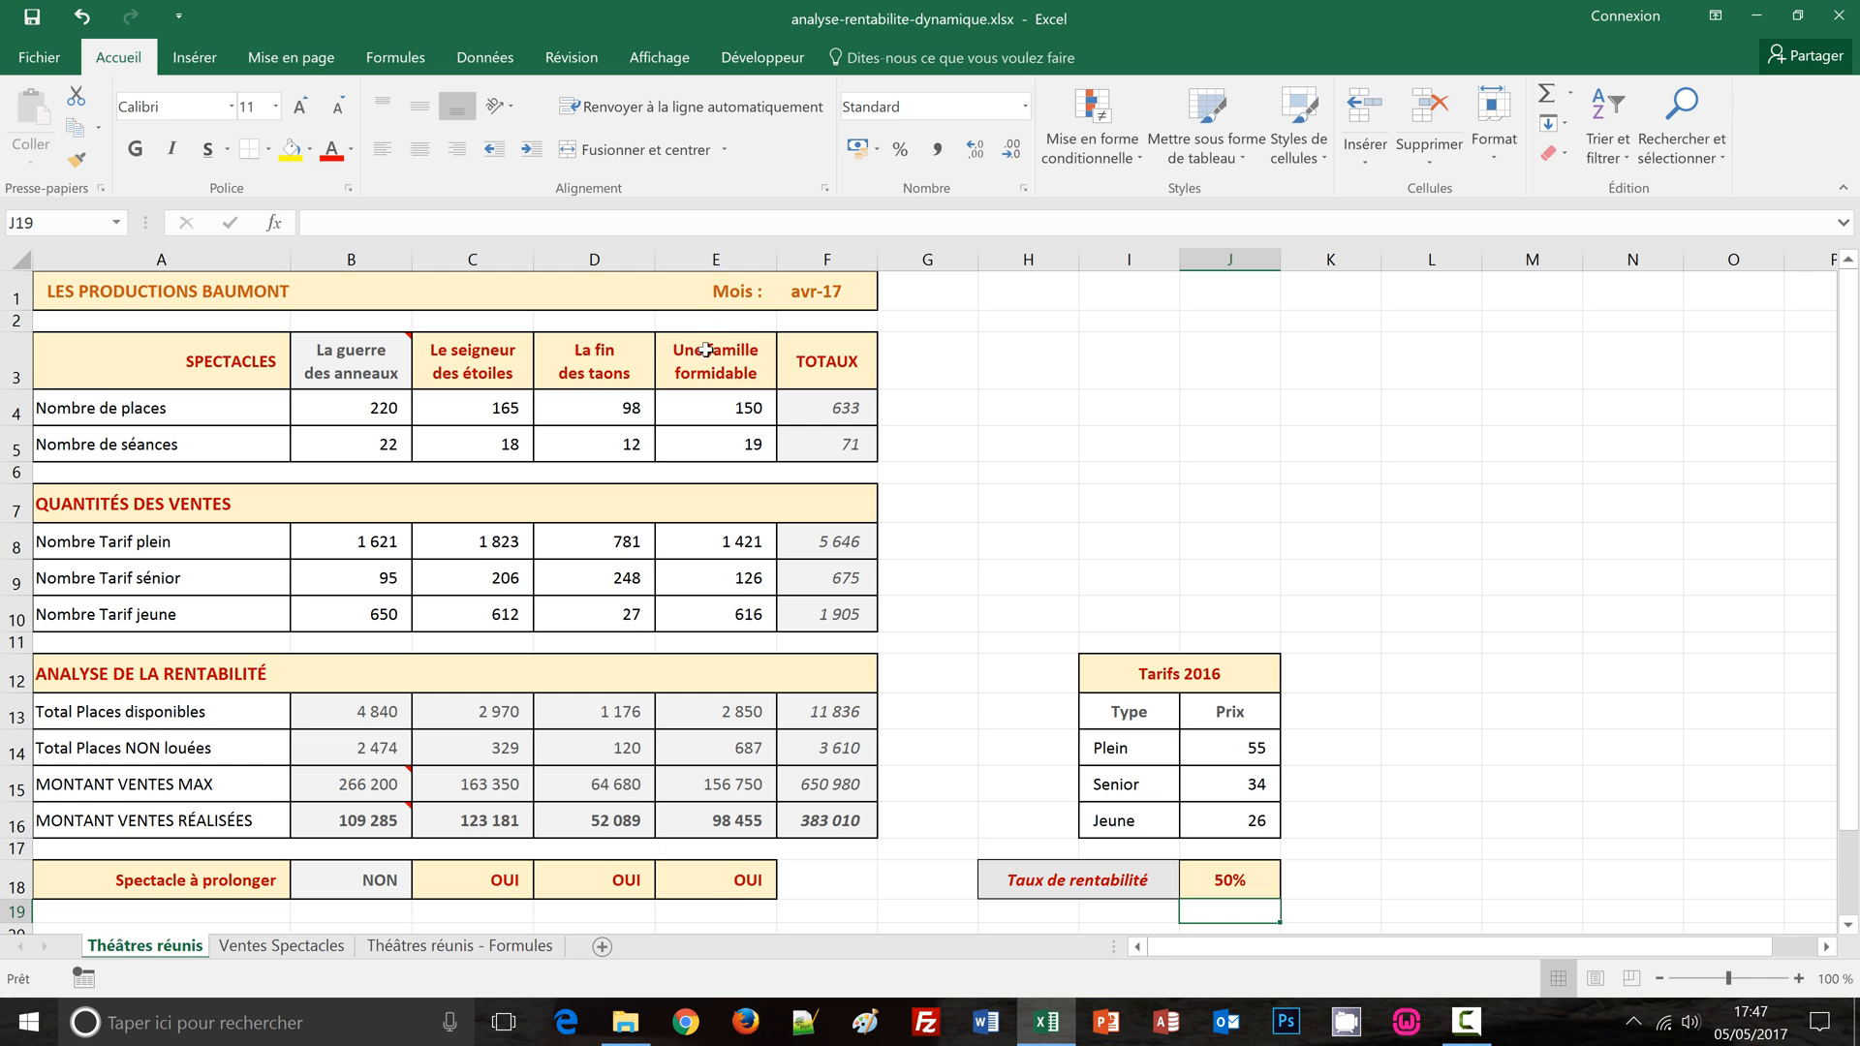
{"action": "left_click", "coordinate": [1270, 889]}
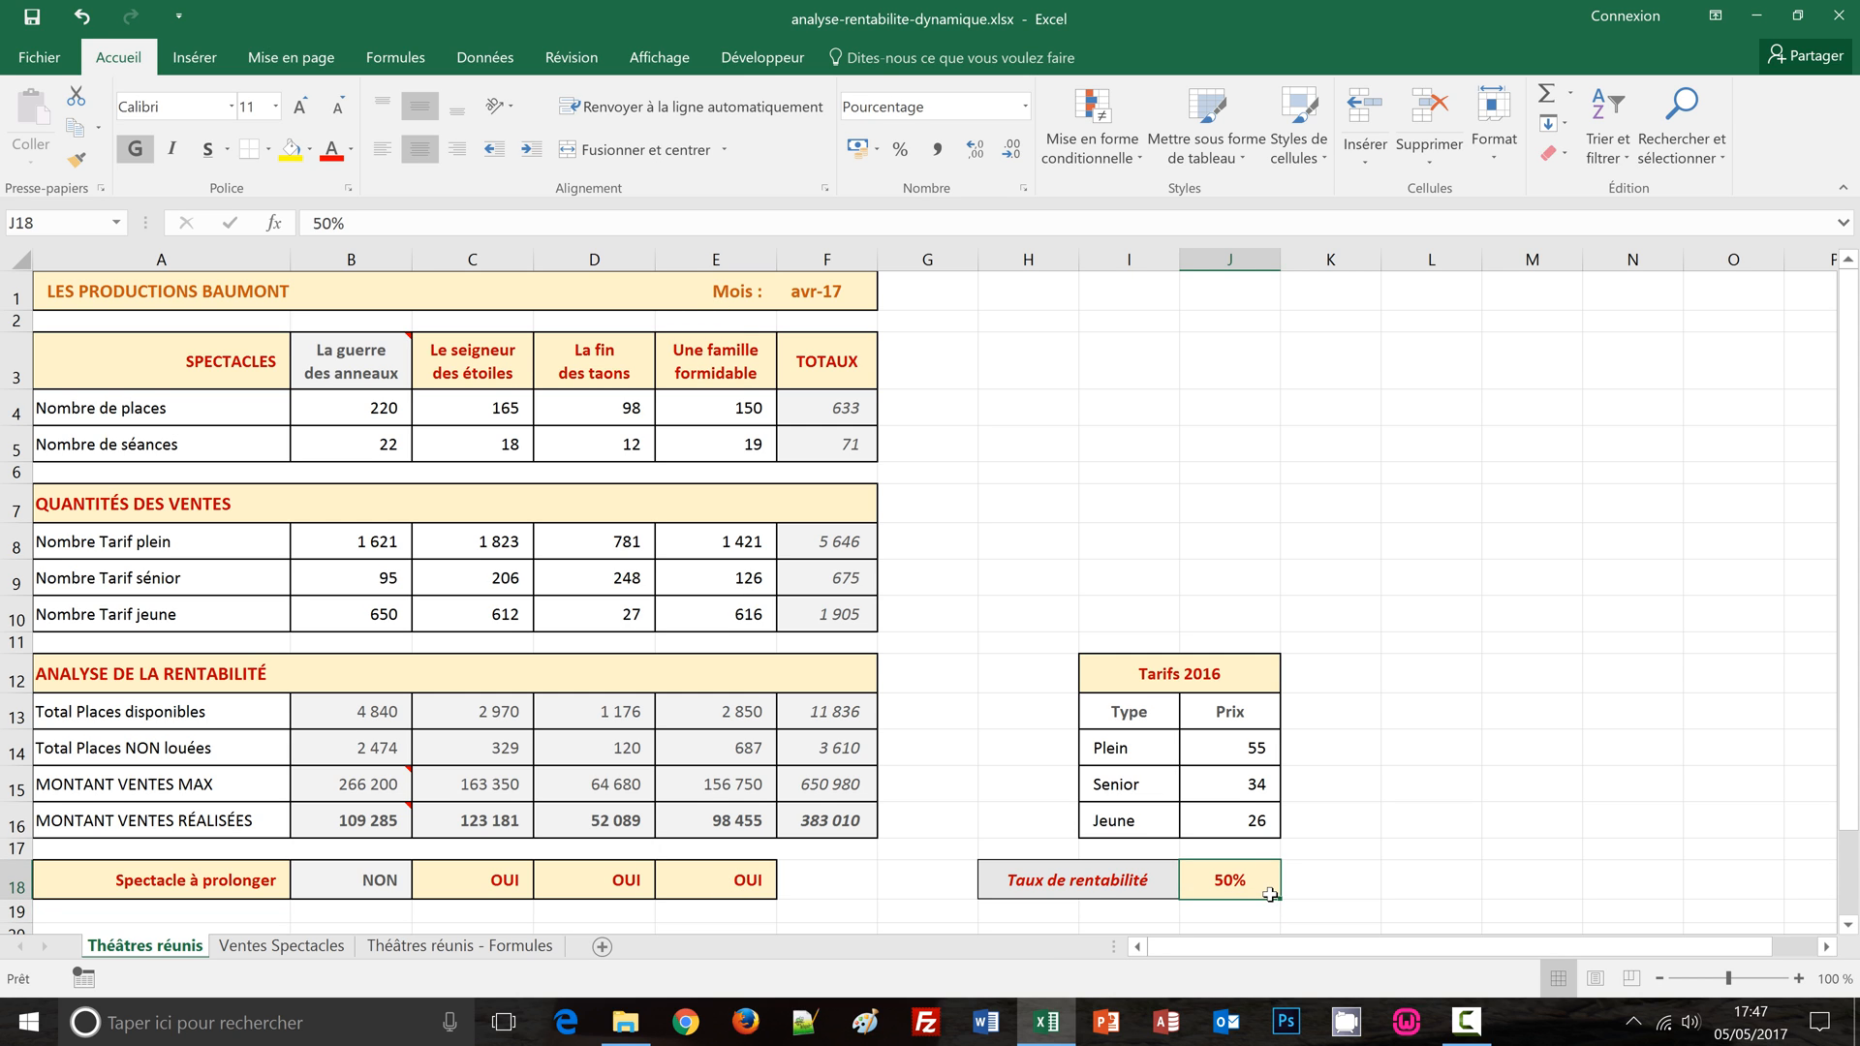
{"action": "type", "text": "90"}
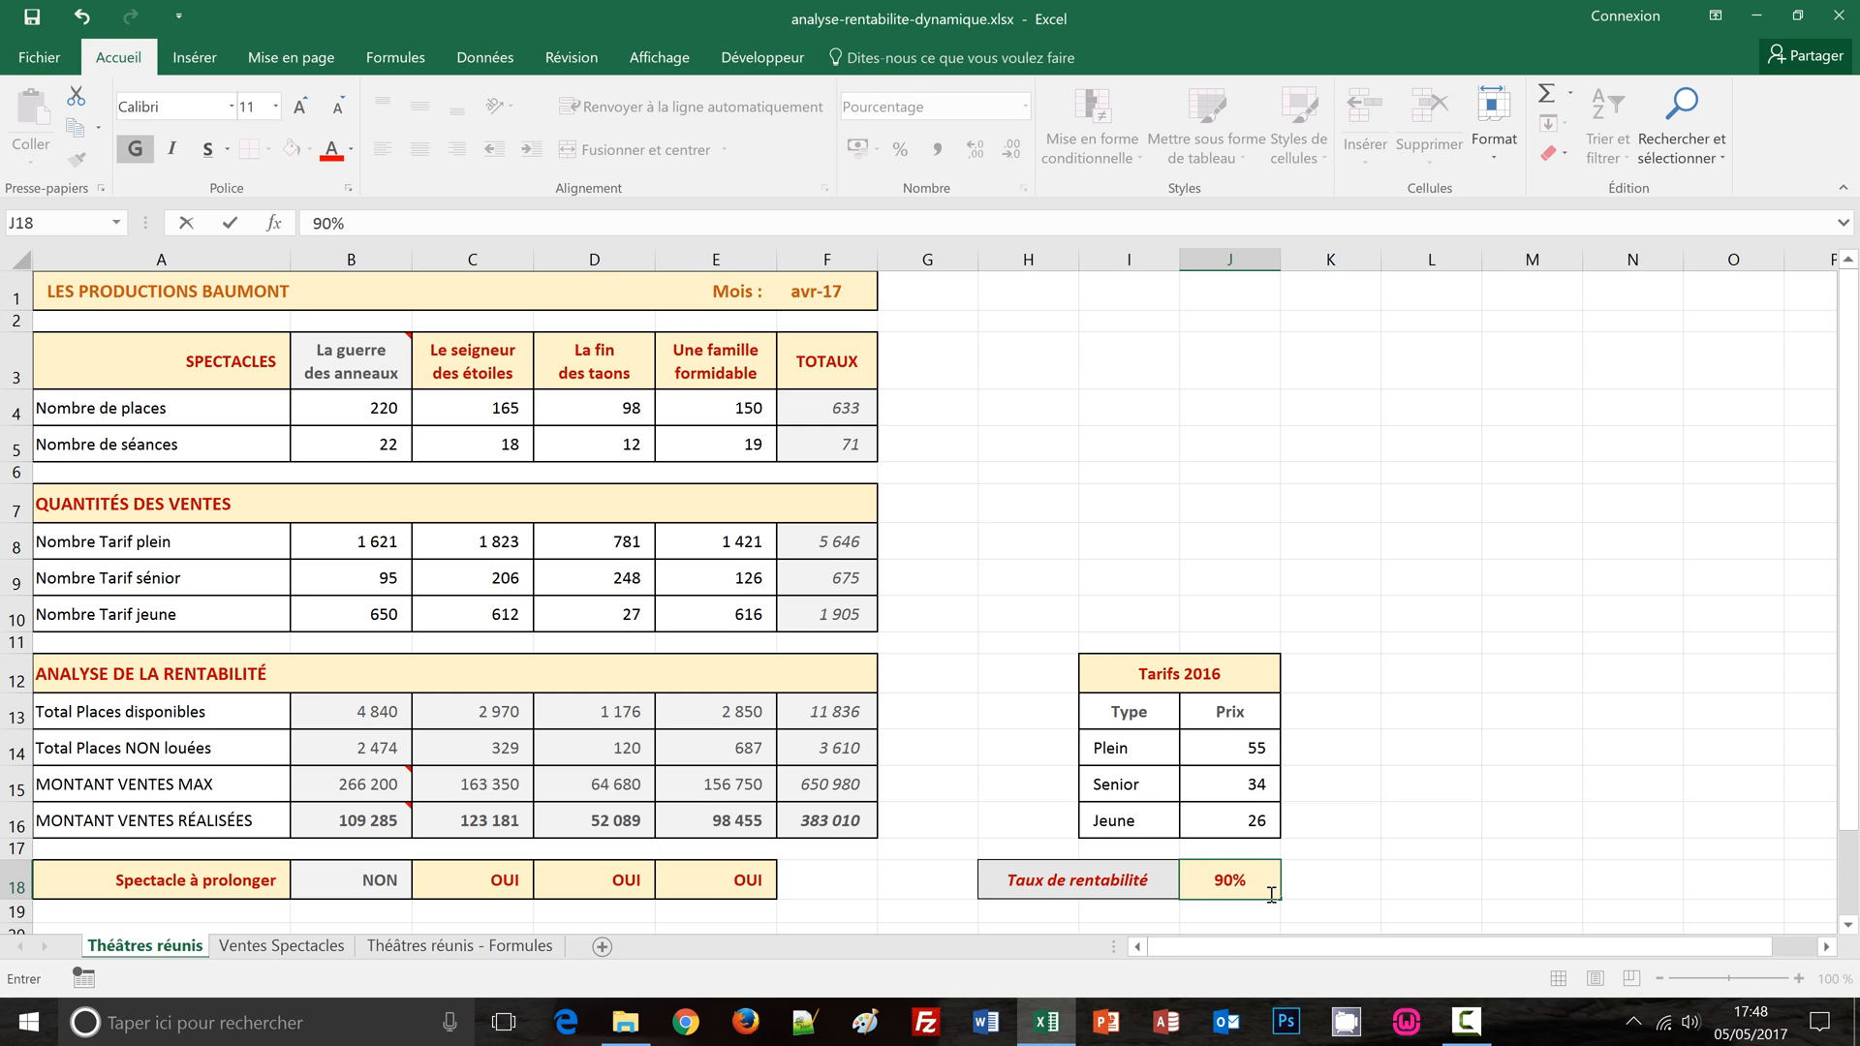
{"action": "key", "text": "Return"}
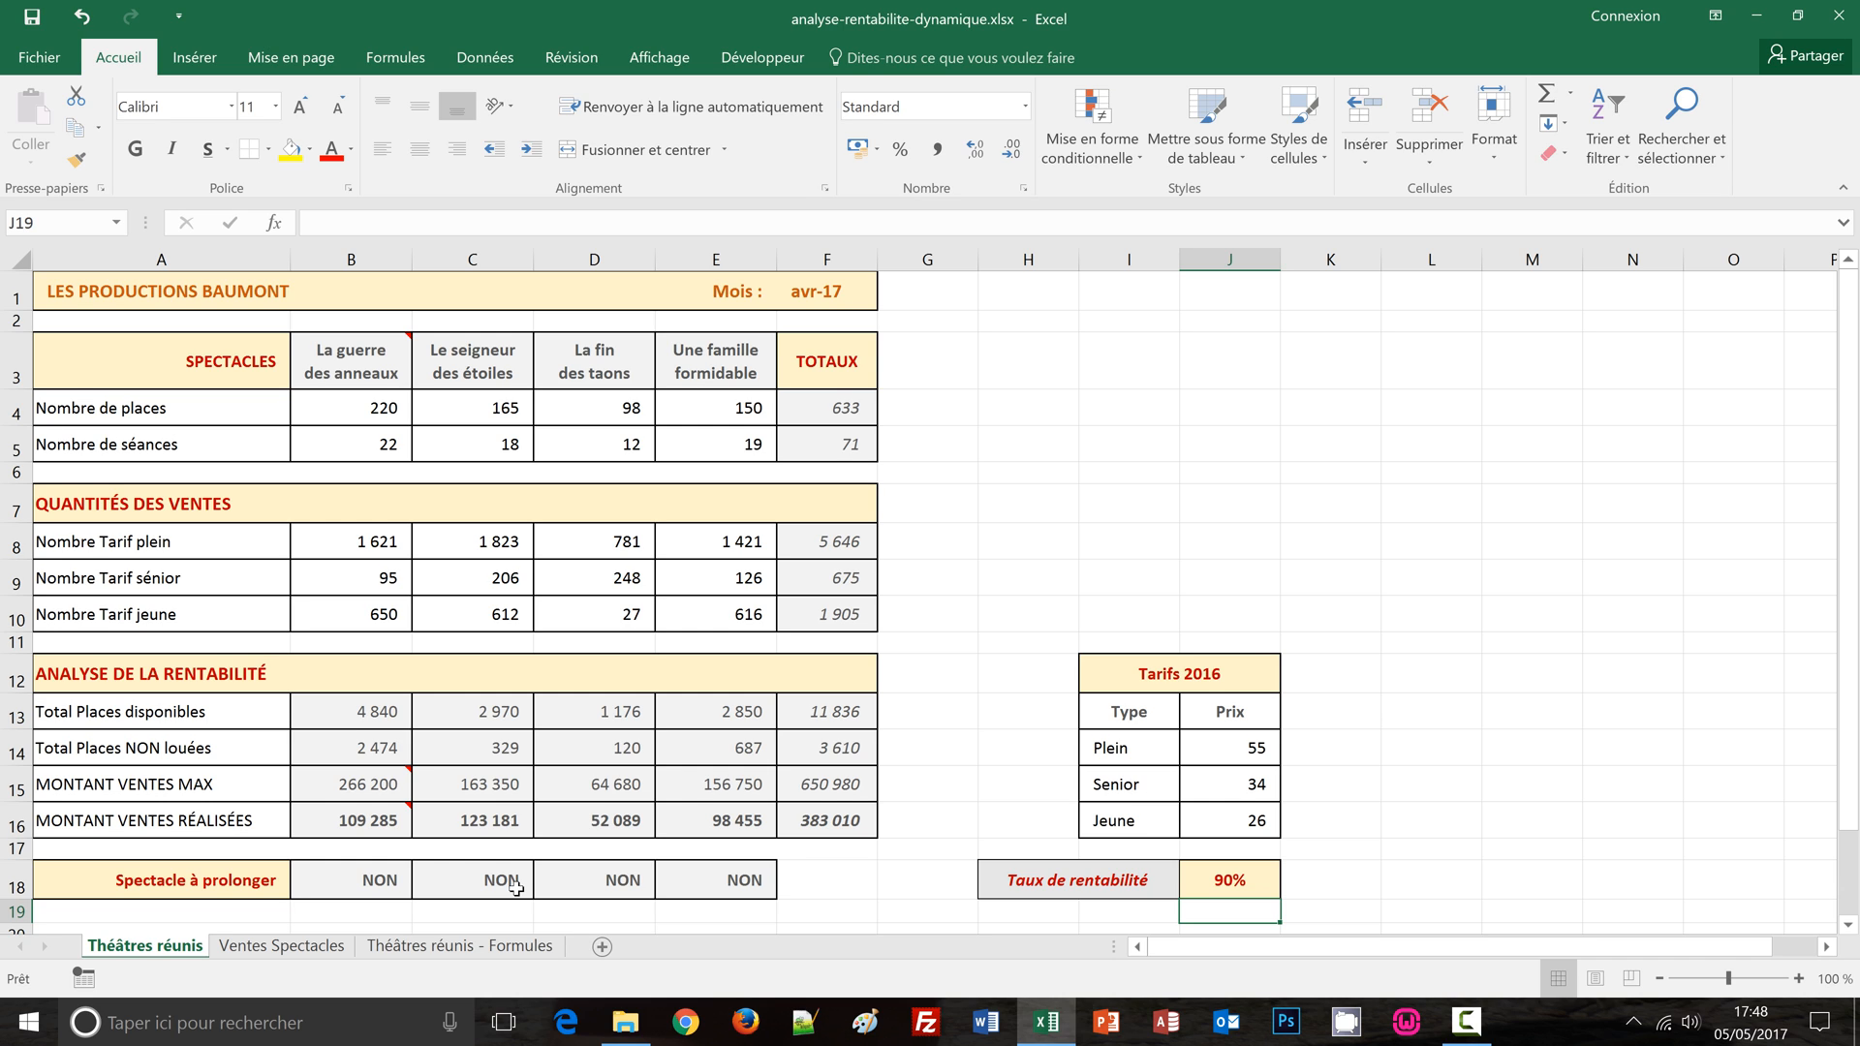
{"action": "left_click", "coordinate": [1211, 883]}
{"action": "type", "text": "75"}
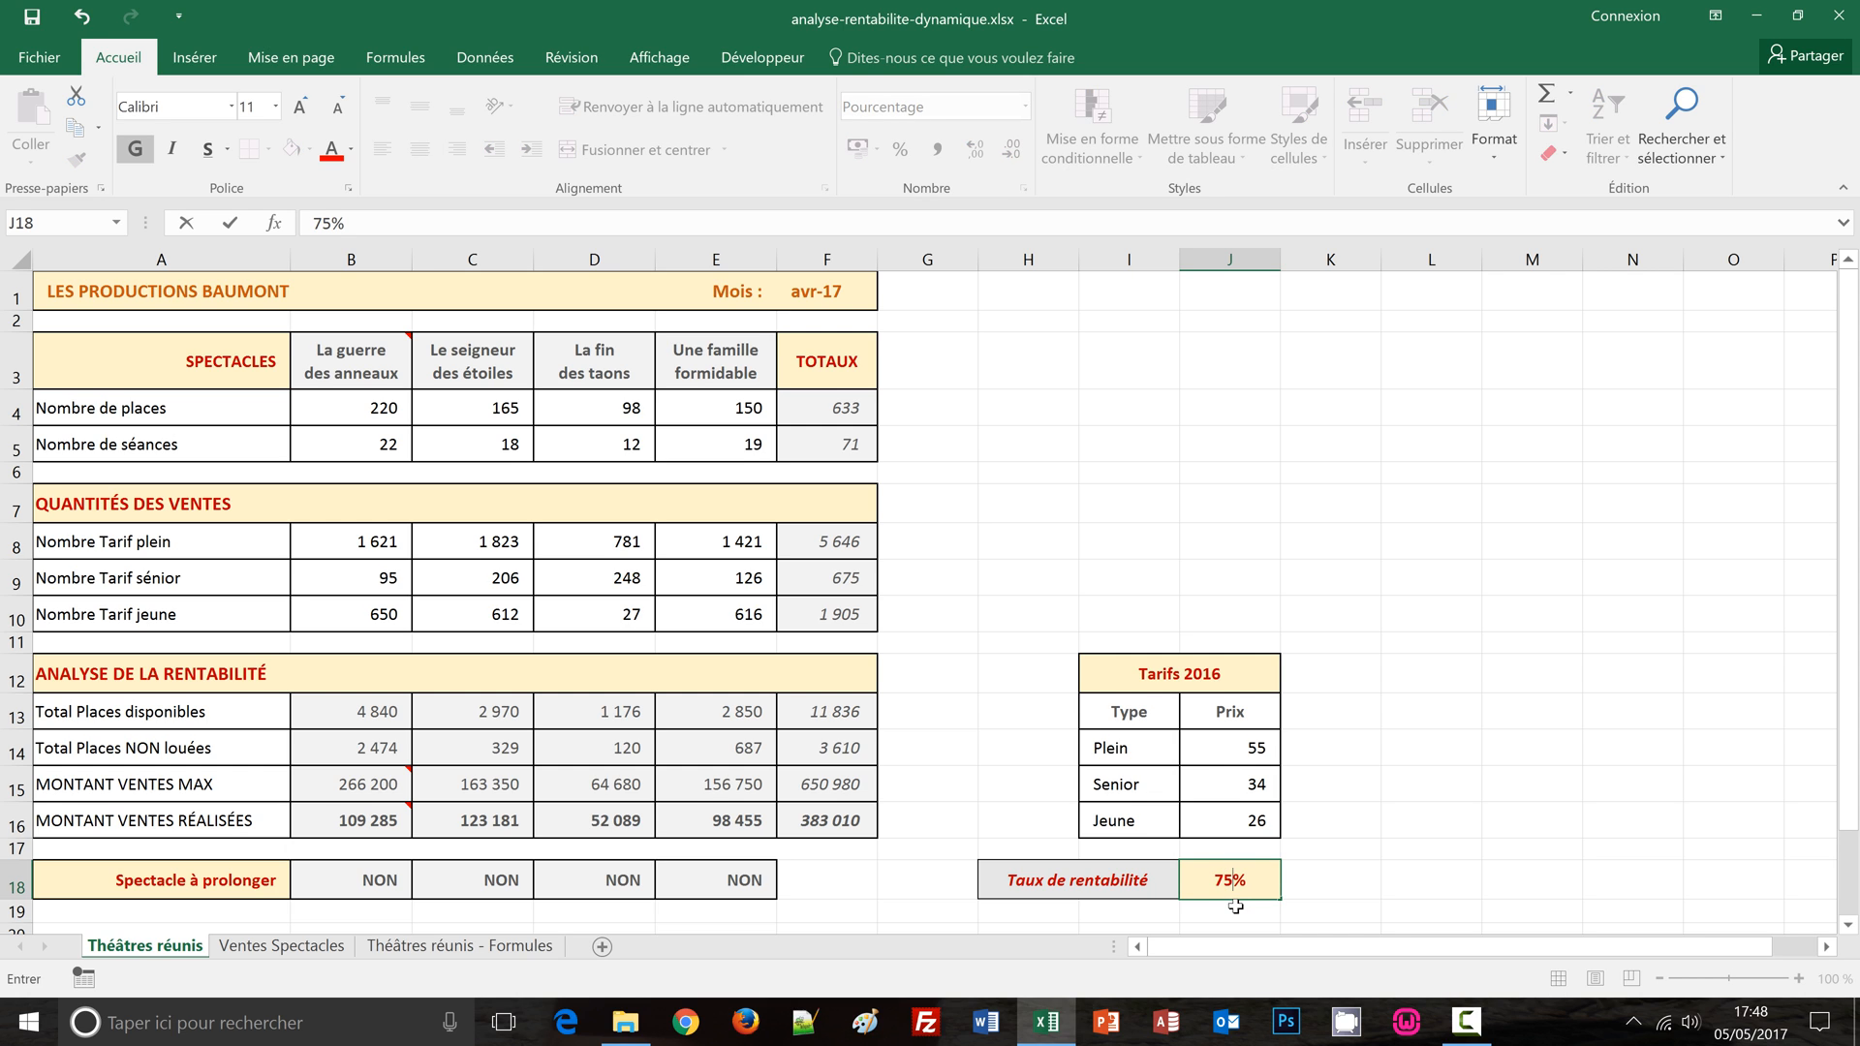
{"action": "key", "text": "Return"}
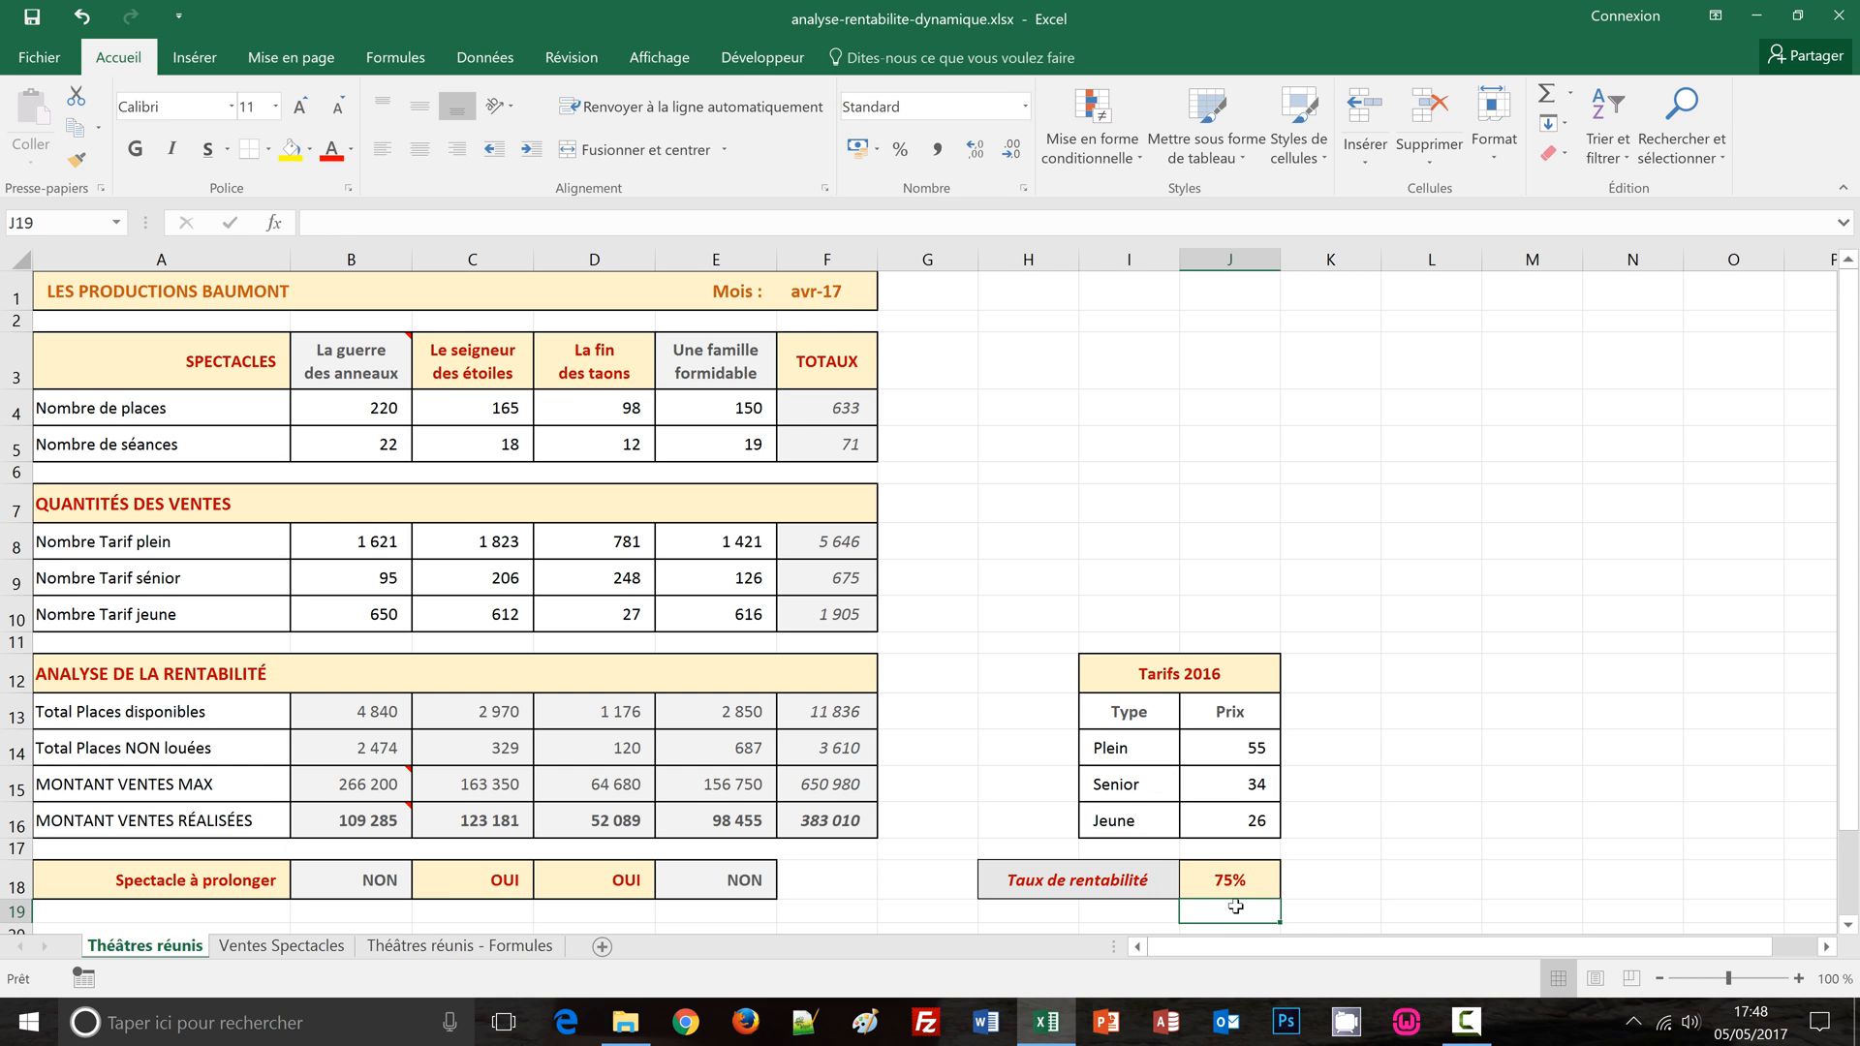